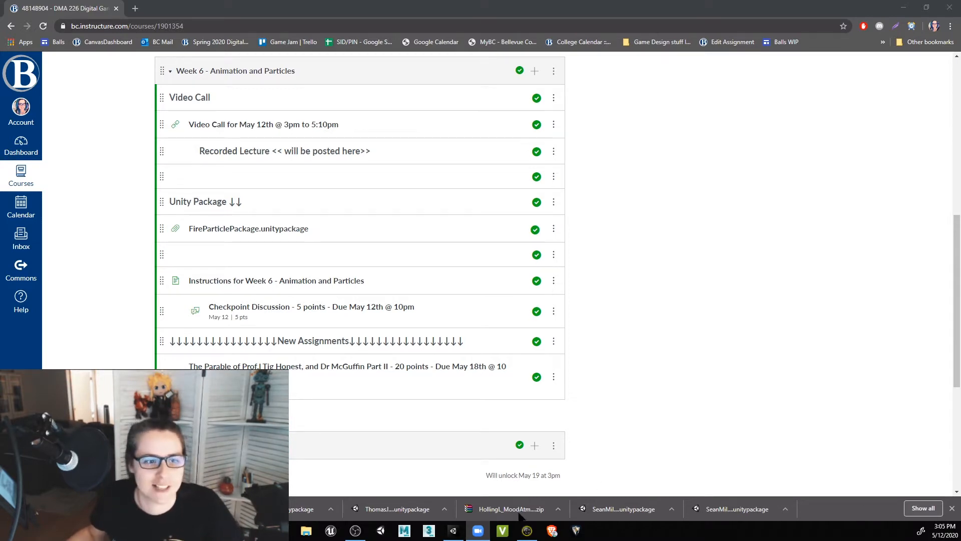
# - Open the Instructions for Week 6 - Animation and Particles page from the course's Week 6 module
pyautogui.scroll(1, 365, 261)
pyautogui.scroll(-1, 341, 211)
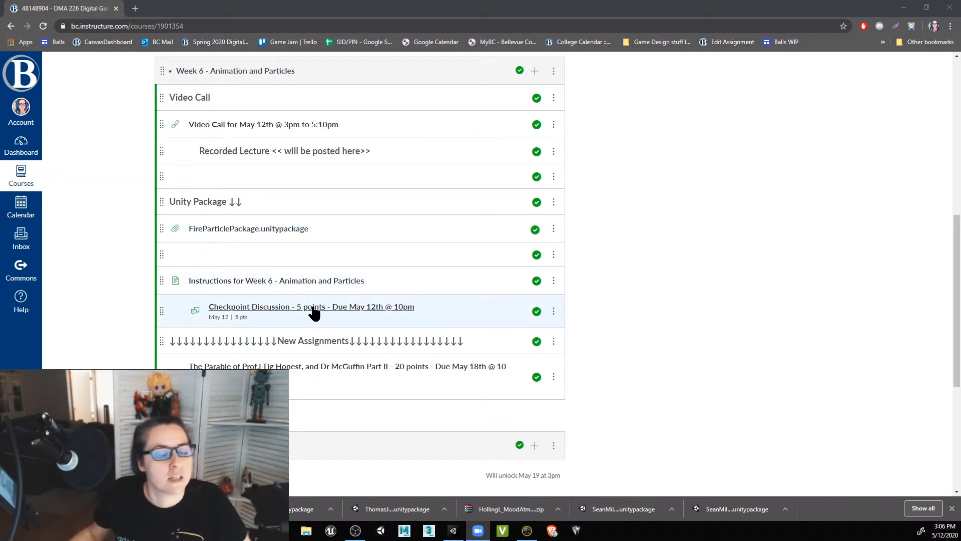
pyautogui.click(307, 282)
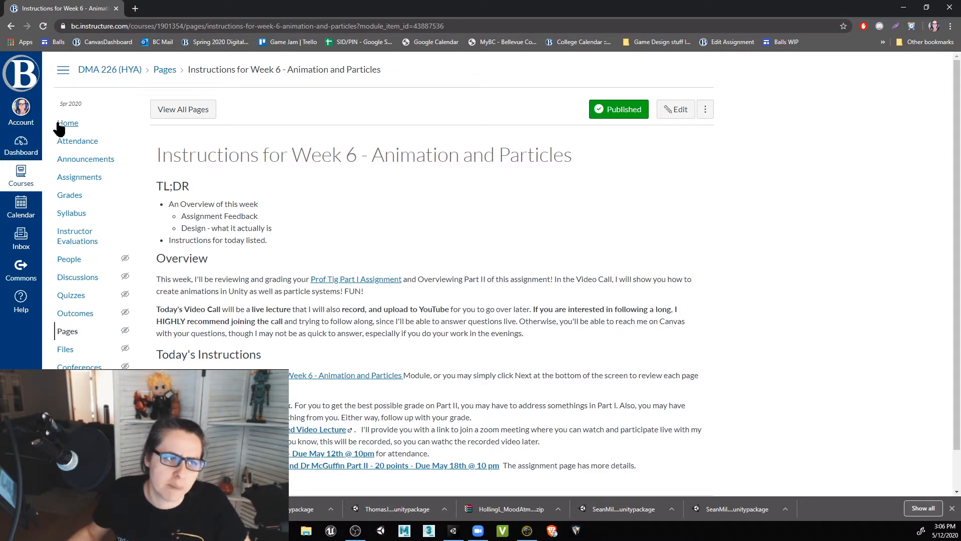
# - Open the course home page in a separate tab, look over its module list, and close that tab
pyautogui.moveTo(68, 123); pyautogui.dragTo(148, 4)
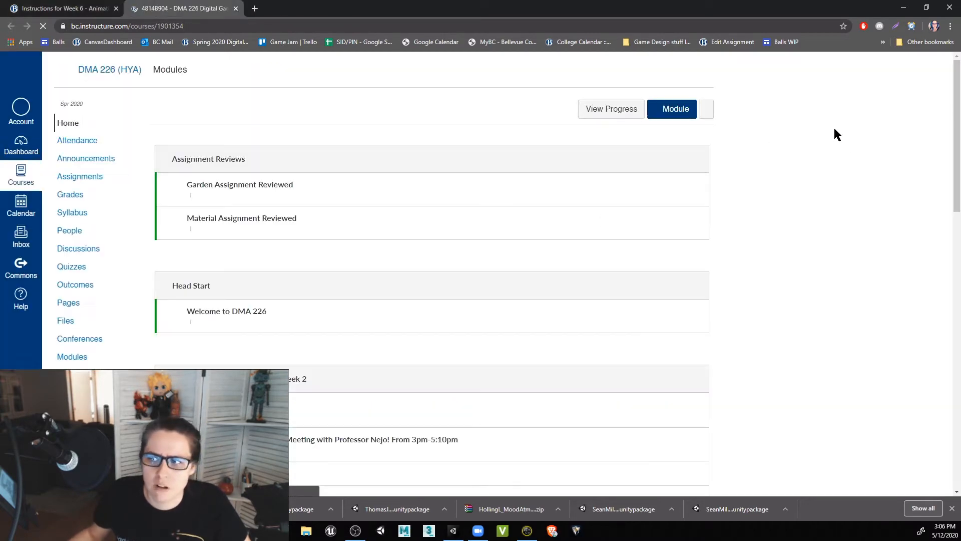
pyautogui.scroll(-8, 671, 175)
pyautogui.scroll(7, 681, 221)
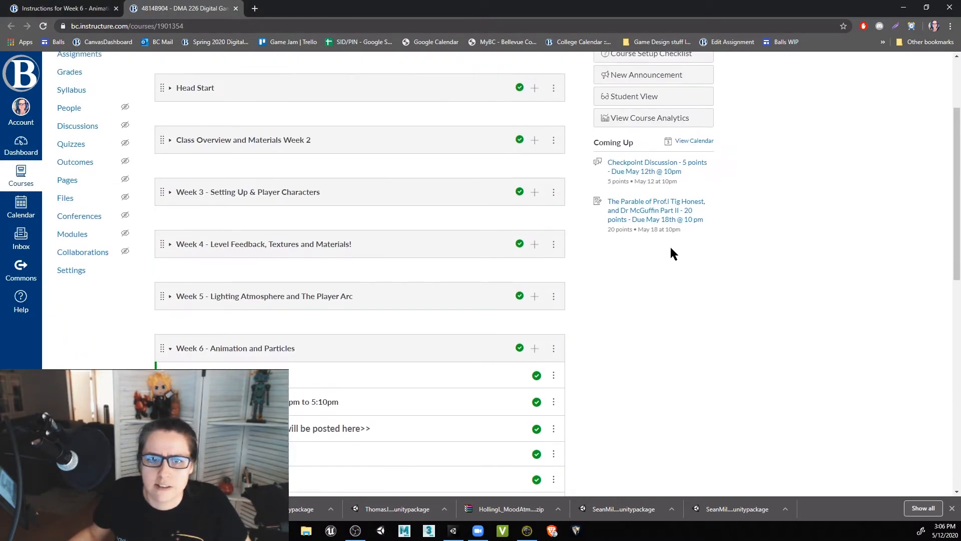
pyautogui.click(236, 9)
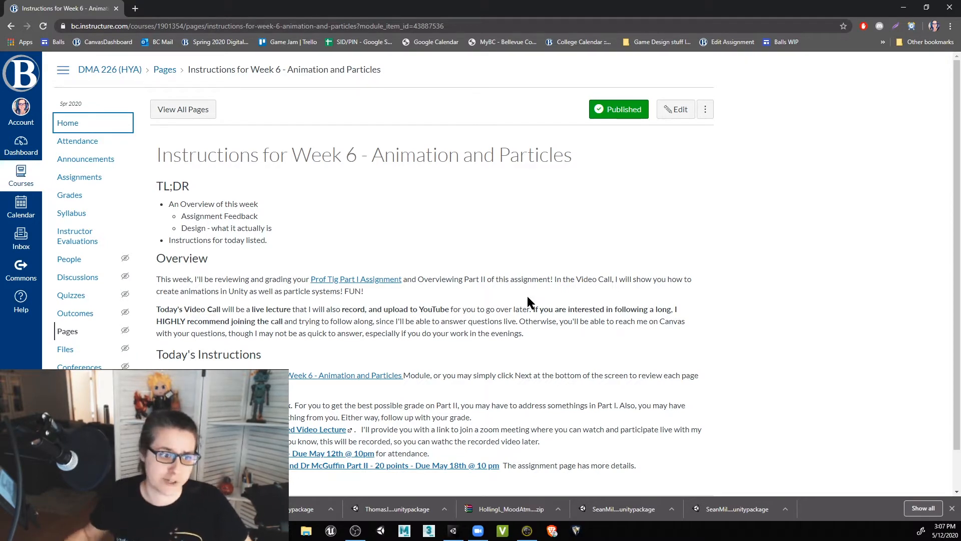
# - Open the Checkpoint Discussion linked in today's instructions in a new tab and switch to it
pyautogui.scroll(-1, 489, 326)
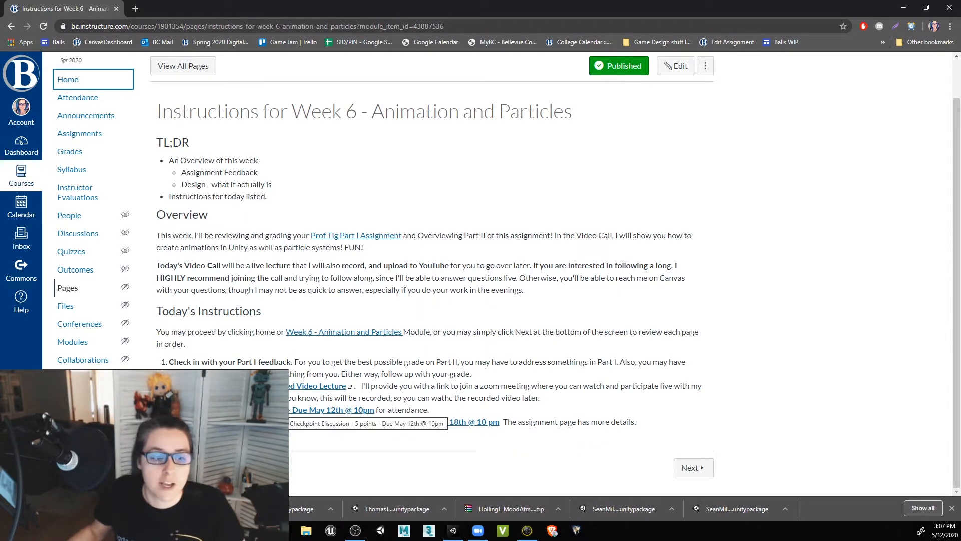
pyautogui.middleClick(323, 409)
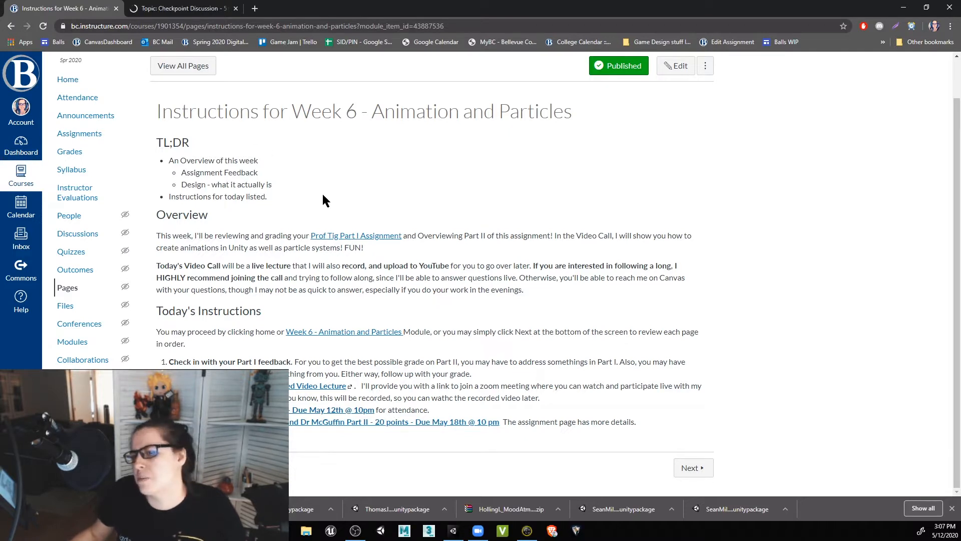
pyautogui.click(198, 5)
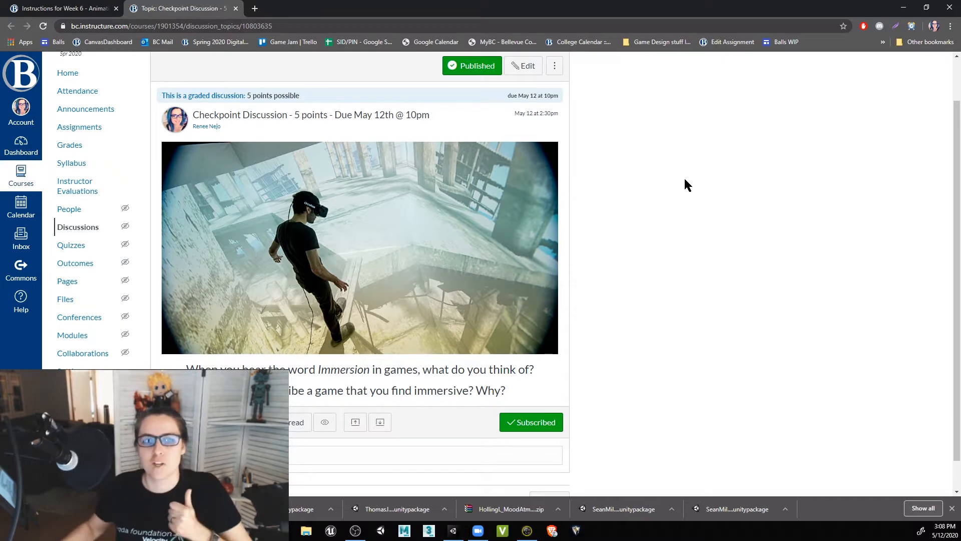
# - Advance from the checkpoint discussion to the following module item, the Parable Part II assignment
pyautogui.scroll(-1, 386, 193)
pyautogui.click(550, 469)
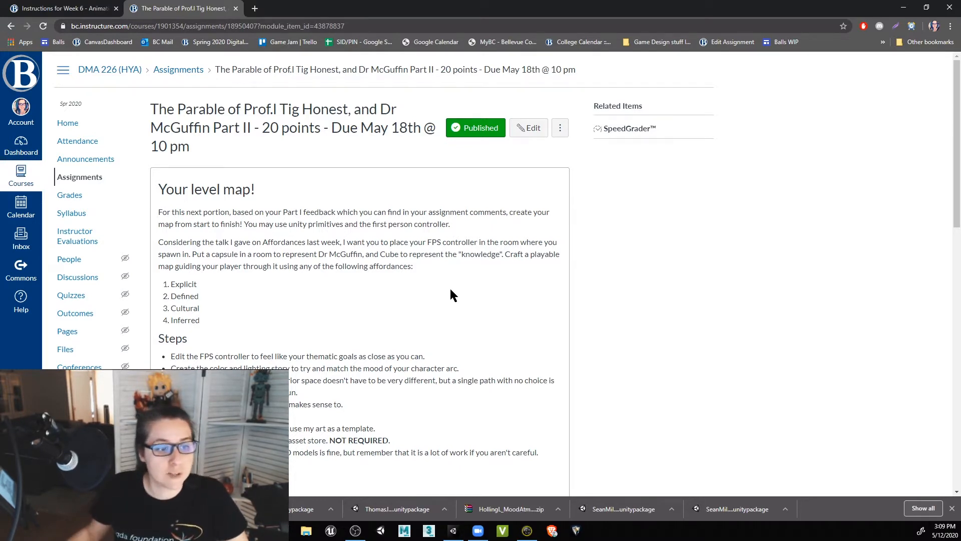
# - Review the assignment's Steps list, highlighting the FPS controller, color and lighting story, and "We are trying to make it fun" passages
pyautogui.scroll(-1, 453, 300)
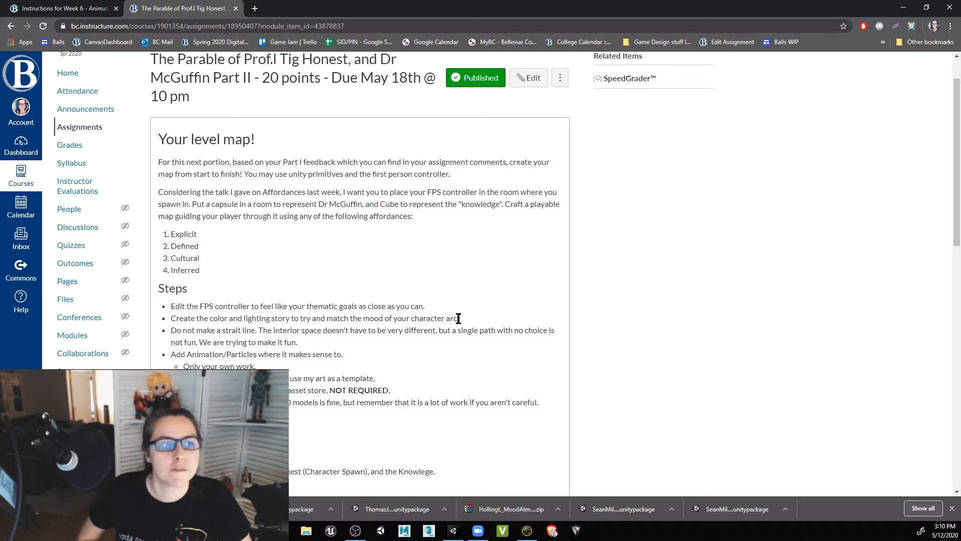
pyautogui.moveTo(251, 306); pyautogui.dragTo(332, 307)
pyautogui.click(359, 331)
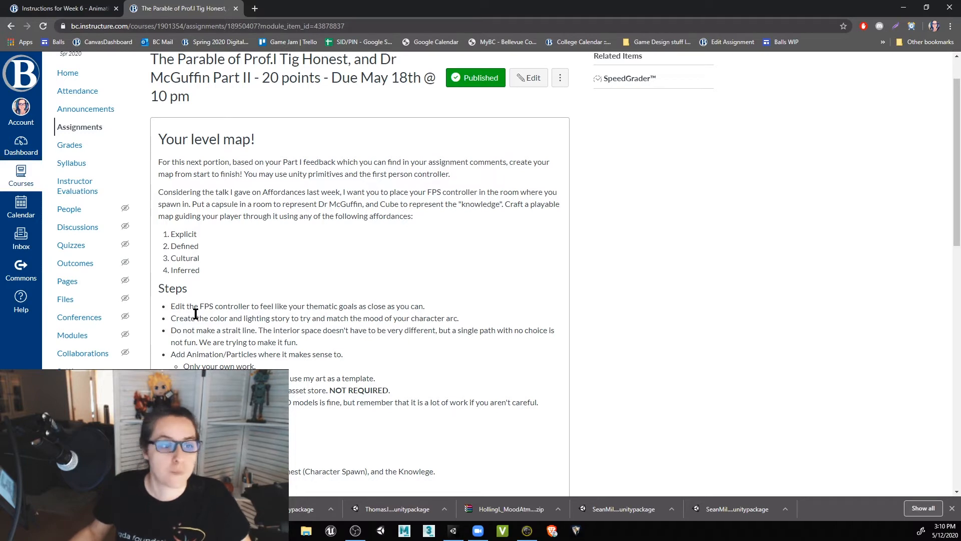
pyautogui.moveTo(204, 318); pyautogui.dragTo(298, 317)
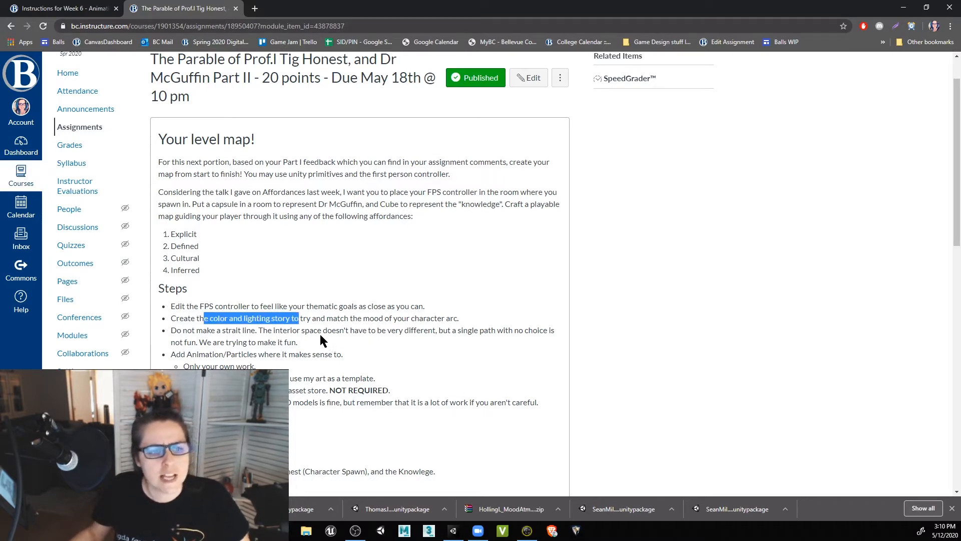
pyautogui.click(302, 331)
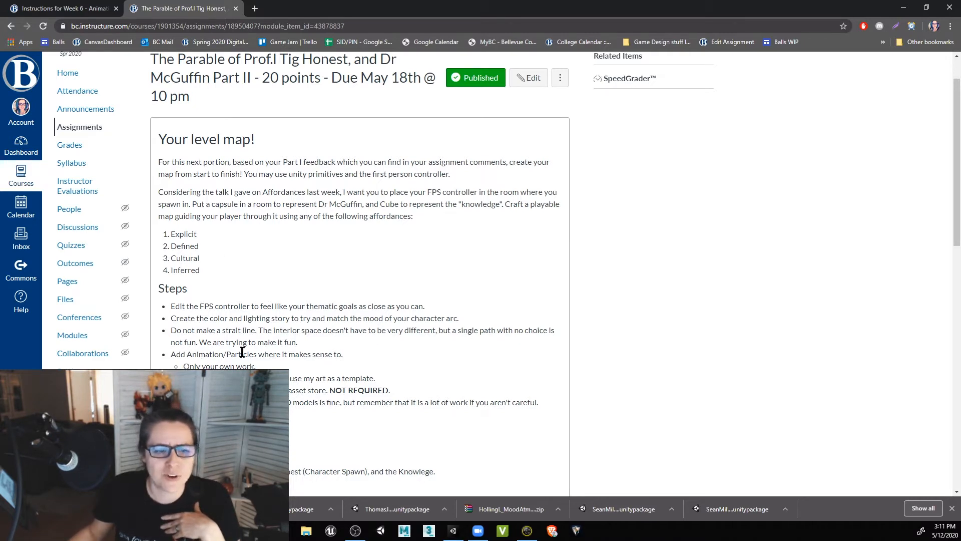
pyautogui.moveTo(199, 343)
pyautogui.mouseDown()
pyautogui.moveTo(283, 330)
pyautogui.moveTo(199, 342)
pyautogui.mouseUp()
pyautogui.scroll(-1, 230, 346)
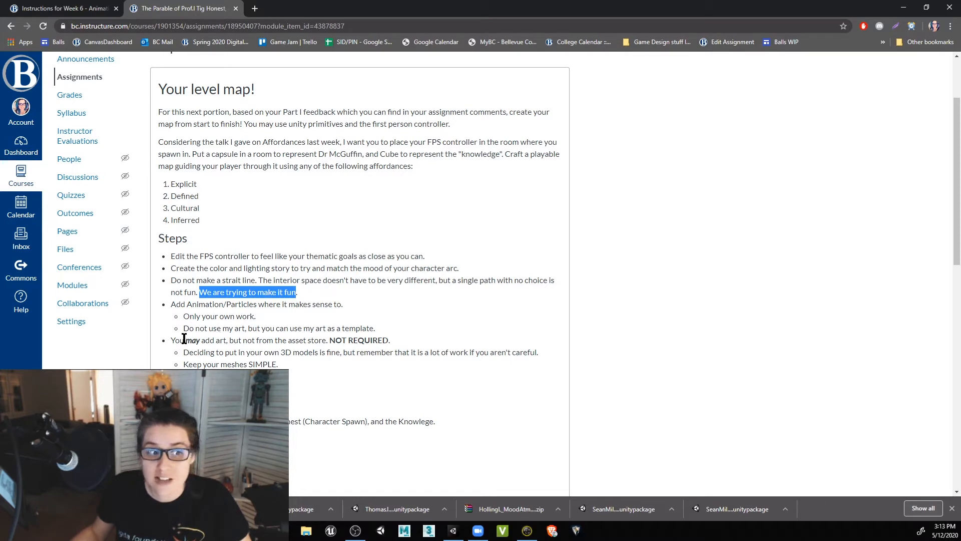
# - Highlight the optional-art rule and the note on using your own 3D models, and continue to the grading checklist
pyautogui.moveTo(184, 338); pyautogui.dragTo(389, 345)
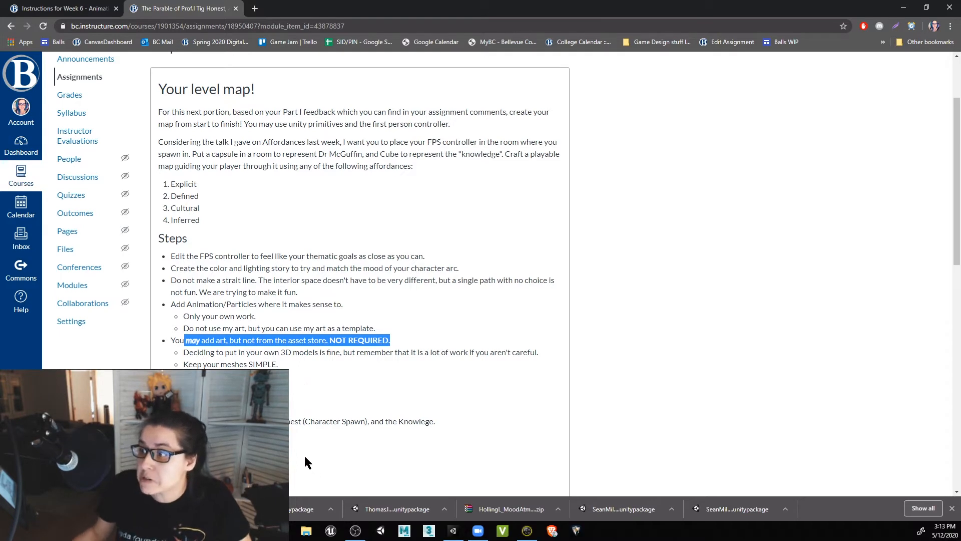
pyautogui.moveTo(219, 353); pyautogui.dragTo(416, 353)
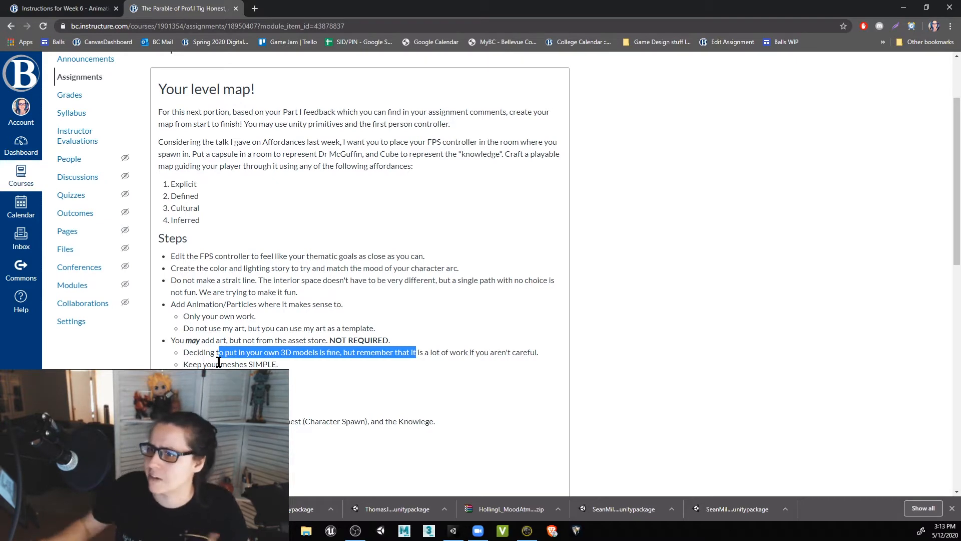
pyautogui.scroll(-3, 389, 344)
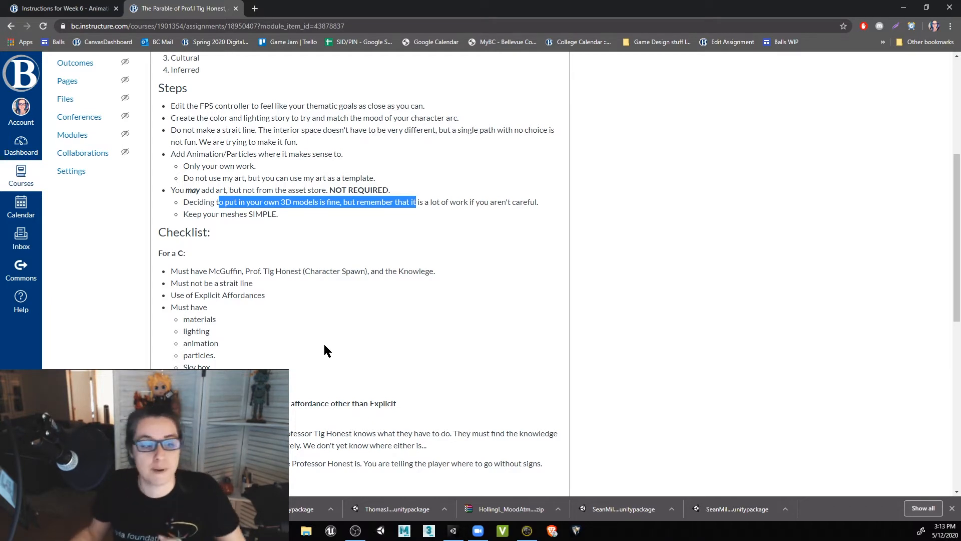
pyautogui.scroll(-3, 324, 336)
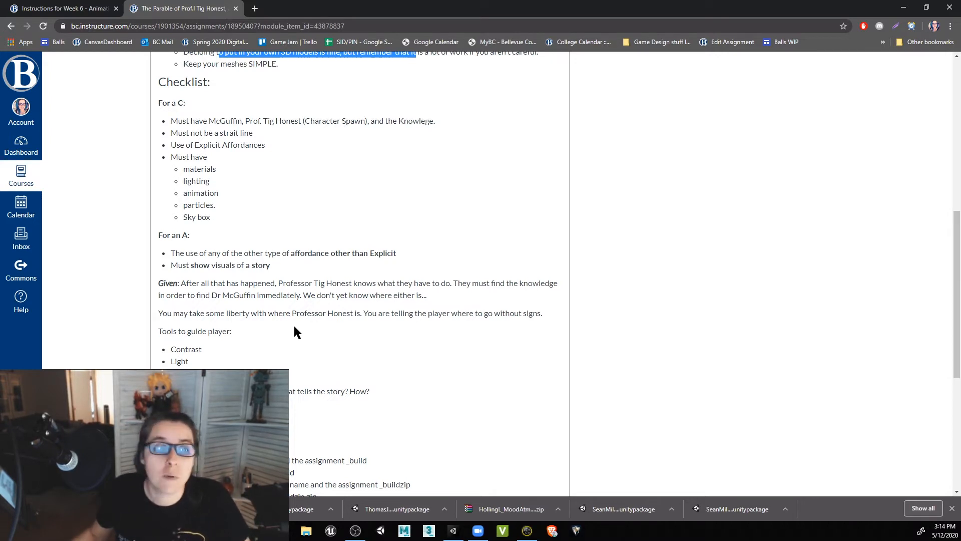
# - Return to the affordance list and highlight the Explicit, Defined, Cultural and Inferred entries while going through them
pyautogui.scroll(1, 305, 331)
pyautogui.scroll(4, 315, 330)
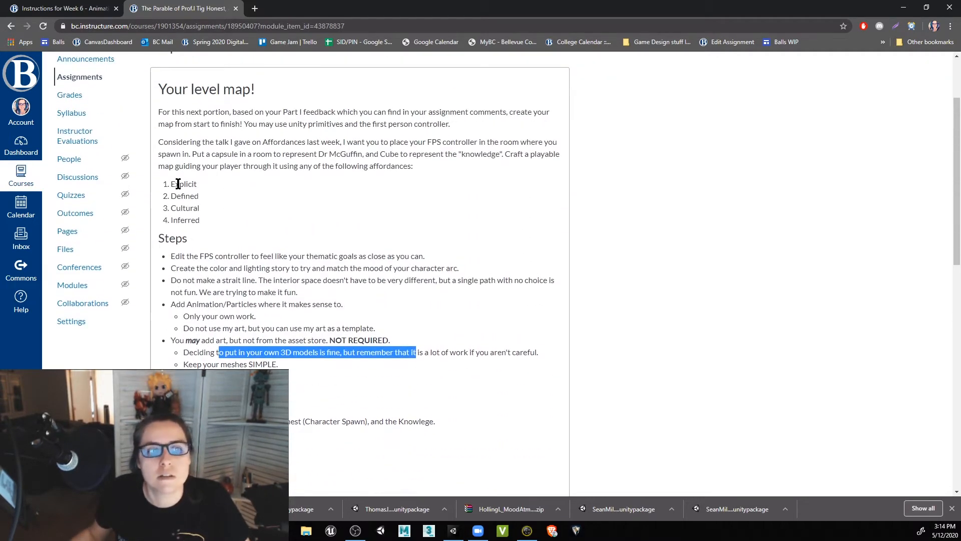
pyautogui.click(179, 187)
pyautogui.moveTo(179, 187); pyautogui.dragTo(190, 201)
pyautogui.click(189, 214)
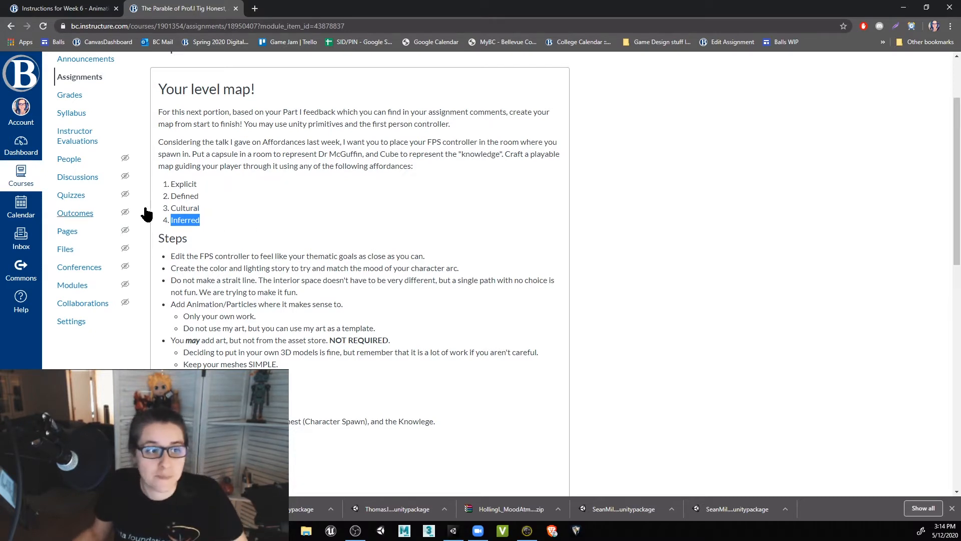
pyautogui.click(180, 196)
pyautogui.moveTo(180, 196); pyautogui.dragTo(193, 210)
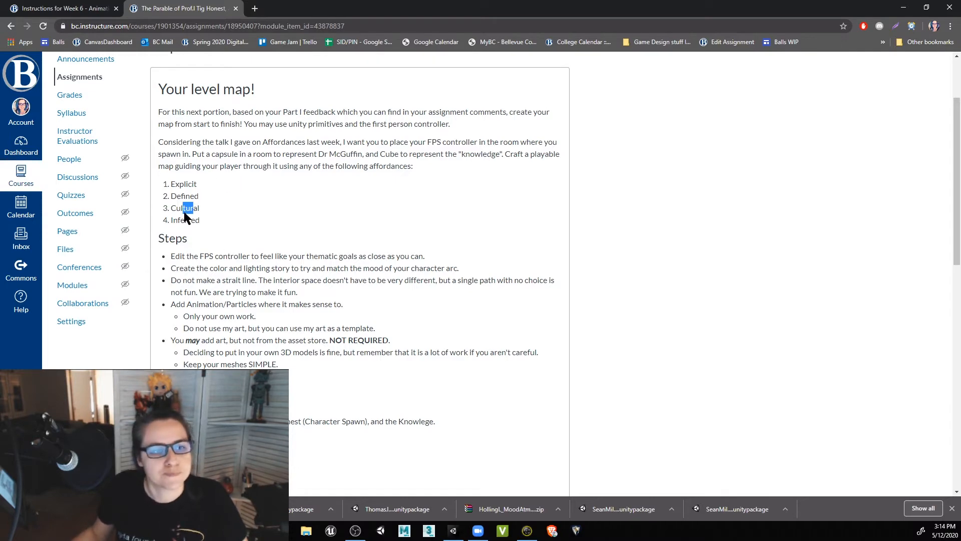
# - Examine the checklist for a C and an A, highlighting the C requirements and the "Must show visuals of a story" item
pyautogui.scroll(-3, 301, 235)
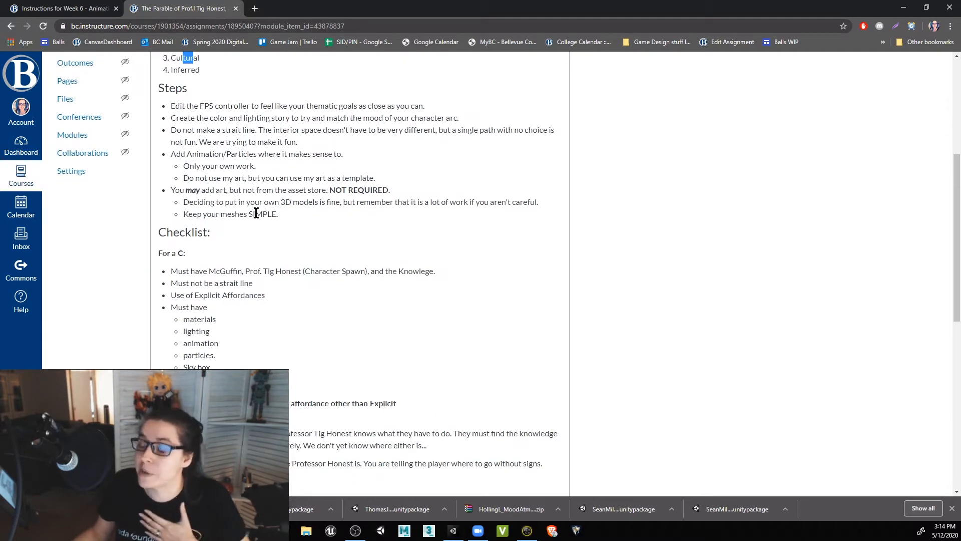
pyautogui.scroll(-10, 239, 203)
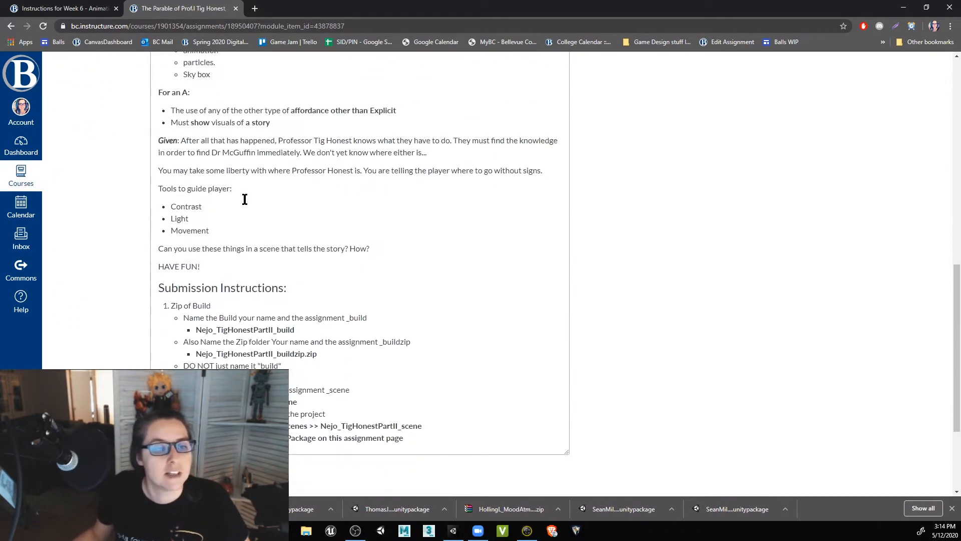
pyautogui.scroll(4, 326, 256)
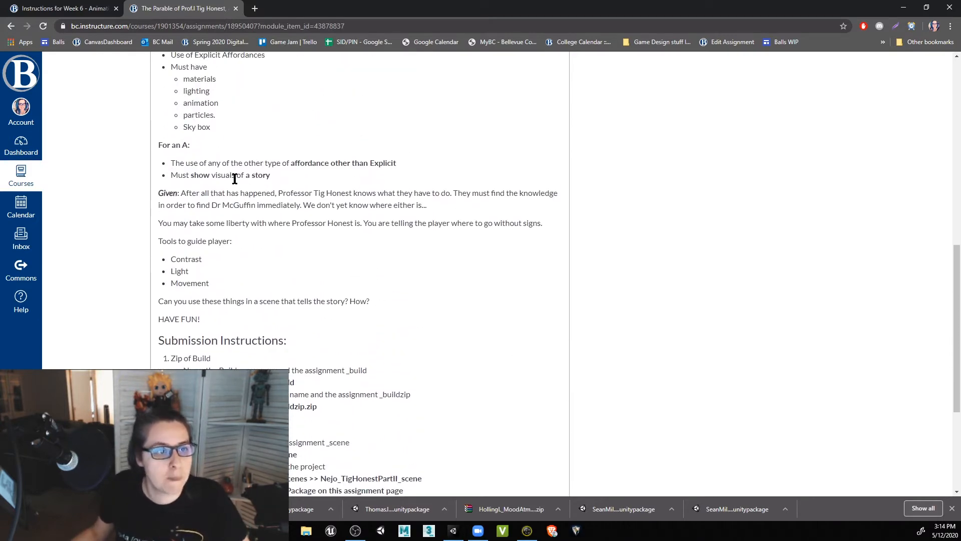
pyautogui.moveTo(189, 175); pyautogui.dragTo(267, 175)
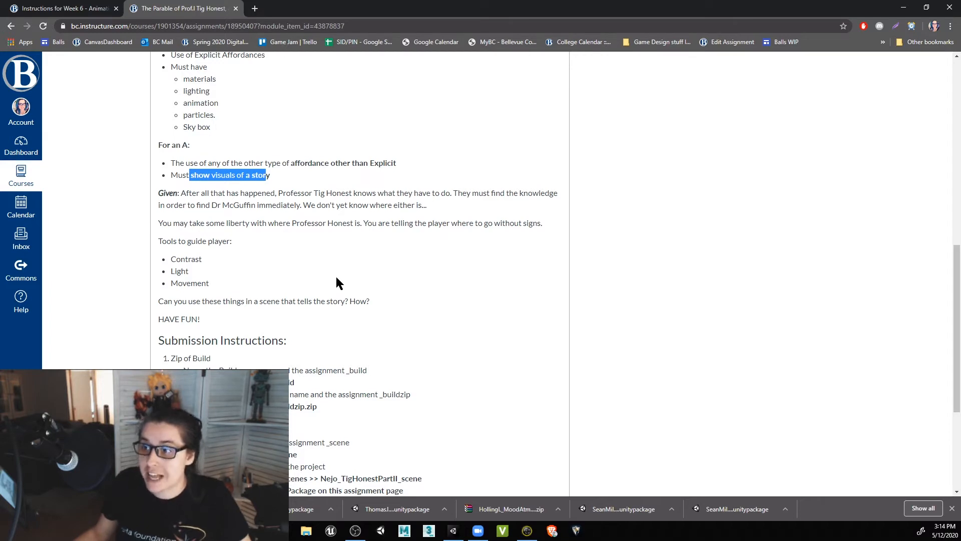
pyautogui.scroll(2, 275, 200)
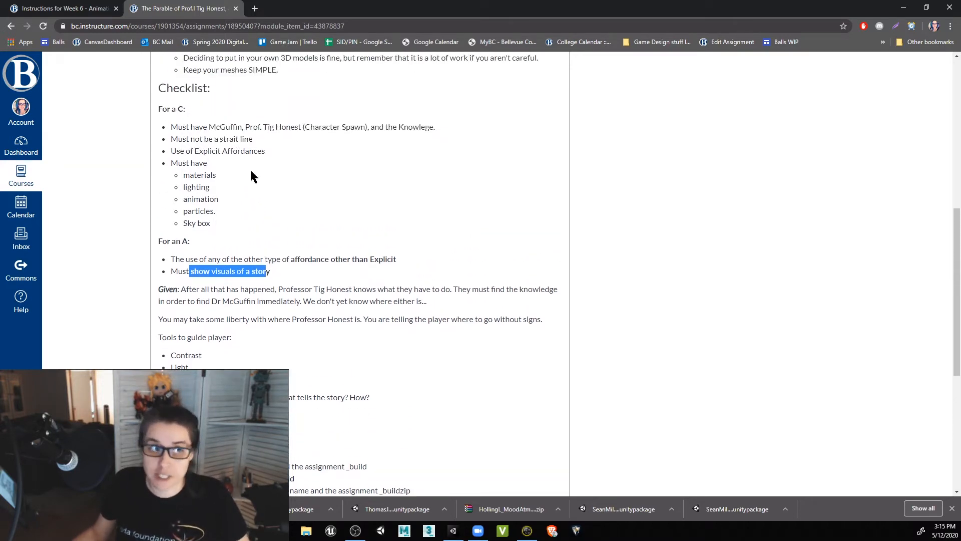
pyautogui.moveTo(207, 130); pyautogui.dragTo(209, 177)
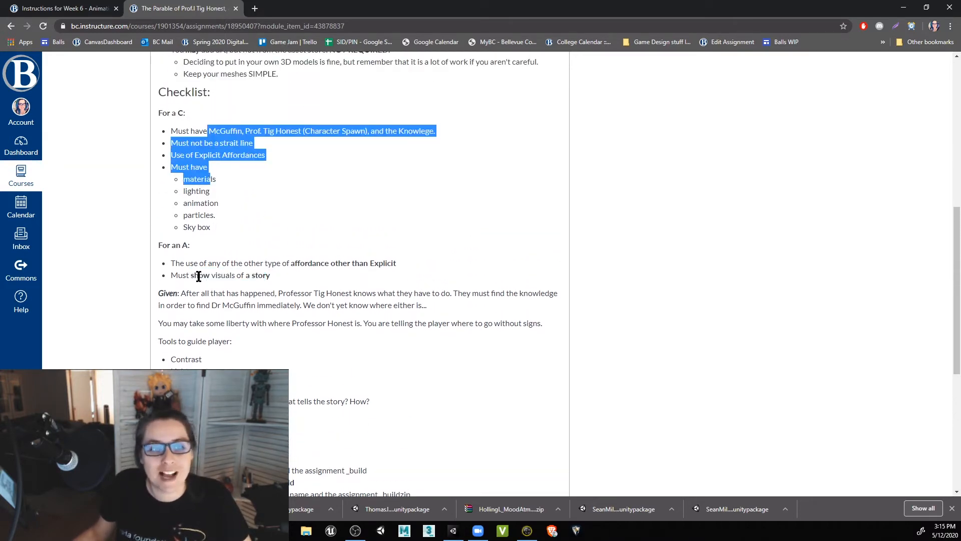
pyautogui.moveTo(199, 276); pyautogui.dragTo(231, 275)
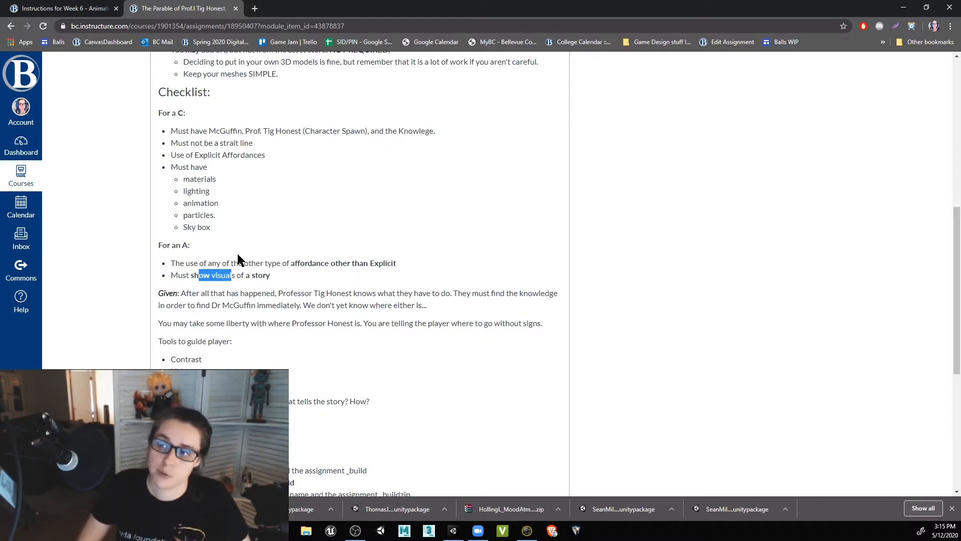
# - Highlight the Given story premise, the note on the professor's location, and the Contrast, Light and Movement tools to guide the player
pyautogui.moveTo(275, 276); pyautogui.dragTo(221, 275)
pyautogui.click(214, 285)
pyautogui.moveTo(153, 293); pyautogui.dragTo(451, 305)
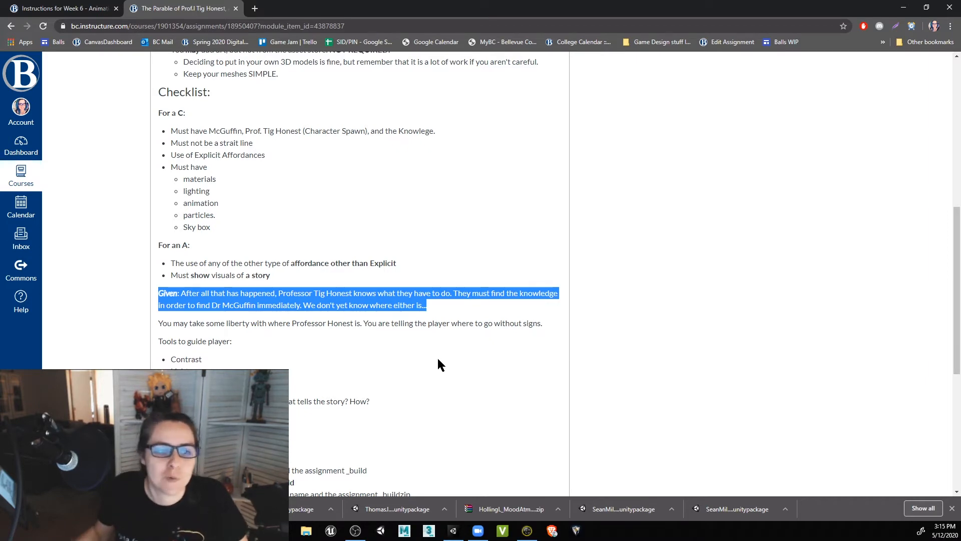
pyautogui.moveTo(173, 323); pyautogui.dragTo(280, 332)
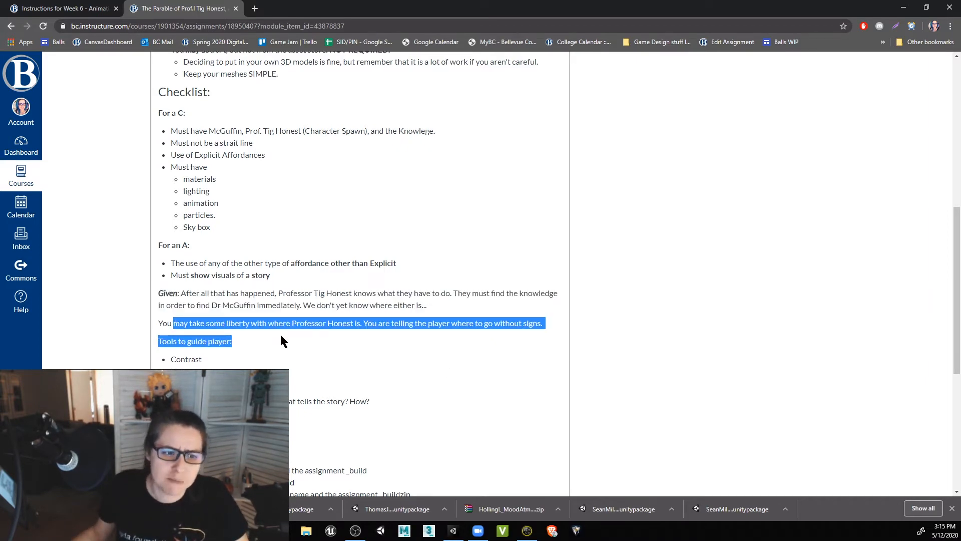
pyautogui.click(280, 333)
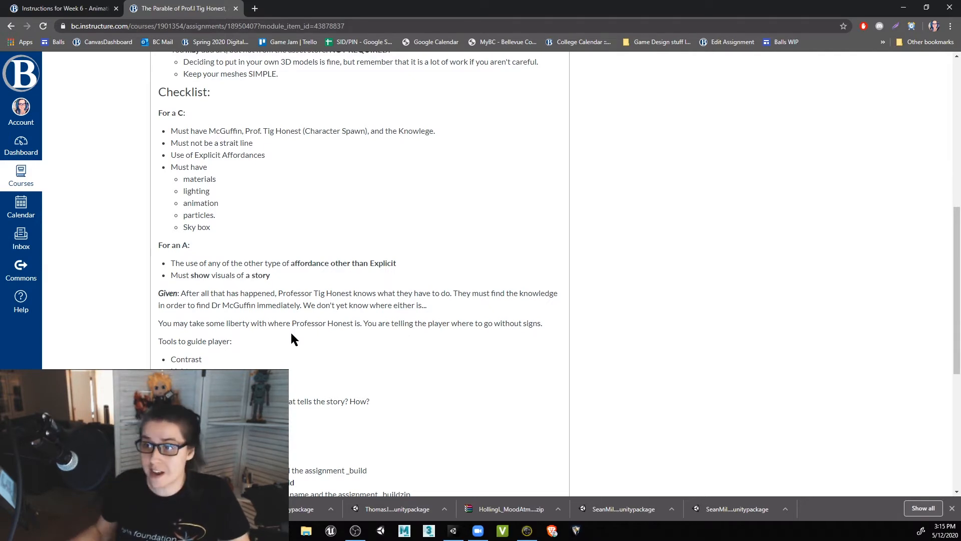
pyautogui.scroll(-2, 185, 279)
pyautogui.moveTo(190, 249); pyautogui.dragTo(232, 286)
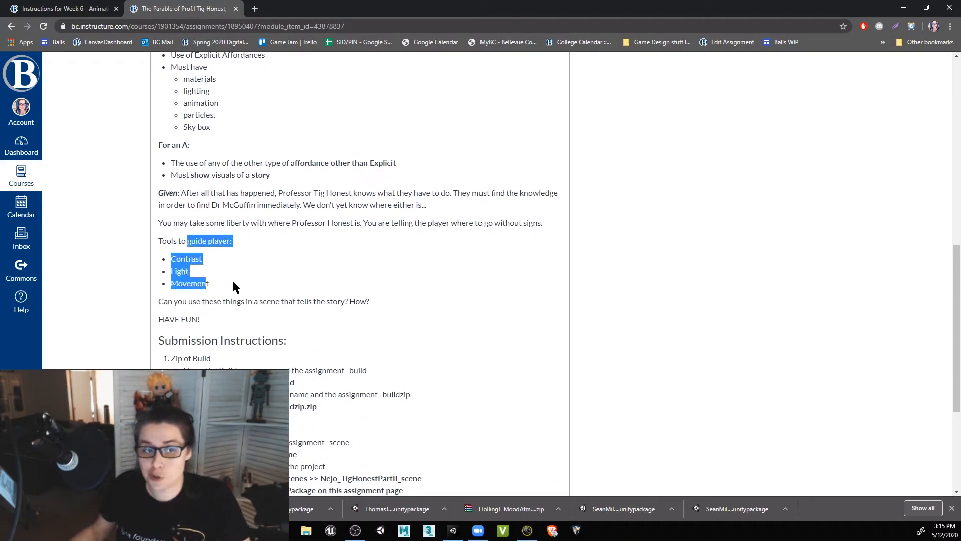
pyautogui.click(233, 286)
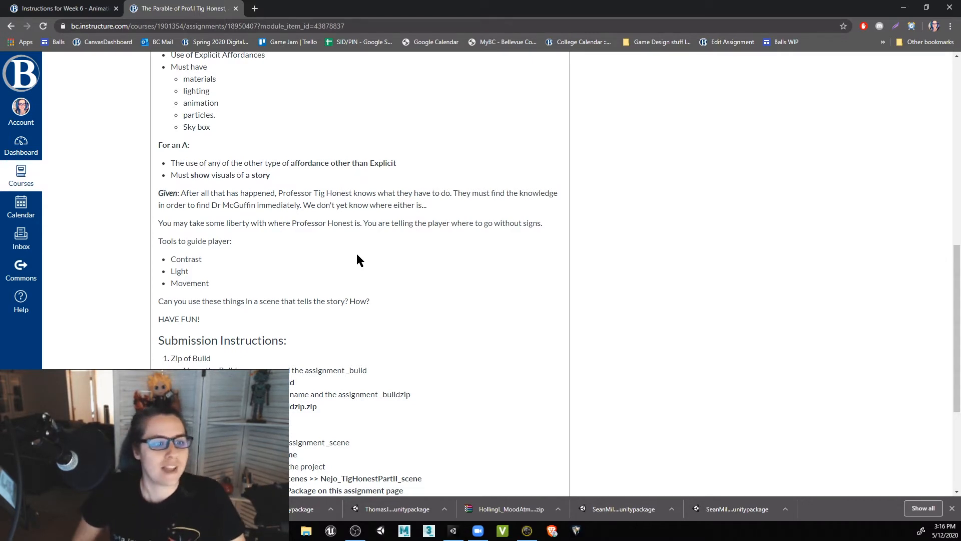
# - Go to the Submission Instructions and highlight the example scene name under Scene Package
pyautogui.scroll(-2, 436, 210)
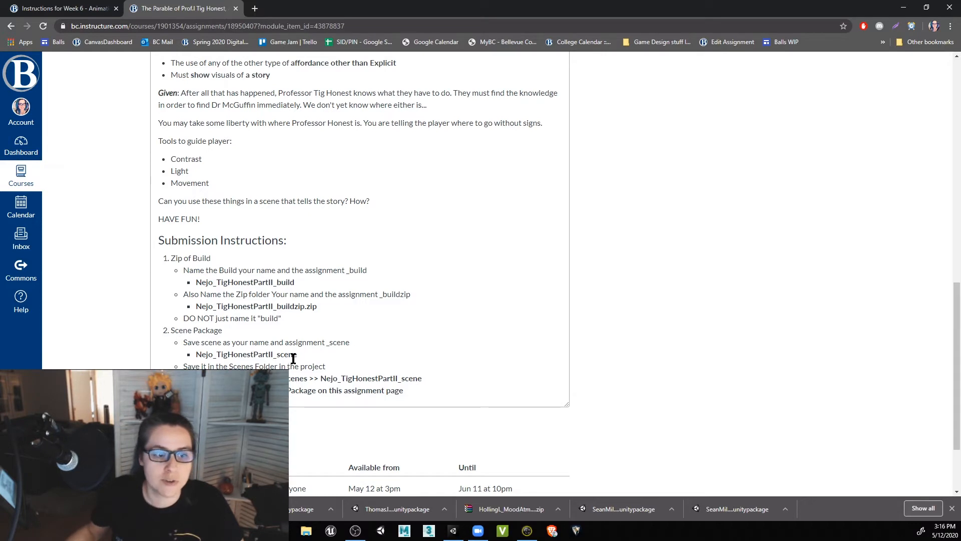
pyautogui.moveTo(307, 356); pyautogui.dragTo(197, 352)
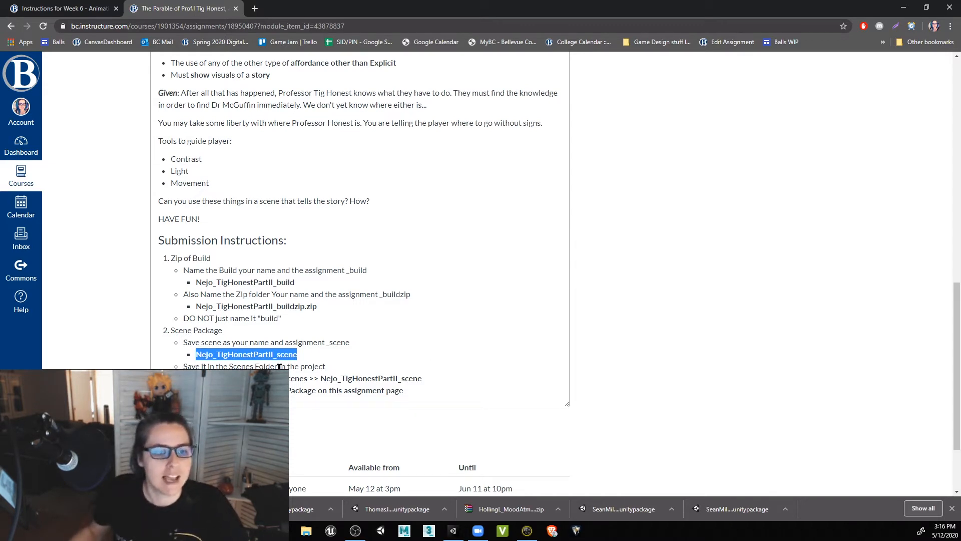
# - Highlight the Scene Package lines on saving in the Scenes Folder, the scene's path, and submitting the package on the assignment page
pyautogui.moveTo(229, 366); pyautogui.dragTo(318, 366)
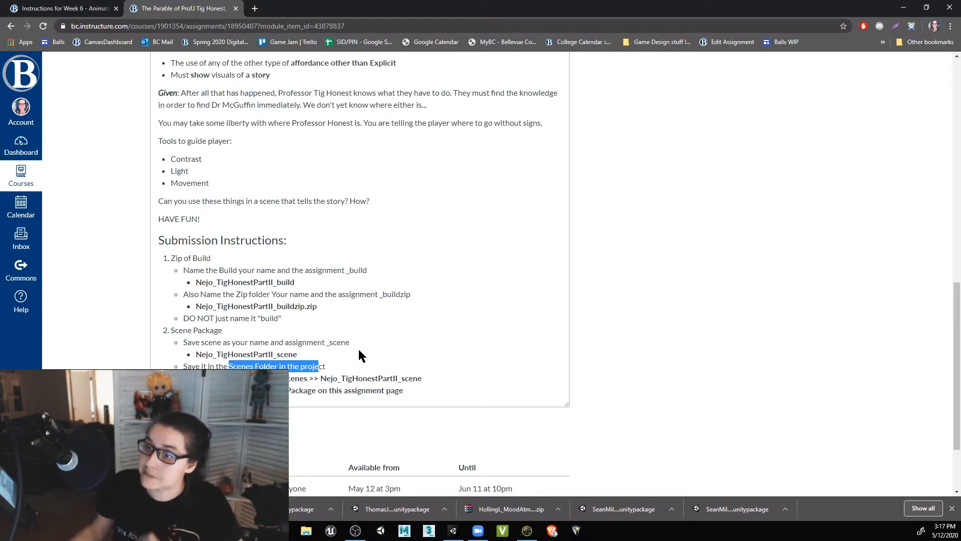
pyautogui.moveTo(191, 366); pyautogui.dragTo(319, 366)
pyautogui.click(327, 367)
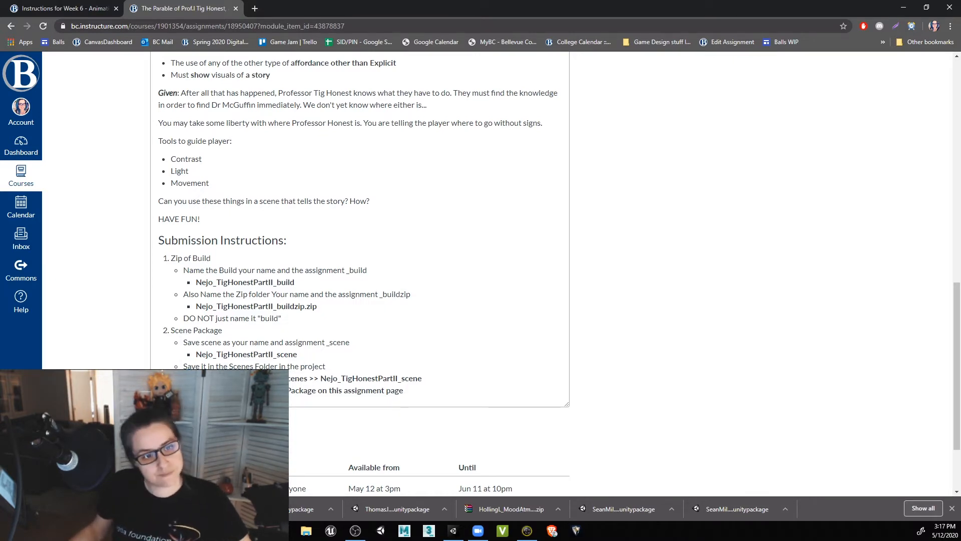
pyautogui.moveTo(280, 378); pyautogui.dragTo(431, 381)
pyautogui.click(257, 348)
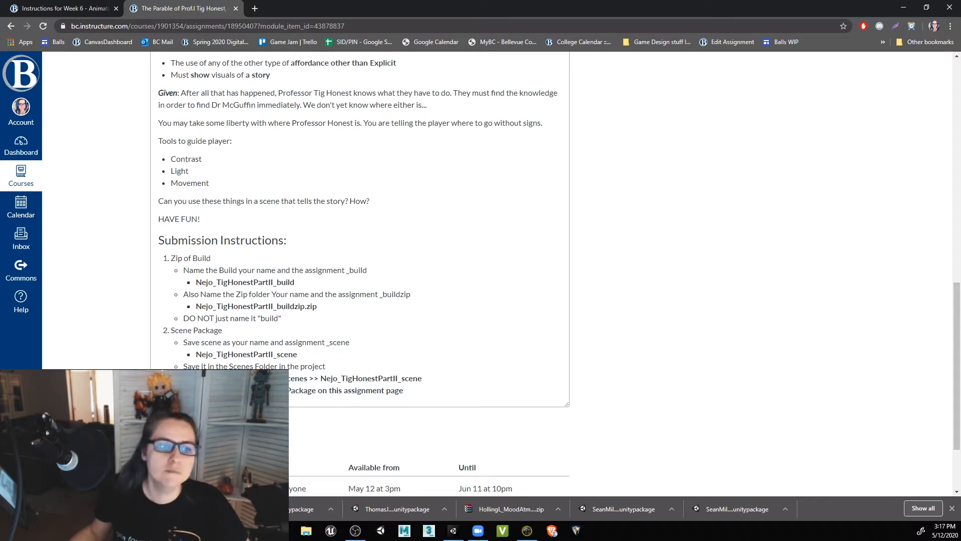
pyautogui.moveTo(280, 390); pyautogui.dragTo(311, 391)
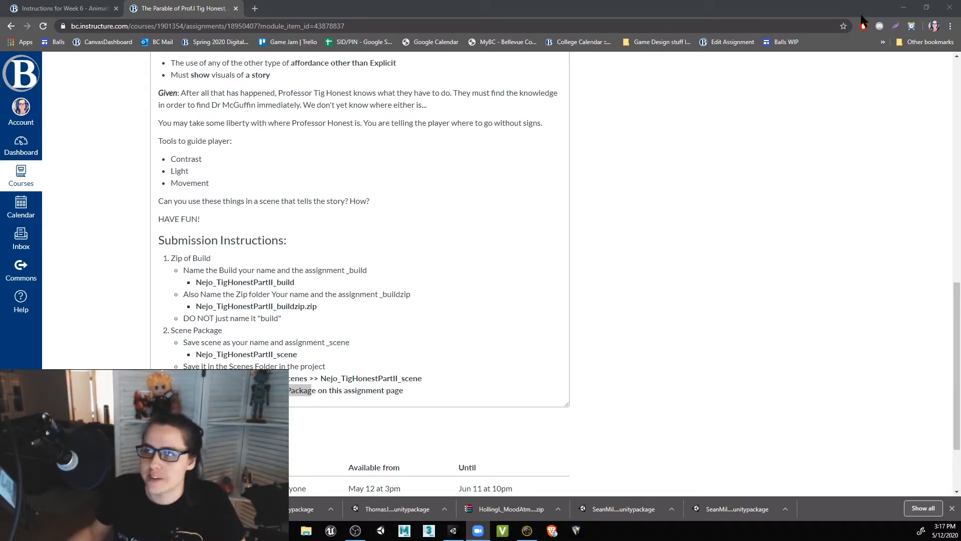
# - Switch to the Unity CampFire project, dock the Scene view as a tab beside Game, and frame the wood pile
pyautogui.click(904, 8)
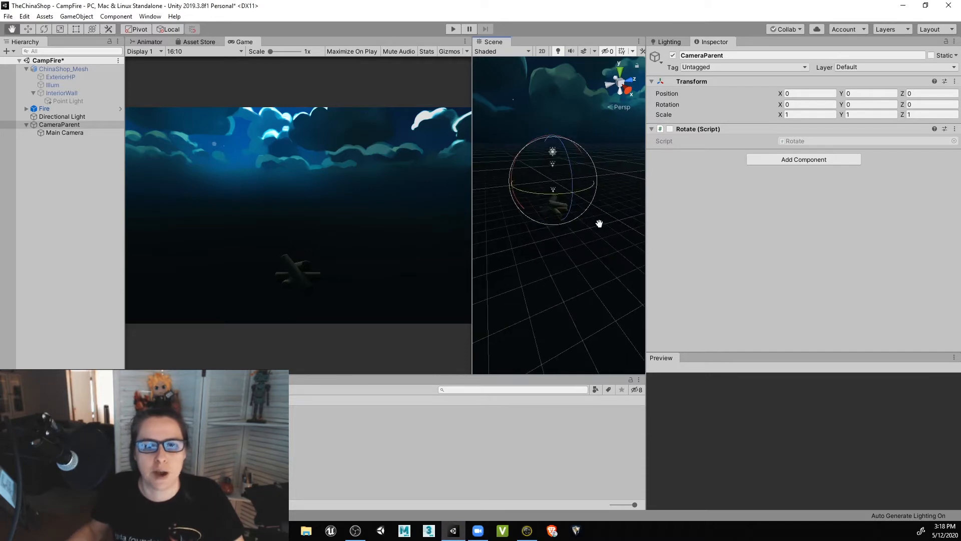
pyautogui.moveTo(492, 42); pyautogui.dragTo(336, 52)
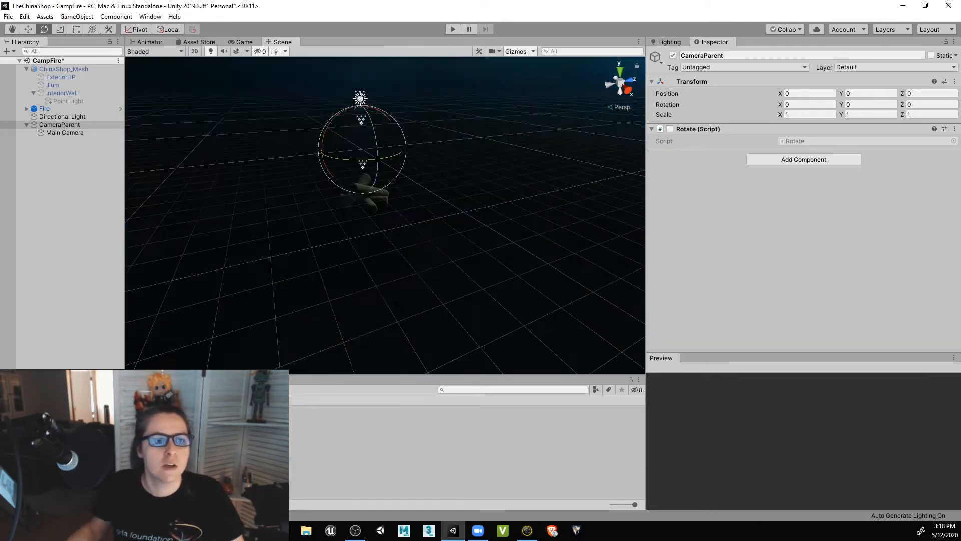
pyautogui.moveTo(384, 236); pyautogui.dragTo(376, 266, button='middle')
pyautogui.keyDown('alt'); pyautogui.moveTo(375, 266); pyautogui.dragTo(523, 211); pyautogui.keyUp('alt')
pyautogui.moveTo(384, 215); pyautogui.dragTo(417, 206, button='middle')
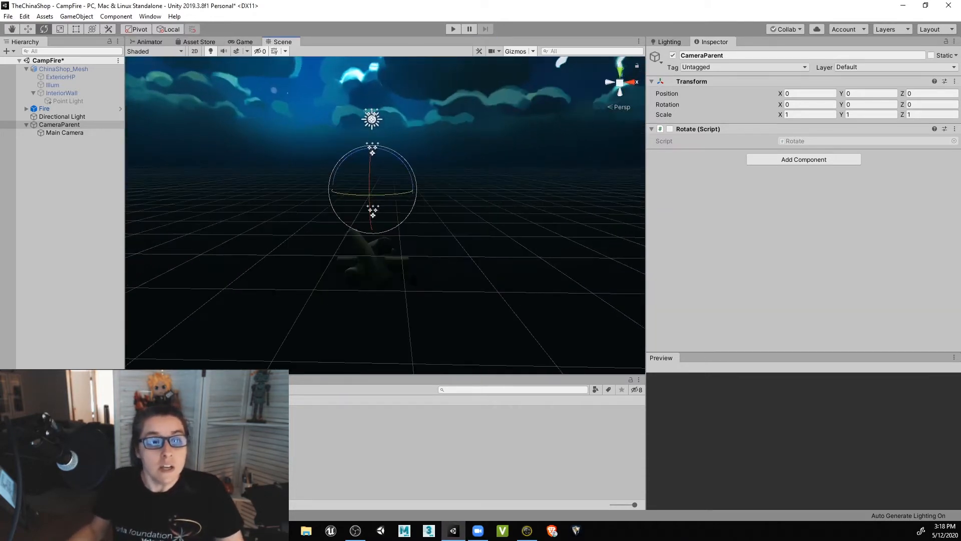
pyautogui.scroll(8, 385, 216)
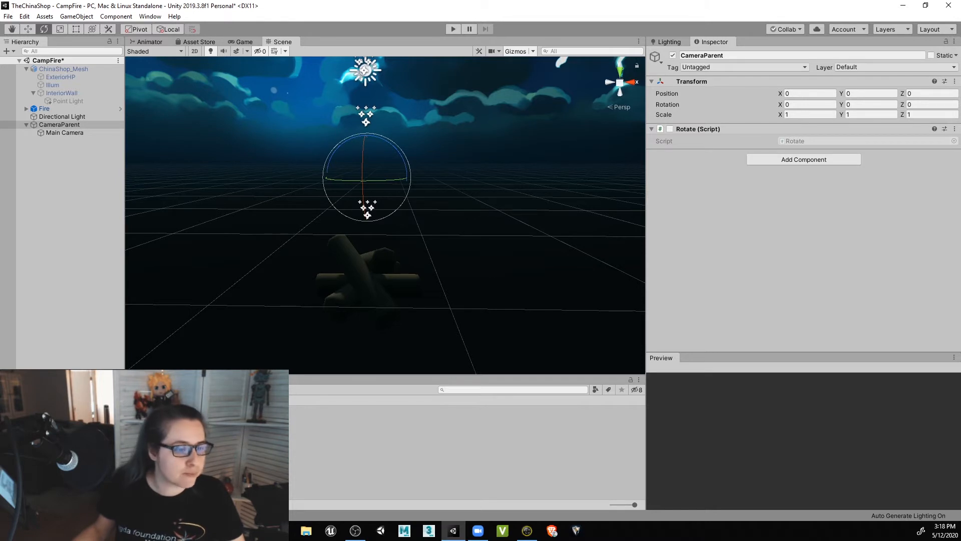
# - Replace the Fire object in the scene with a fresh instance of the Fire prefab
pyautogui.click(200, 435)
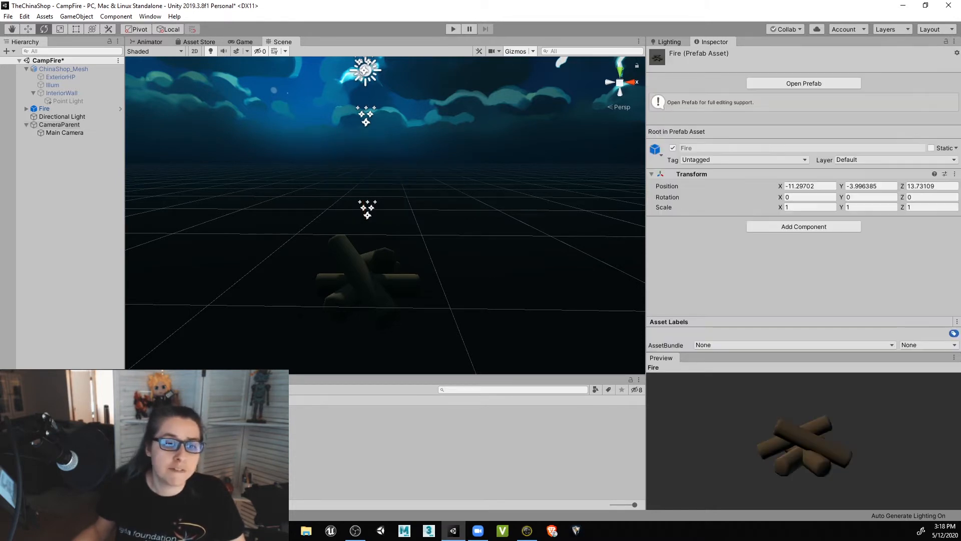
pyautogui.click(57, 110)
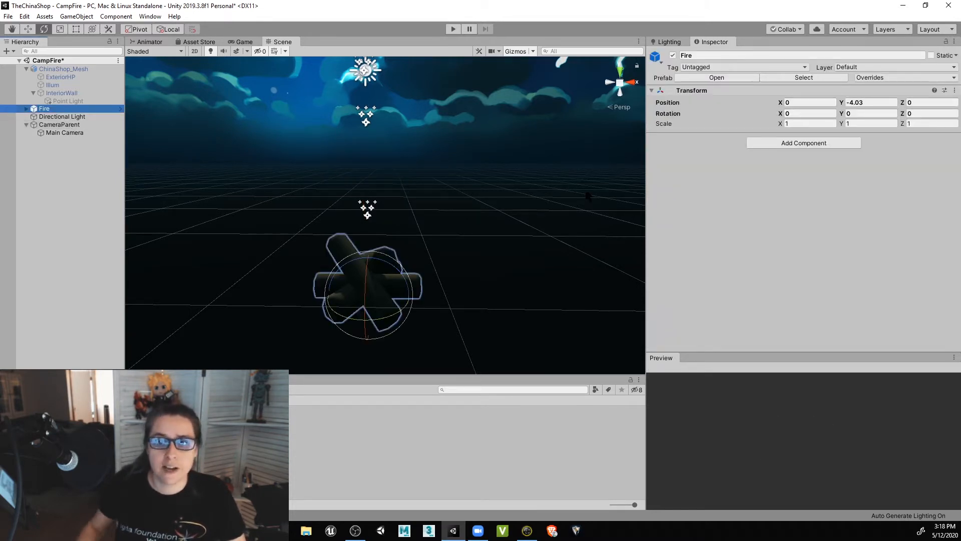
pyautogui.press('Delete')
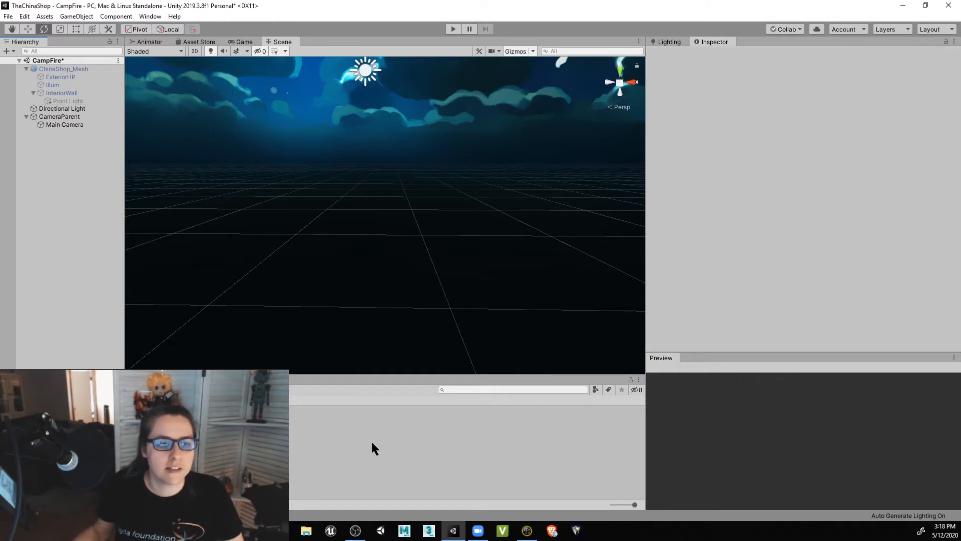
pyautogui.moveTo(229, 367); pyautogui.dragTo(373, 270)
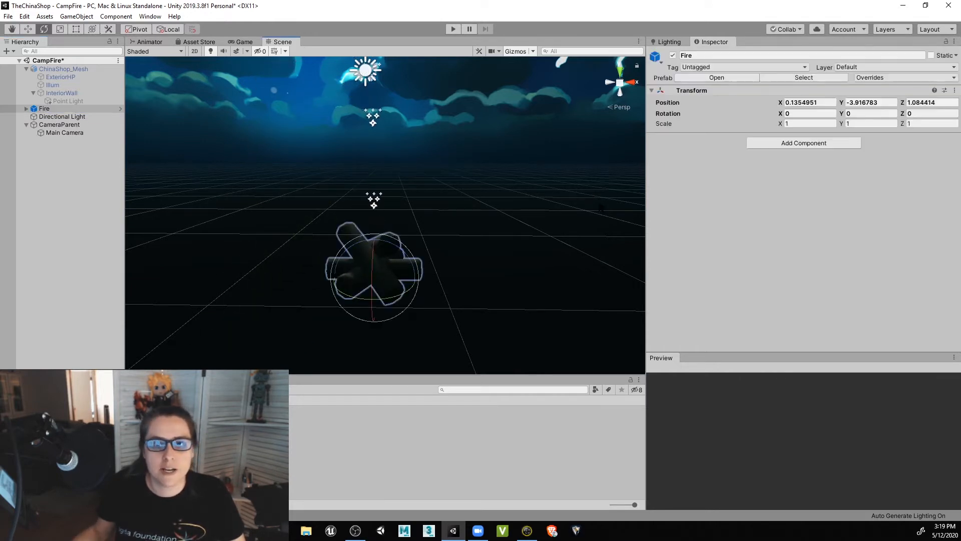
# - Set the Fire object's position to 0 on X, Y and Z
pyautogui.click(801, 102)
pyautogui.write('0')
pyautogui.press('Tab')
pyautogui.write('0')
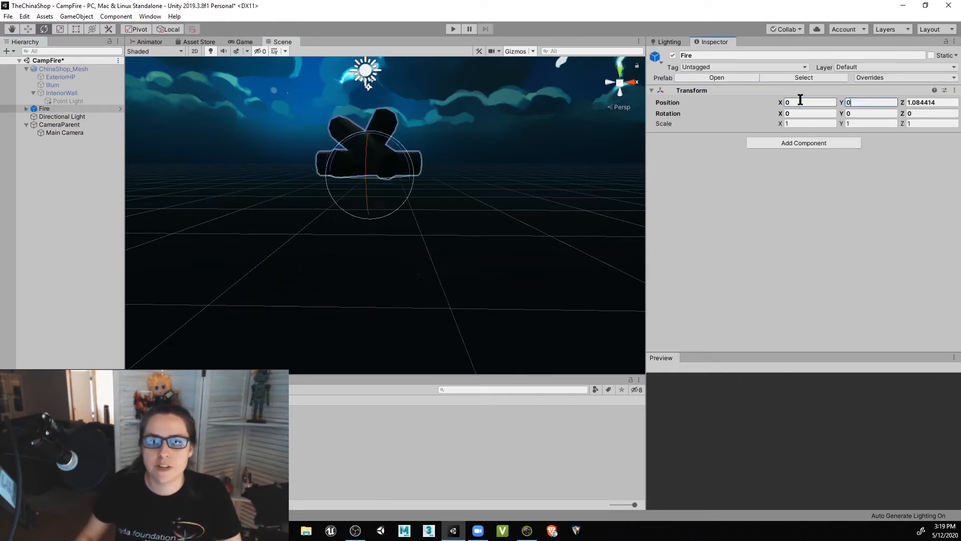
pyautogui.press('Tab')
pyautogui.write('0')
pyautogui.press('Tab')
# - Lower the Fire object along the Y axis to about -4.7 with the Move tool
pyautogui.press('w')
pyautogui.moveTo(366, 138); pyautogui.dragTo(369, 277)
pyautogui.moveTo(369, 278); pyautogui.dragTo(370, 229, button='middle')
pyautogui.keyDown('alt'); pyautogui.moveTo(371, 247); pyautogui.dragTo(550, 285); pyautogui.keyUp('alt')
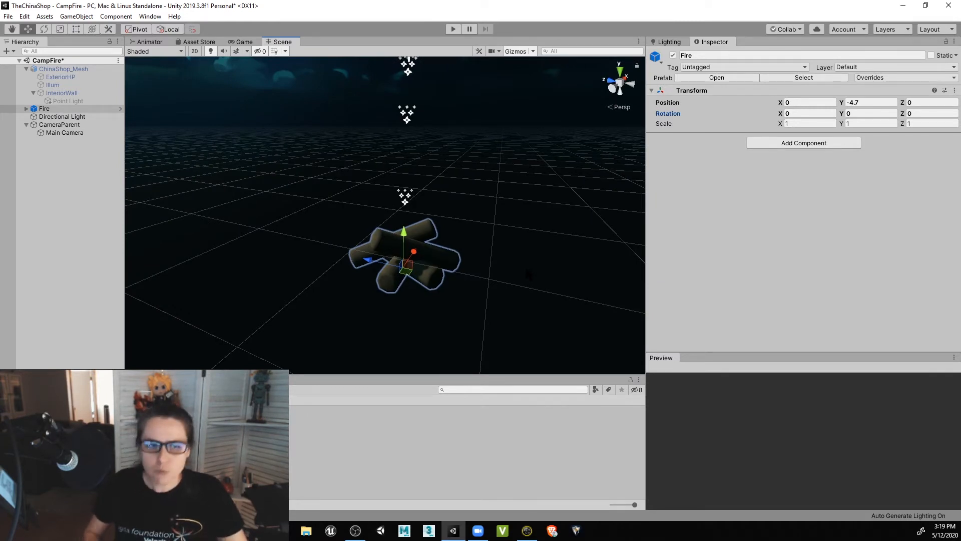
pyautogui.keyDown('alt'); pyautogui.moveTo(525, 265); pyautogui.dragTo(570, 254); pyautogui.keyUp('alt')
pyautogui.moveTo(570, 254); pyautogui.dragTo(542, 236, button='middle')
pyautogui.keyDown('alt'); pyautogui.moveTo(504, 274); pyautogui.dragTo(540, 295); pyautogui.keyUp('alt')
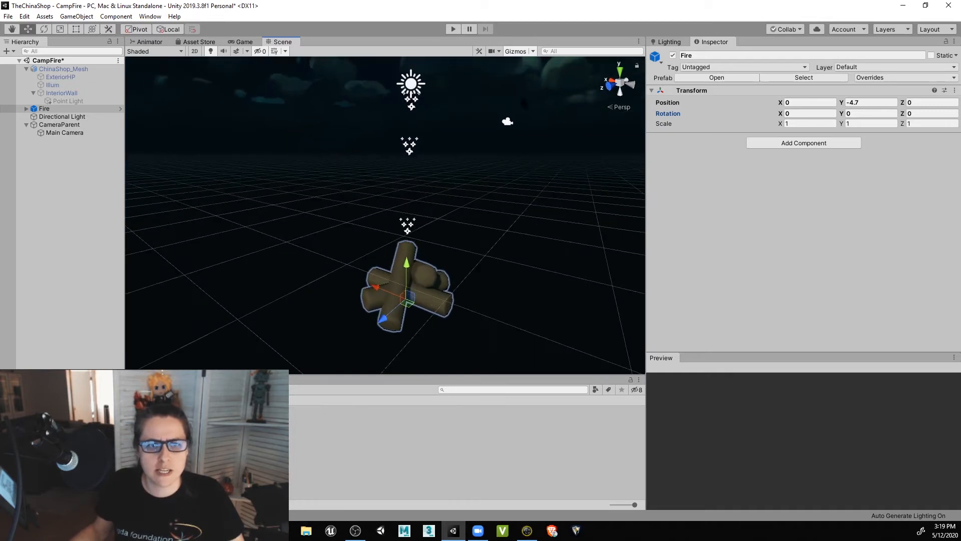
pyautogui.click(533, 51)
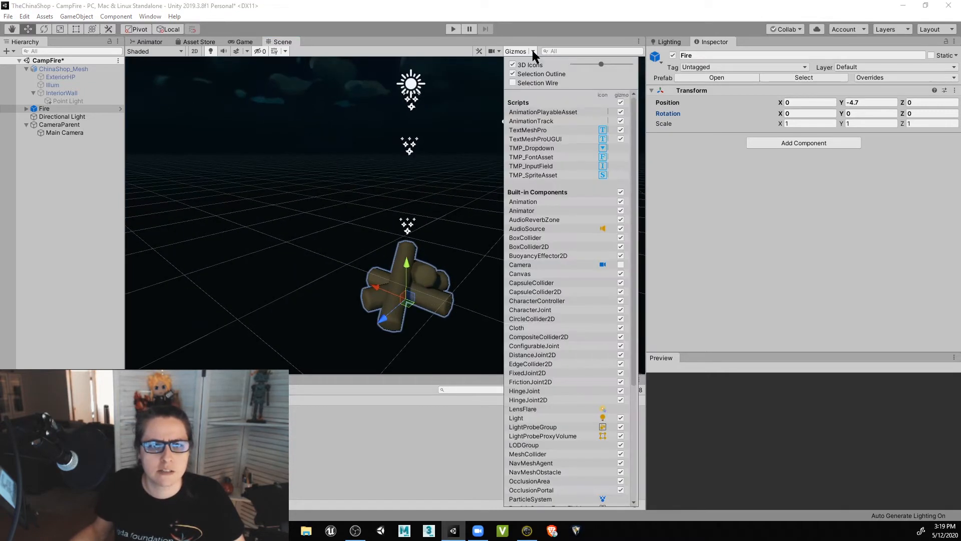
pyautogui.click(513, 74)
pyautogui.click(512, 74)
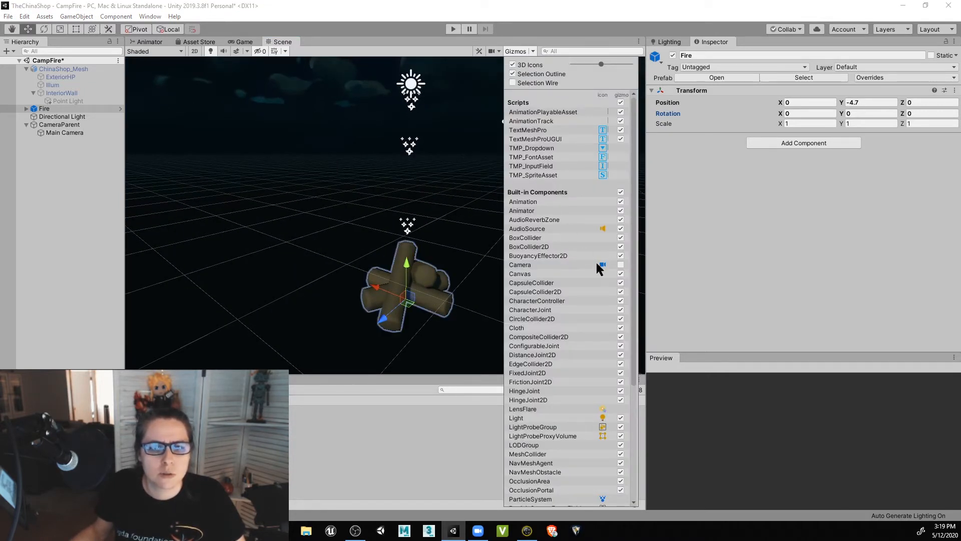
pyautogui.click(456, 52)
pyautogui.moveTo(502, 224); pyautogui.dragTo(493, 230, button='right')
pyautogui.moveTo(505, 116); pyautogui.dragTo(497, 114, button='right')
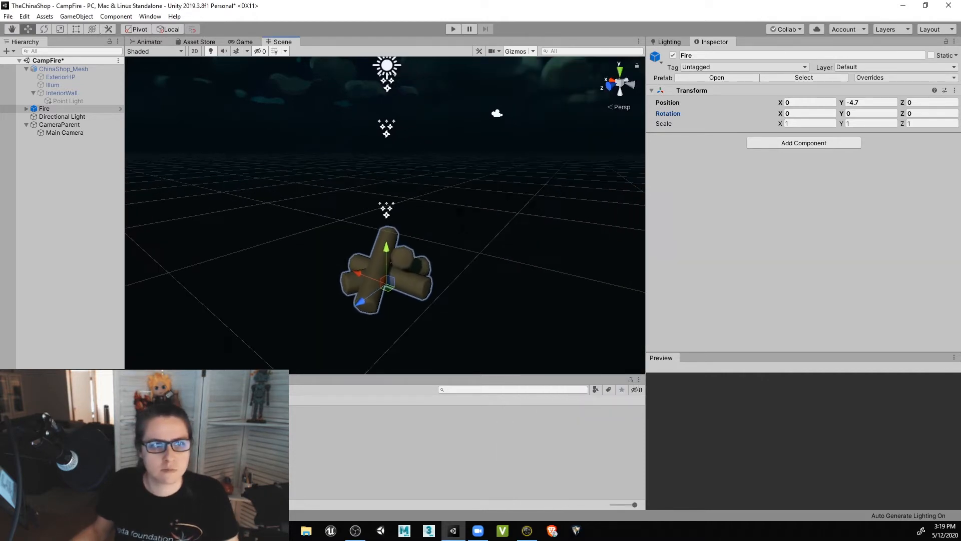
# - Hide the grid in the Scene view and look at the wood pile from another side
pyautogui.click(274, 52)
pyautogui.moveTo(404, 264); pyautogui.dragTo(418, 245, button='right')
pyautogui.keyDown('alt'); pyautogui.moveTo(393, 275); pyautogui.dragTo(605, 276); pyautogui.keyUp('alt')
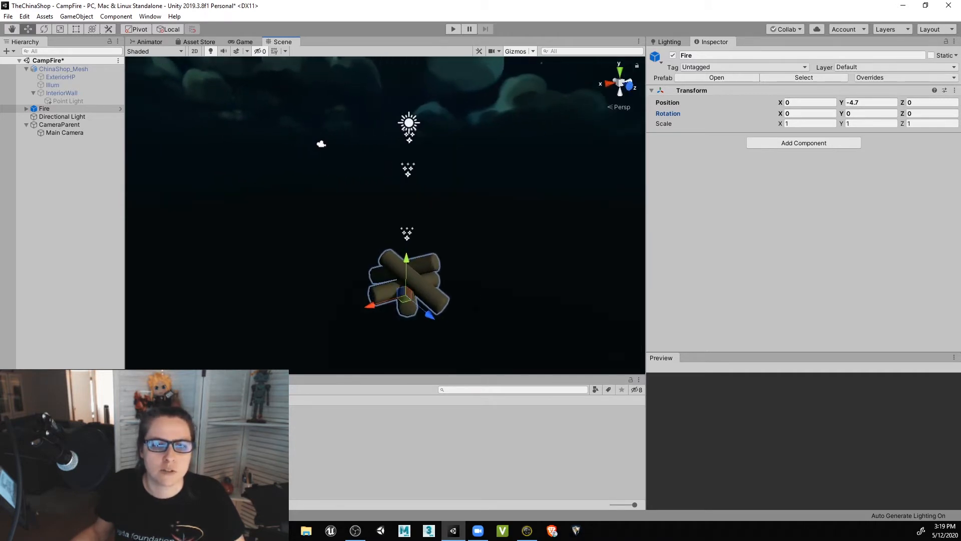
# - Select WoodPile-MESH, inspect the logs up close, and expand the Wood_MAT material properties
pyautogui.scroll(2, 448, 323)
pyautogui.click(449, 323)
pyautogui.scroll(2, 449, 323)
pyautogui.moveTo(461, 326); pyautogui.dragTo(434, 192, button='middle')
pyautogui.scroll(6, 431, 195)
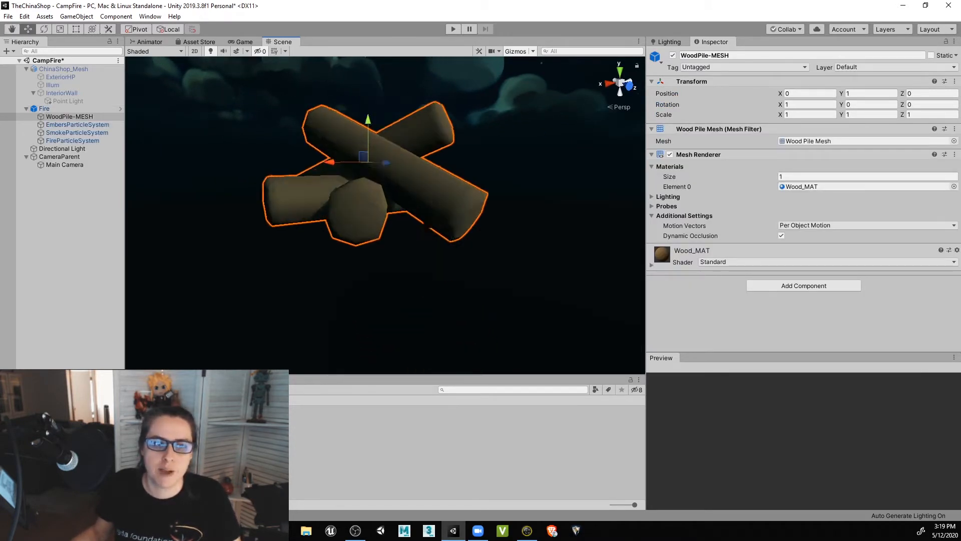
pyautogui.keyDown('alt'); pyautogui.moveTo(409, 210); pyautogui.dragTo(470, 267); pyautogui.keyUp('alt')
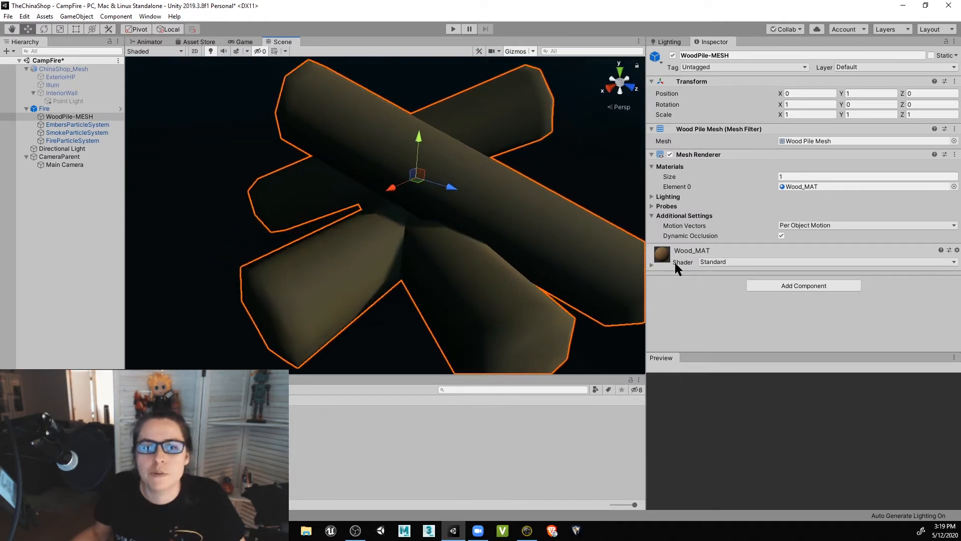
pyautogui.click(652, 264)
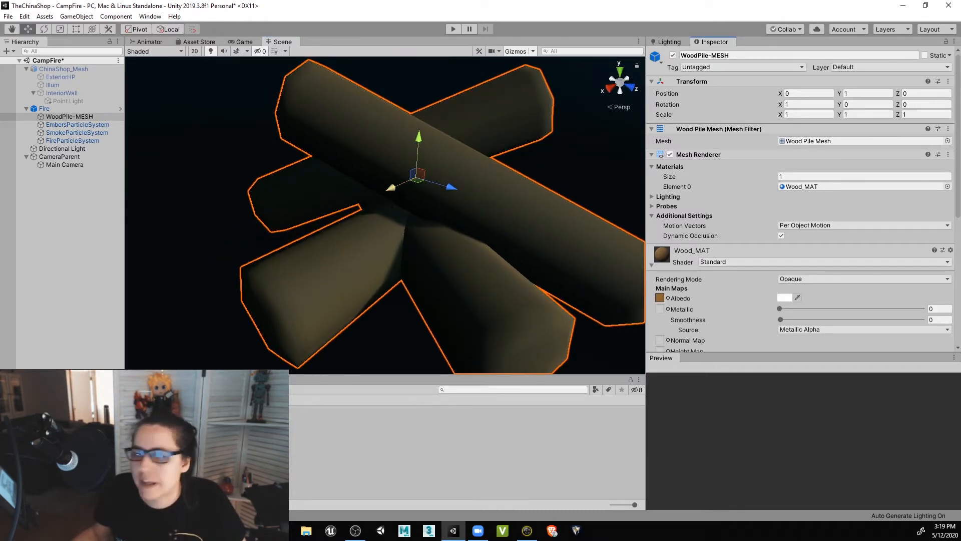
# - Frame the whole campfire, switch to the Game view, and run the scene
pyautogui.scroll(-7, 413, 198)
pyautogui.moveTo(468, 200); pyautogui.dragTo(427, 256, button='middle')
pyautogui.scroll(-1, 426, 258)
pyautogui.keyDown('alt'); pyautogui.moveTo(367, 311); pyautogui.dragTo(383, 291); pyautogui.keyUp('alt')
pyautogui.moveTo(408, 278); pyautogui.dragTo(422, 333, button='middle')
pyautogui.keyDown('alt'); pyautogui.moveTo(473, 215); pyautogui.dragTo(497, 198); pyautogui.keyUp('alt')
pyautogui.moveTo(422, 154); pyautogui.dragTo(427, 164, button='middle')
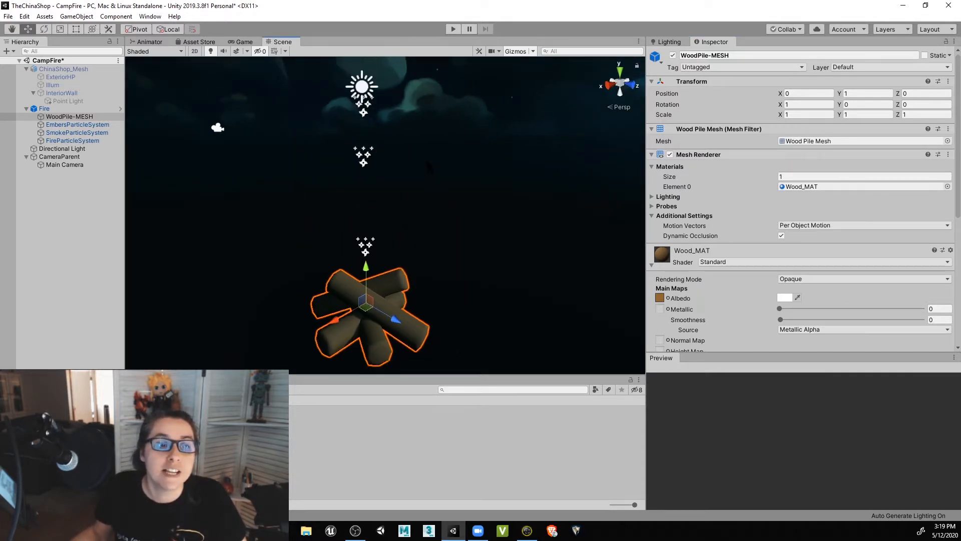
pyautogui.scroll(-1, 427, 164)
pyautogui.click(243, 43)
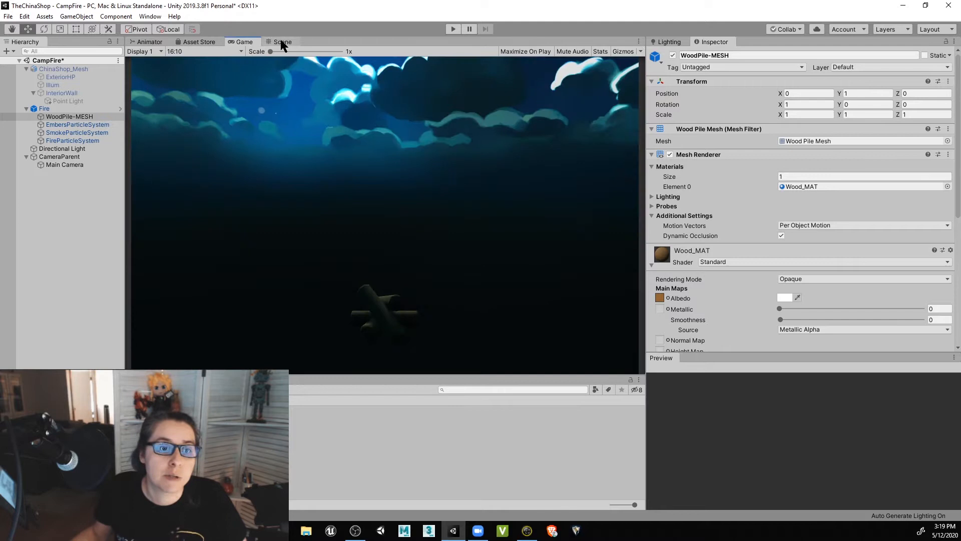
pyautogui.click(454, 29)
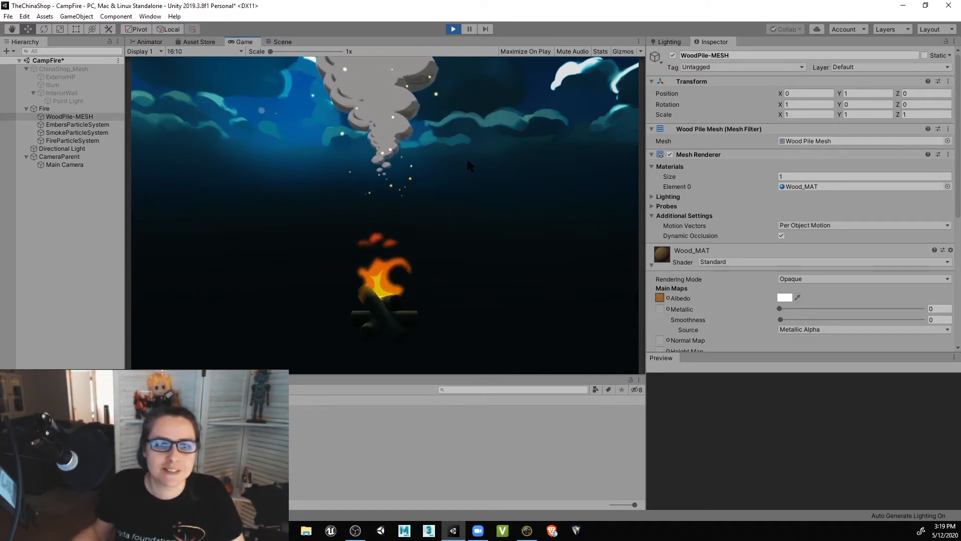
# - Examine the running fire, embers and smoke in the Scene view, stop play mode, and return to the Scene view
pyautogui.click(285, 42)
pyautogui.scroll(-4, 440, 236)
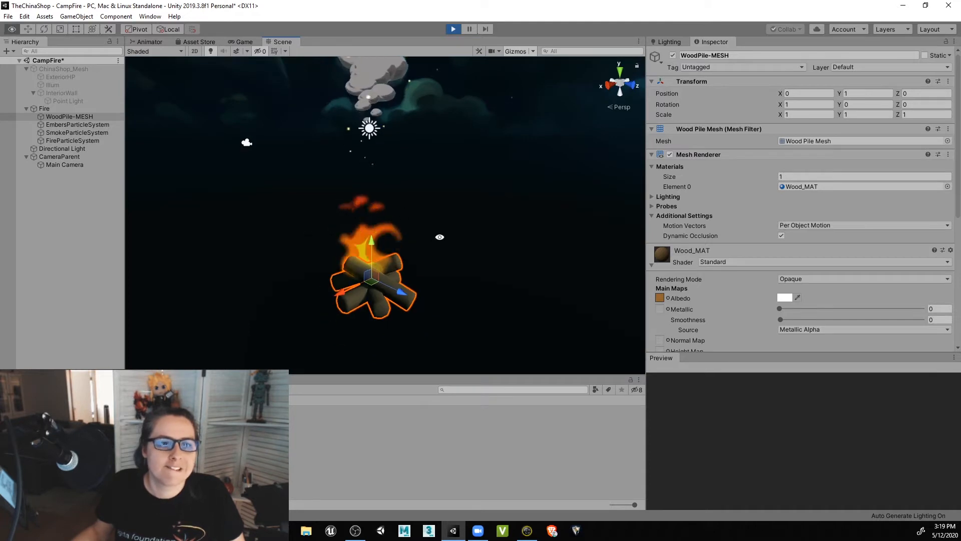
pyautogui.keyDown('alt'); pyautogui.moveTo(440, 236); pyautogui.dragTo(393, 193); pyautogui.keyUp('alt')
pyautogui.scroll(-3, 393, 192)
pyautogui.moveTo(389, 189); pyautogui.dragTo(387, 281, button='middle')
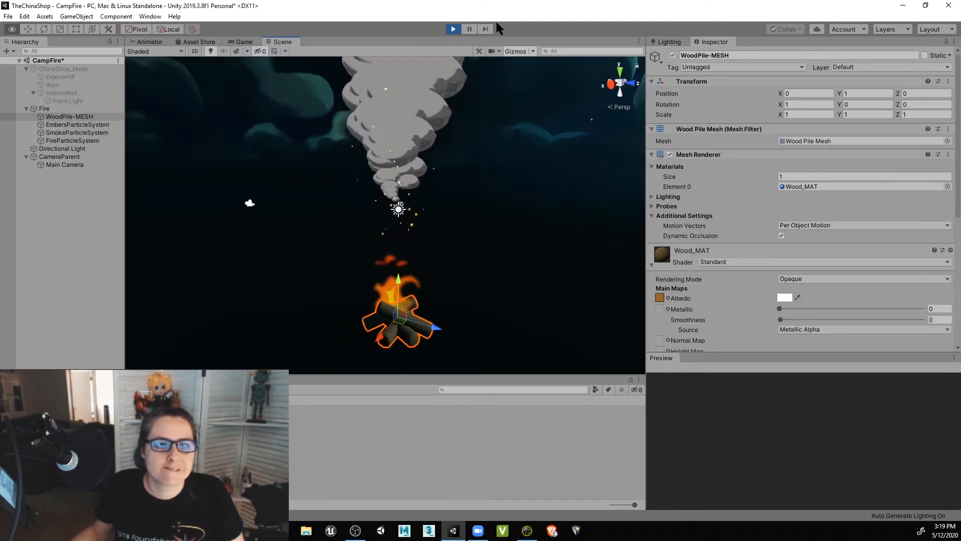
pyautogui.click(454, 29)
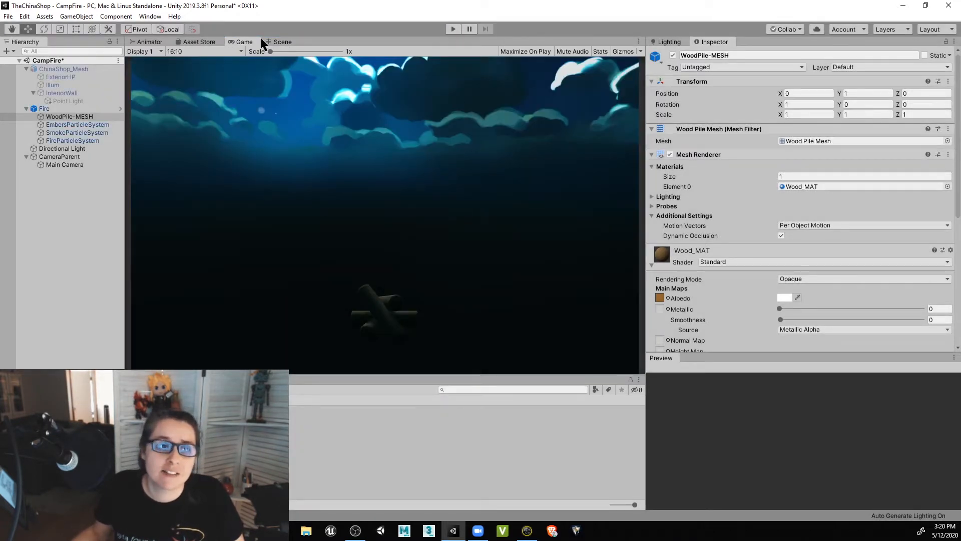
pyautogui.click(282, 42)
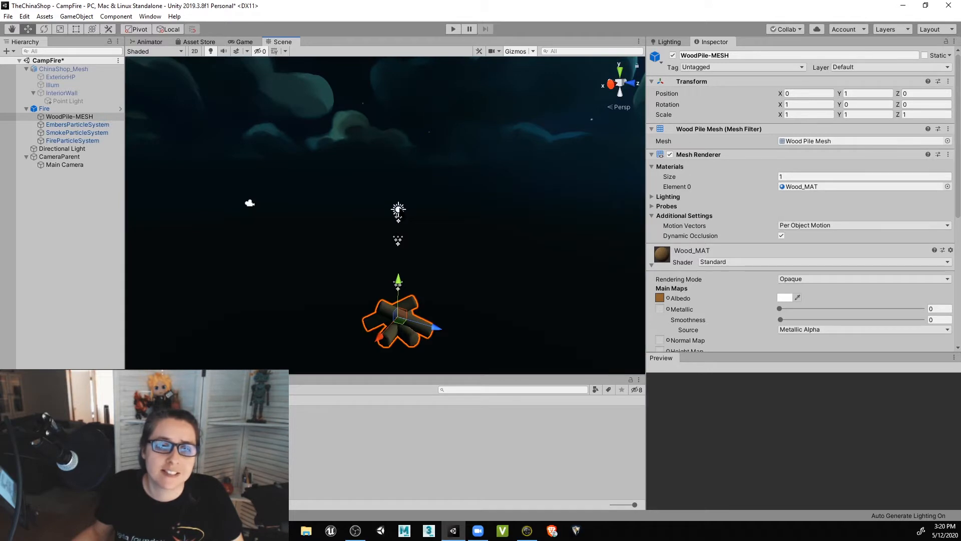
# - Move the Directional Light up and away from the particle systems above the campfire
pyautogui.click(399, 209)
pyautogui.moveTo(422, 285); pyautogui.dragTo(429, 279, button='middle')
pyautogui.moveTo(407, 195); pyautogui.dragTo(210, 109)
# - Select the EmbersParticleSystem within the Fire prefab and preview its particles from different angles
pyautogui.click(405, 211)
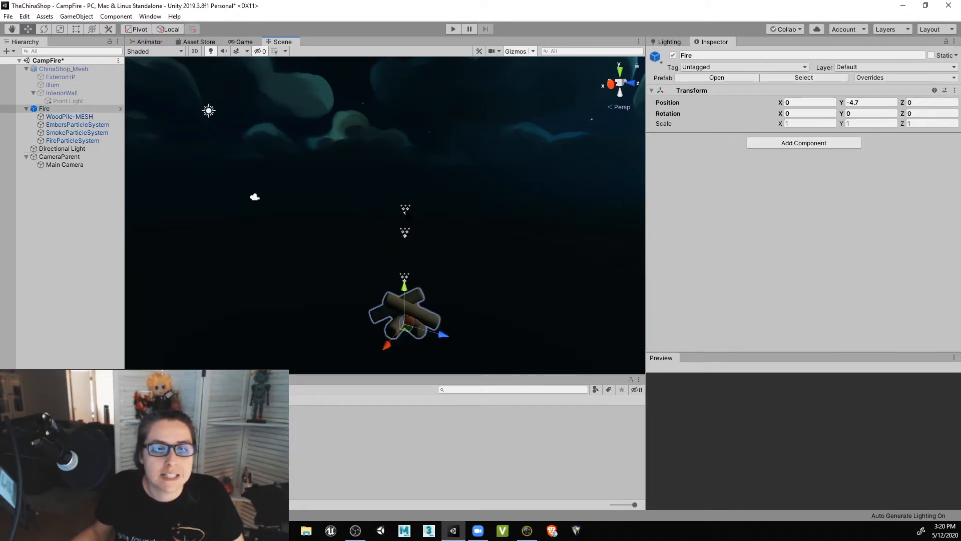
pyautogui.click(404, 211)
pyautogui.keyDown('alt'); pyautogui.moveTo(404, 212); pyautogui.dragTo(458, 284); pyautogui.keyUp('alt')
pyautogui.moveTo(458, 284); pyautogui.dragTo(385, 250, button='middle')
pyautogui.scroll(4, 426, 279)
pyautogui.click(386, 284)
pyautogui.click(386, 284)
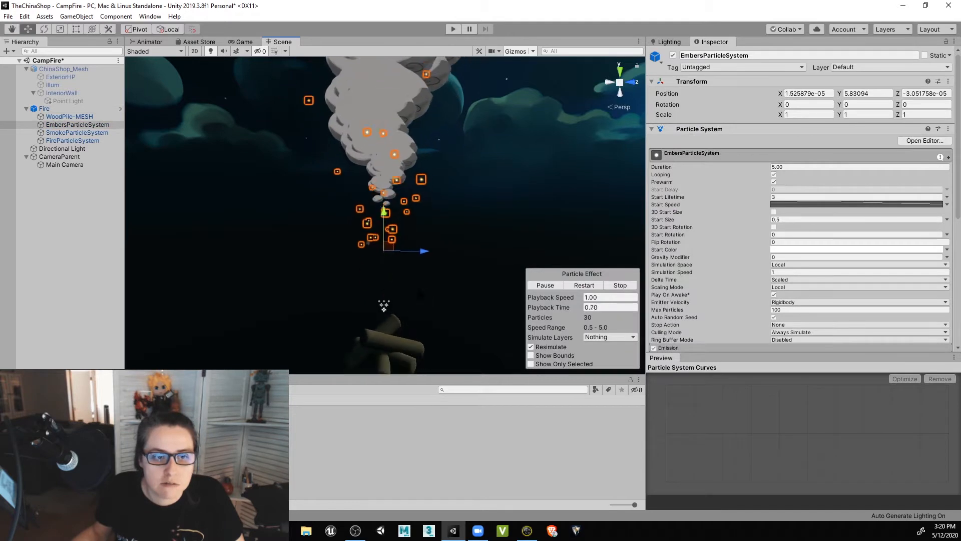
pyautogui.keyDown('alt'); pyautogui.moveTo(396, 255); pyautogui.dragTo(500, 288); pyautogui.keyUp('alt')
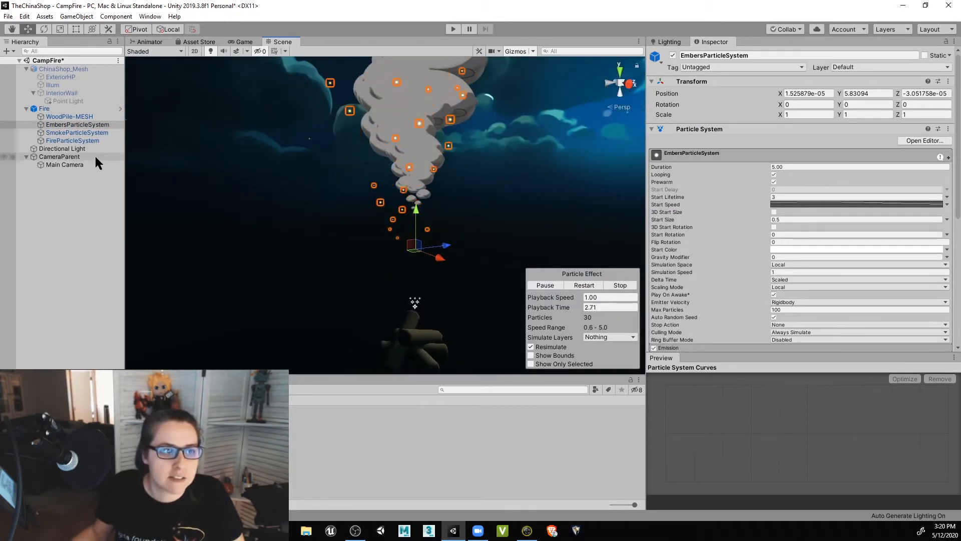
# - Select the FireParticleSystem to preview the flames around the logs, and clear the selection to view the whole fire
pyautogui.click(415, 307)
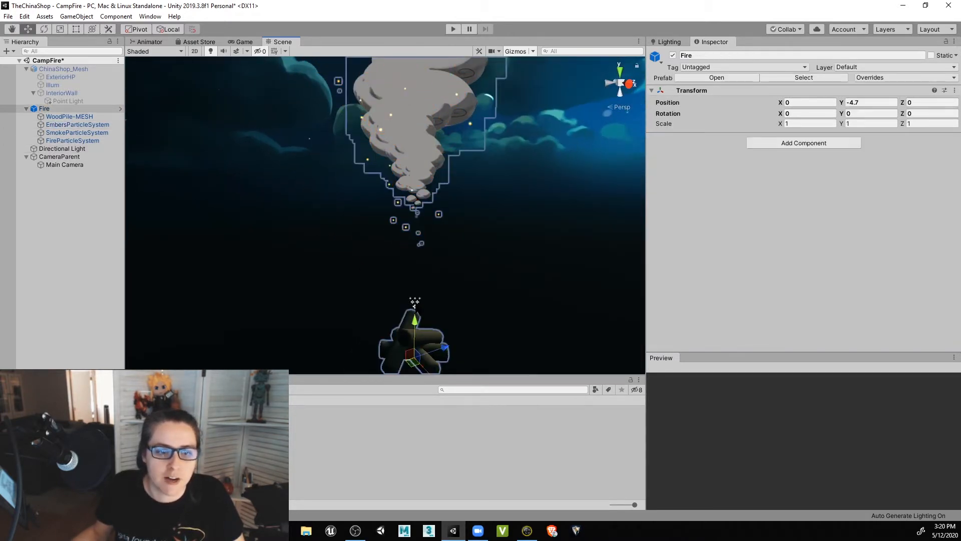
pyautogui.click(414, 306)
pyautogui.moveTo(414, 306); pyautogui.dragTo(378, 218, button='middle')
pyautogui.keyDown('alt'); pyautogui.moveTo(388, 222); pyautogui.dragTo(498, 303); pyautogui.keyUp('alt')
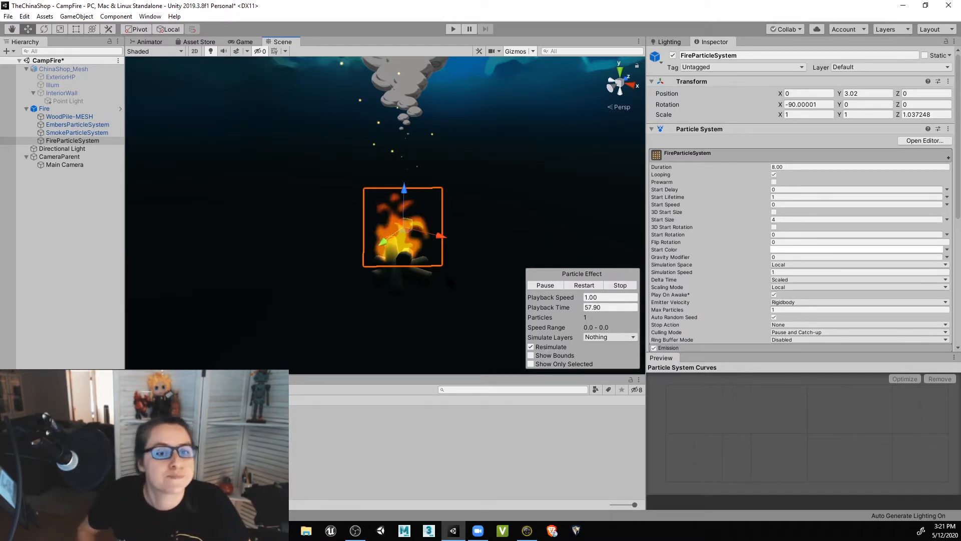
pyautogui.click(508, 188)
pyautogui.moveTo(509, 188); pyautogui.dragTo(494, 234, button='middle')
pyautogui.keyDown('alt'); pyautogui.moveTo(488, 281); pyautogui.dragTo(532, 277); pyautogui.keyUp('alt')
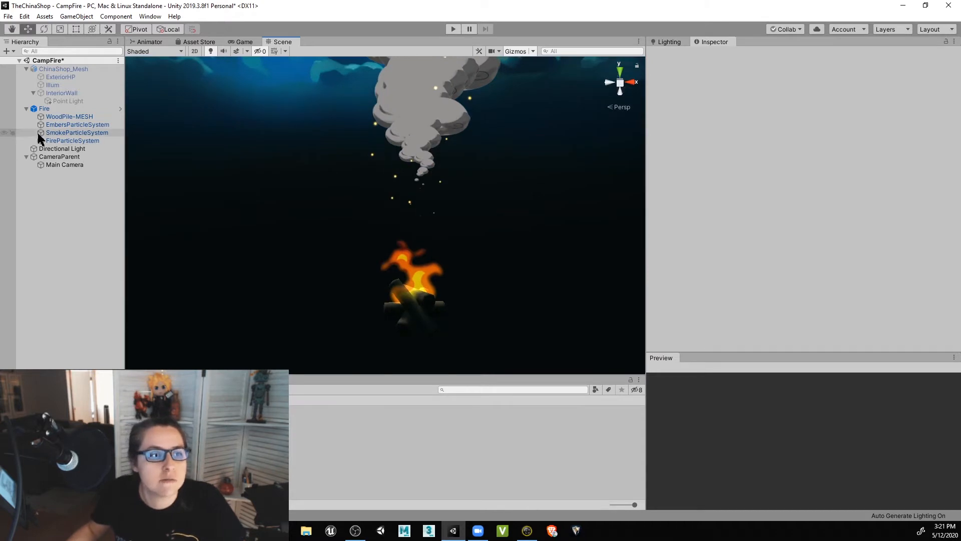
# - Replace the Fire object in the scene with the WoodPile-MESH model, searching the project for "mesh"
pyautogui.click(45, 108)
pyautogui.press('Delete')
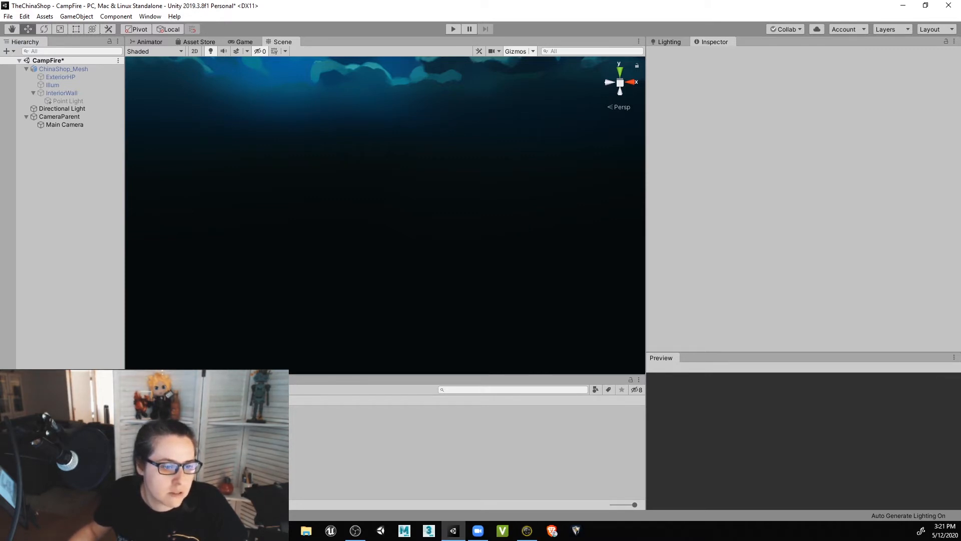
pyautogui.click(165, 435)
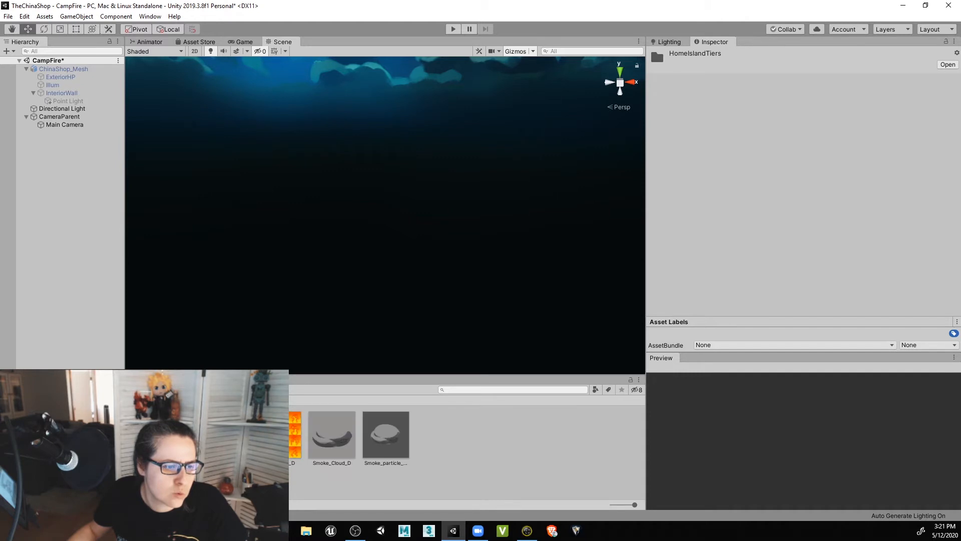
pyautogui.click(465, 390)
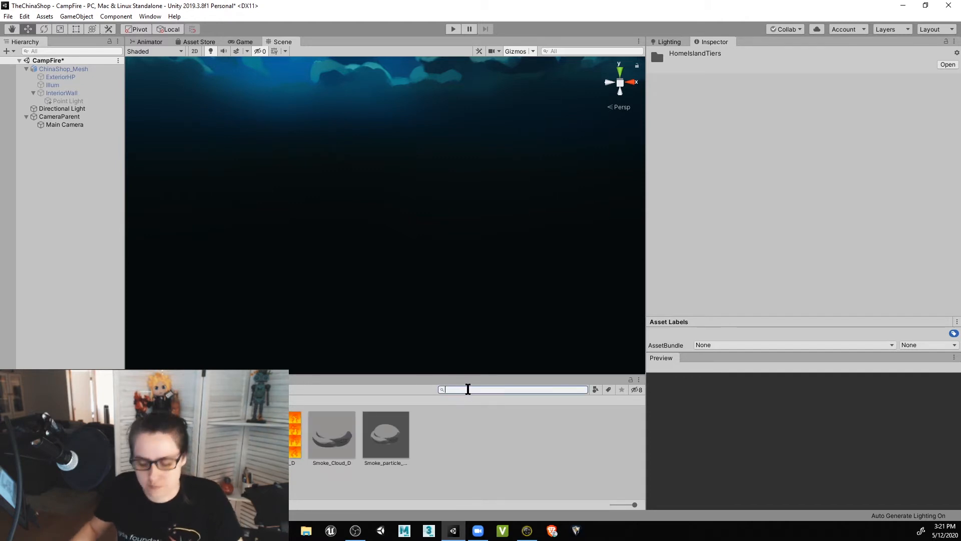
pyautogui.write('mesh')
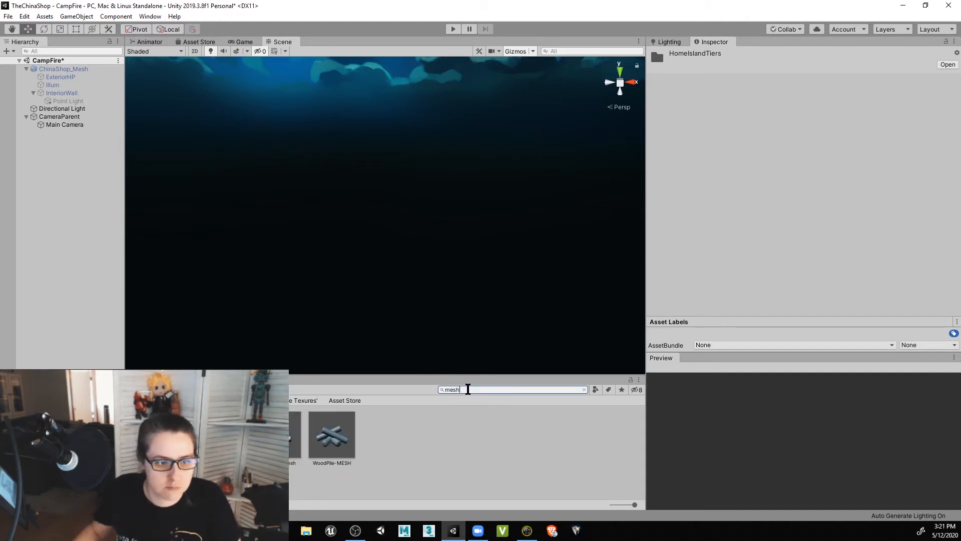
pyautogui.click(334, 438)
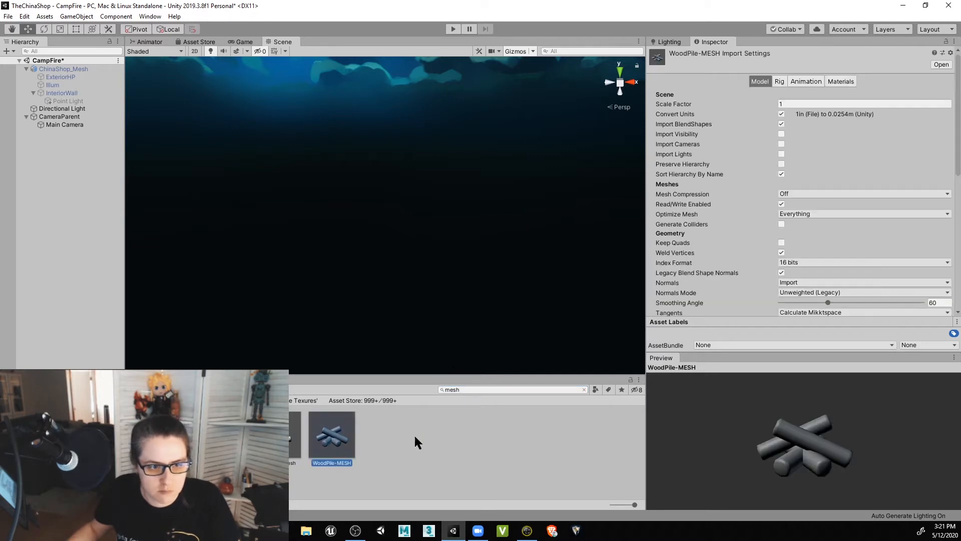
pyautogui.click(585, 389)
pyautogui.moveTo(223, 436); pyautogui.dragTo(371, 296)
# - Set the wood pile's X rotation to 0 and its position to 0, 0, 0
pyautogui.click(816, 114)
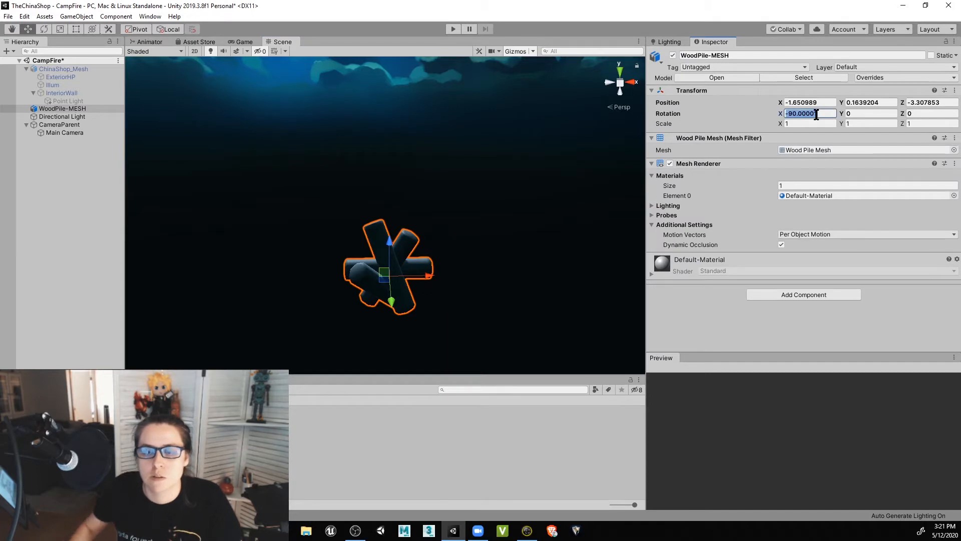
pyautogui.write('0')
pyautogui.press('Tab')
pyautogui.hotkey('shift', 'Tab')
pyautogui.hotkey('shift', 'Tab')
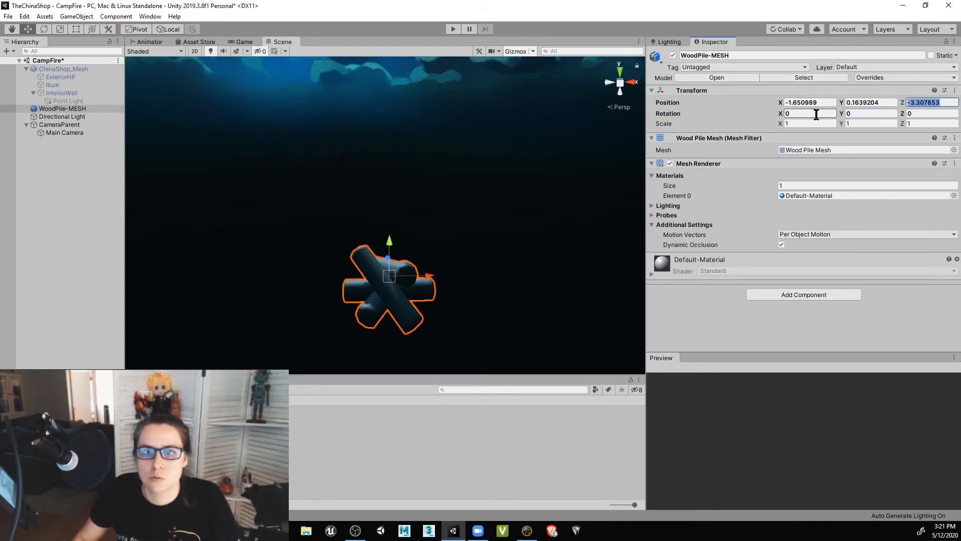
pyautogui.write('0')
pyautogui.hotkey('shift', 'Tab')
pyautogui.hotkey('shift', 'Tab')
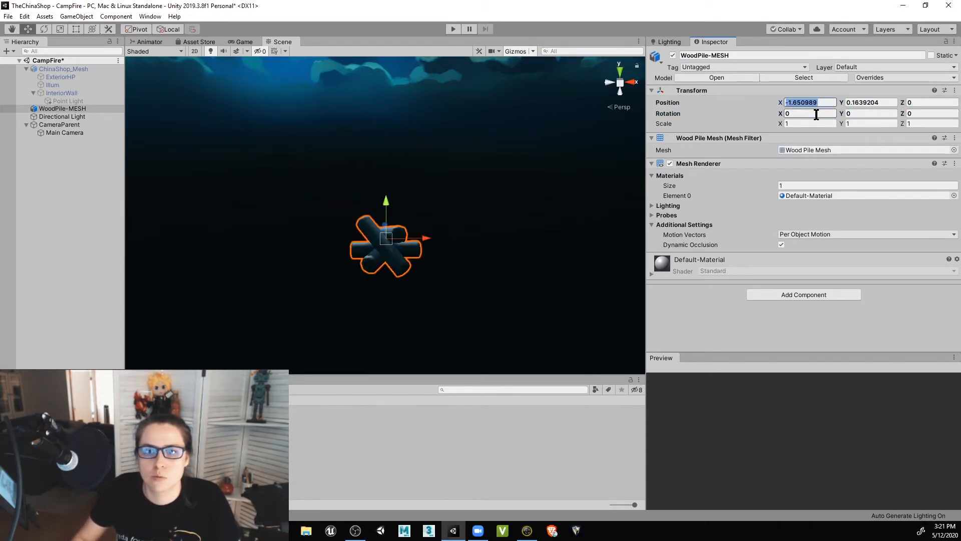
pyautogui.write('0')
pyautogui.press('Tab')
pyautogui.write('0')
pyautogui.press('Tab')
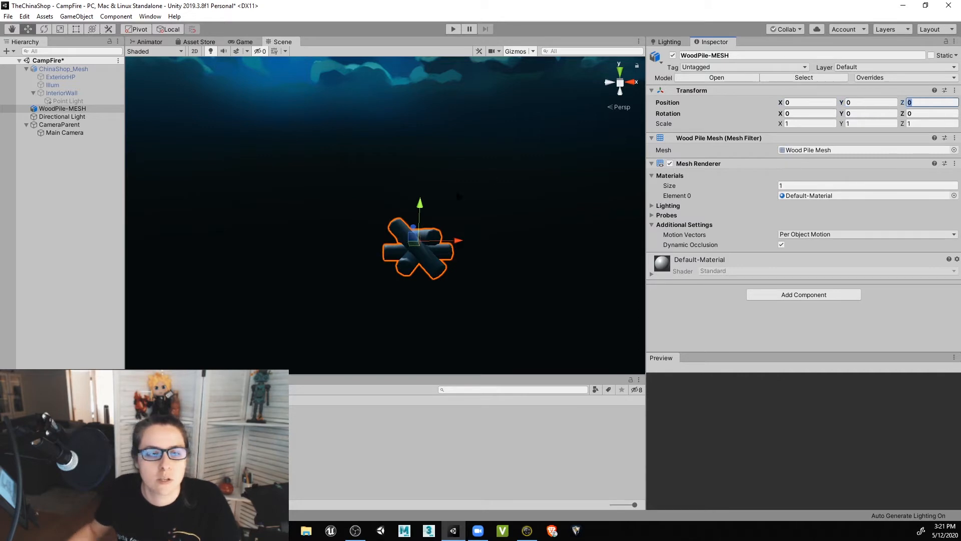
# - Set the wood pile's Y position to -4.33 and check its placement in the Game and Scene views
pyautogui.hotkey('shift', 'Tab')
pyautogui.write('-4.3')
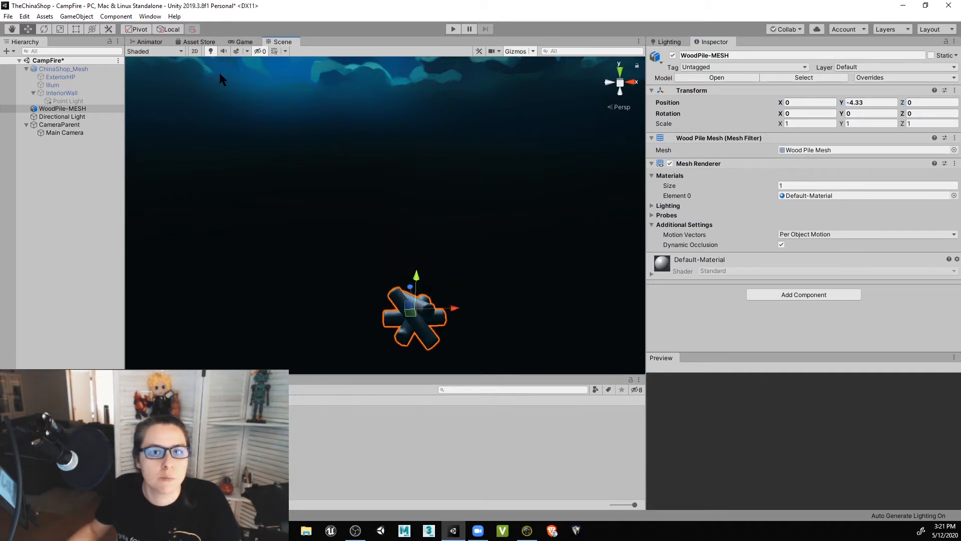
pyautogui.click(243, 42)
pyautogui.click(281, 41)
pyautogui.moveTo(468, 265); pyautogui.dragTo(417, 206, button='middle')
pyautogui.keyDown('alt'); pyautogui.moveTo(416, 290); pyautogui.dragTo(821, 240); pyautogui.keyUp('alt')
pyautogui.scroll(3, 528, 278)
pyautogui.moveTo(527, 278); pyautogui.dragTo(442, 253, button='middle')
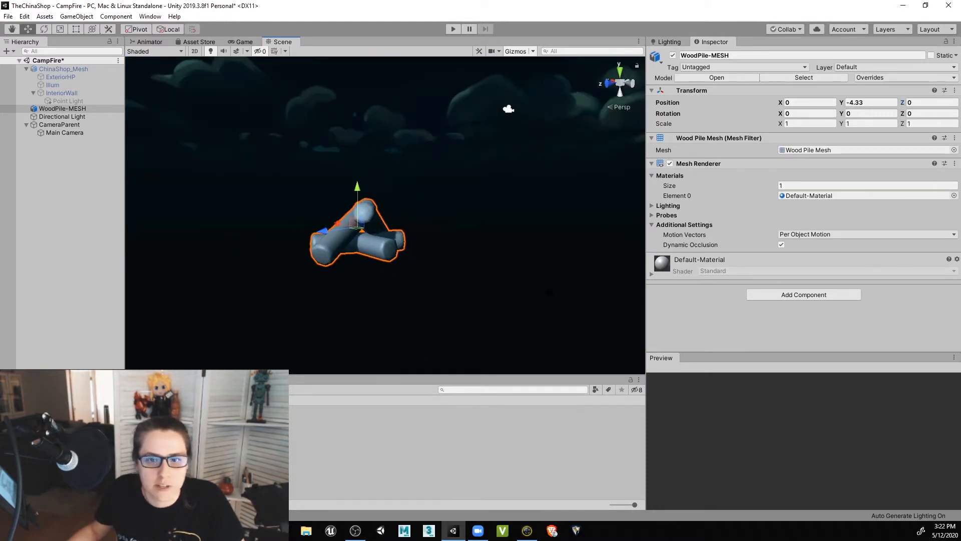
# - Assign the Wood_MAT material to the wood pile and view the logs from other angles
pyautogui.click(794, 195)
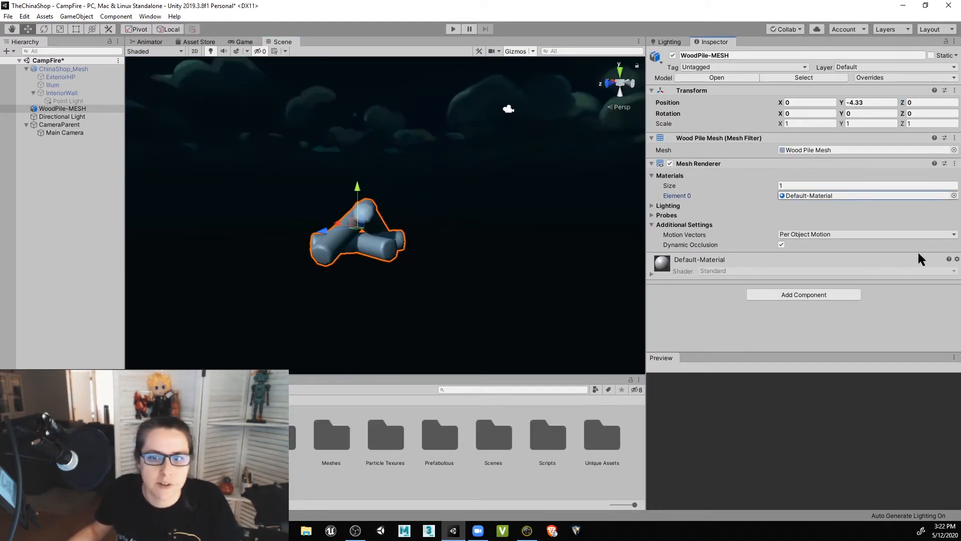
pyautogui.click(953, 196)
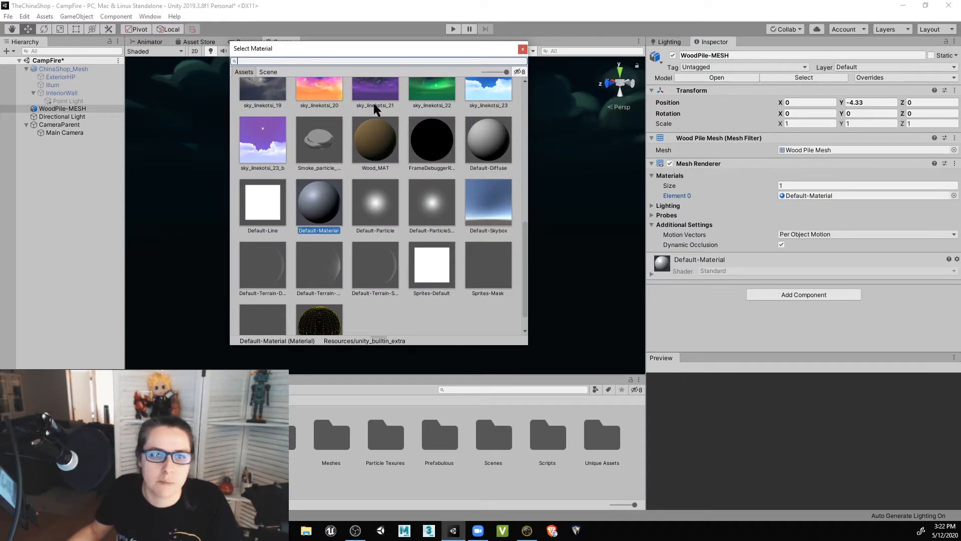
pyautogui.click(375, 128)
pyautogui.click(523, 49)
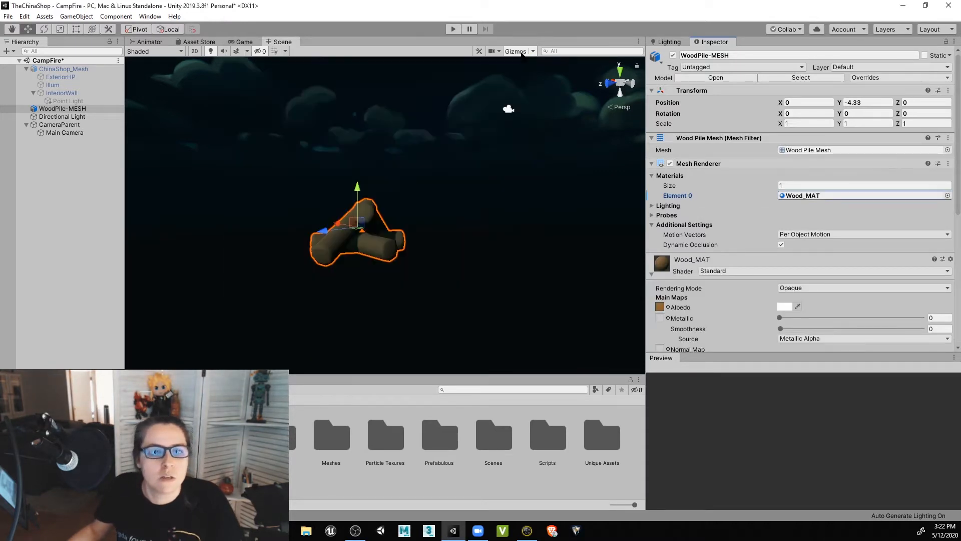
pyautogui.keyDown('alt'); pyautogui.moveTo(416, 208); pyautogui.dragTo(413, 254); pyautogui.keyUp('alt')
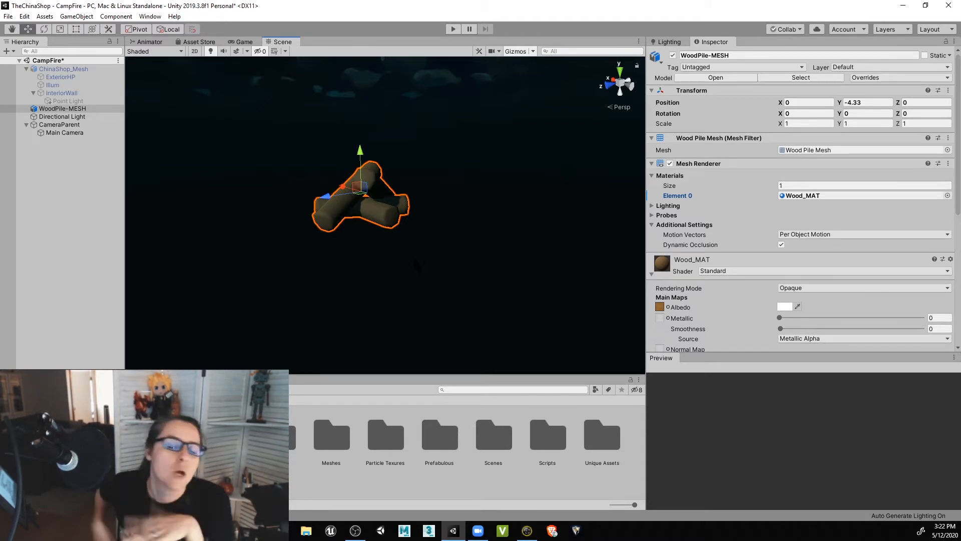
pyautogui.scroll(-3, 800, 282)
pyautogui.scroll(3, 796, 281)
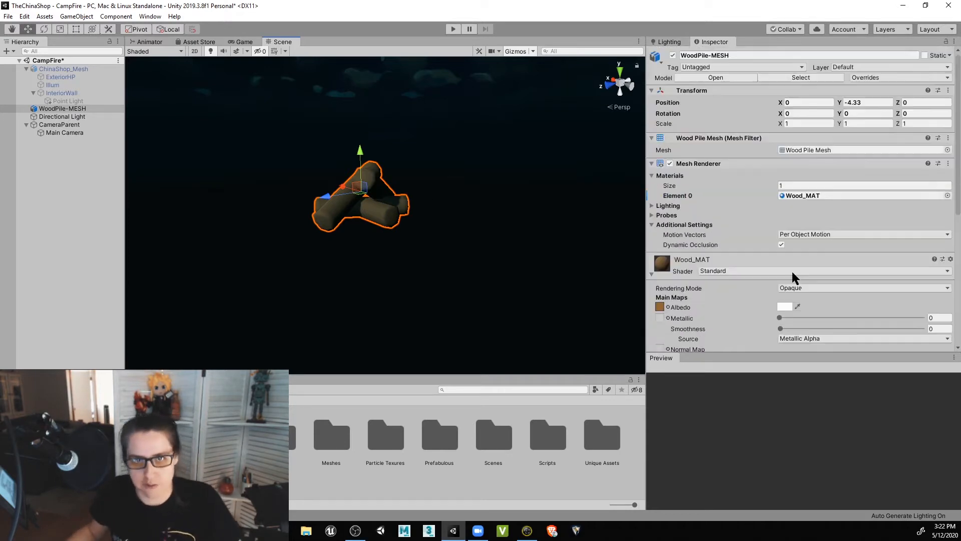
pyautogui.keyDown('alt'); pyautogui.moveTo(395, 240); pyautogui.dragTo(470, 244); pyautogui.keyUp('alt')
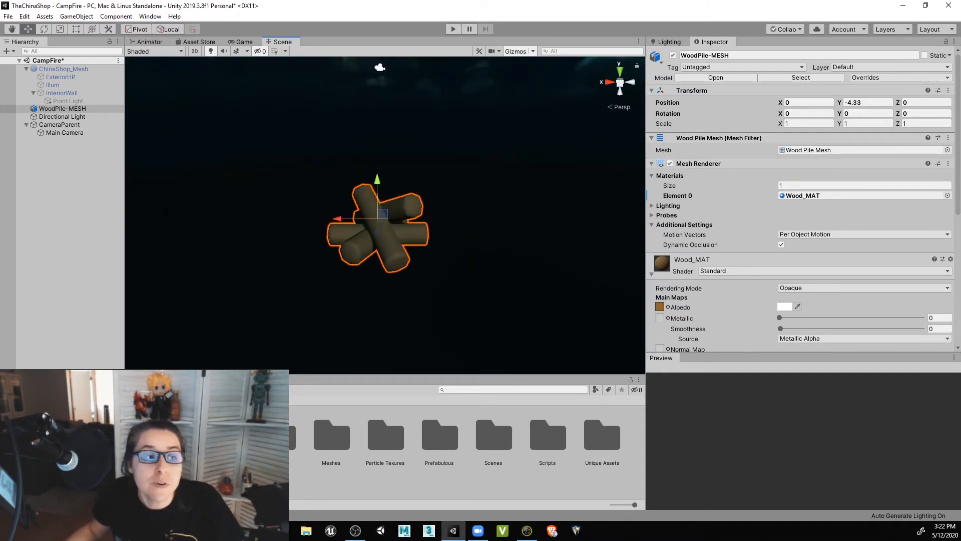
pyautogui.rightClick(39, 112)
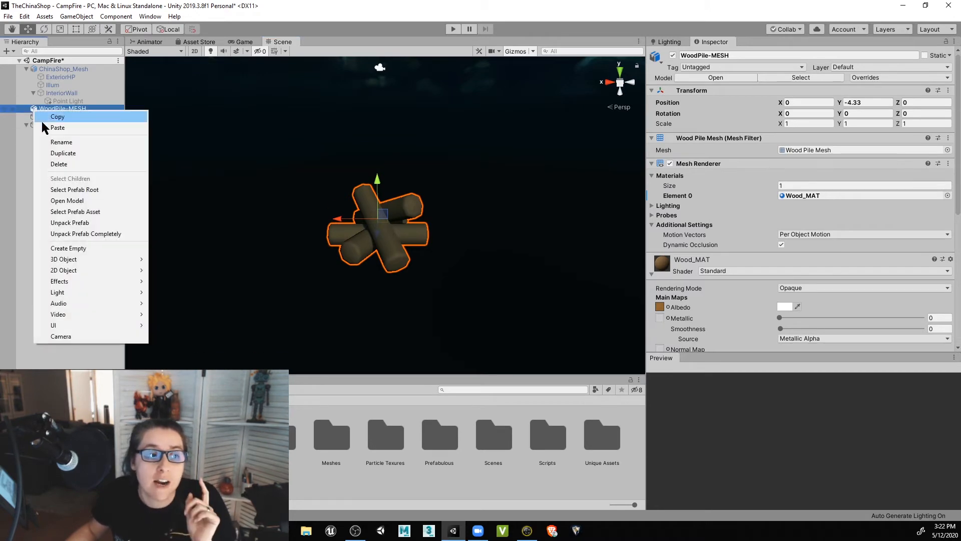
pyautogui.click(29, 182)
pyautogui.rightClick(44, 181)
pyautogui.click(305, 172)
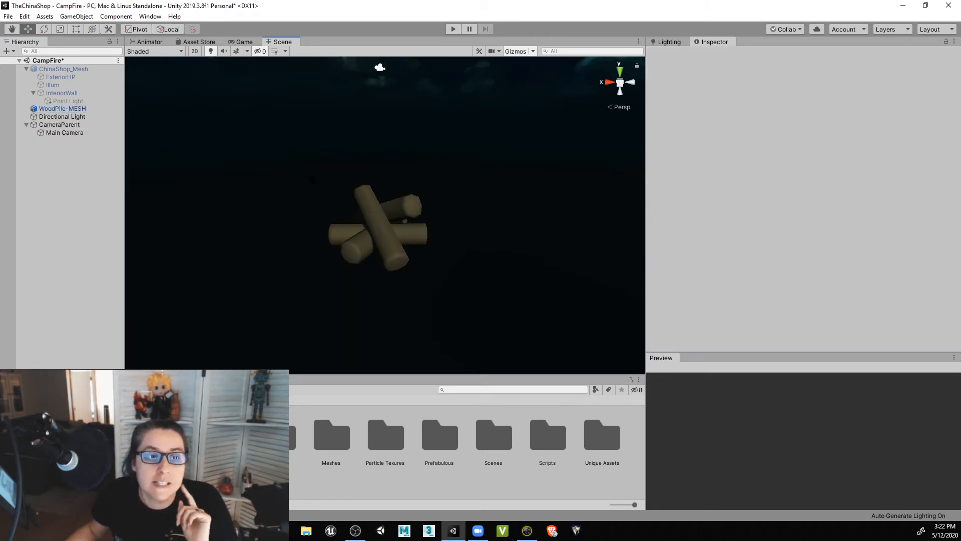
pyautogui.keyDown('alt'); pyautogui.moveTo(304, 172); pyautogui.dragTo(315, 164); pyautogui.keyUp('alt')
pyautogui.moveTo(312, 137); pyautogui.dragTo(293, 153, button='middle')
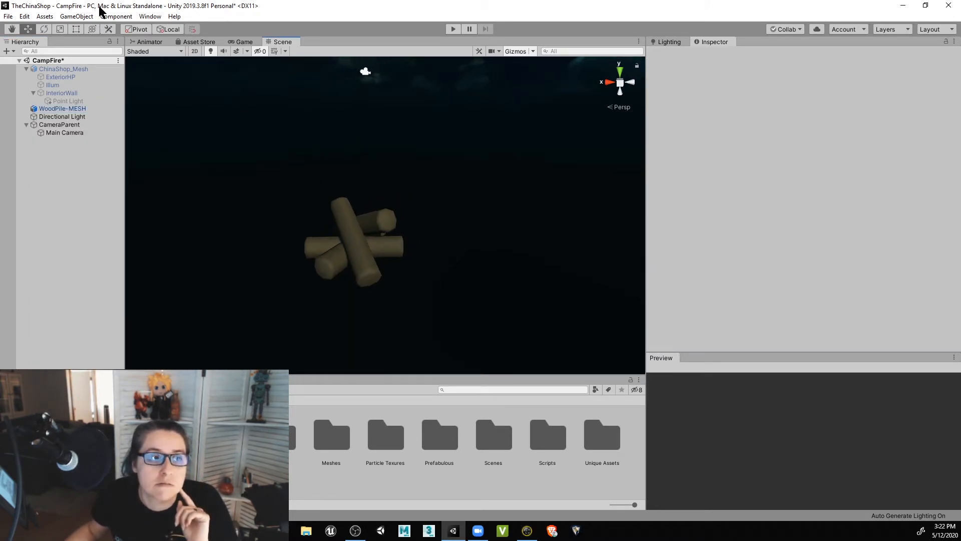
# - Create a new Particle System object in the scene
pyautogui.click(76, 17)
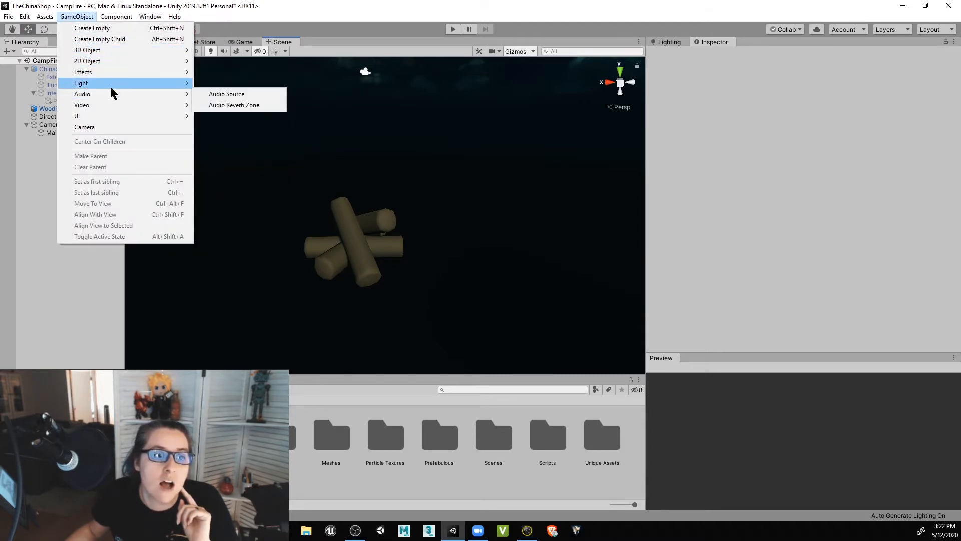
pyautogui.moveTo(109, 74)
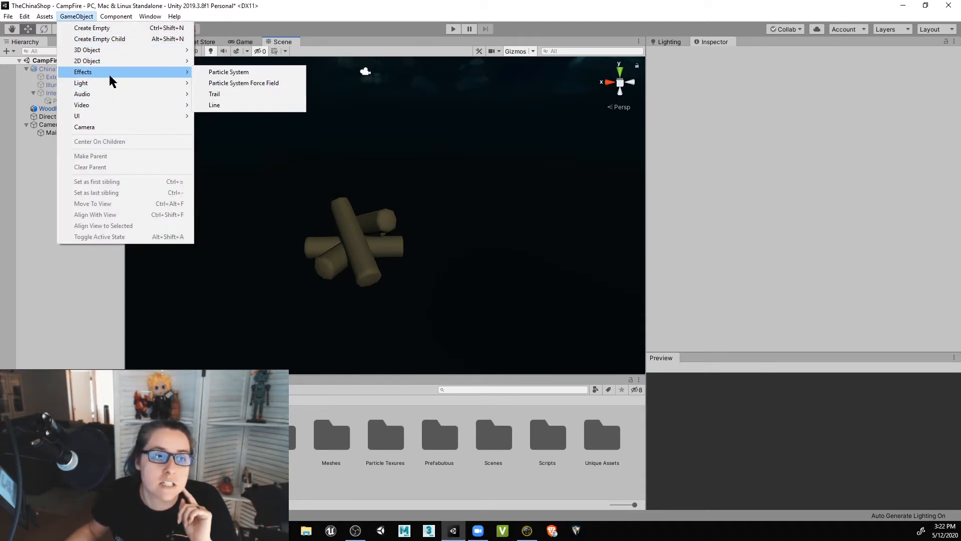
pyautogui.click(217, 73)
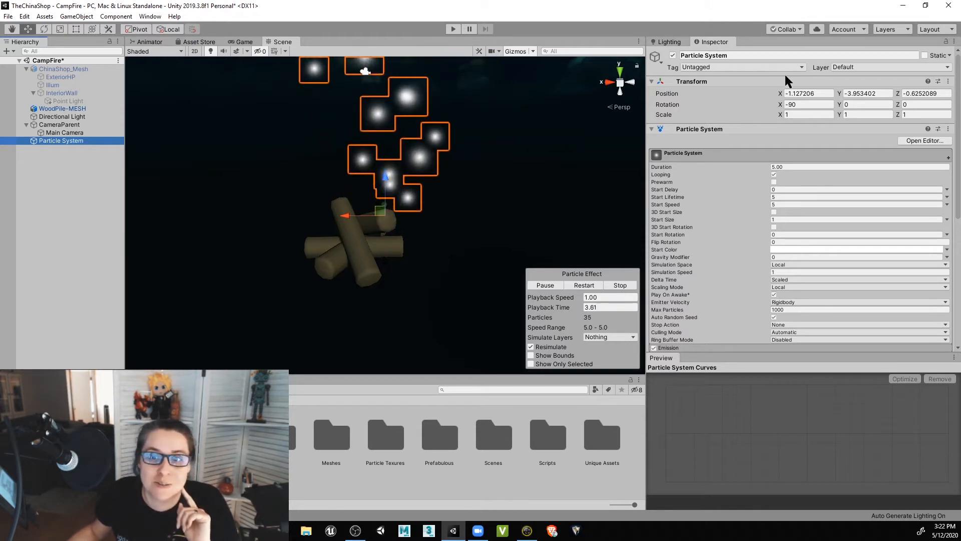
# - Move the particle system away from the wood pile to about X -6.83, Y -3.13, Z -0.63
pyautogui.moveTo(381, 210); pyautogui.dragTo(442, 172)
pyautogui.scroll(-12, 342, 198)
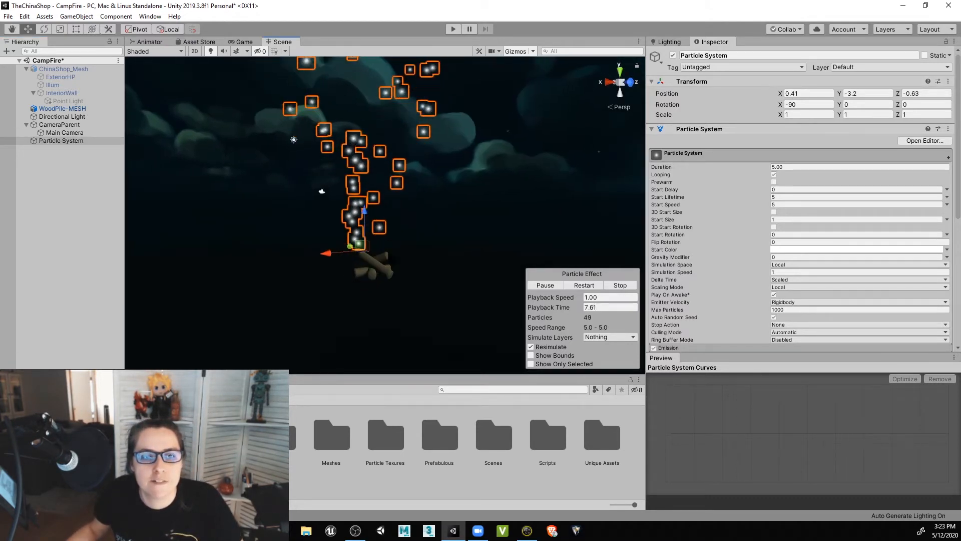
pyautogui.moveTo(358, 244); pyautogui.dragTo(403, 239)
pyautogui.keyDown('alt'); pyautogui.moveTo(423, 294); pyautogui.dragTo(369, 315); pyautogui.keyUp('alt')
pyautogui.scroll(5, 364, 274)
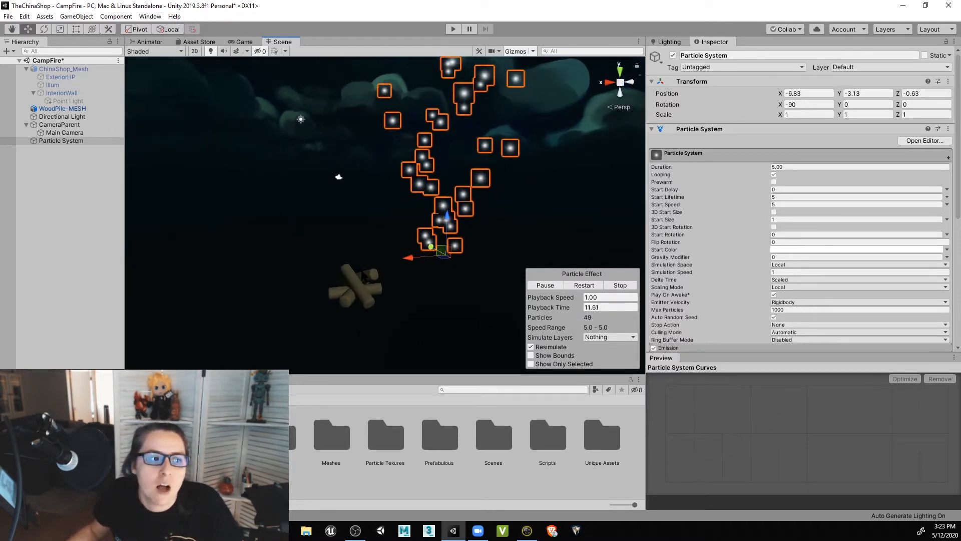
# - Rename the particle system as Fire_PS
pyautogui.click(708, 56)
pyautogui.write('Fire')
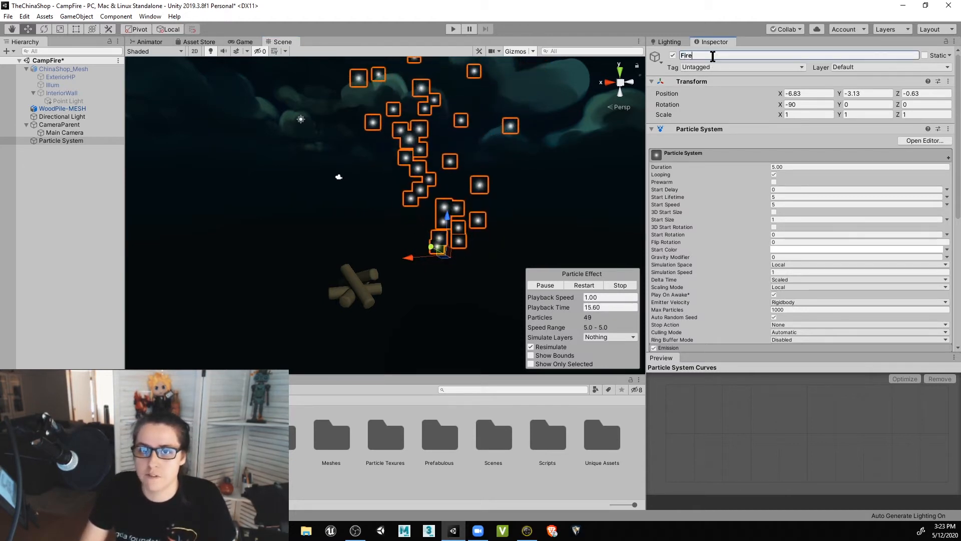
pyautogui.write('_PS')
pyautogui.press('Return')
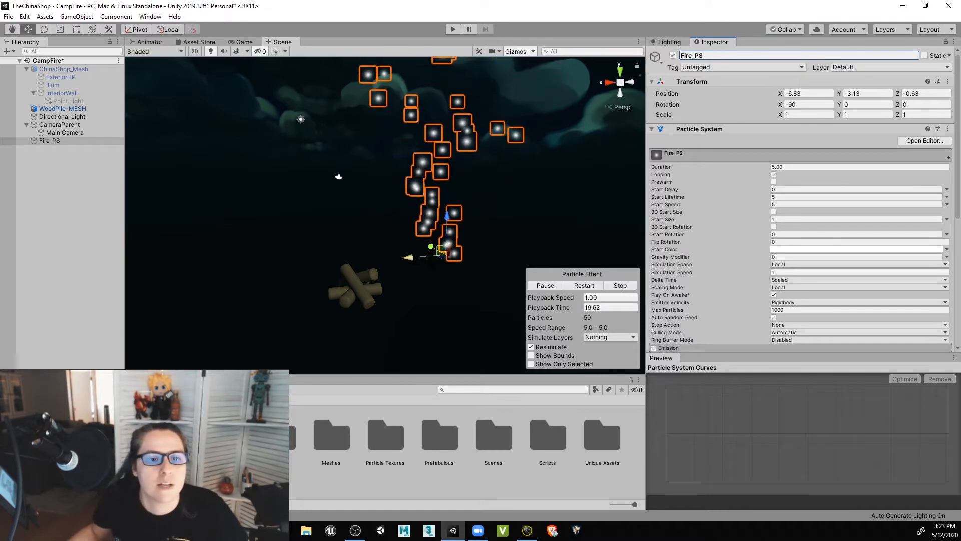
# - Parent Fire_PS under WoodPile-MESH and set its local position to 0, 0, 0
pyautogui.moveTo(441, 250); pyautogui.dragTo(368, 238)
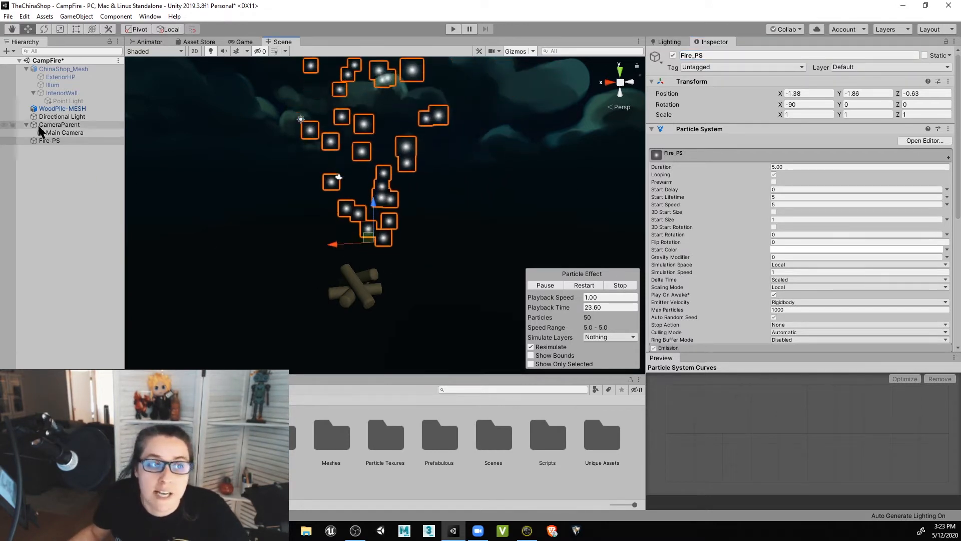
pyautogui.moveTo(47, 142); pyautogui.dragTo(62, 109)
pyautogui.click(801, 94)
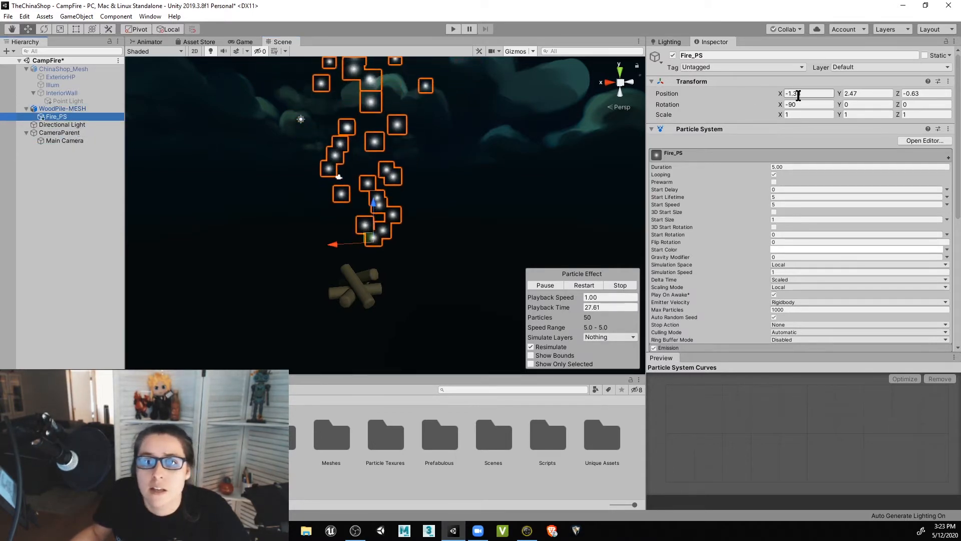
pyautogui.write('0')
pyautogui.press('Tab')
pyautogui.write('0')
pyautogui.press('Tab')
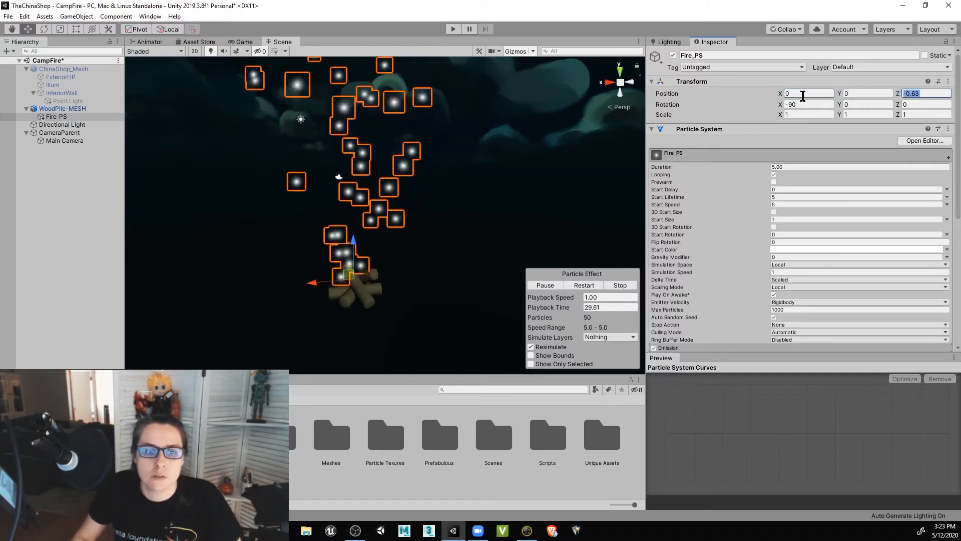
pyautogui.write('0')
pyautogui.press('Return')
pyautogui.keyDown('alt'); pyautogui.moveTo(413, 273); pyautogui.dragTo(431, 251); pyautogui.keyUp('alt')
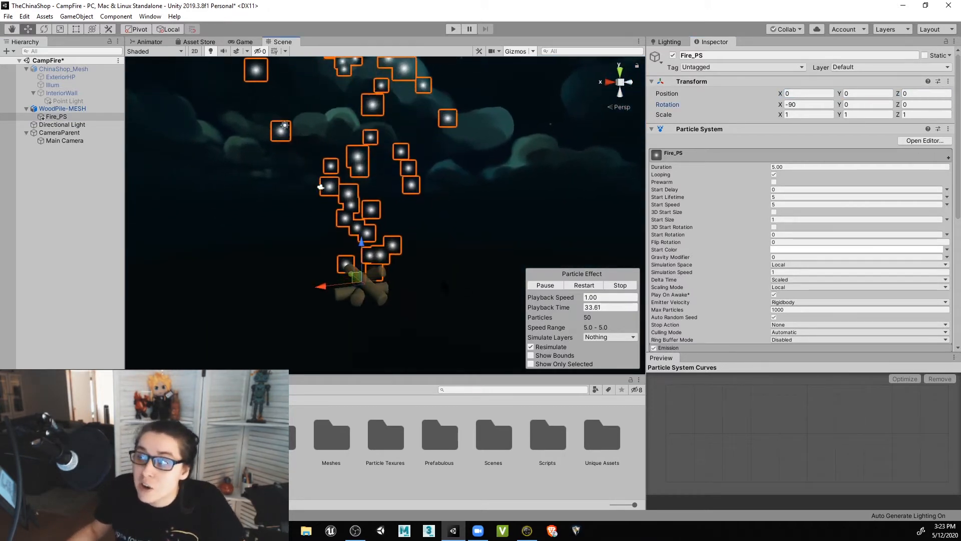
# - Try raising Fire_PS above the logs and undo the move
pyautogui.moveTo(368, 315); pyautogui.dragTo(360, 224, button='middle')
pyautogui.scroll(5, 360, 225)
pyautogui.keyDown('alt'); pyautogui.moveTo(360, 224); pyautogui.dragTo(441, 318); pyautogui.keyUp('alt')
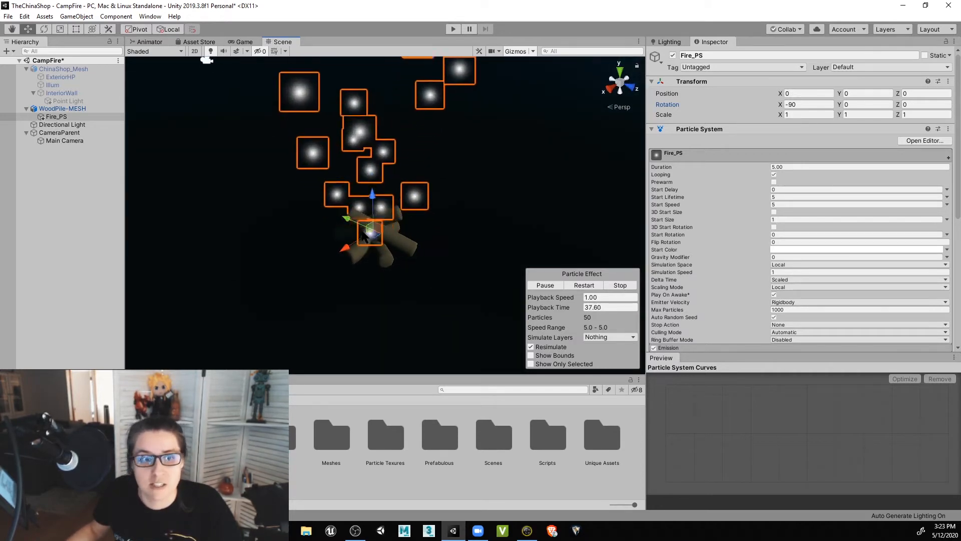
pyautogui.moveTo(372, 193); pyautogui.dragTo(372, 151)
pyautogui.keyDown('alt'); pyautogui.moveTo(431, 287); pyautogui.dragTo(422, 229); pyautogui.keyUp('alt')
pyautogui.hotkey('ctrl', 'z')
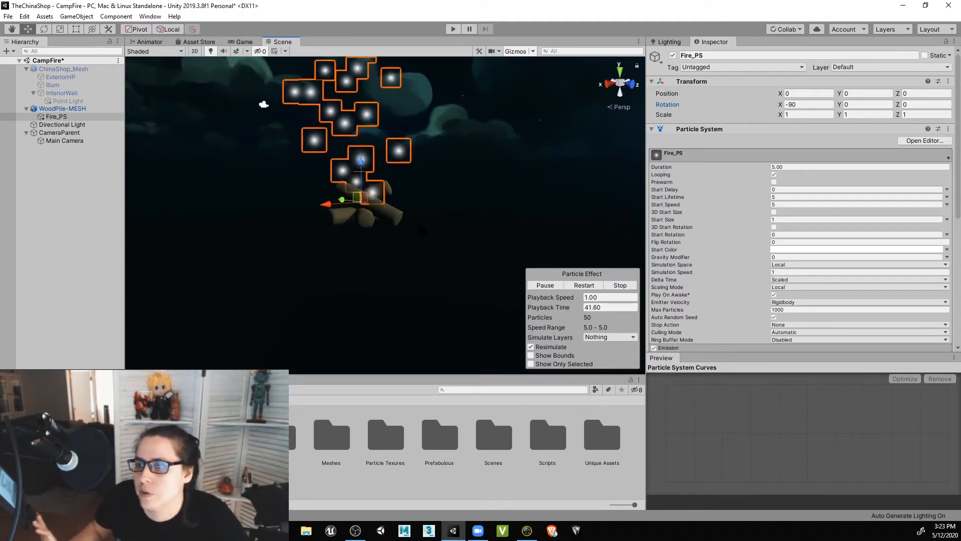
pyautogui.keyDown('alt'); pyautogui.moveTo(263, 102); pyautogui.dragTo(266, 147); pyautogui.keyUp('alt')
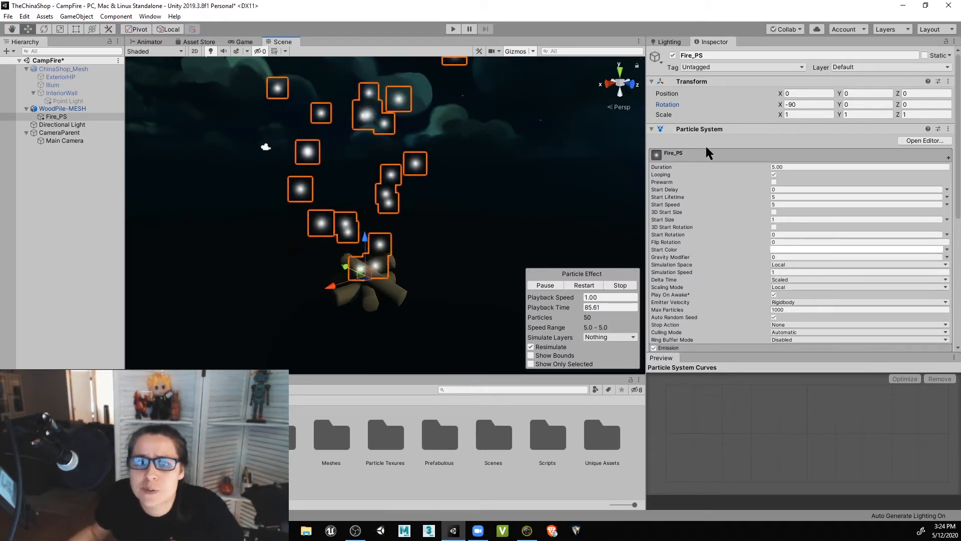
pyautogui.scroll(-5, 729, 180)
pyautogui.scroll(5, 721, 165)
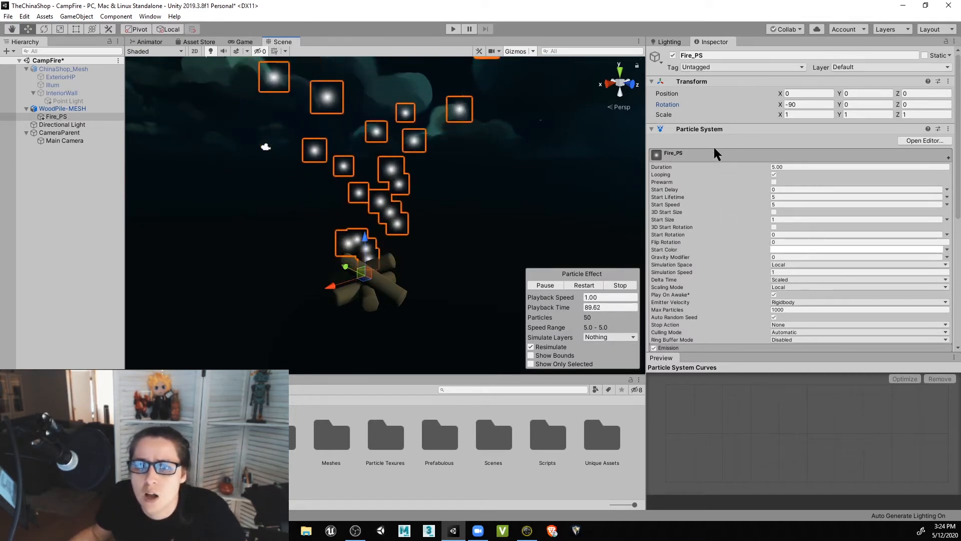
# - Try entering a Duration of 10 for the Fire_PS particle system and restore it to 5
pyautogui.scroll(-5, 721, 170)
pyautogui.scroll(4, 736, 176)
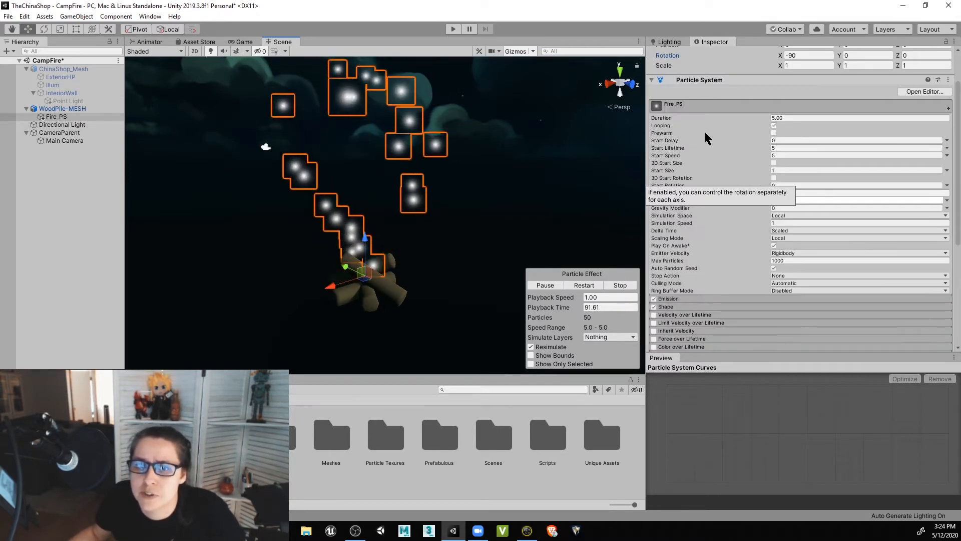
pyautogui.scroll(-5, 726, 133)
pyautogui.scroll(6, 748, 126)
pyautogui.scroll(-2, 713, 156)
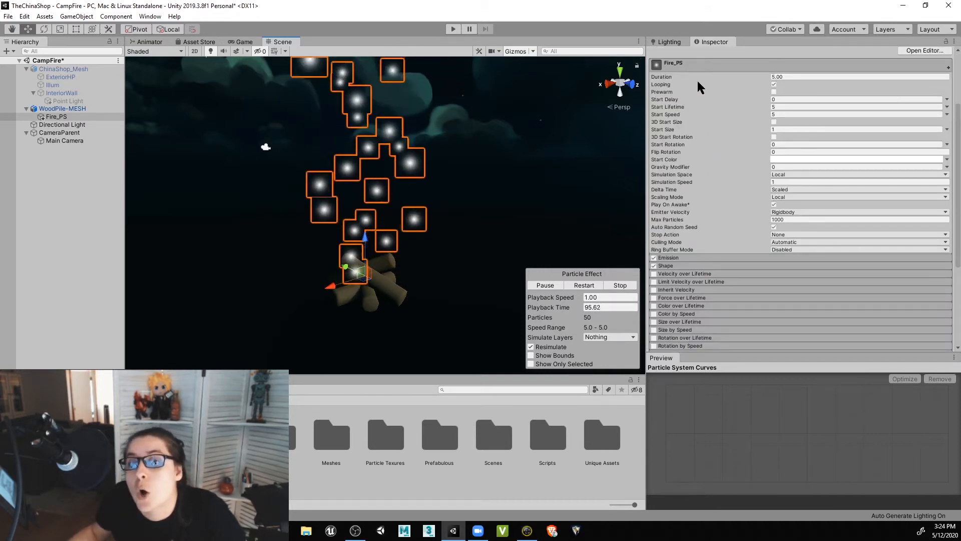
pyautogui.click(783, 77)
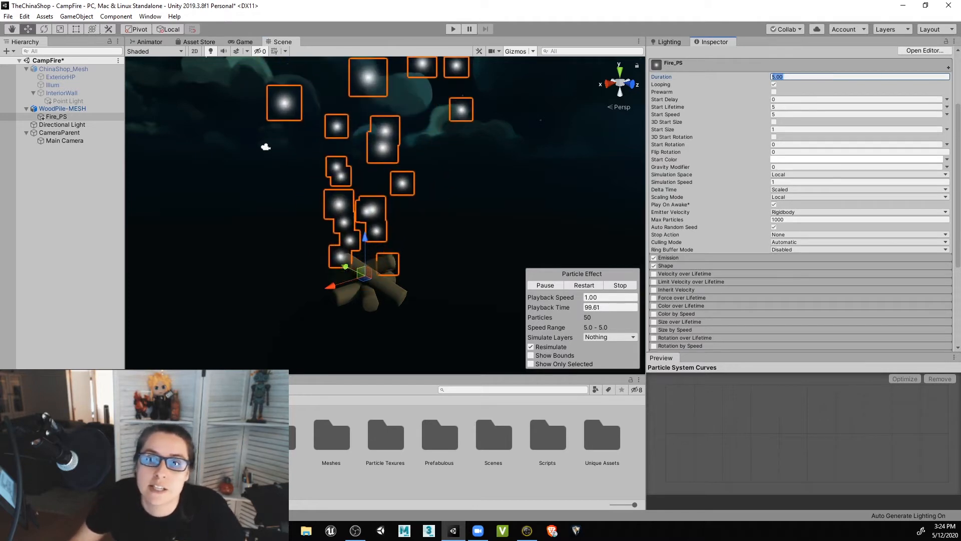
pyautogui.write('10')
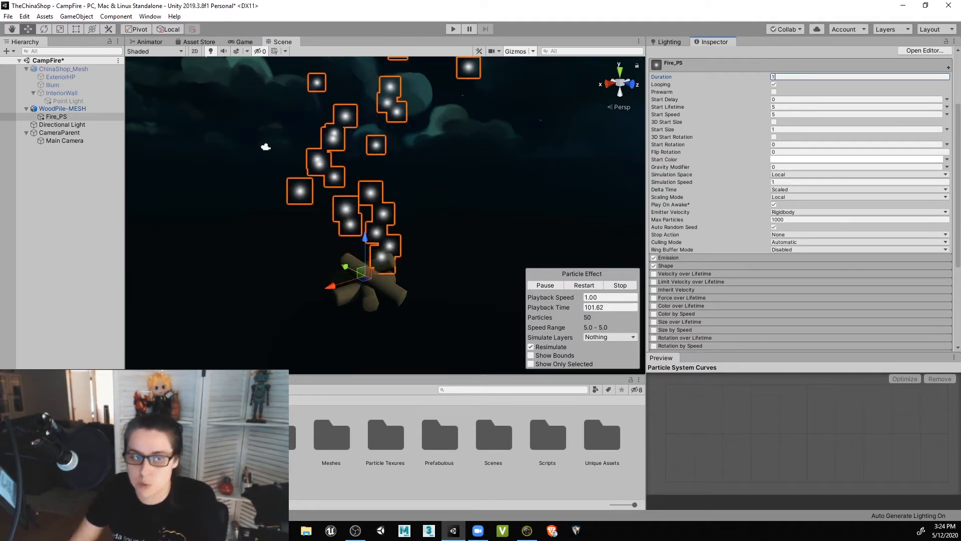
pyautogui.press('BackSpace')
pyautogui.press('BackSpace')
pyautogui.write('5')
# - Set the Fire_PS Duration to 10 and enable Prewarm
pyautogui.keyDown('alt'); pyautogui.moveTo(431, 176); pyautogui.dragTo(472, 128); pyautogui.keyUp('alt')
pyautogui.moveTo(471, 128); pyautogui.dragTo(432, 227, button='middle')
pyautogui.scroll(-5, 432, 226)
pyautogui.keyDown('alt'); pyautogui.moveTo(432, 228); pyautogui.dragTo(435, 272); pyautogui.keyUp('alt')
pyautogui.moveTo(426, 291); pyautogui.dragTo(427, 298, button='middle')
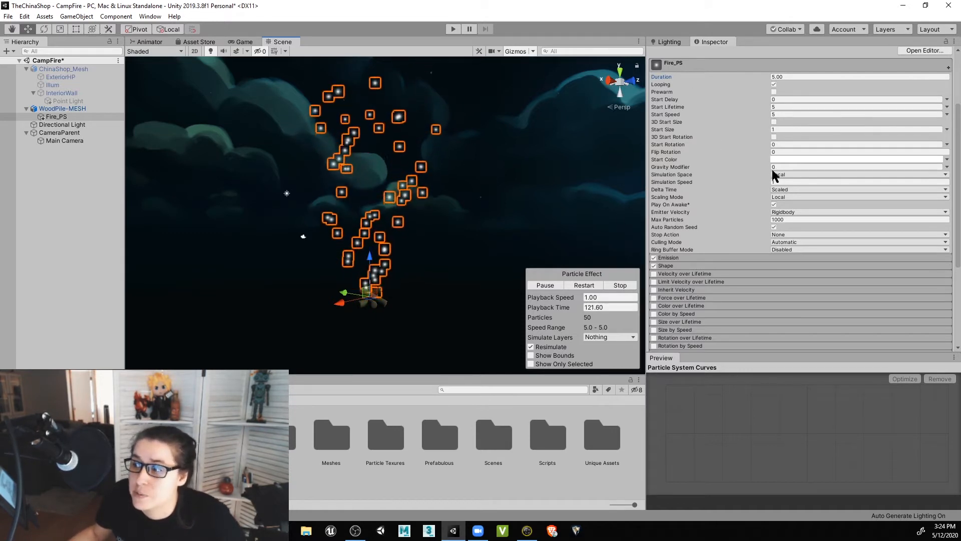
pyautogui.moveTo(406, 168); pyautogui.dragTo(397, 221, button='middle')
pyautogui.scroll(-3, 397, 220)
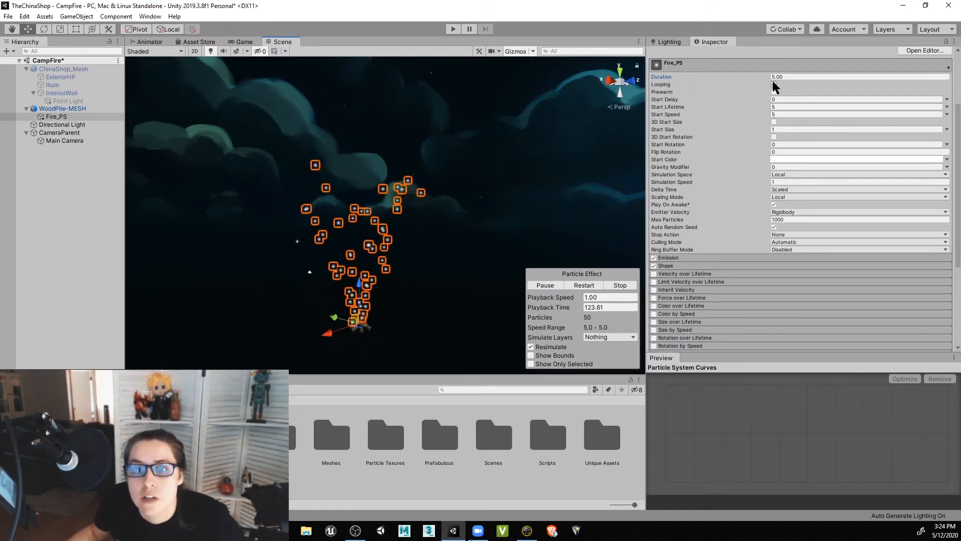
pyautogui.click(785, 76)
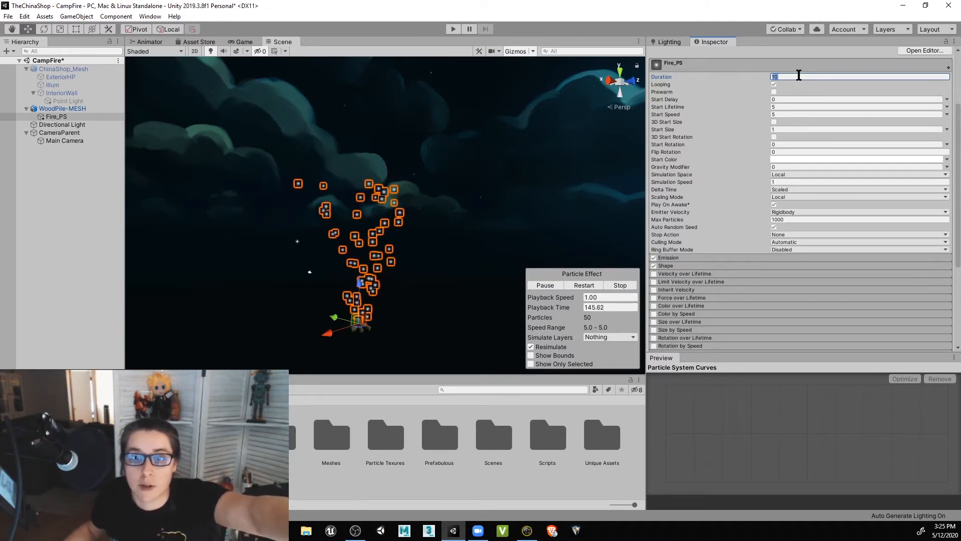
pyautogui.click(774, 91)
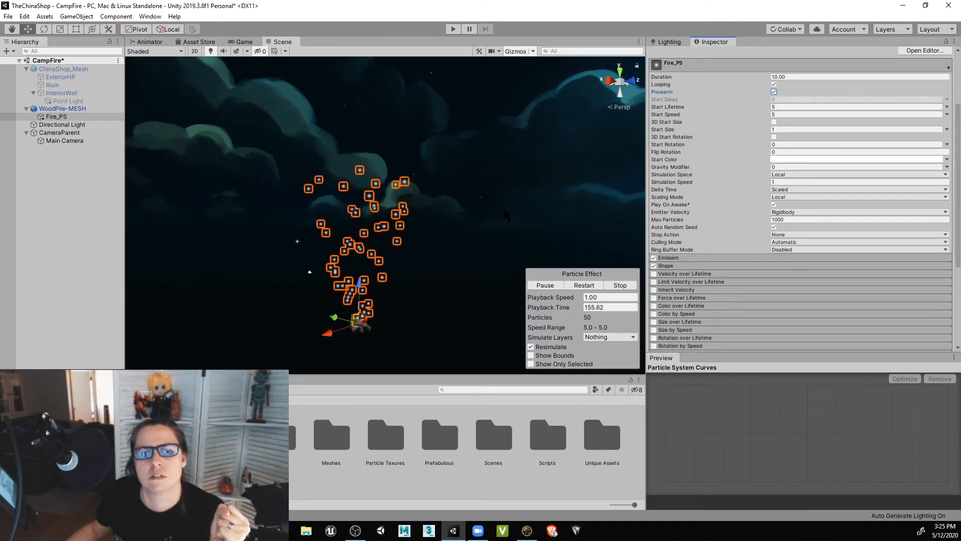
# - Set the Fire_PS Duration back to 5
pyautogui.click(798, 77)
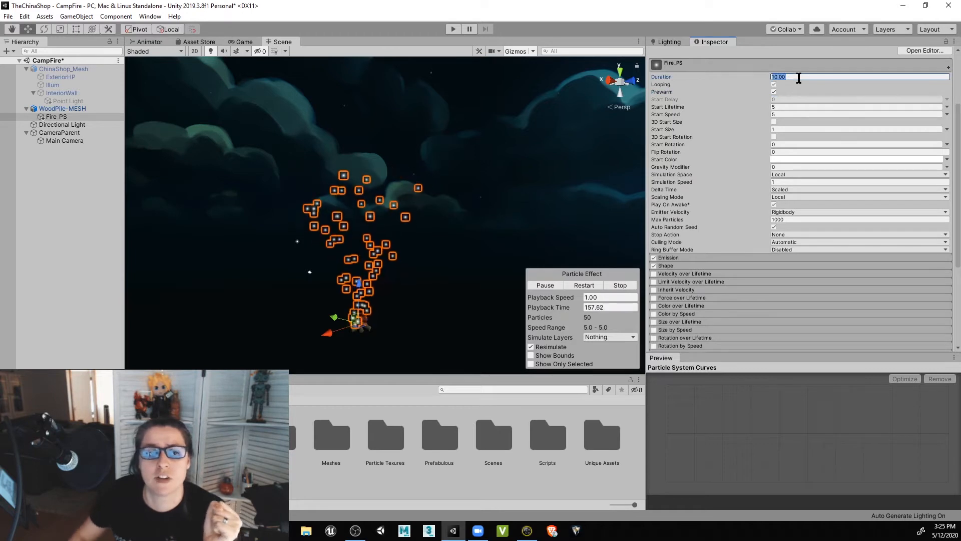
pyautogui.write('5')
pyautogui.press('Return')
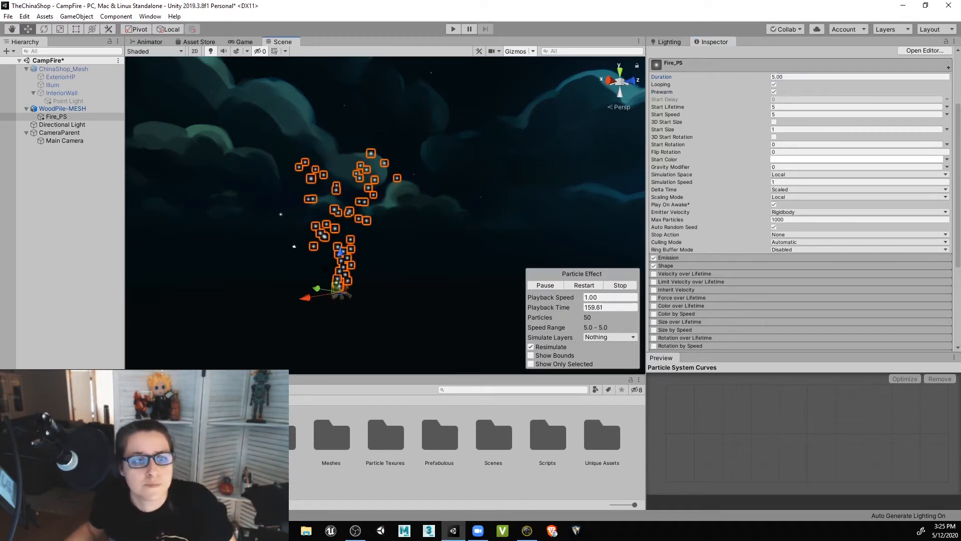
# - Try a Start Lifetime of 10 on Fire_PS and view the whole particle stream above the wood pile
pyautogui.keyDown('alt'); pyautogui.moveTo(325, 268); pyautogui.dragTo(336, 249); pyautogui.keyUp('alt')
pyautogui.scroll(3, 398, 268)
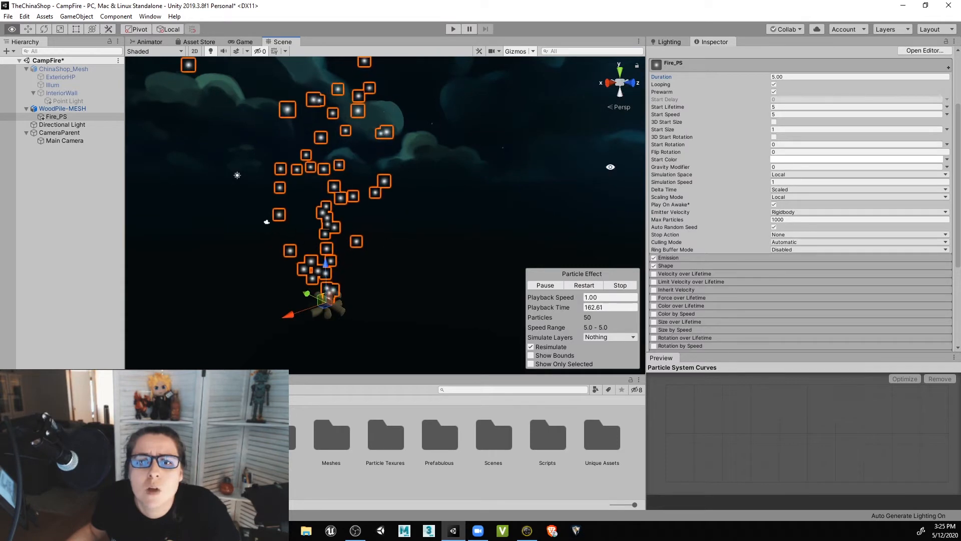
pyautogui.click(788, 107)
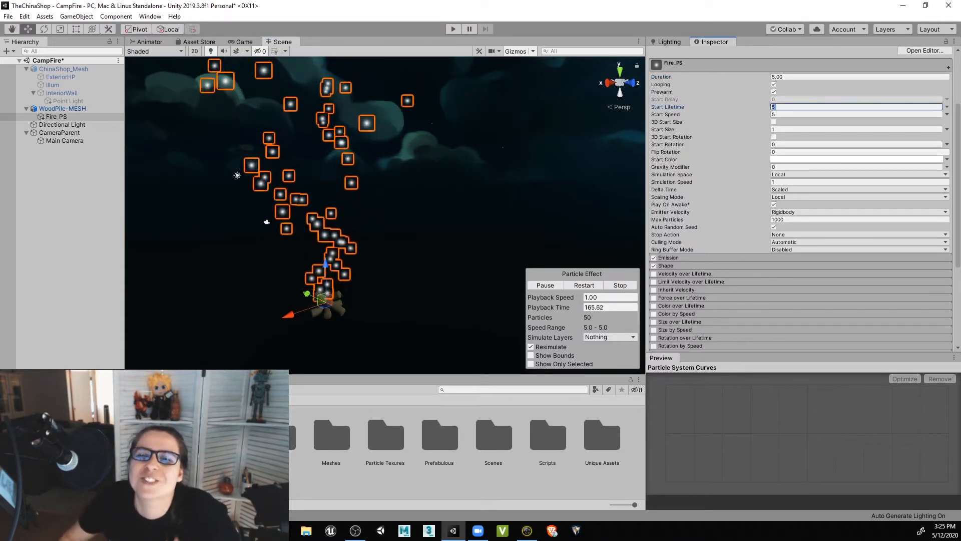
pyautogui.write('10')
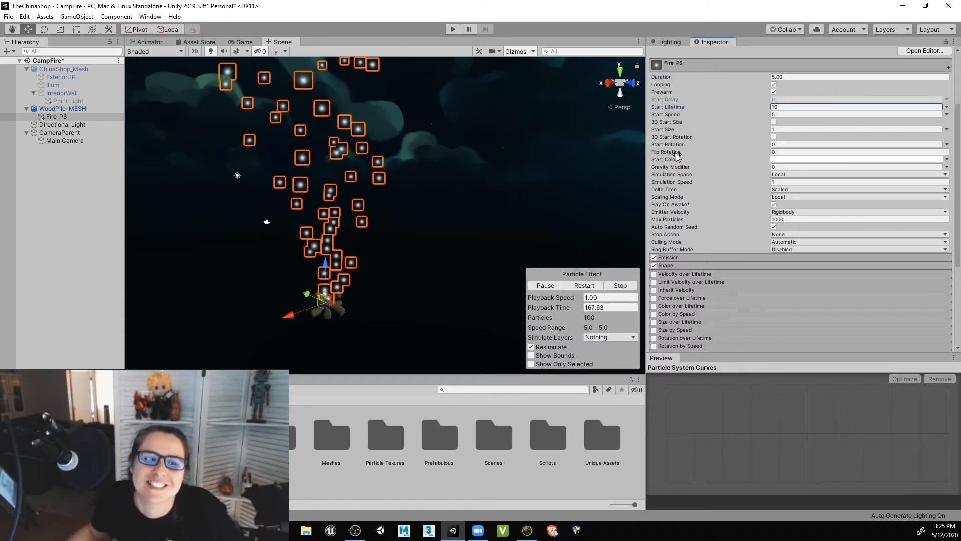
pyautogui.scroll(-6, 385, 215)
pyautogui.moveTo(385, 215); pyautogui.dragTo(362, 254, button='middle')
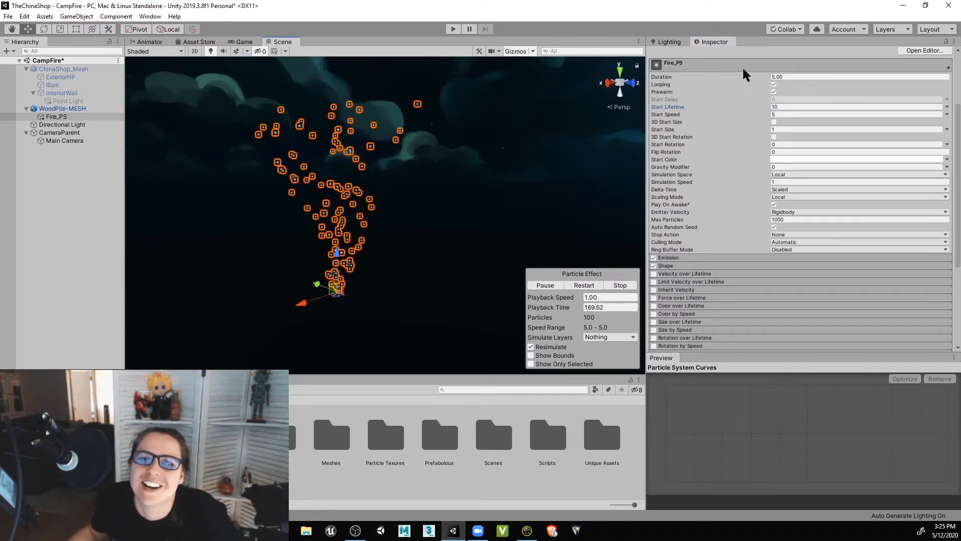
# - Restore the Start Lifetime of Fire_PS to 5
pyautogui.click(782, 107)
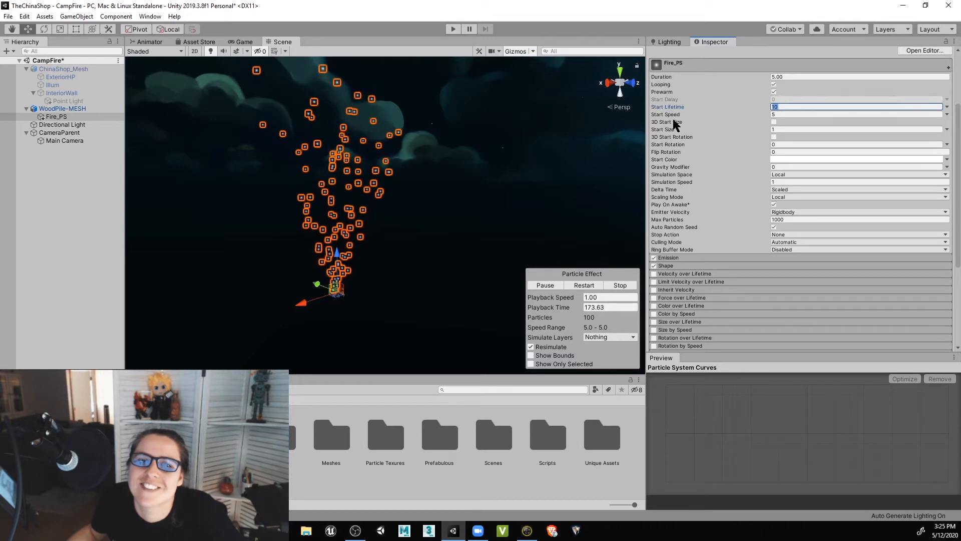
pyautogui.moveTo(663, 75)
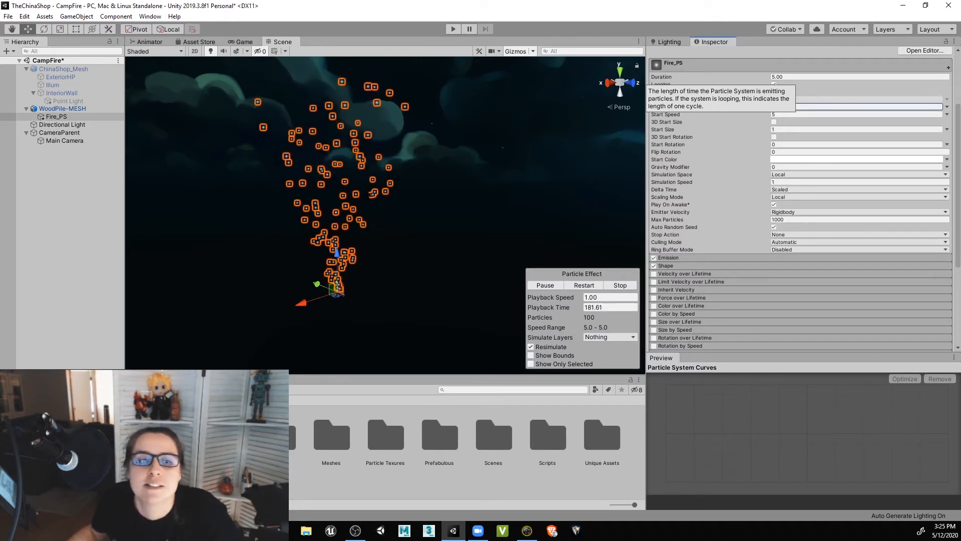
pyautogui.moveTo(362, 297); pyautogui.dragTo(429, 286, button='middle')
pyautogui.keyDown('alt'); pyautogui.scroll(5, 381, 270); pyautogui.keyUp('alt')
pyautogui.keyDown('alt'); pyautogui.scroll(3, 420, 262); pyautogui.keyUp('alt')
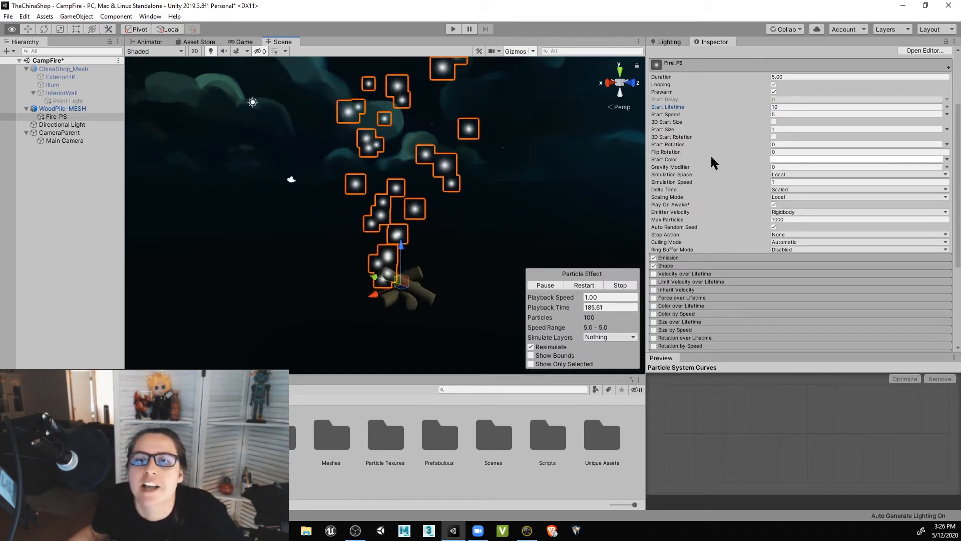
pyautogui.click(799, 106)
pyautogui.write('5')
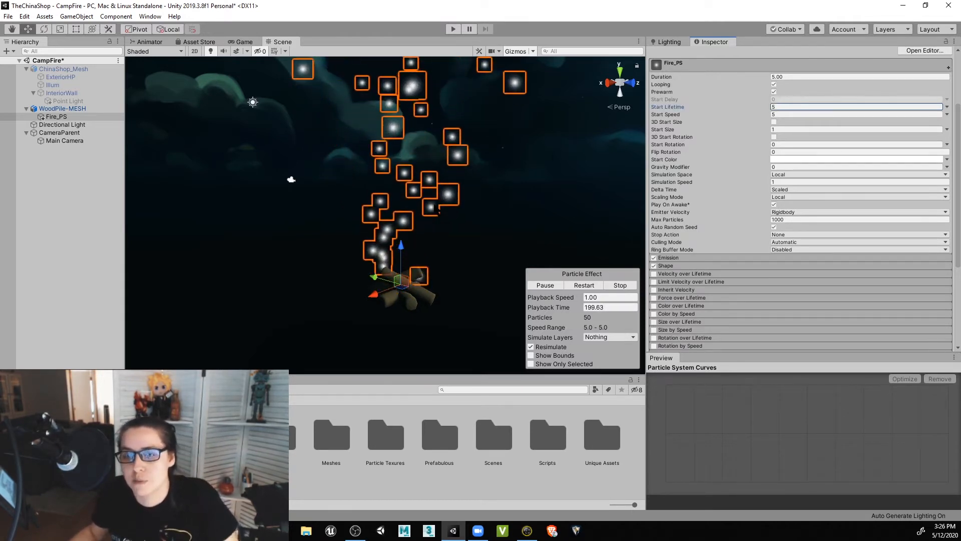
pyautogui.scroll(-5, 460, 158)
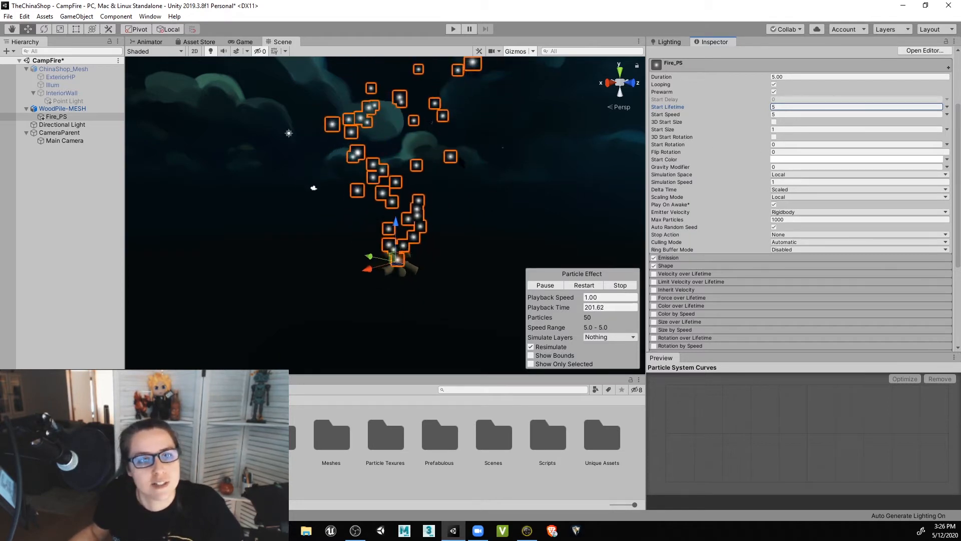
pyautogui.scroll(-3, 452, 148)
pyautogui.moveTo(452, 171); pyautogui.dragTo(443, 242, button='middle')
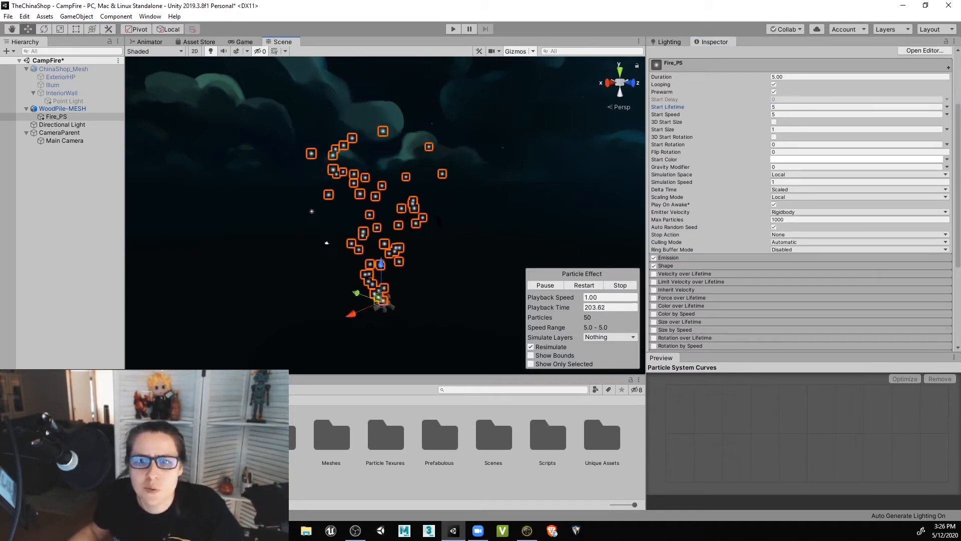
pyautogui.moveTo(446, 198); pyautogui.dragTo(466, 166, button='middle')
pyautogui.scroll(3, 465, 168)
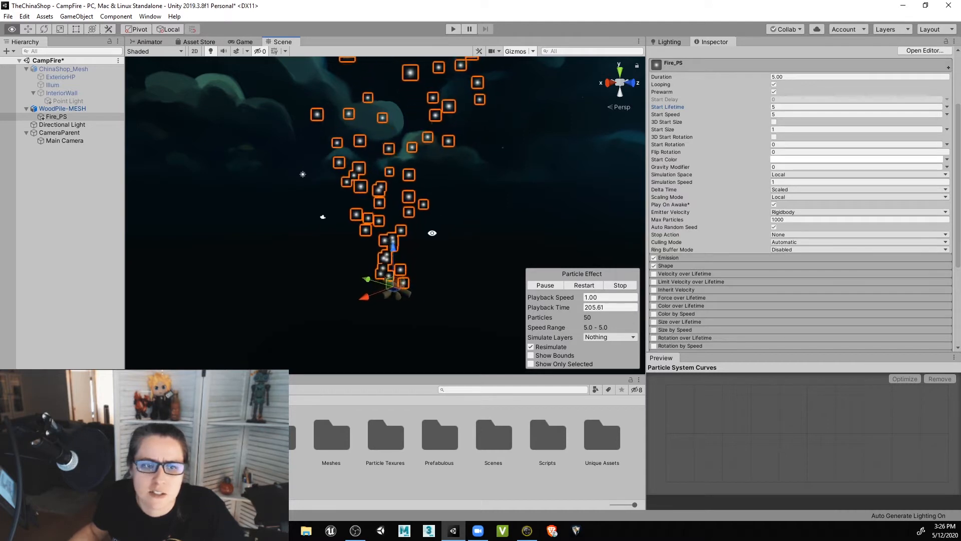
pyautogui.moveTo(432, 233)
pyautogui.keyDown('alt'); pyautogui.mouseDown()
pyautogui.moveTo(479, 242)
pyautogui.moveTo(441, 232)
pyautogui.mouseUp(); pyautogui.keyUp('alt')
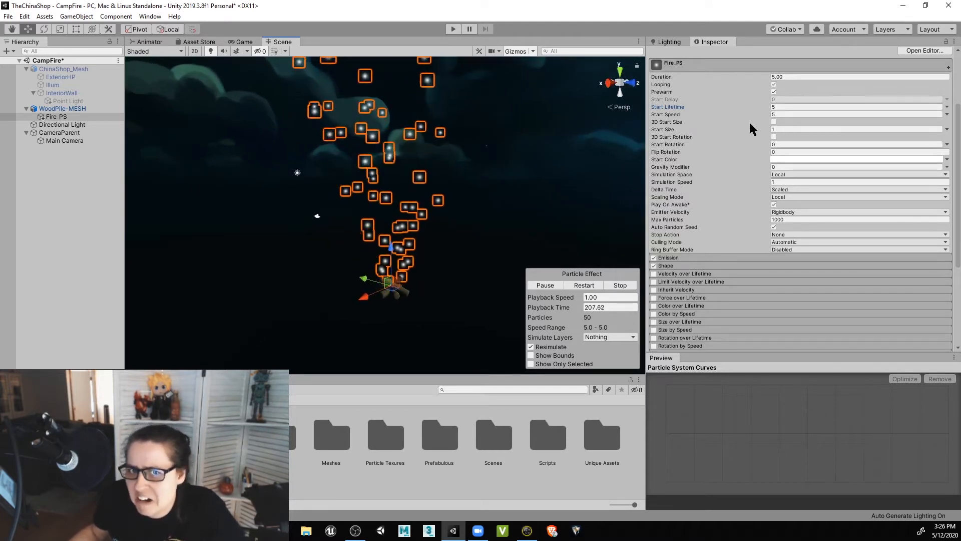
# - Expand the Renderer module of Fire_PS and open its Default-ParticleSystem material to examine the settings
pyautogui.scroll(-3, 717, 212)
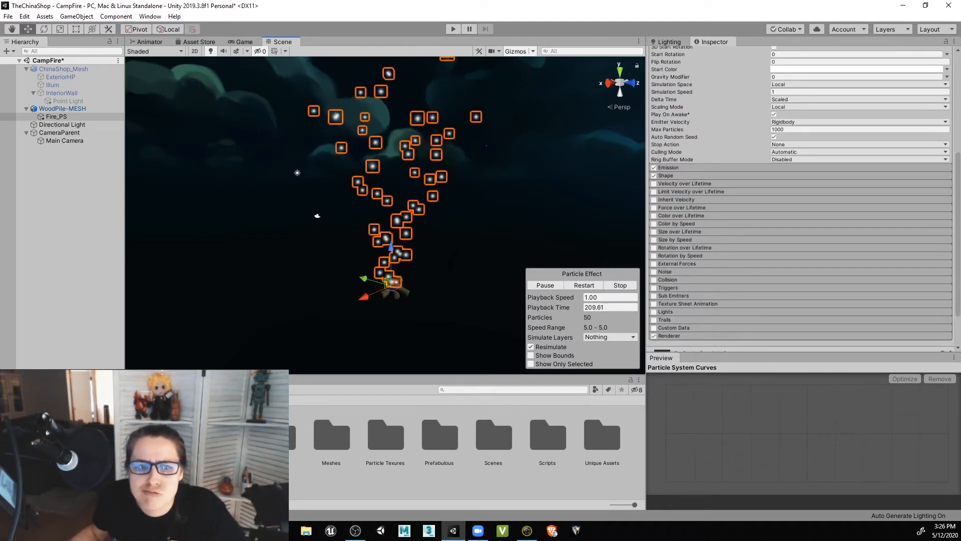
pyautogui.scroll(-2, 683, 262)
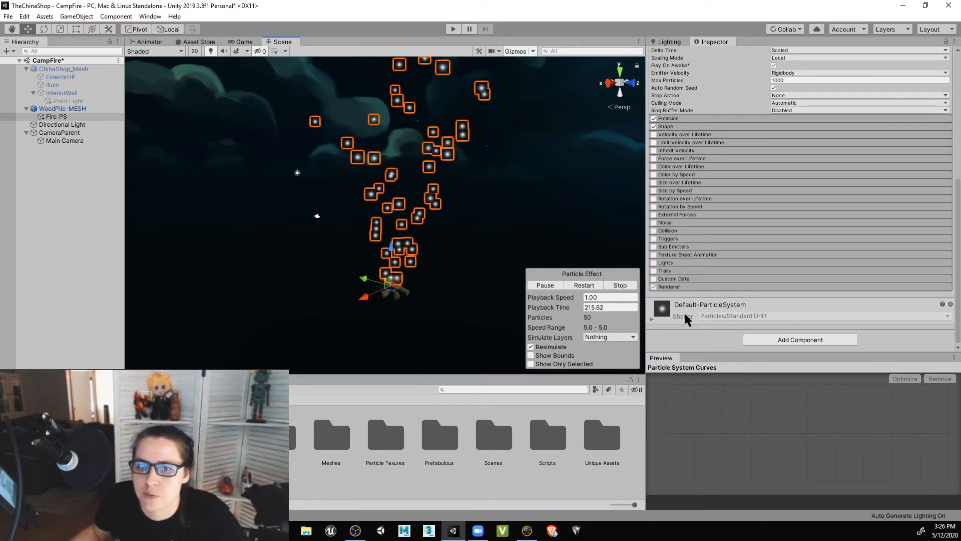
pyautogui.click(651, 318)
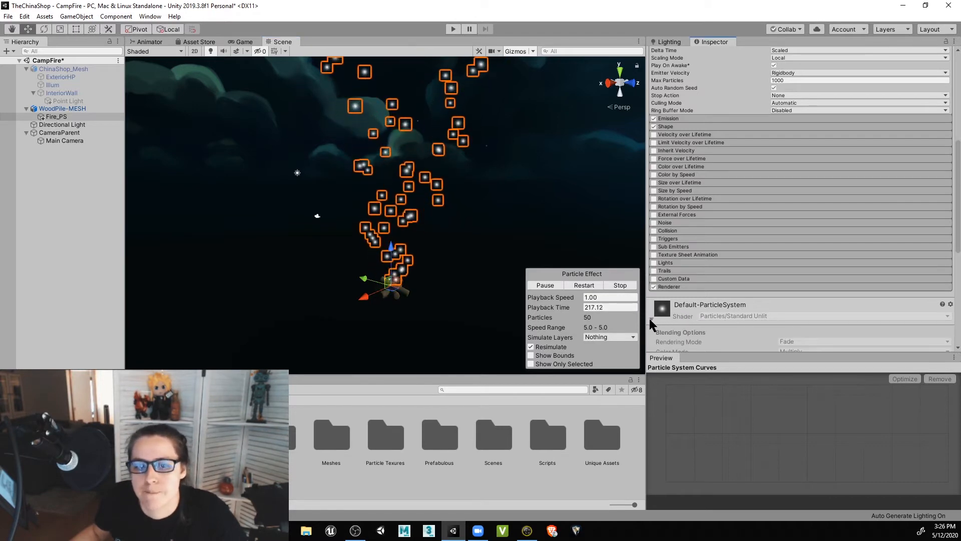
pyautogui.click(680, 286)
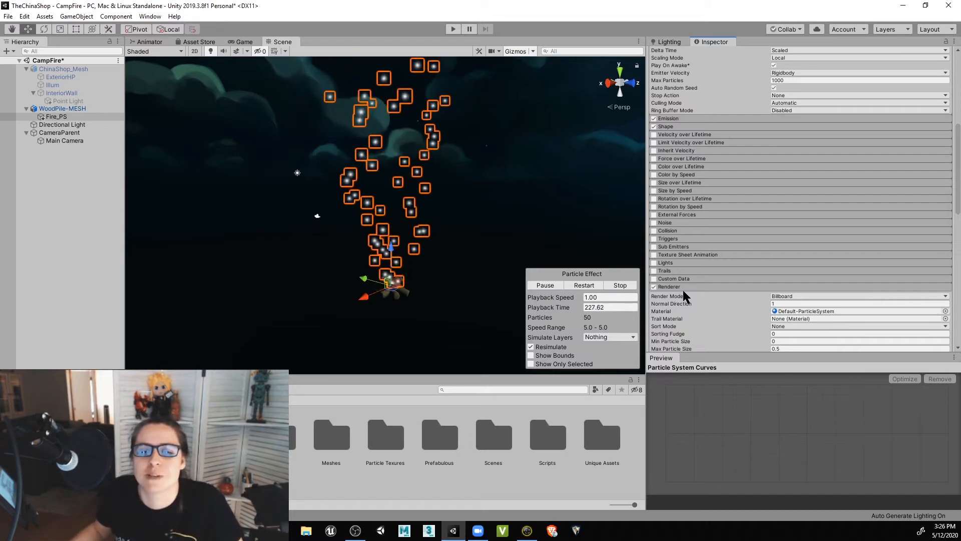
pyautogui.scroll(-5, 706, 283)
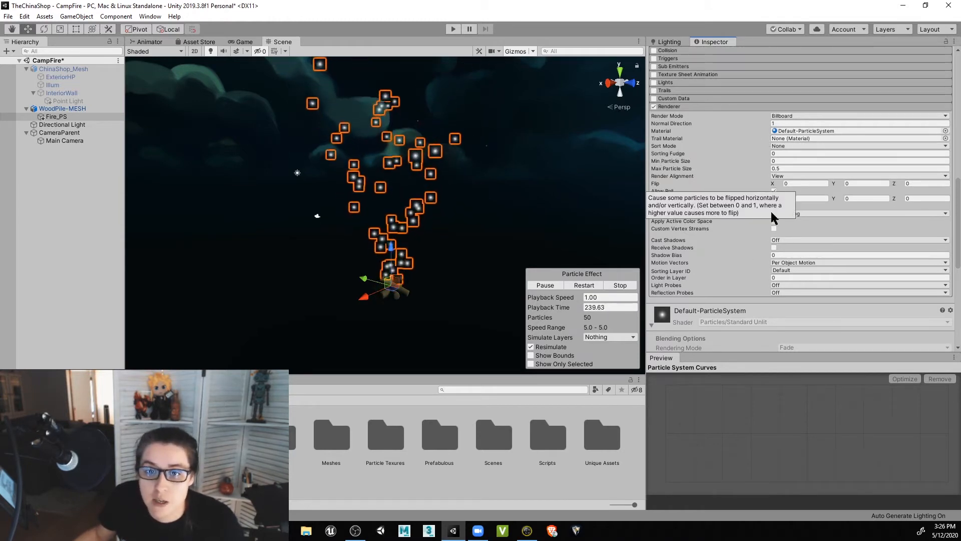
pyautogui.click(800, 132)
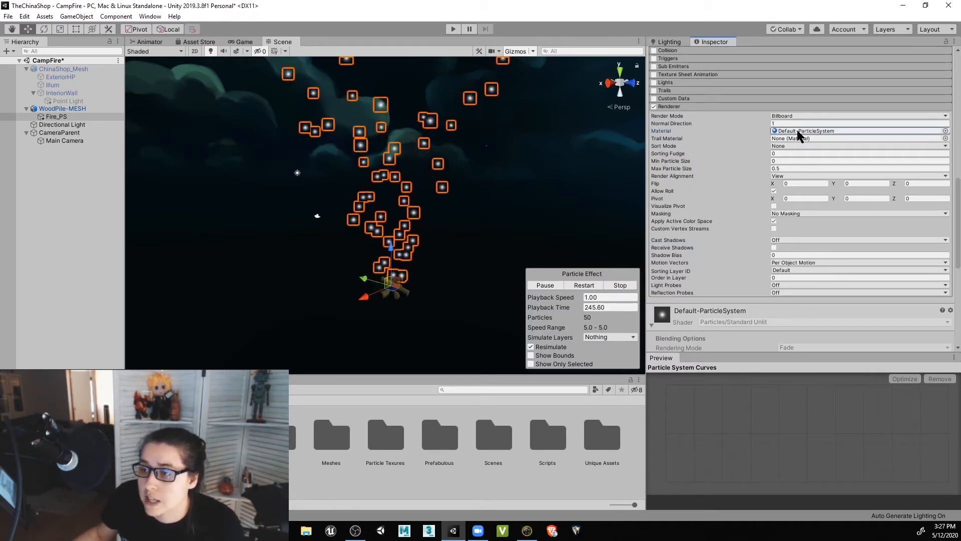
pyautogui.doubleClick(799, 132)
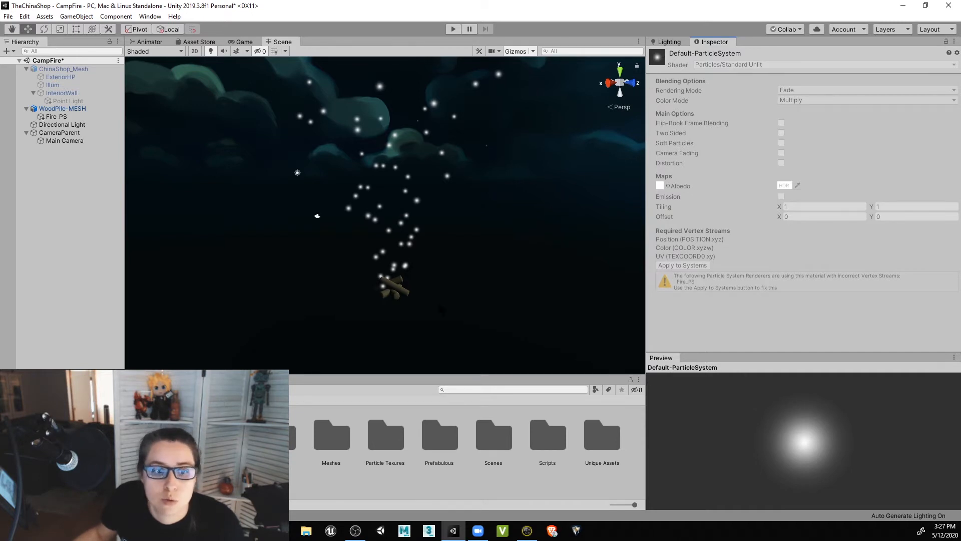
# - Reselect Fire_PS and browse the project materials available for its Renderer module's Material, leaving the selection without choosing one
pyautogui.click(56, 116)
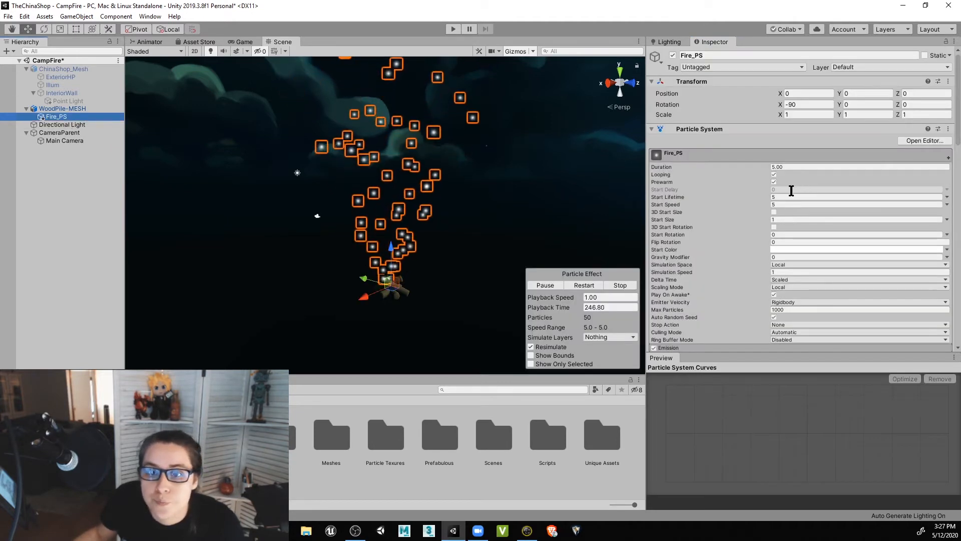
pyautogui.scroll(-15, 701, 178)
pyautogui.scroll(5, 731, 243)
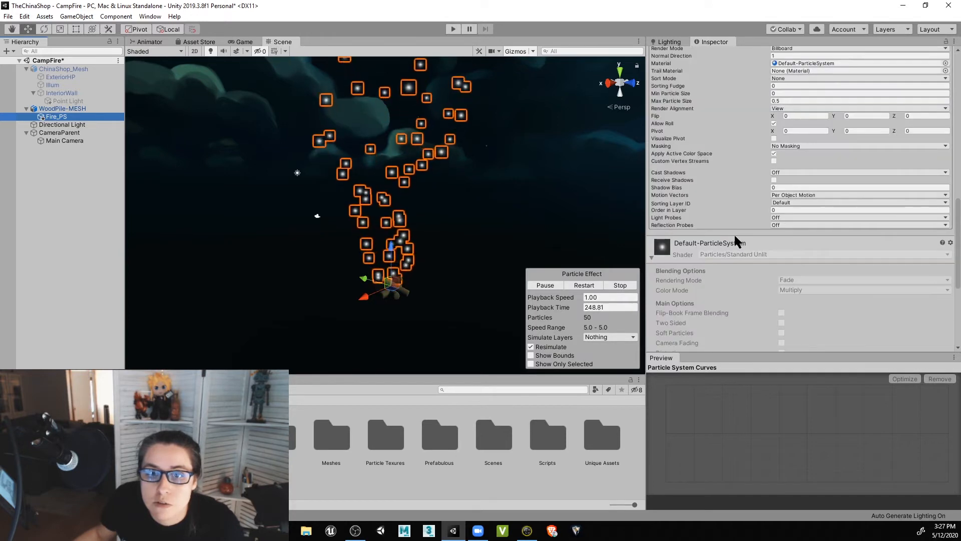
pyautogui.scroll(6, 804, 215)
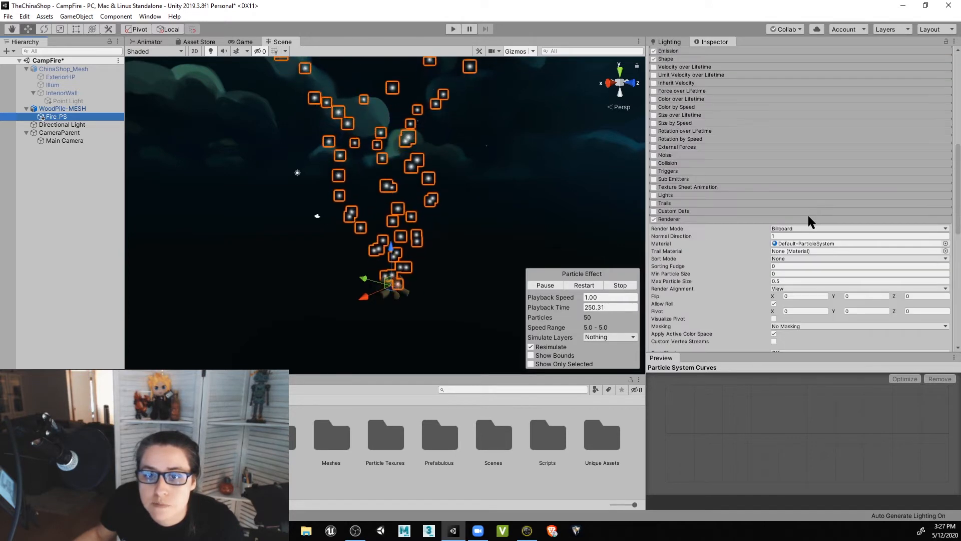
pyautogui.click(926, 244)
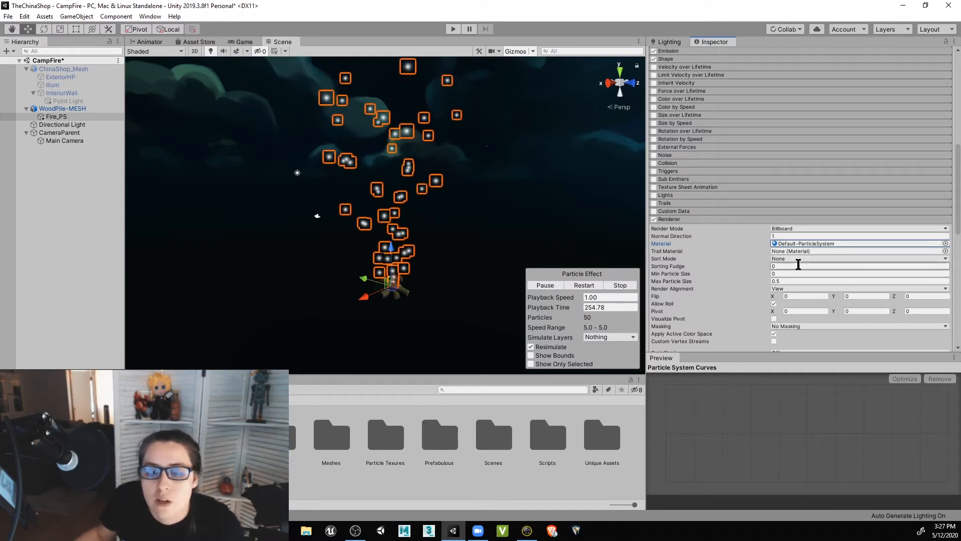
pyautogui.click(946, 244)
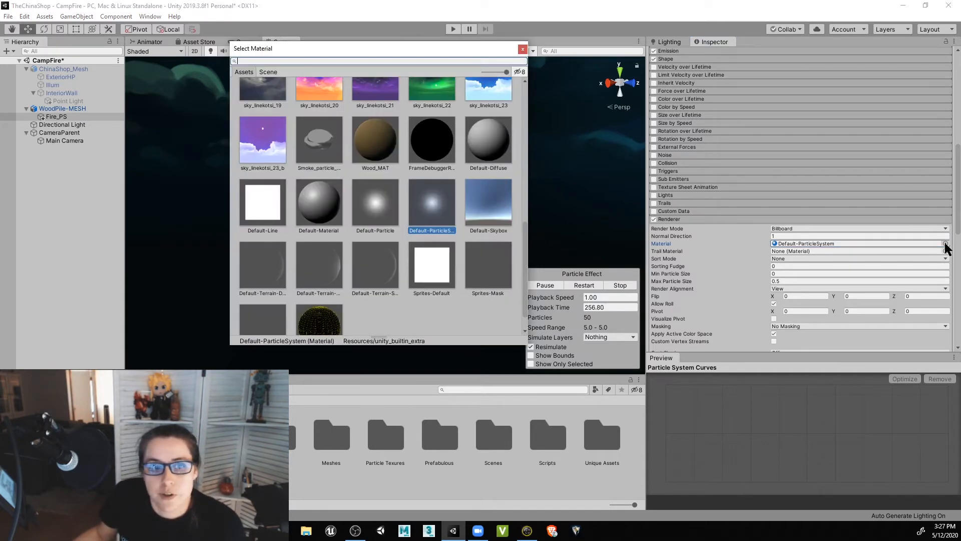
pyautogui.scroll(10, 311, 260)
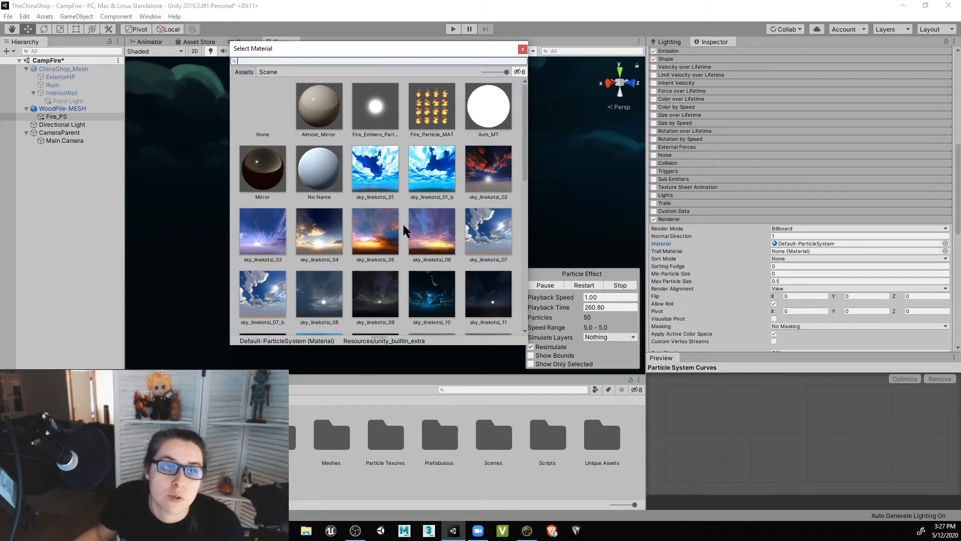
pyautogui.scroll(-10, 403, 224)
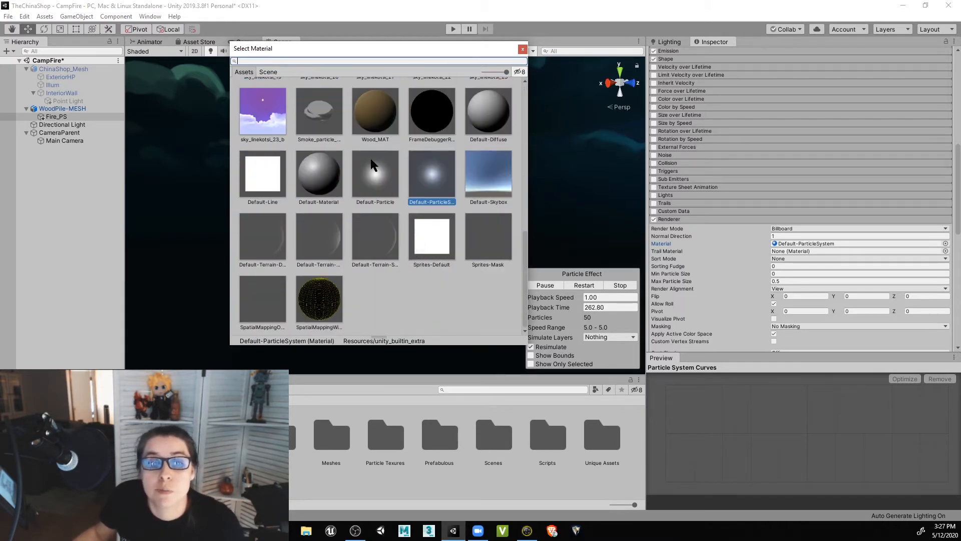
pyautogui.scroll(10, 430, 260)
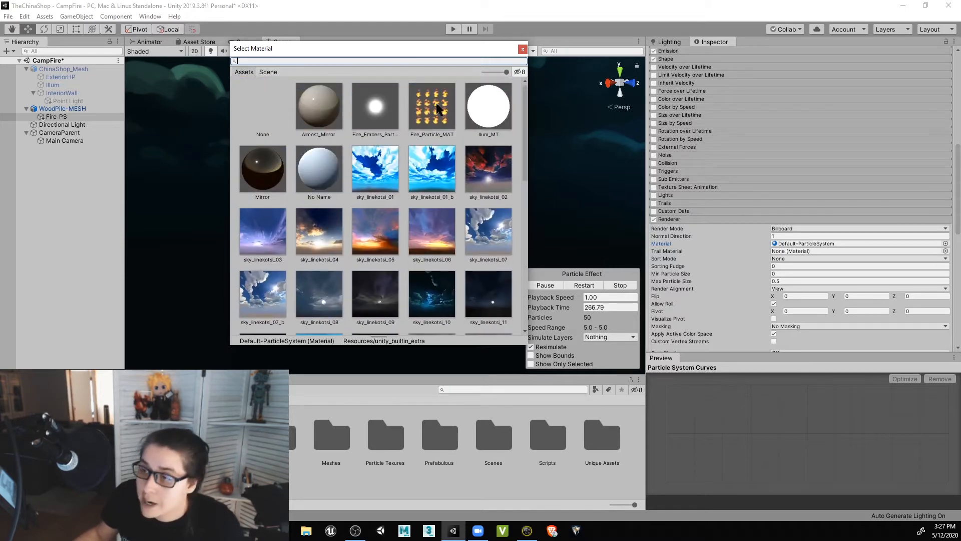
pyautogui.click(522, 50)
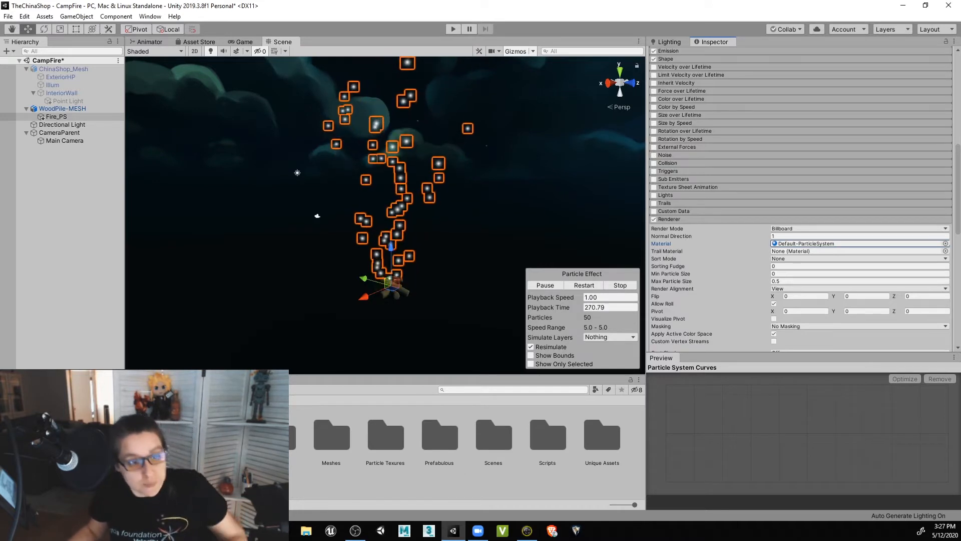
# - Create a folder named ParticleSystemMaterials in the project's Assets
pyautogui.rightClick(259, 485)
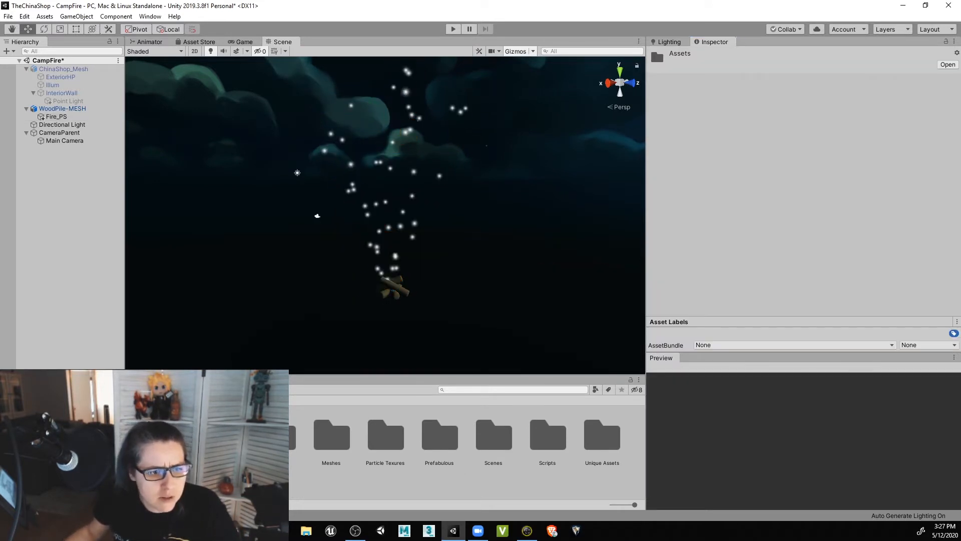
pyautogui.moveTo(300, 237)
pyautogui.click(452, 153)
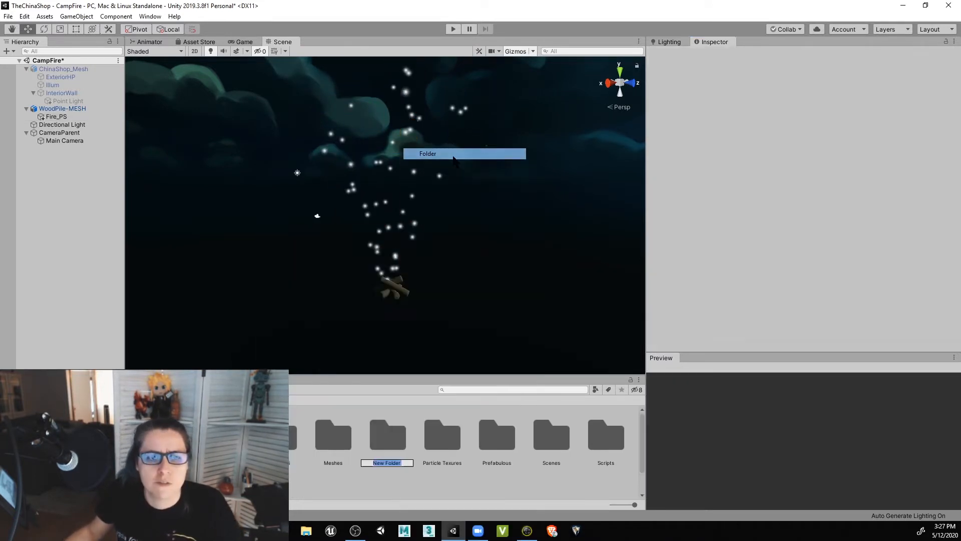
pyautogui.write('Part')
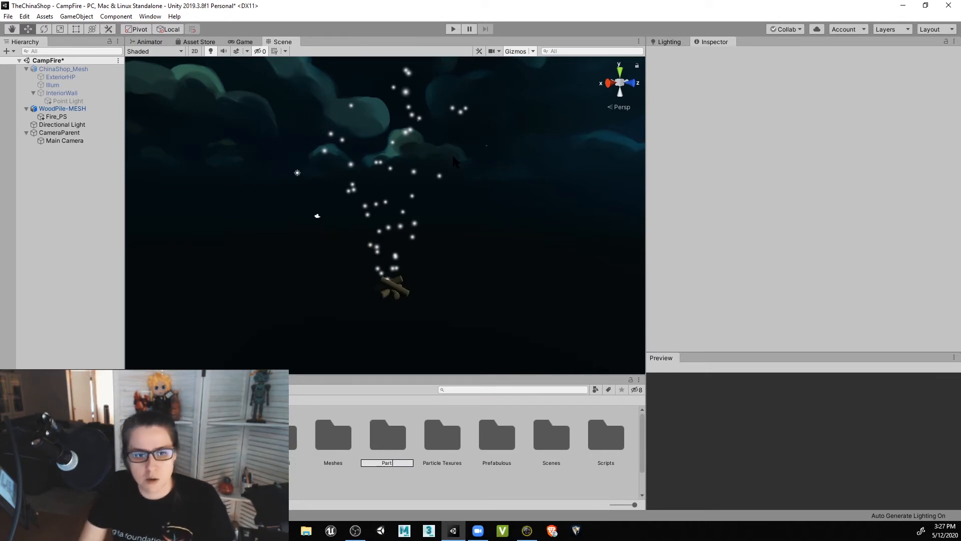
pyautogui.write('icleSystem')
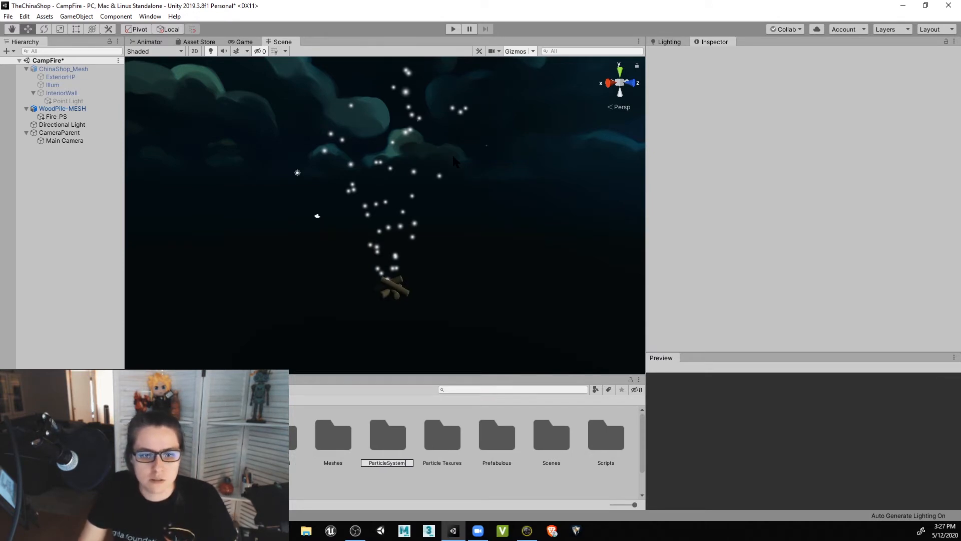
pyautogui.write('Materials')
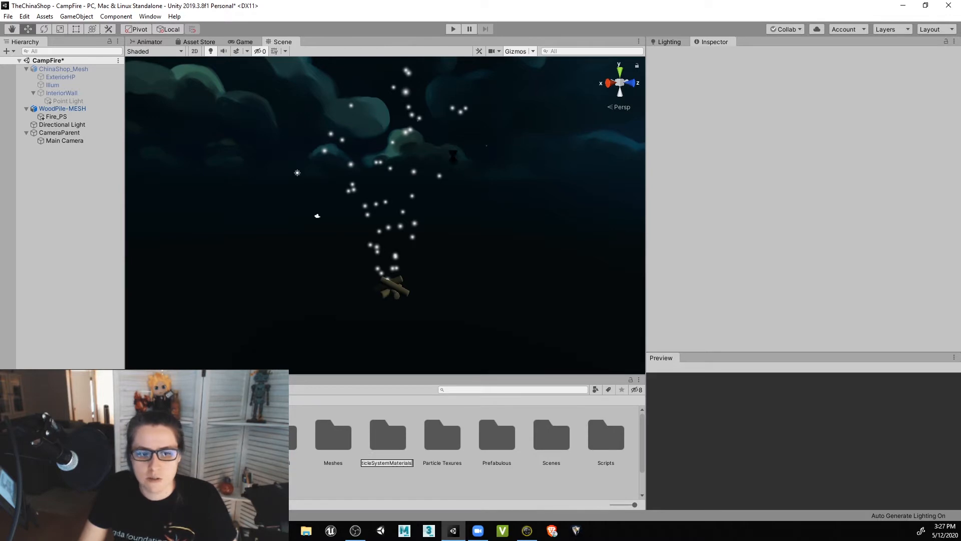
pyautogui.press('Return')
# - Create a new material named Fire_PS_MAT inside the ParticleSystemMaterials folder
pyautogui.doubleClick(443, 440)
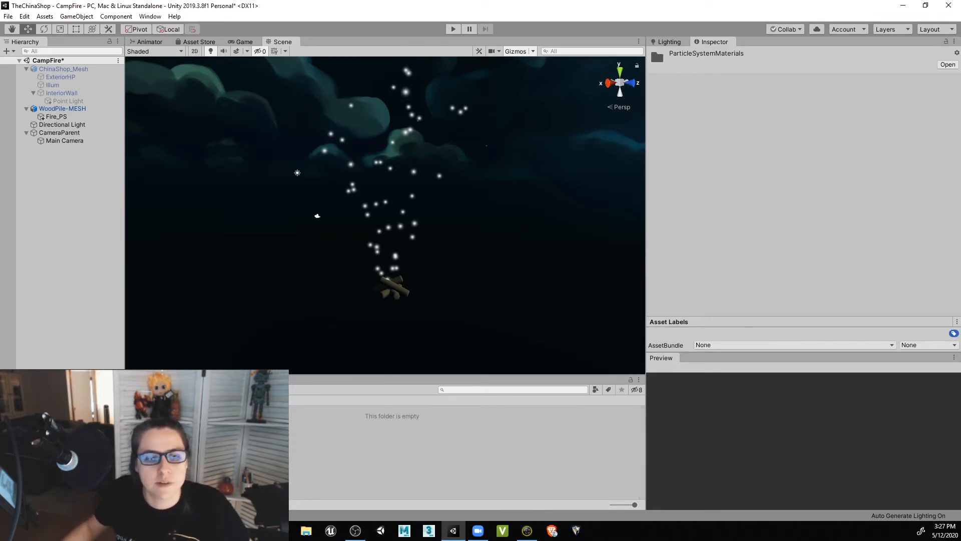
pyautogui.rightClick(290, 444)
pyautogui.moveTo(322, 187)
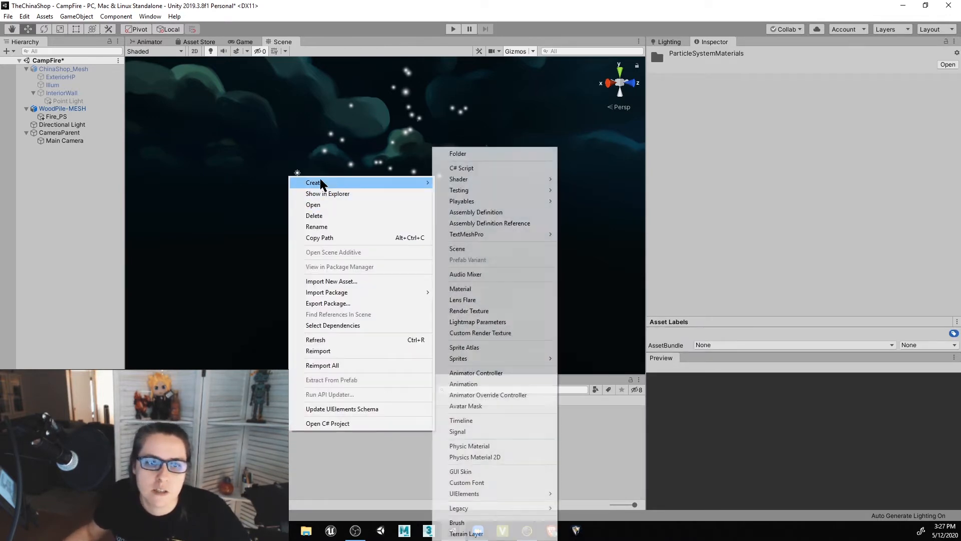
pyautogui.click(474, 295)
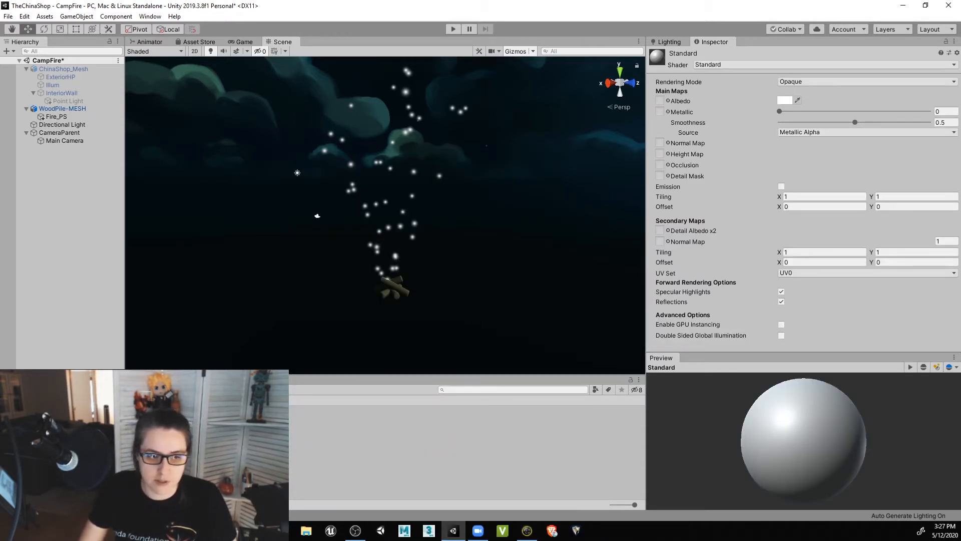
pyautogui.press('Return')
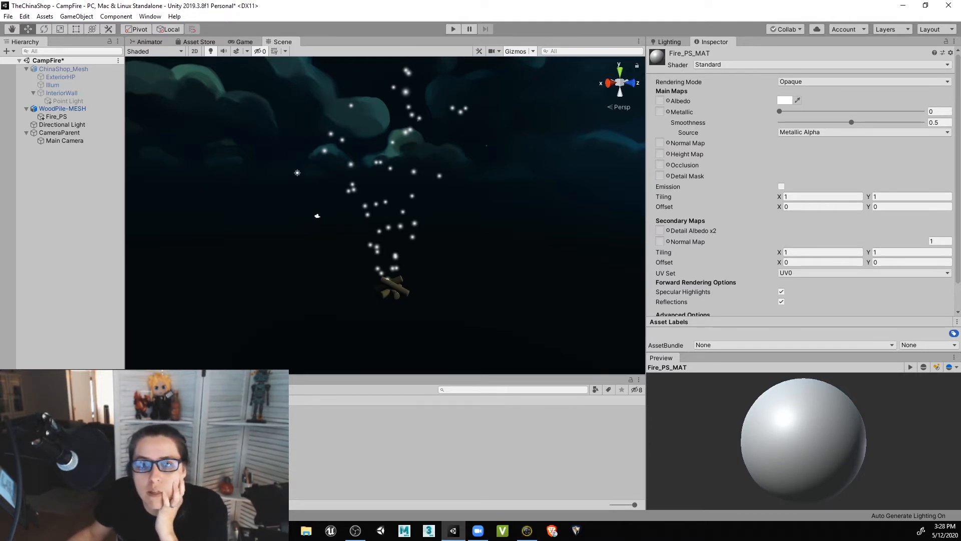
# - Examine the available shader categories, the Standard shader settings and the sphere preview of Fire_PS_MAT
pyautogui.click(809, 63)
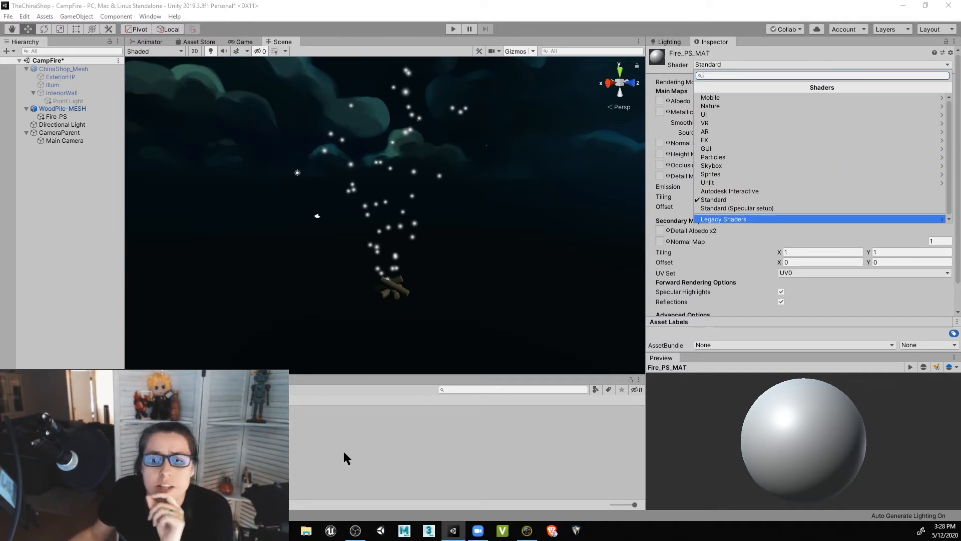
pyautogui.click(671, 328)
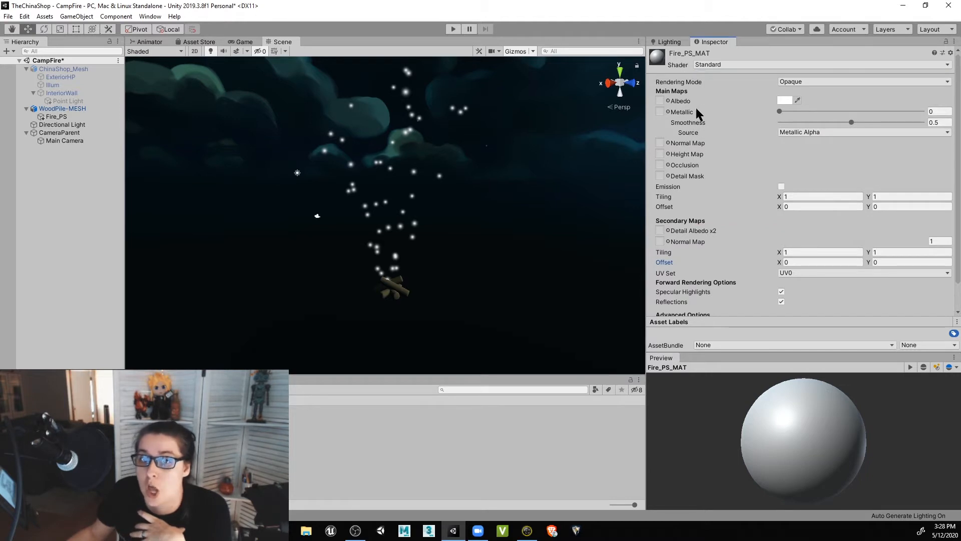
pyautogui.scroll(-1, 696, 107)
pyautogui.scroll(1, 713, 296)
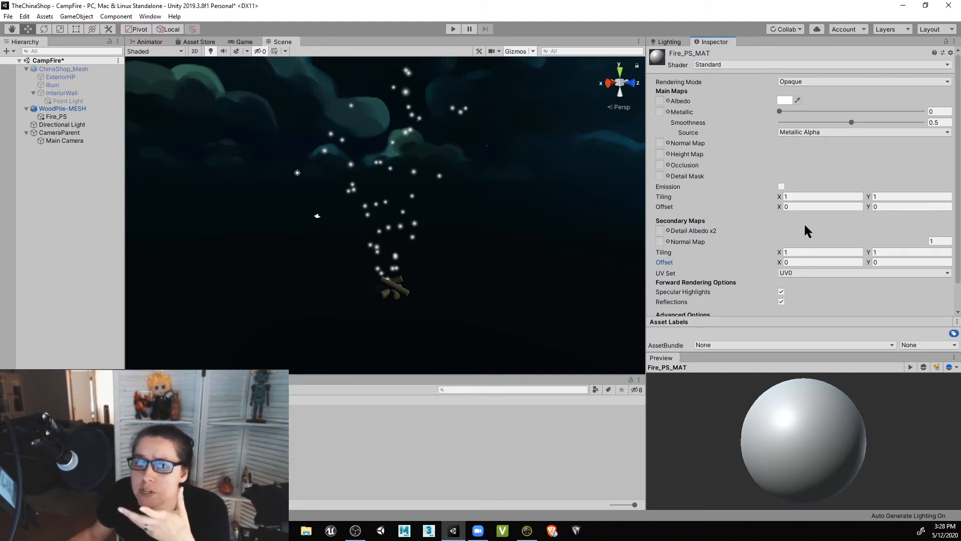
pyautogui.scroll(-2, 805, 230)
pyautogui.scroll(2, 801, 258)
pyautogui.moveTo(798, 397); pyautogui.dragTo(779, 437)
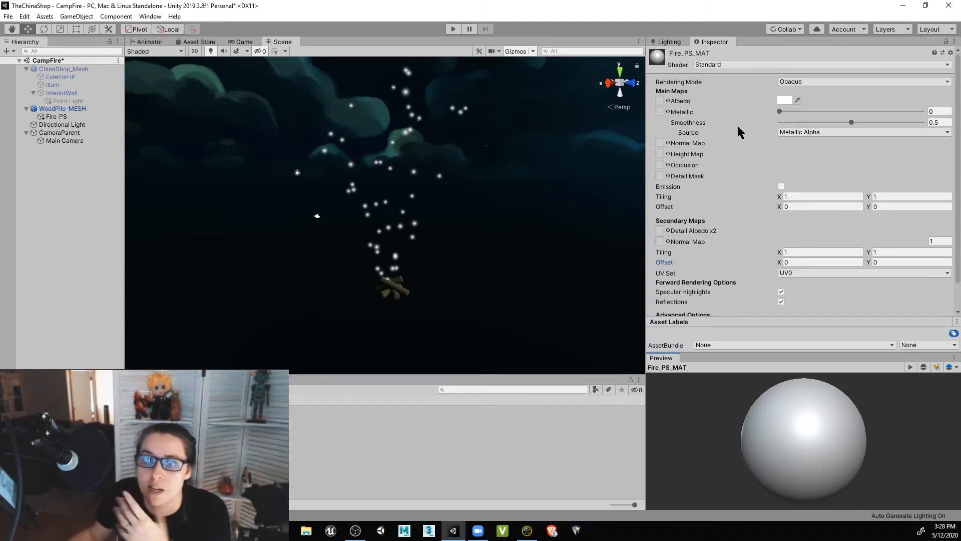
# - Change the shader of Fire_PS_MAT to Particles/Standard Unlit
pyautogui.click(737, 64)
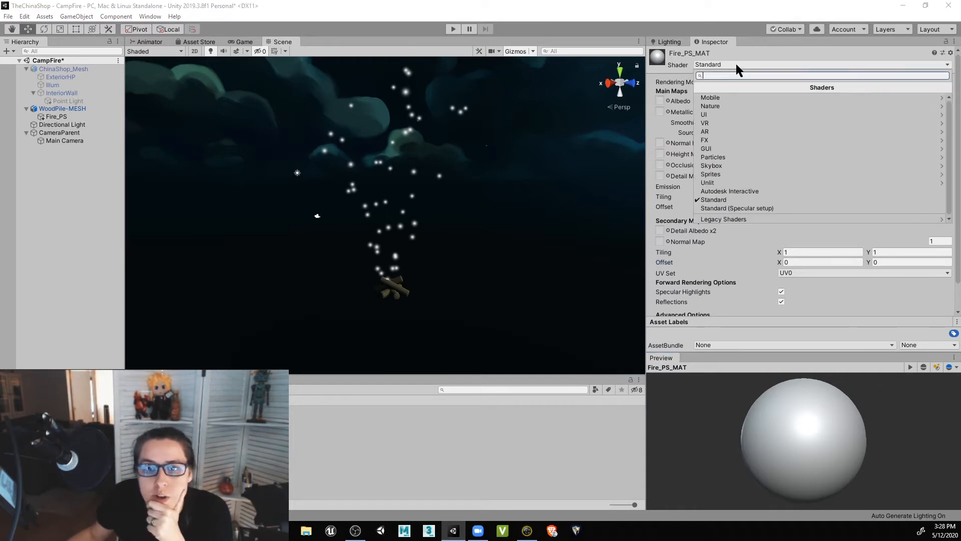
pyautogui.click(756, 156)
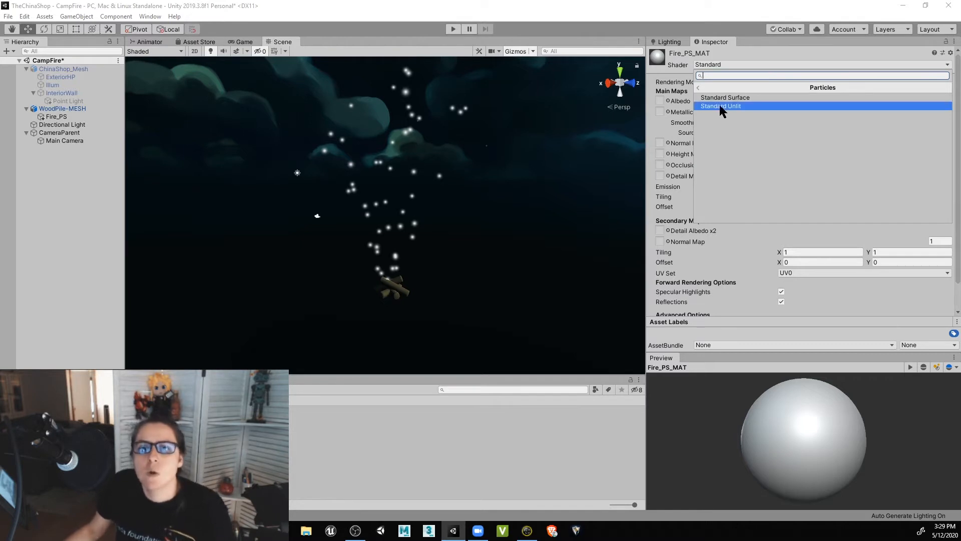
pyautogui.click(698, 87)
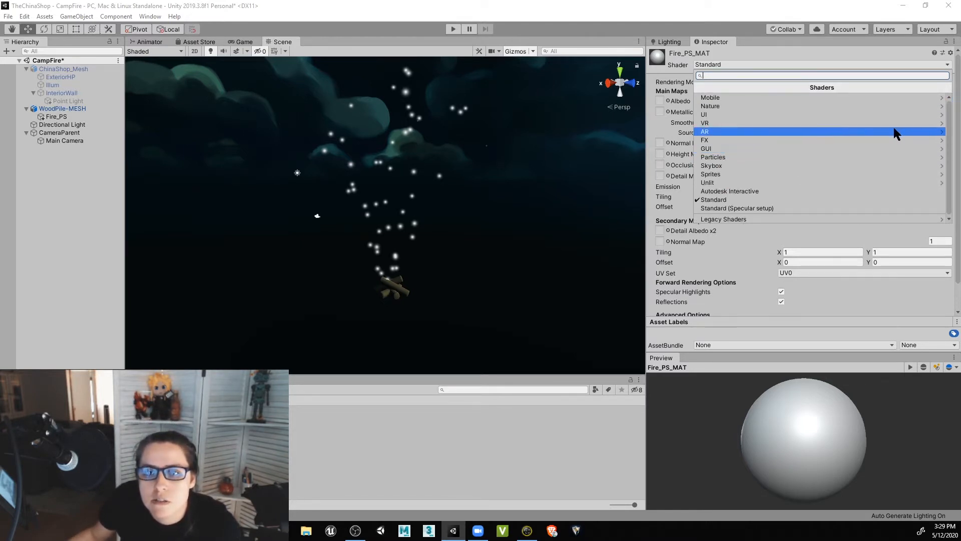
pyautogui.click(946, 158)
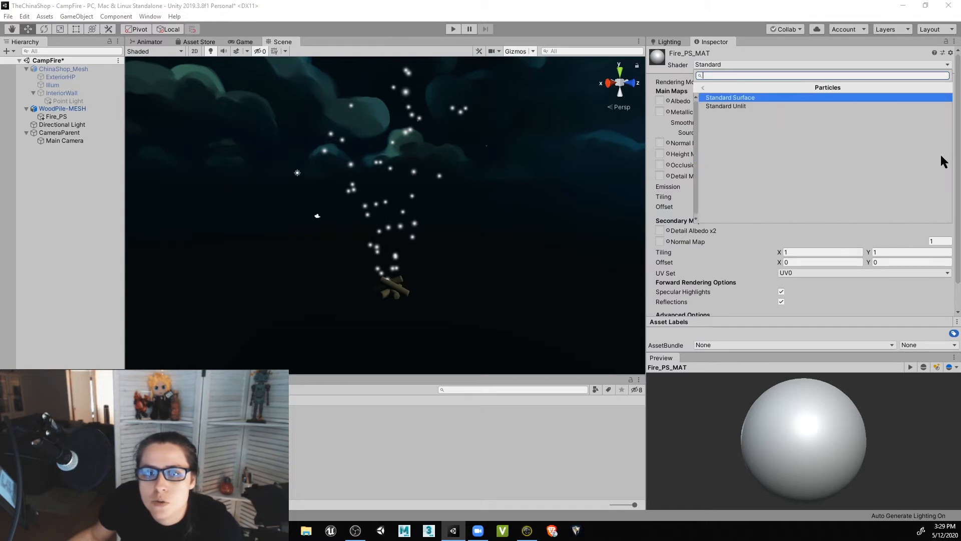
pyautogui.click(728, 104)
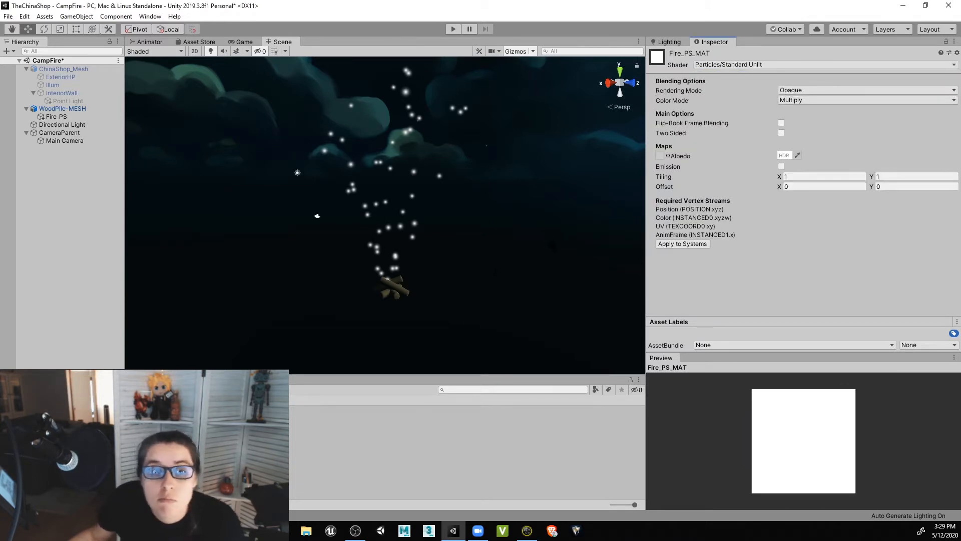
# - Assign the Particle_Fire_D texture as the Albedo map of Fire_PS_MAT and enlarge the material preview
pyautogui.click(667, 155)
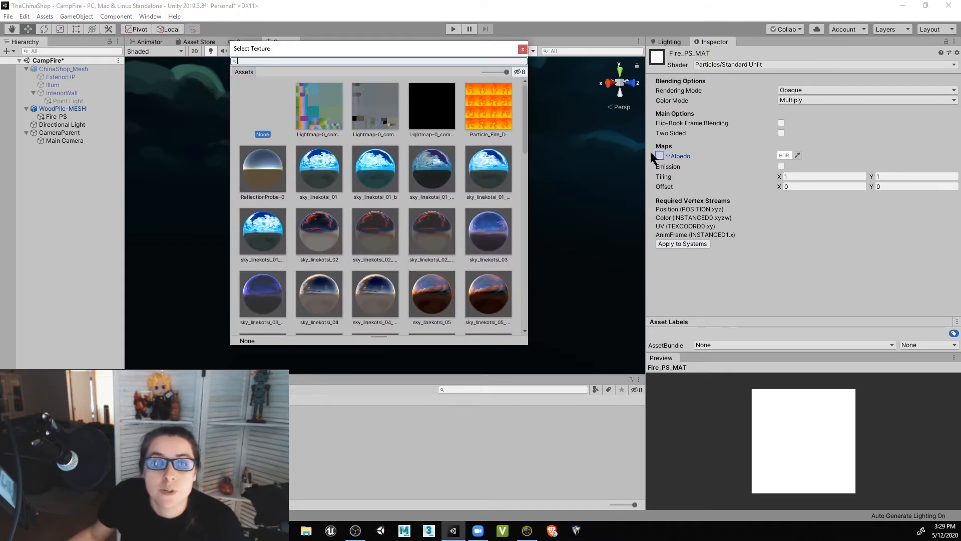
pyautogui.click(501, 115)
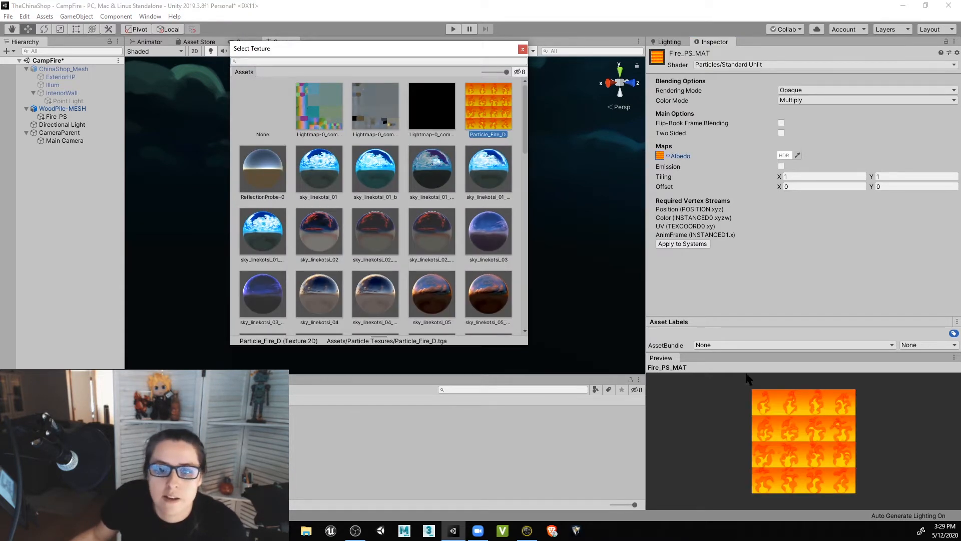
pyautogui.click(748, 355)
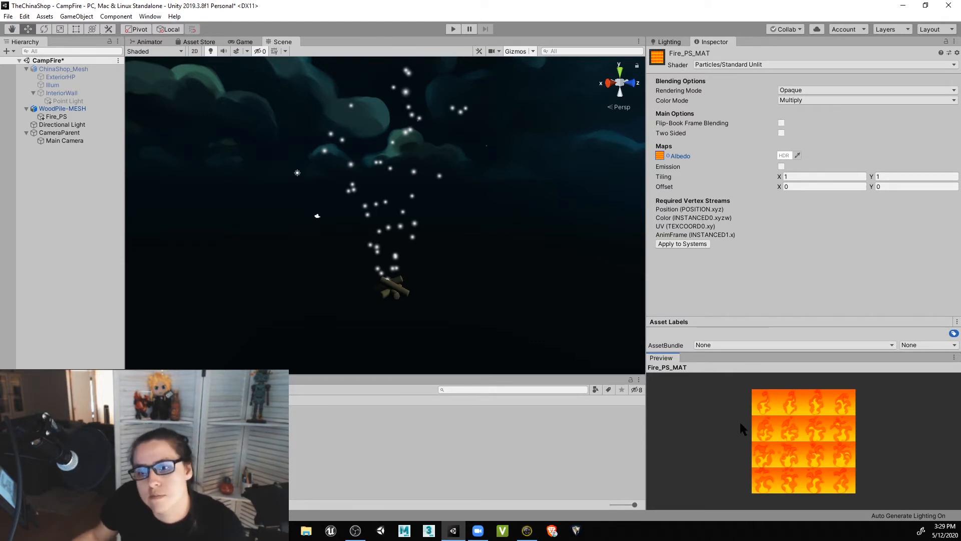
pyautogui.moveTo(777, 354); pyautogui.dragTo(748, 204)
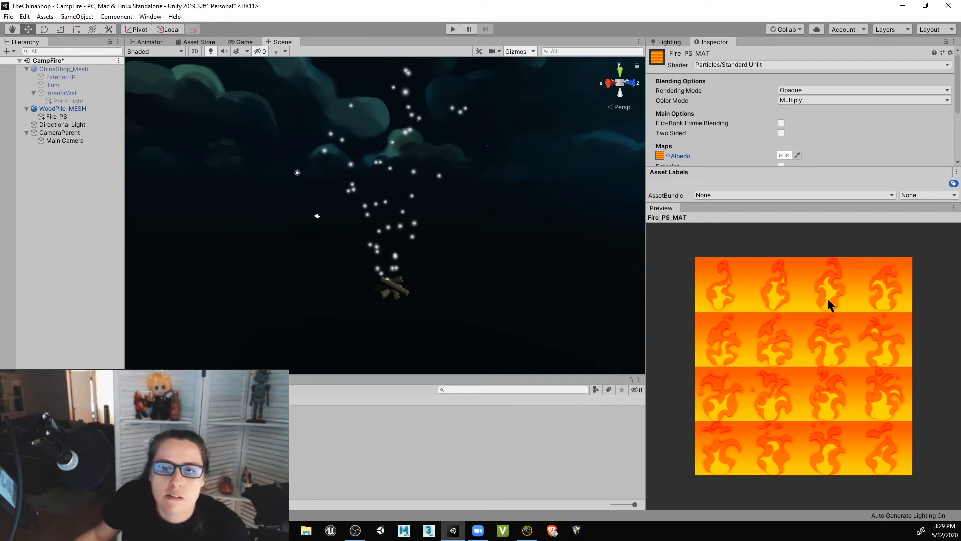
# - Search the project for "pa" and select the Particle_Fire_D texture to examine its flame frames in an enlarged preview
pyautogui.click(667, 156)
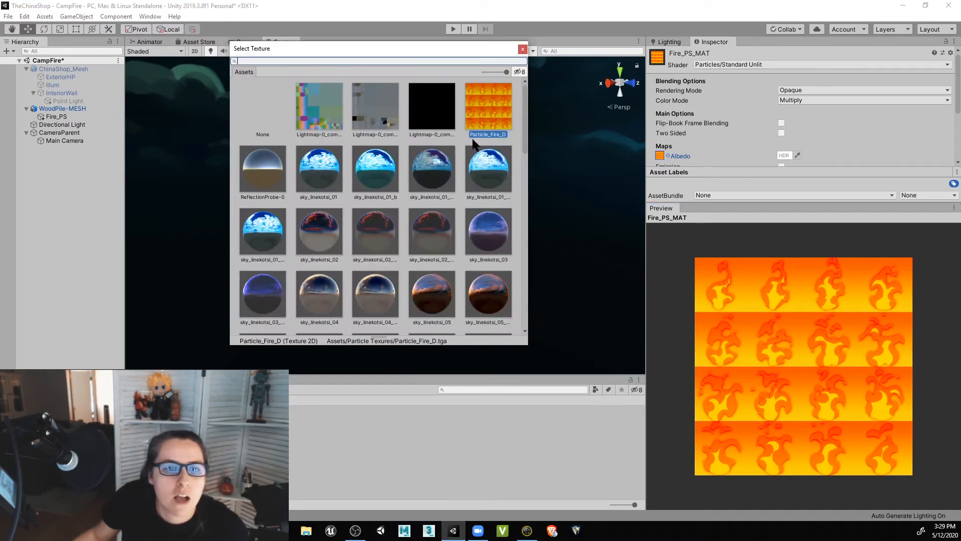
pyautogui.doubleClick(475, 113)
pyautogui.click(500, 389)
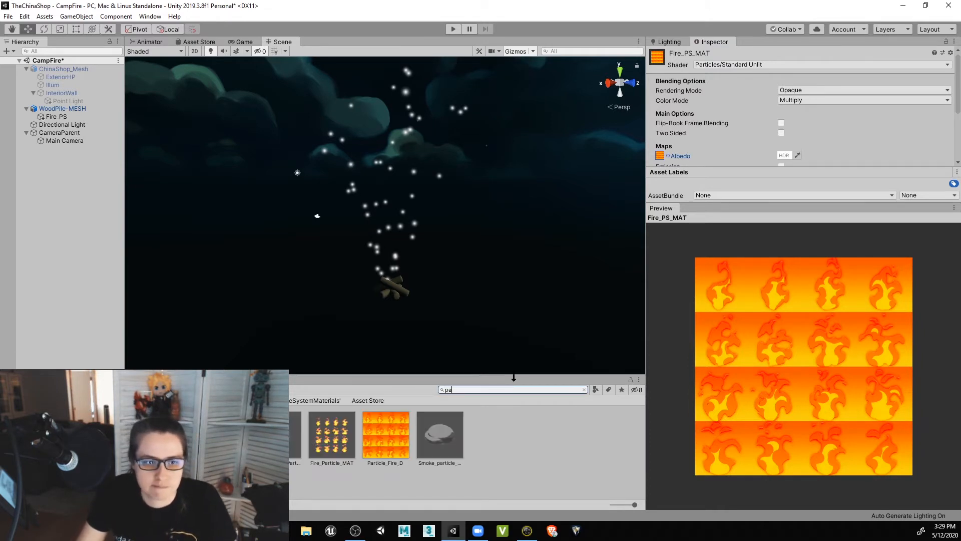
pyautogui.click(397, 436)
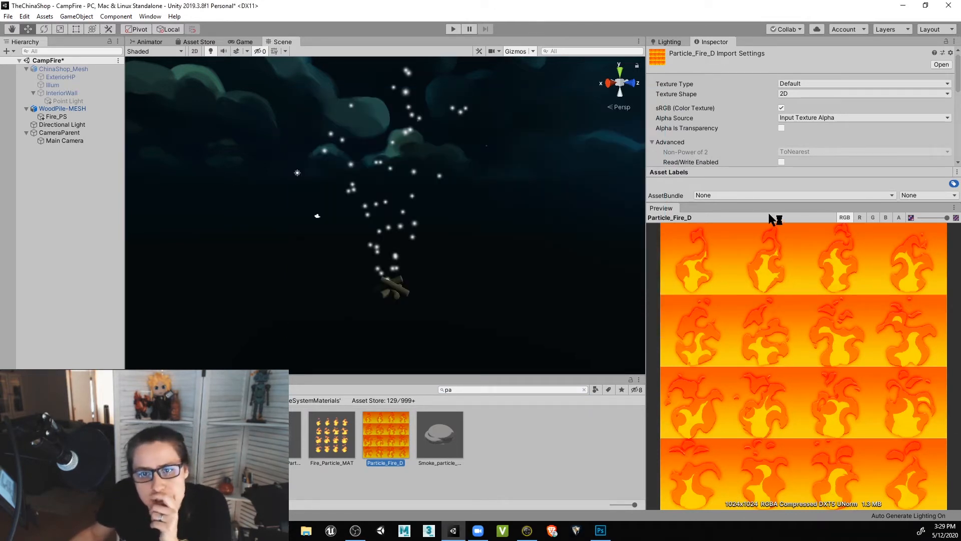
pyautogui.moveTo(771, 202); pyautogui.dragTo(785, 181)
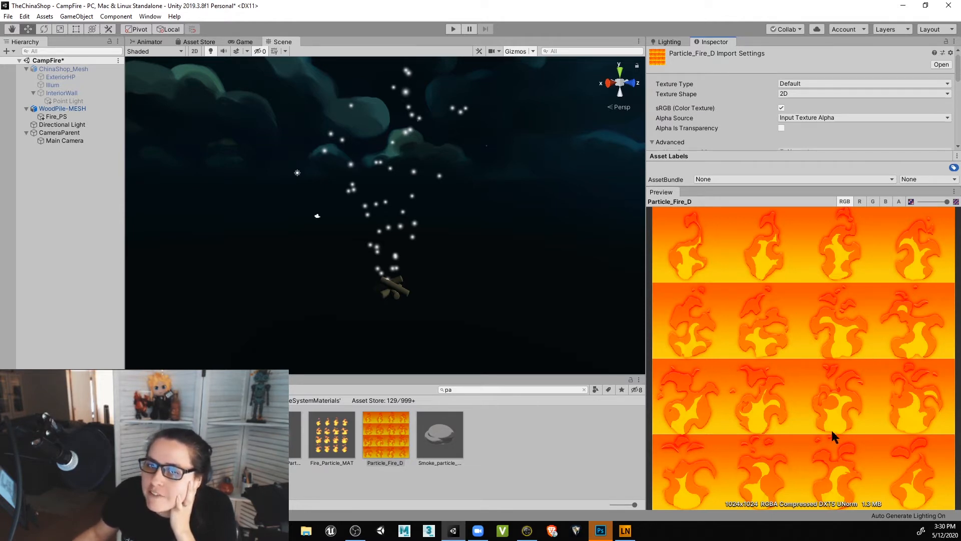
# - Switch to Photoshop, maximize its window and examine the flame frames of Particle_Fire_D.tga up close and as a whole
pyautogui.click(601, 531)
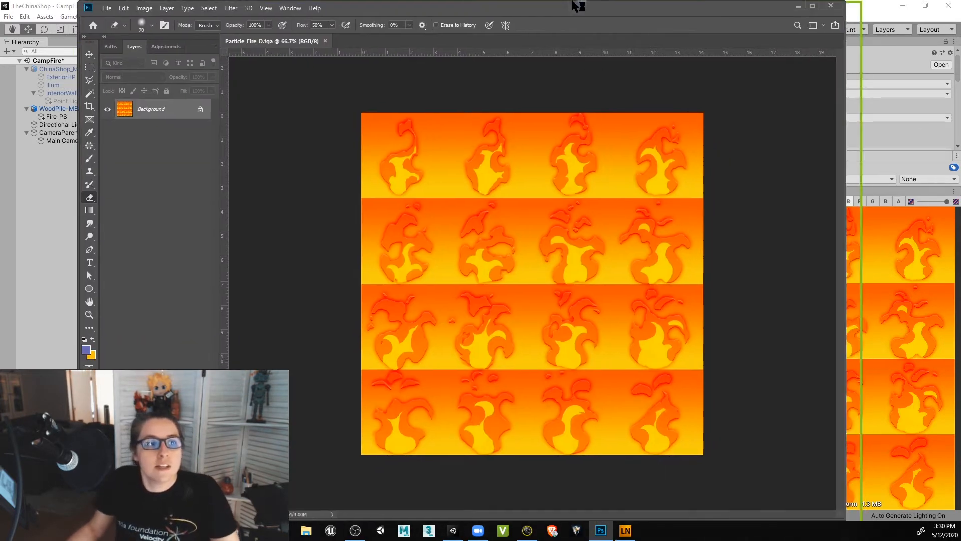
pyautogui.moveTo(573, 2); pyautogui.dragTo(572, 0)
pyautogui.keyDown('alt'); pyautogui.scroll(2, 638, 292); pyautogui.keyUp('alt')
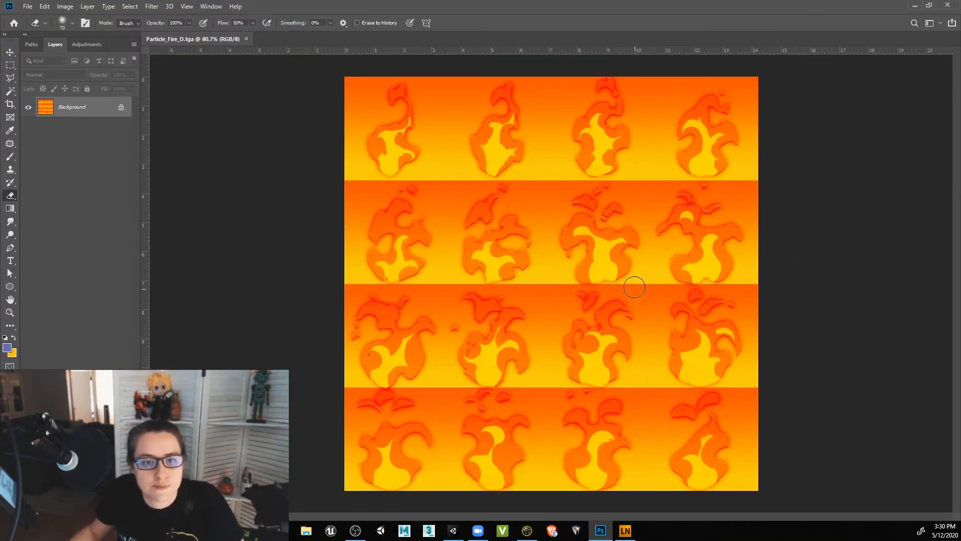
pyautogui.keyDown('alt'); pyautogui.scroll(3, 612, 235); pyautogui.keyUp('alt')
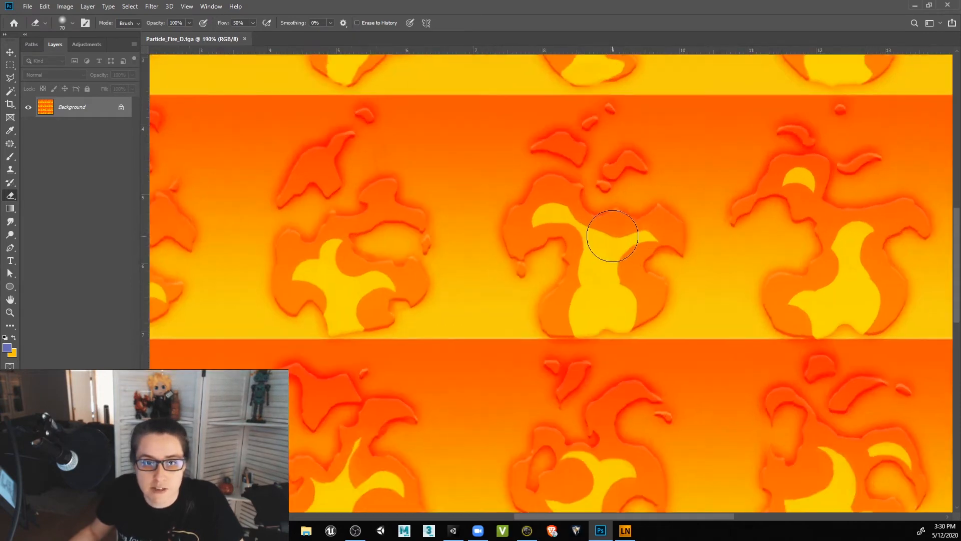
pyautogui.keyDown('alt'); pyautogui.scroll(1, 614, 238); pyautogui.keyUp('alt')
pyautogui.keyDown('alt'); pyautogui.scroll(-4, 616, 239); pyautogui.keyUp('alt')
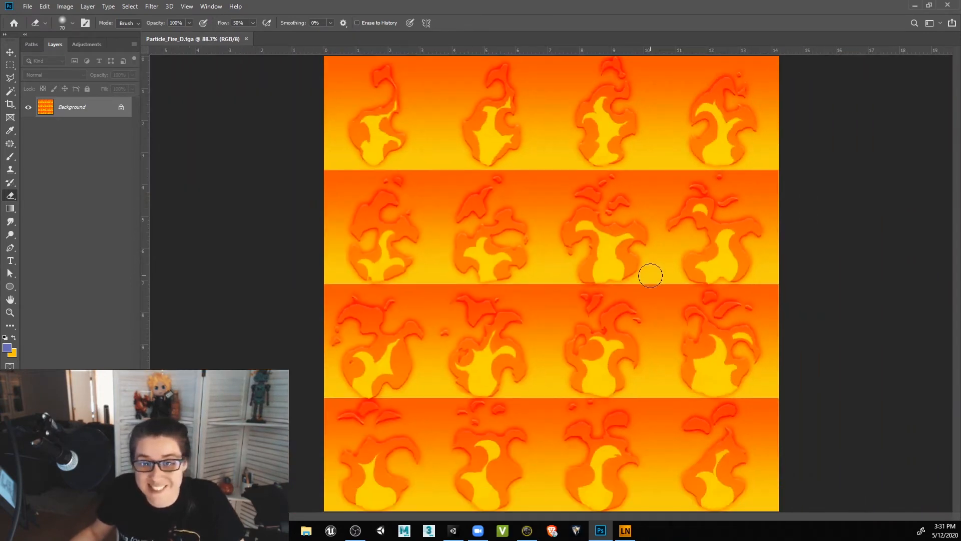
pyautogui.keyDown('alt'); pyautogui.scroll(1, 659, 275); pyautogui.keyUp('alt')
pyautogui.keyDown('alt'); pyautogui.scroll(-2, 667, 272); pyautogui.keyUp('alt')
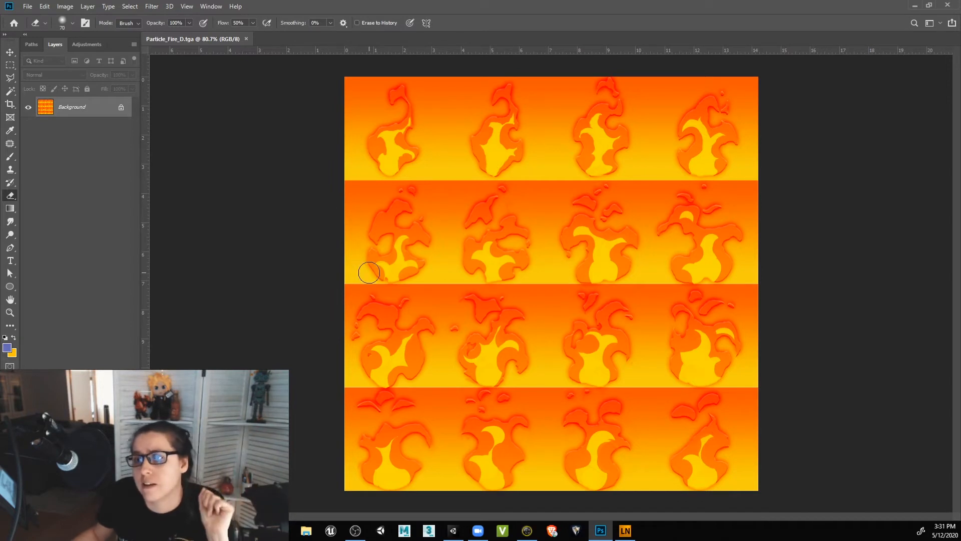
# - Show the texture's channels and inspect Red, Green and Blue individually before returning to the RGB composite
pyautogui.click(156, 7)
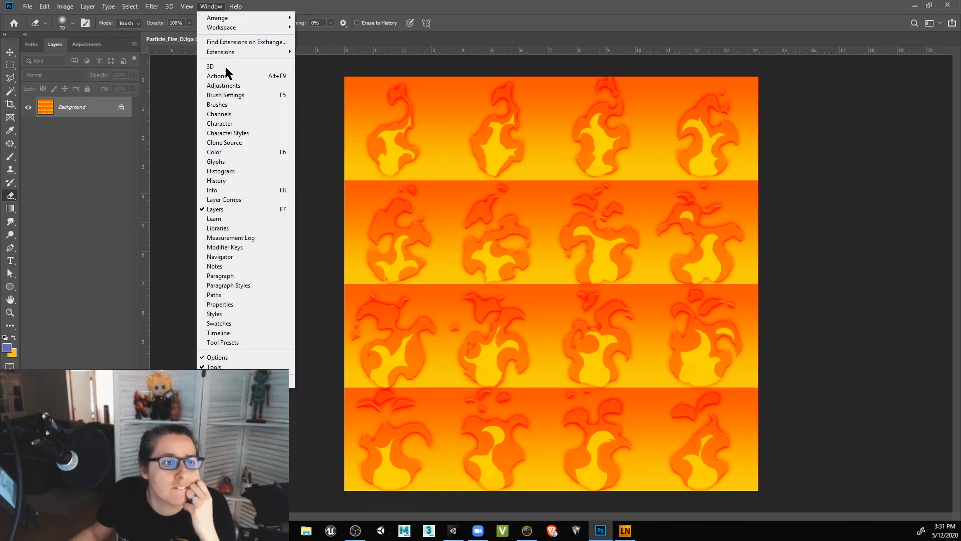
pyautogui.click(236, 114)
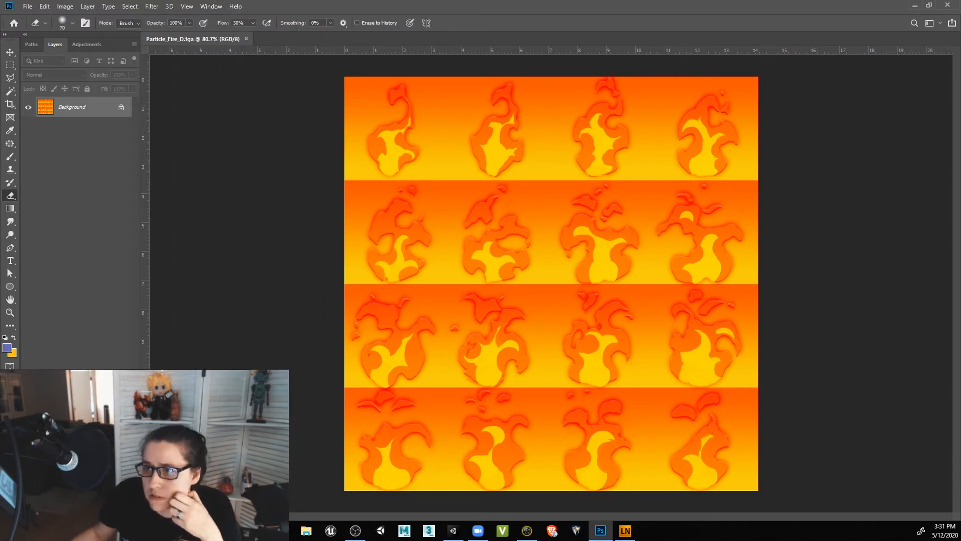
pyautogui.moveTo(596, 540); pyautogui.dragTo(207, 77)
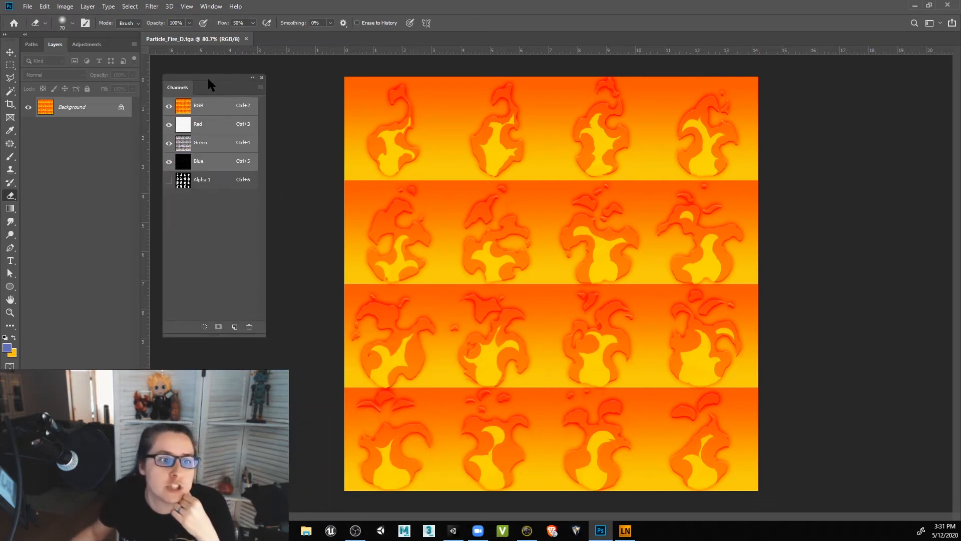
pyautogui.click(203, 125)
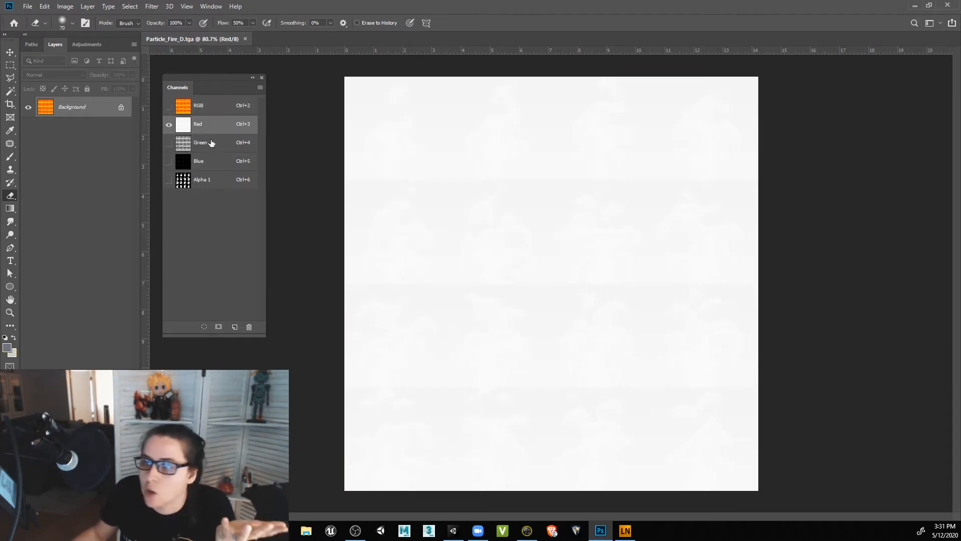
pyautogui.click(212, 144)
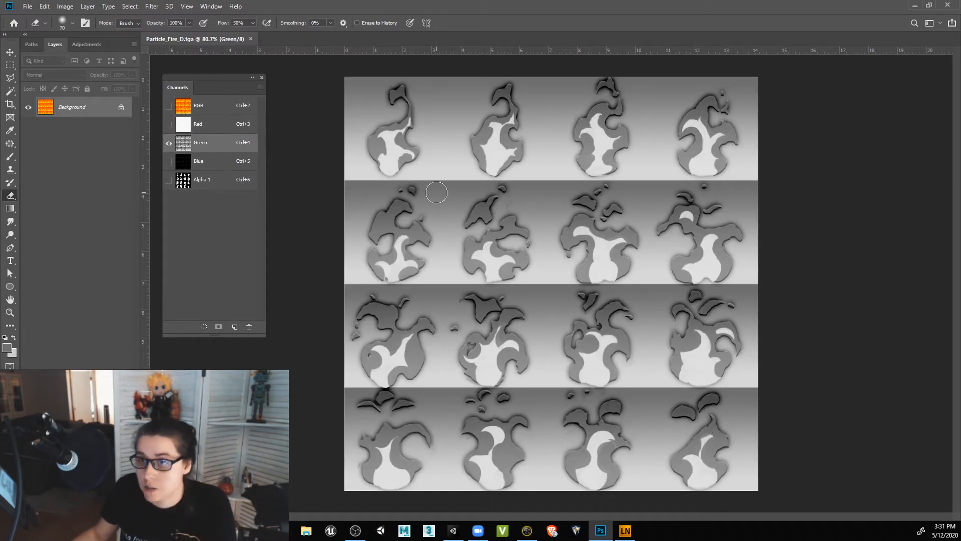
pyautogui.click(209, 165)
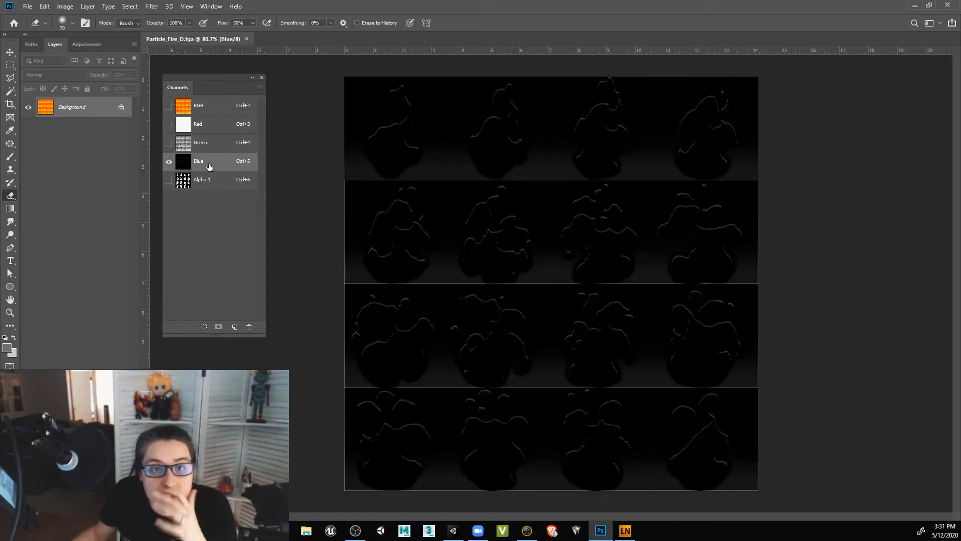
pyautogui.click(226, 107)
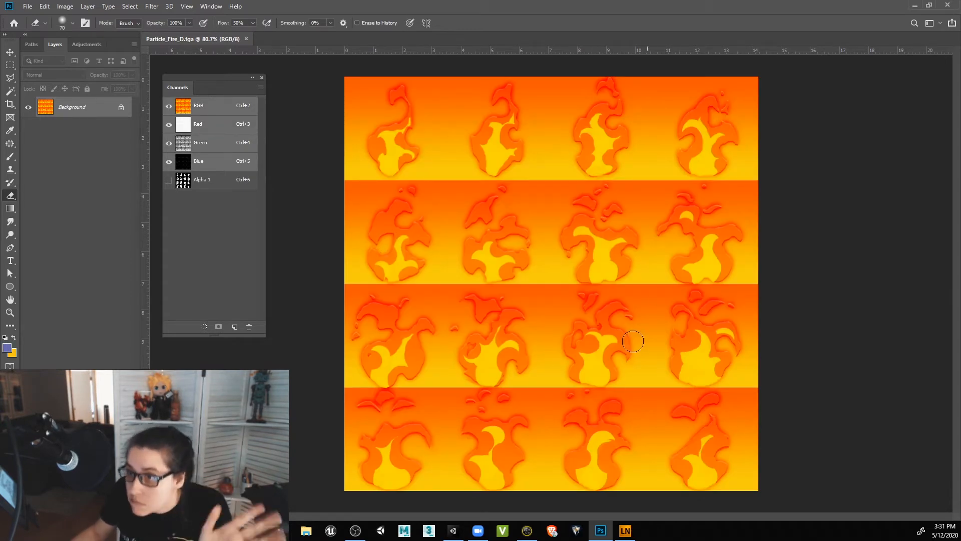
pyautogui.moveTo(609, 389); pyautogui.dragTo(708, 444)
pyautogui.hotkey('shift', '5')
pyautogui.hotkey('shift', '5')
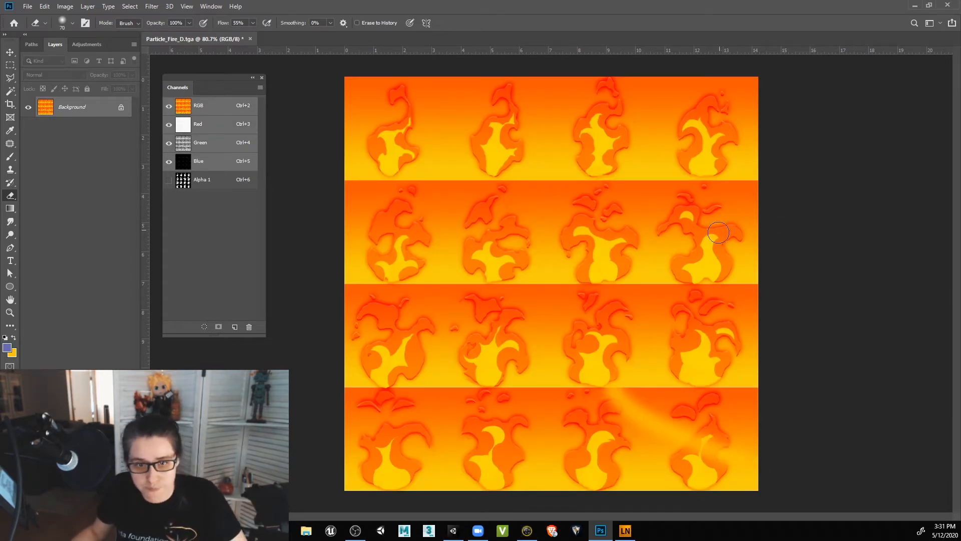
pyautogui.hotkey('ctrl', 'z')
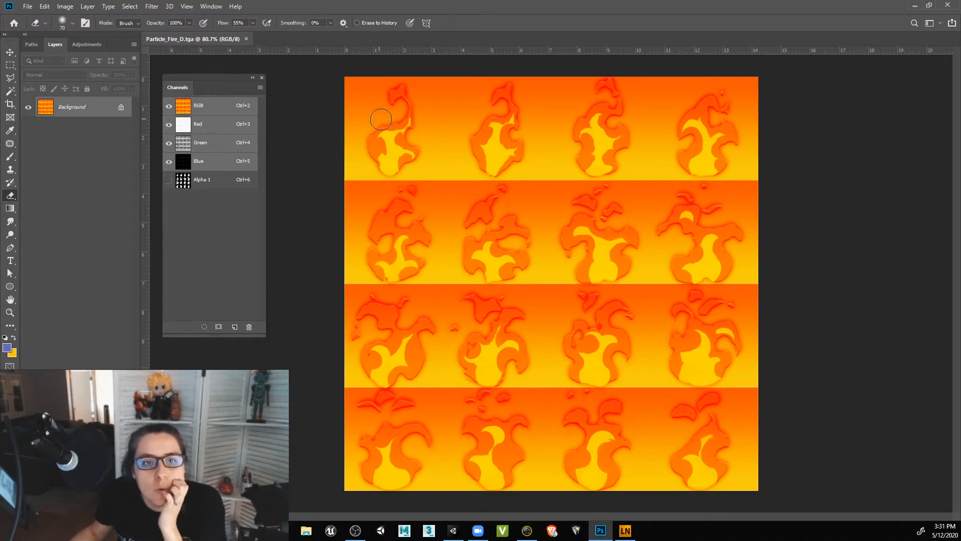
# - Compare the Red and Blue channels with the RGB composite, and display the Alpha 1 channel's flame masks
pyautogui.click(219, 128)
pyautogui.click(211, 159)
pyautogui.click(203, 110)
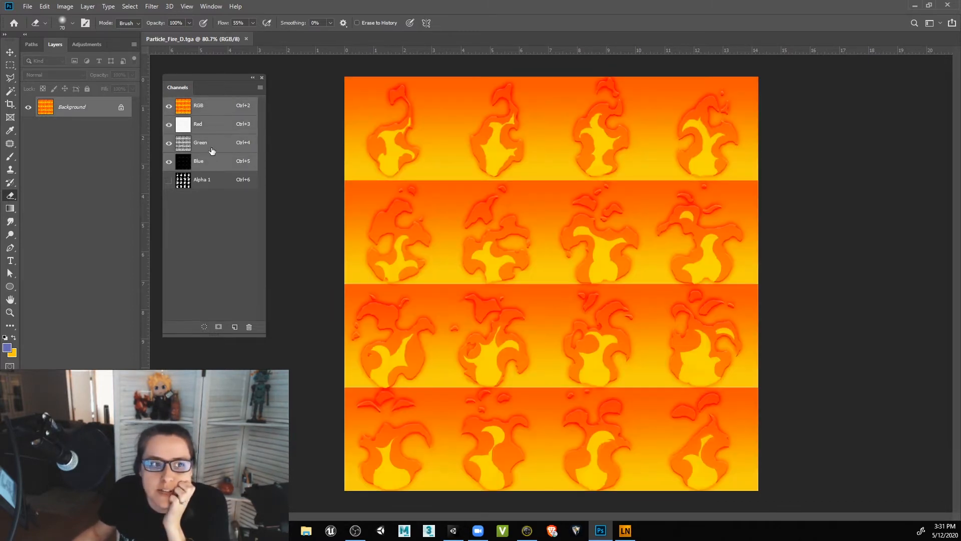
pyautogui.click(212, 181)
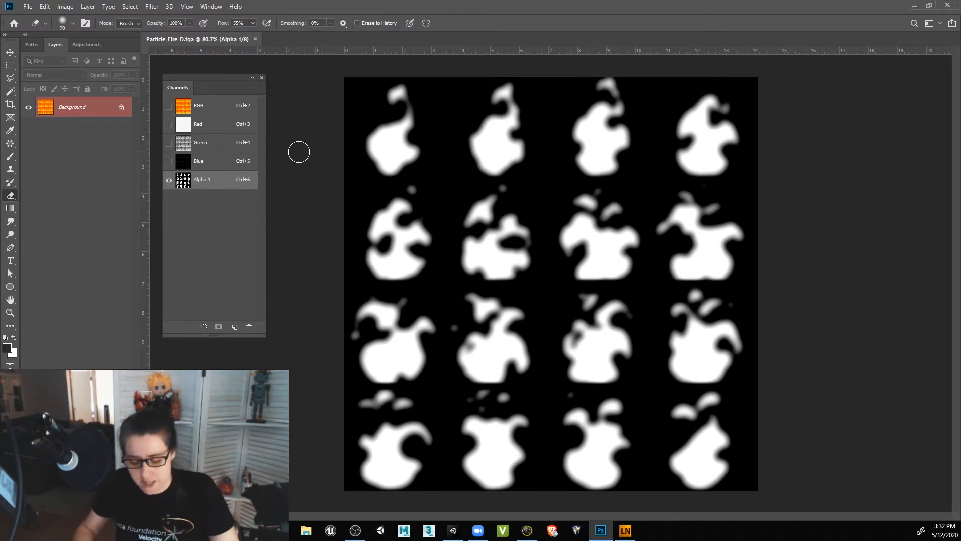
# - Save the texture as Particle_Fire_D.tga in Targa format with alpha channels at 32 bits/pixel, replacing the existing file
pyautogui.hotkey('ctrl', 'shift', 's')
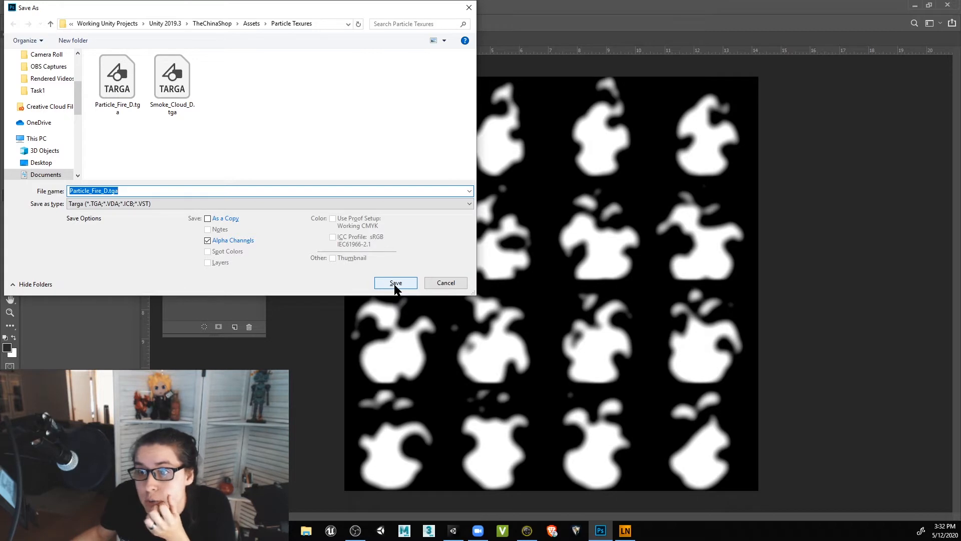
pyautogui.moveTo(337, 11); pyautogui.dragTo(376, 65)
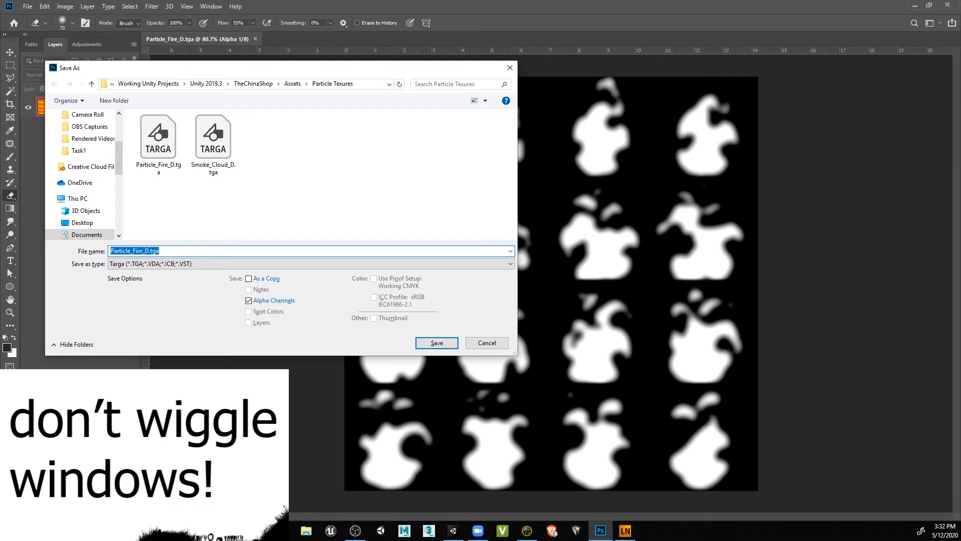
pyautogui.press('Return')
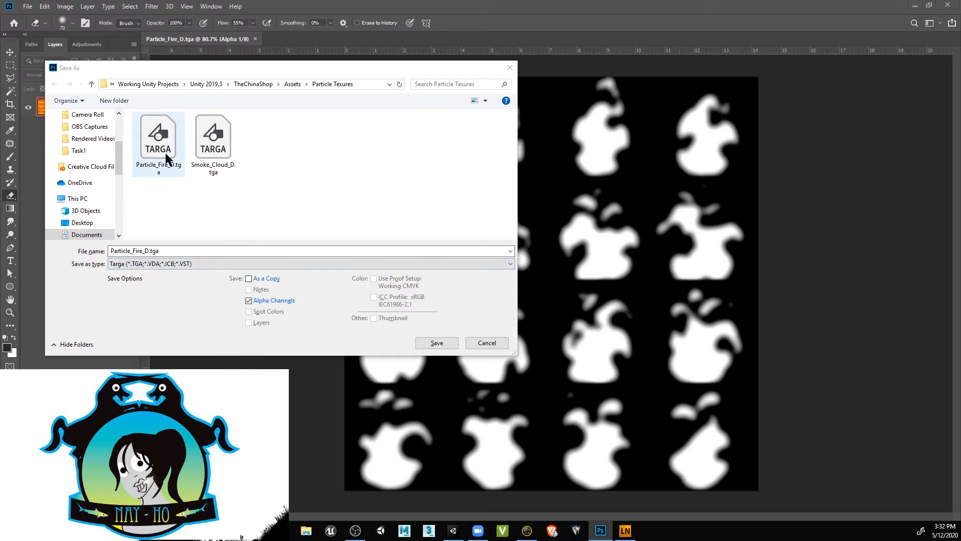
pyautogui.click(158, 167)
pyautogui.click(437, 343)
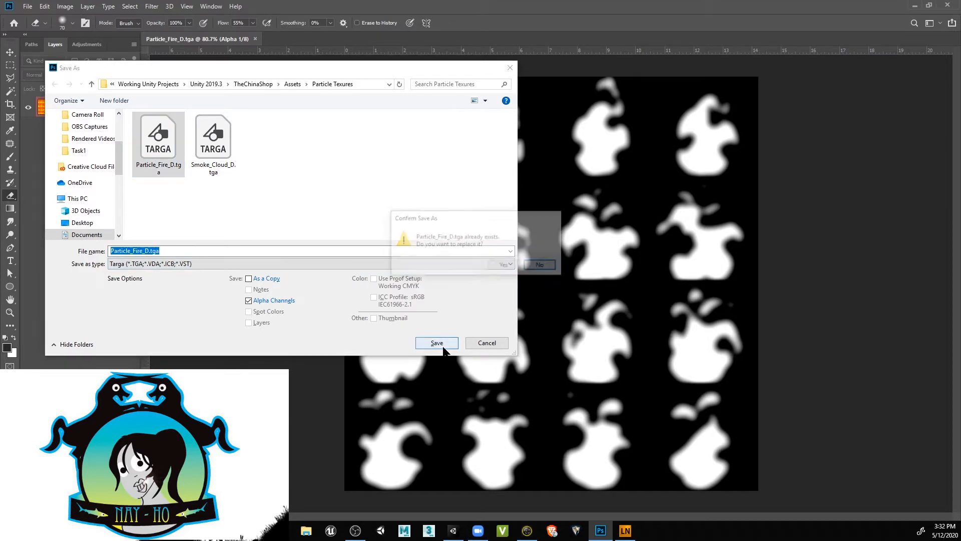
pyautogui.click(502, 266)
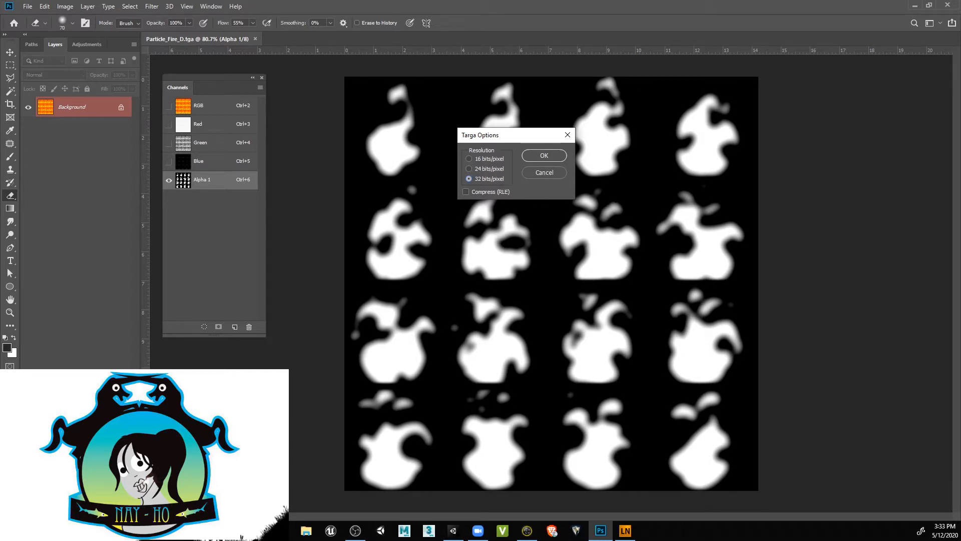
pyautogui.click(546, 156)
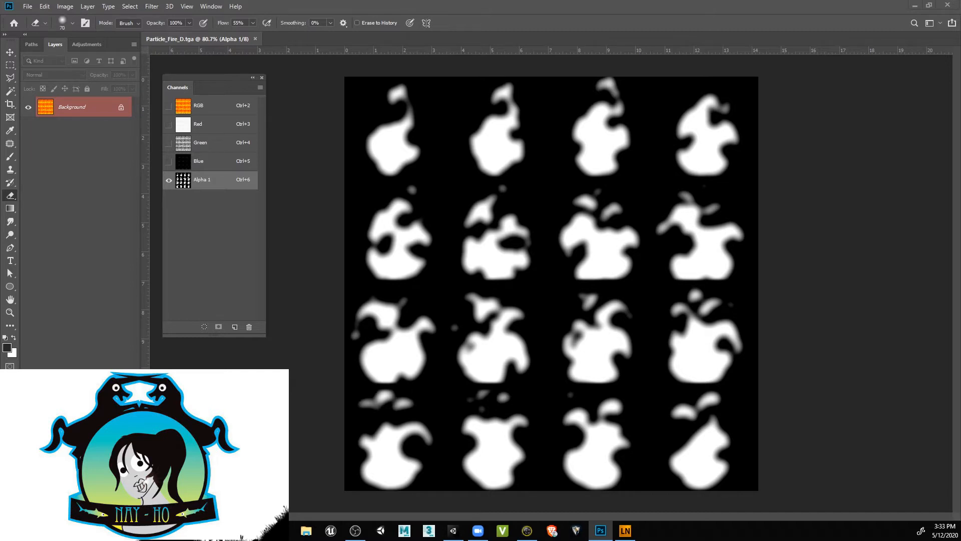
# - Return to Unity and compare the Fire_Particle_MAT preview with the Particle_Fire_D texture
pyautogui.click(915, 5)
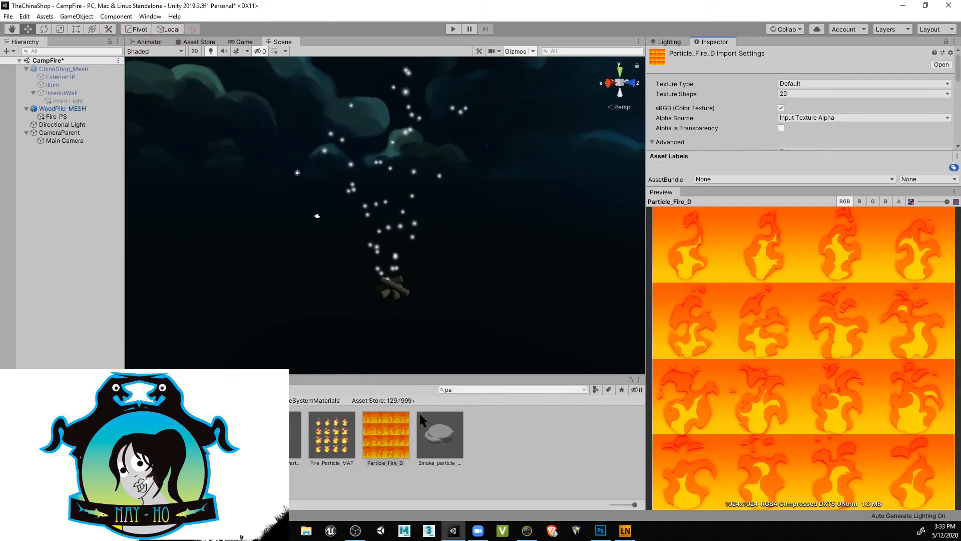
pyautogui.click(338, 431)
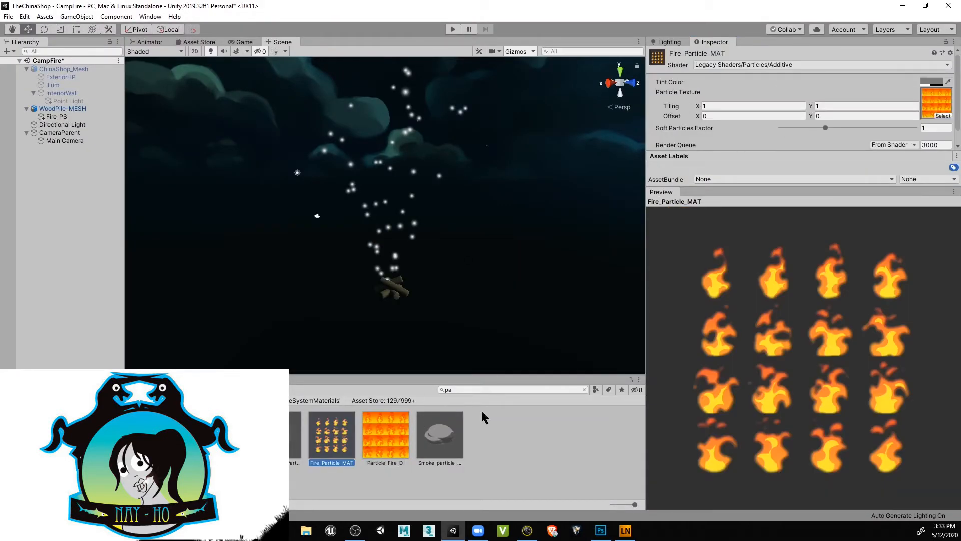
pyautogui.click(376, 430)
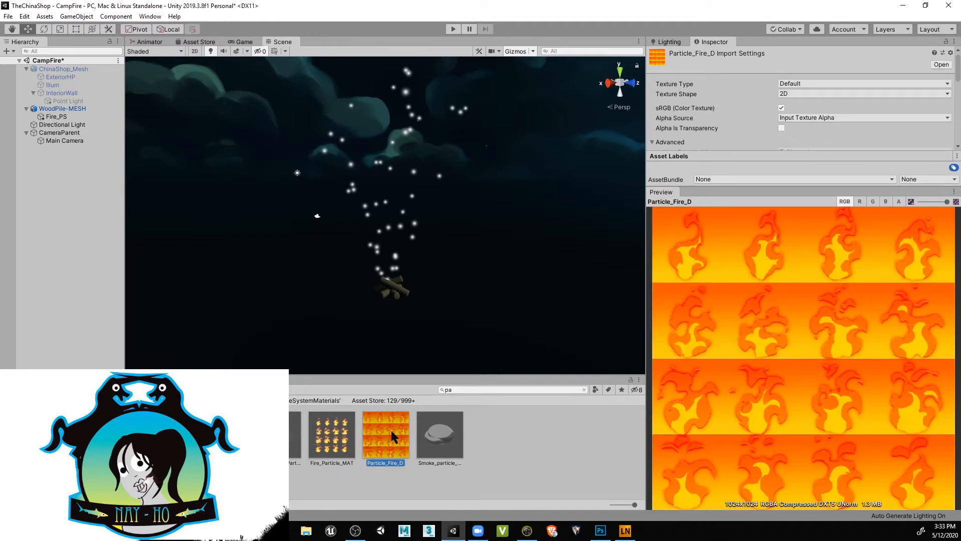
# - Search the project for "fire" and set the rendering mode of Fire_PS_MAT to Cutout
pyautogui.click(454, 391)
pyautogui.write('fire')
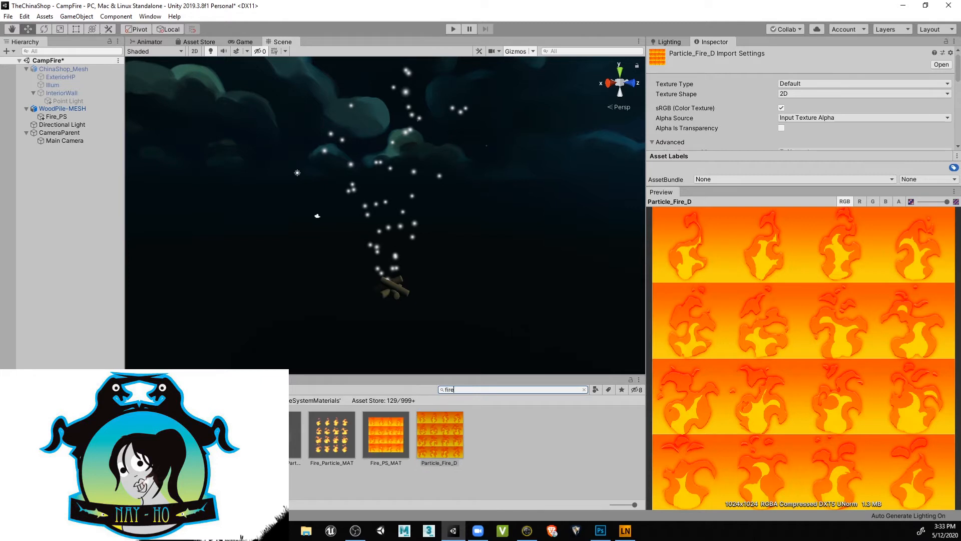
pyautogui.click(380, 418)
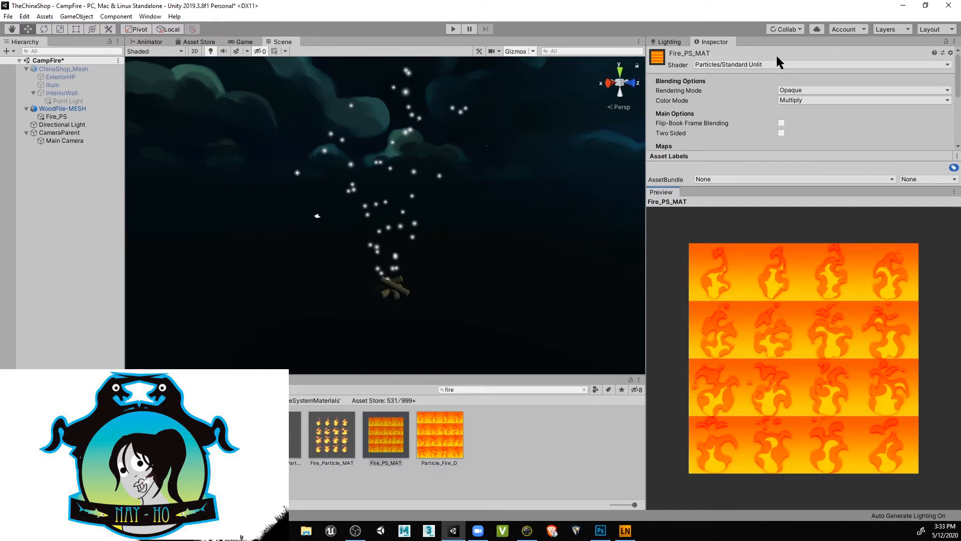
pyautogui.scroll(-3, 785, 89)
pyautogui.scroll(3, 787, 95)
pyautogui.click(809, 90)
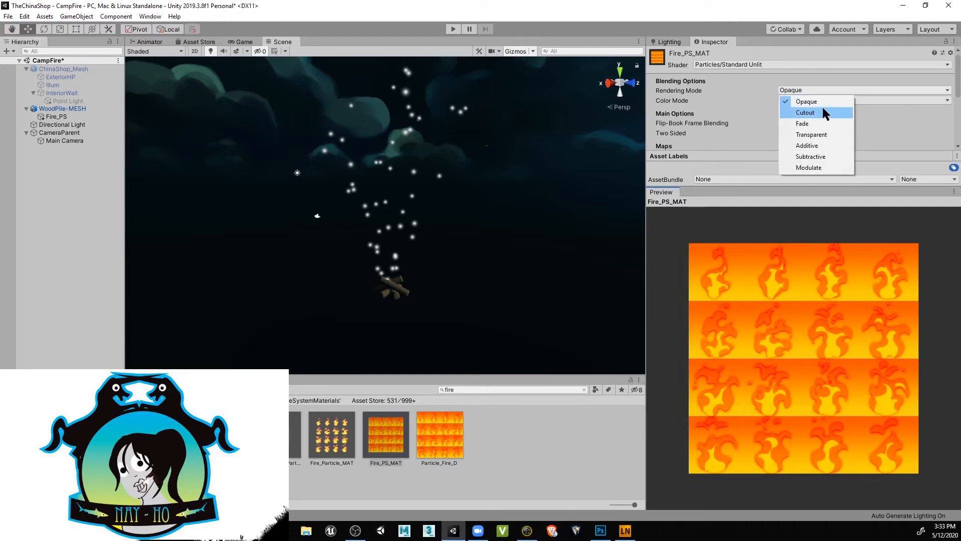
pyautogui.click(823, 109)
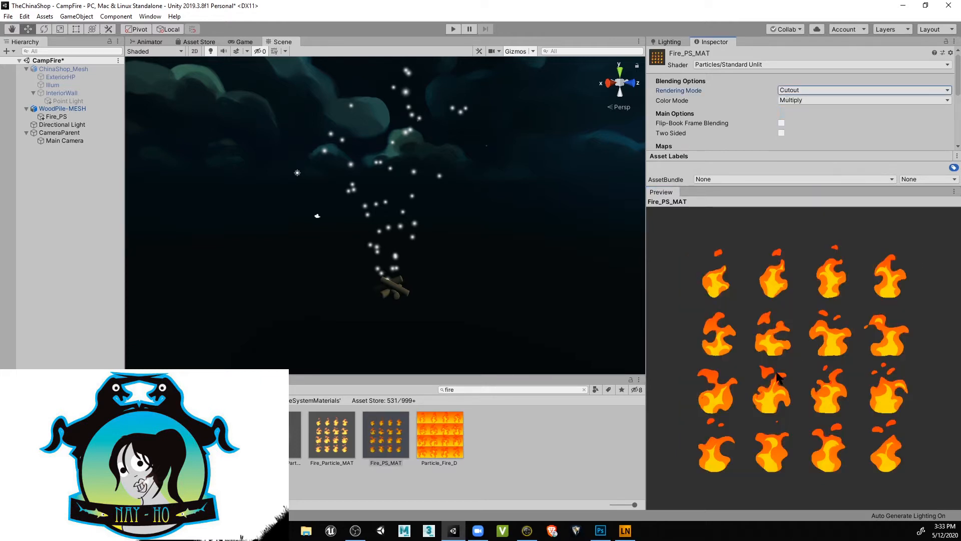
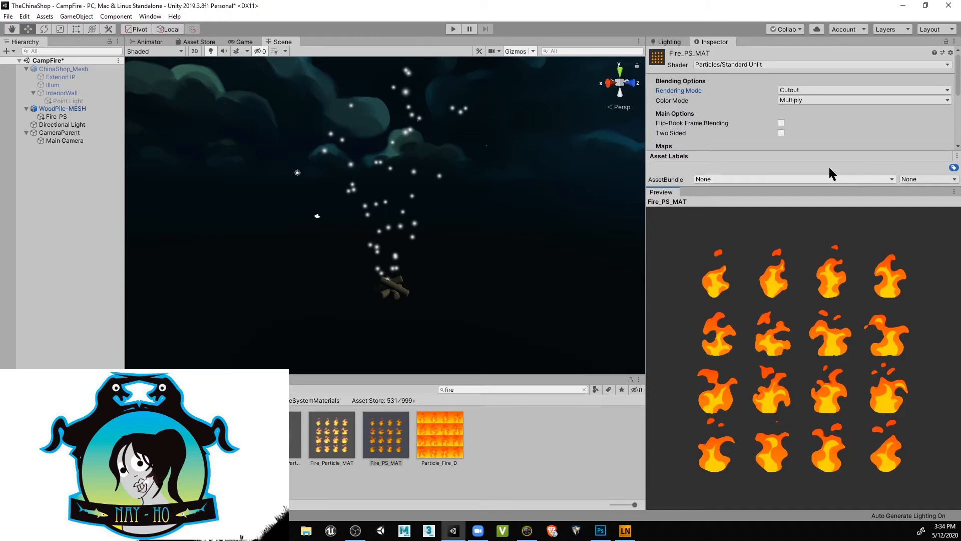
# - Lower the Alpha Cutoff of Fire_PS_MAT to about 0.348
pyautogui.scroll(-5, 790, 114)
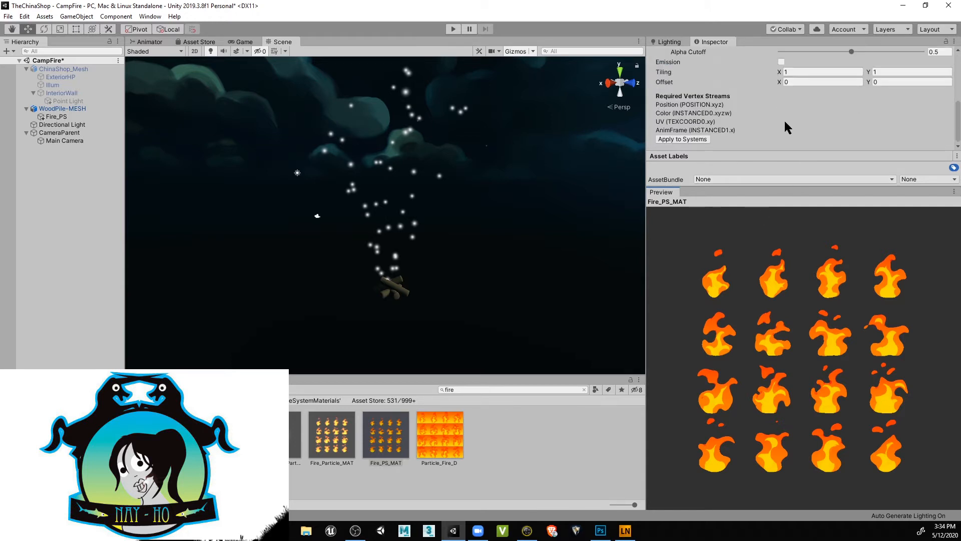
pyautogui.scroll(3, 784, 119)
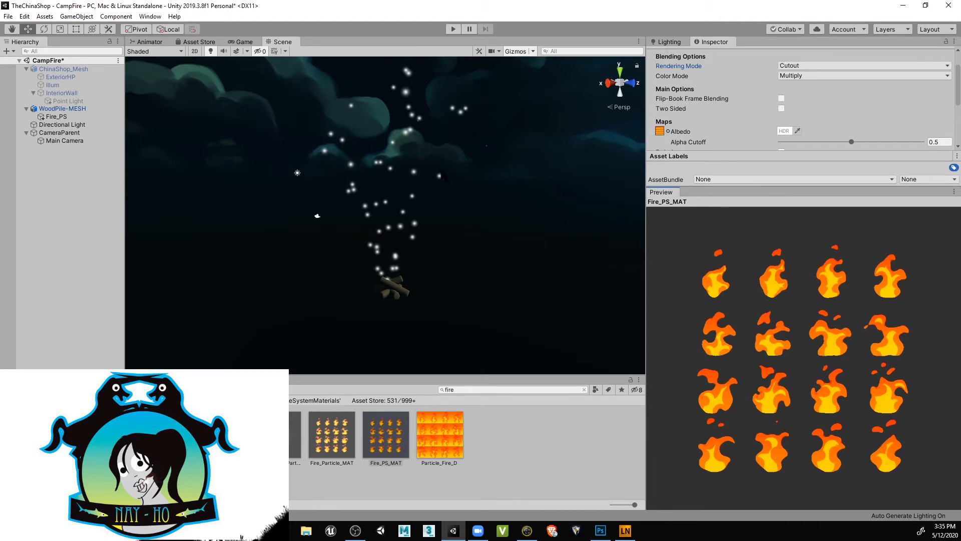
pyautogui.moveTo(852, 142); pyautogui.dragTo(807, 158)
pyautogui.moveTo(815, 158); pyautogui.dragTo(827, 93)
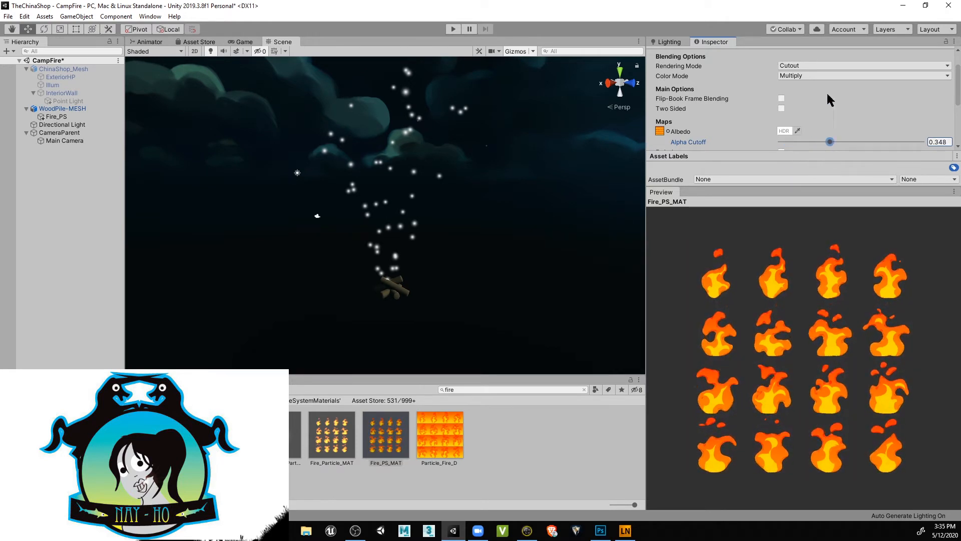
# - Try the Fade and Transparent rendering modes on Fire_PS_MAT and settle on Additive
pyautogui.scroll(2, 847, 115)
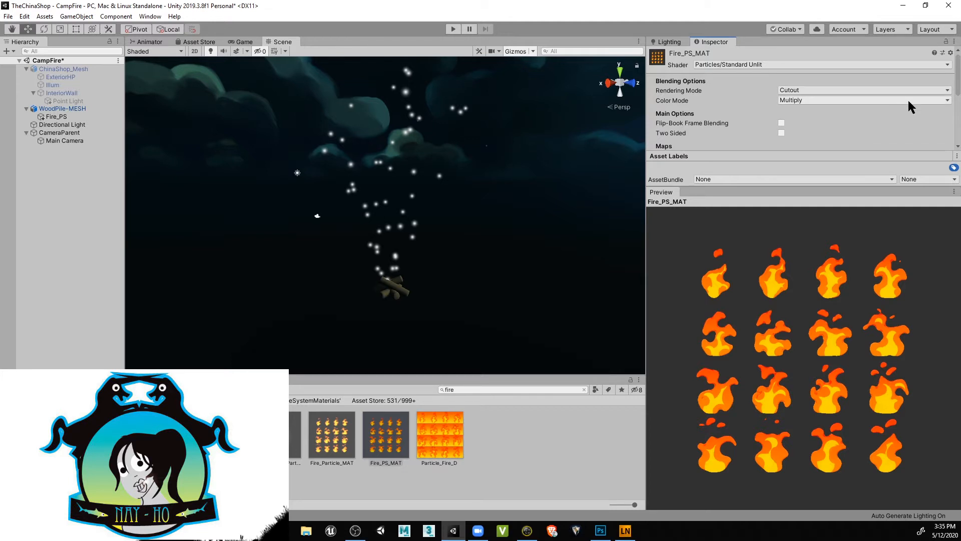
pyautogui.click(855, 90)
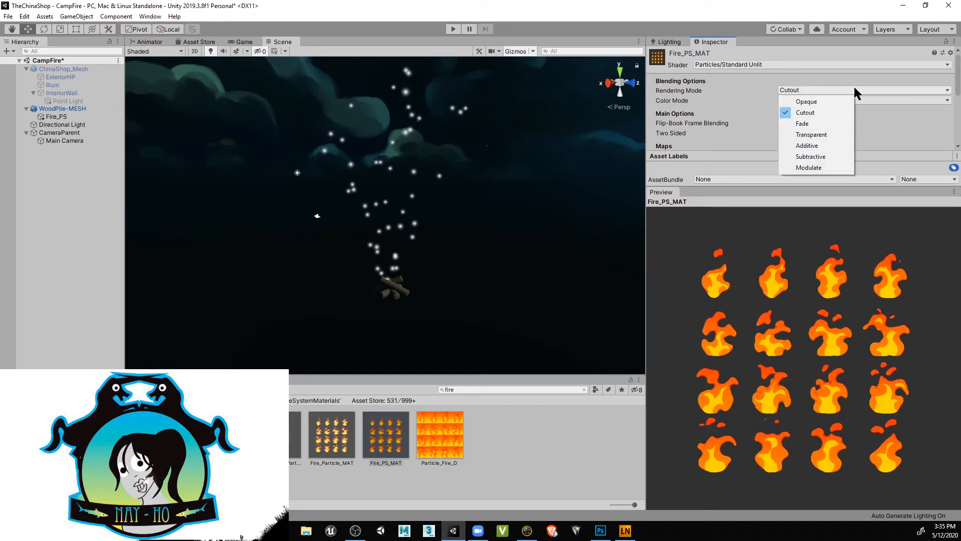
pyautogui.click(812, 125)
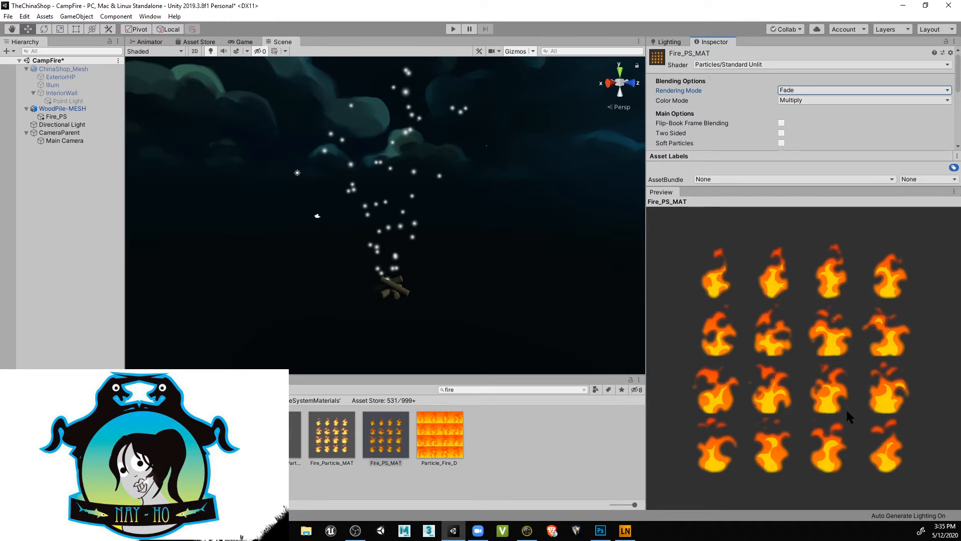
pyautogui.click(828, 86)
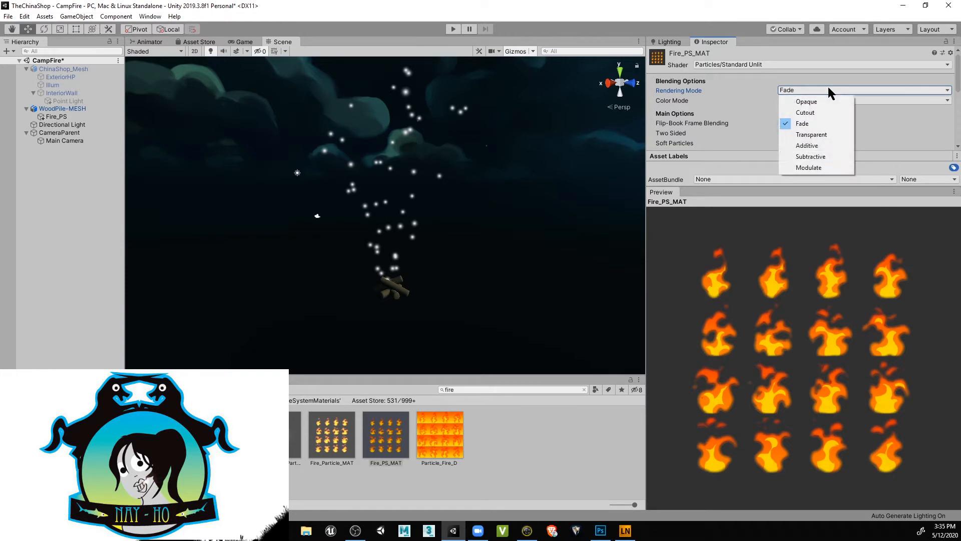
pyautogui.click(819, 135)
pyautogui.click(840, 89)
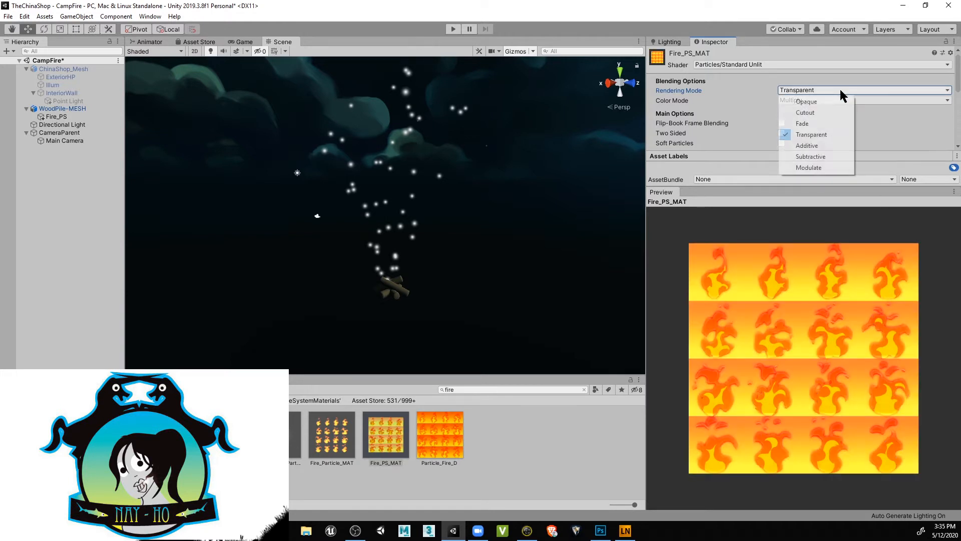
pyautogui.click(832, 145)
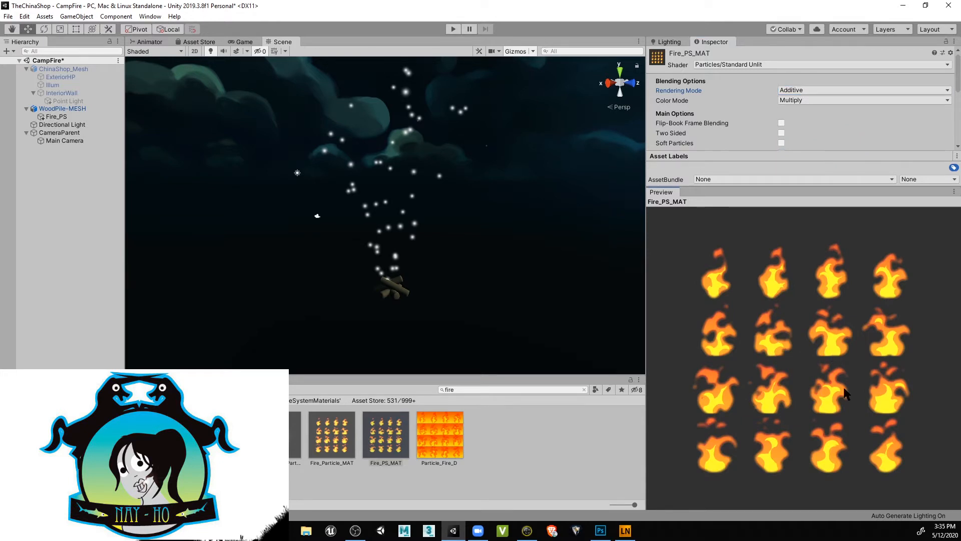
# - Try the Additive, Subtractive and Overlay color modes on Fire_PS_MAT and return to Multiply, keeping the rendering mode on Additive
pyautogui.click(806, 98)
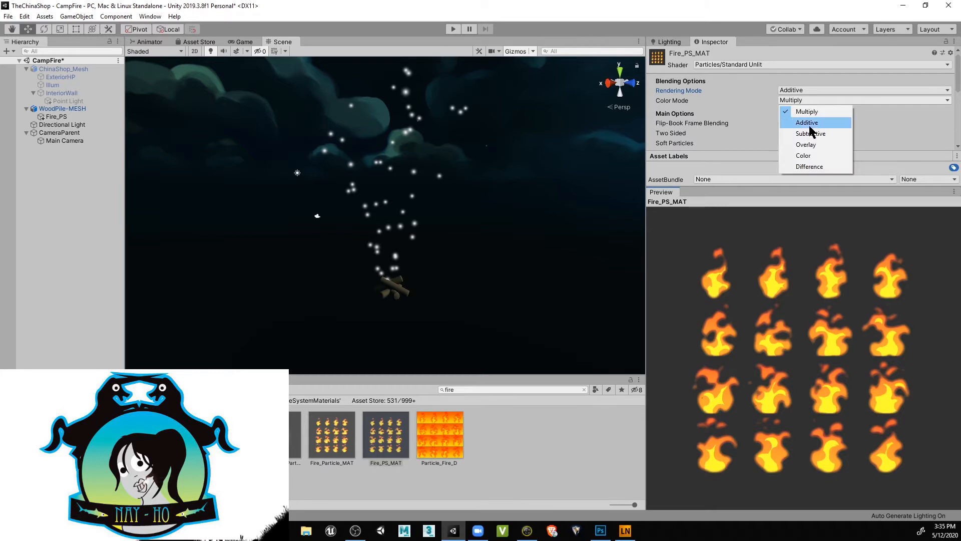
pyautogui.click(809, 125)
pyautogui.click(807, 100)
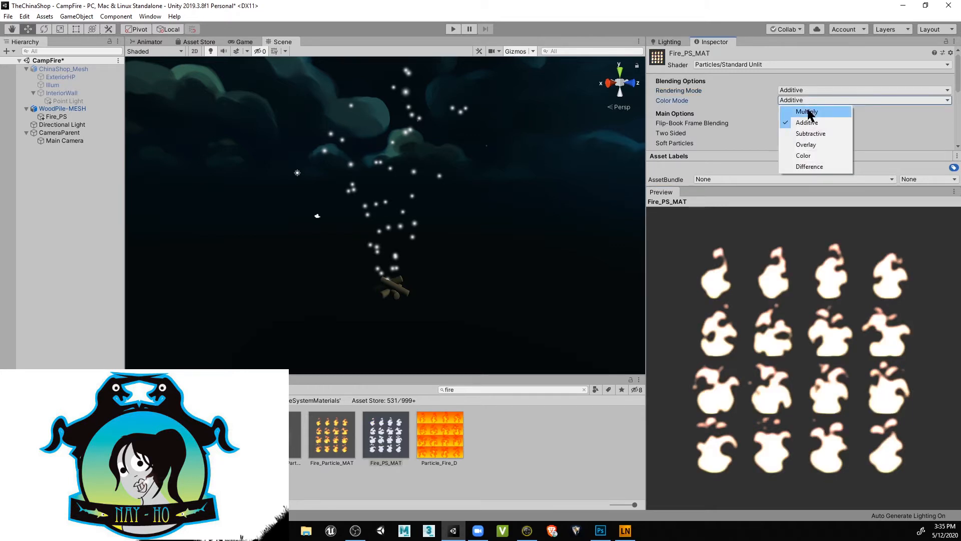
pyautogui.click(810, 133)
pyautogui.click(807, 101)
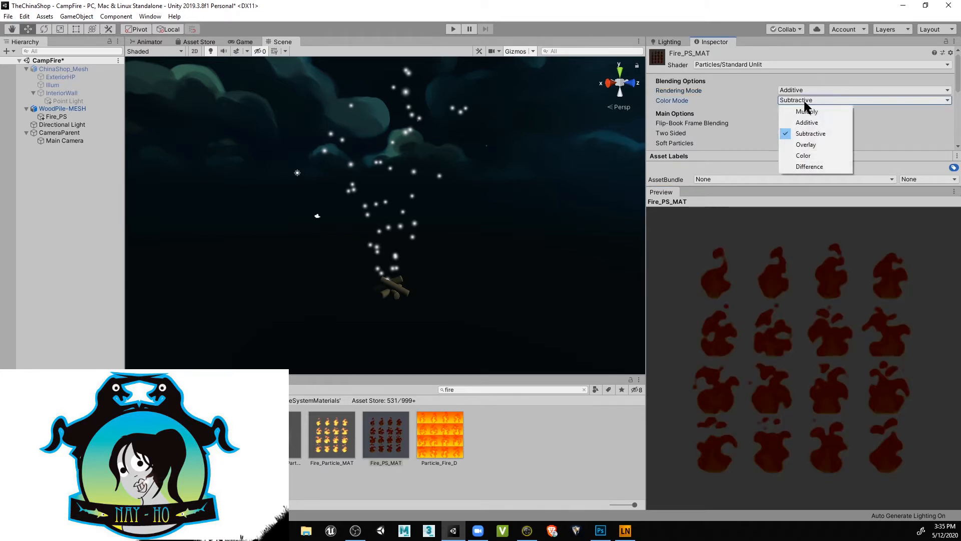
pyautogui.click(807, 146)
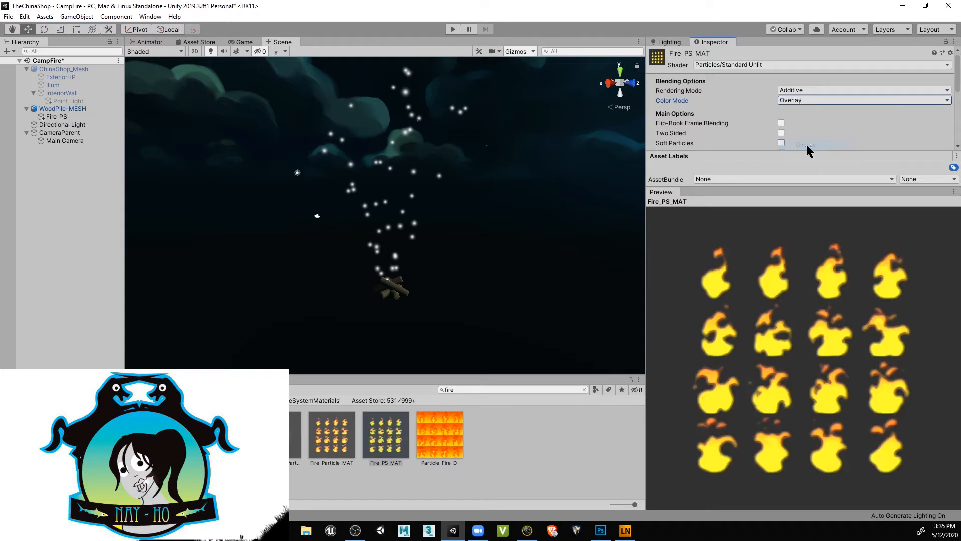
pyautogui.click(801, 101)
pyautogui.click(807, 112)
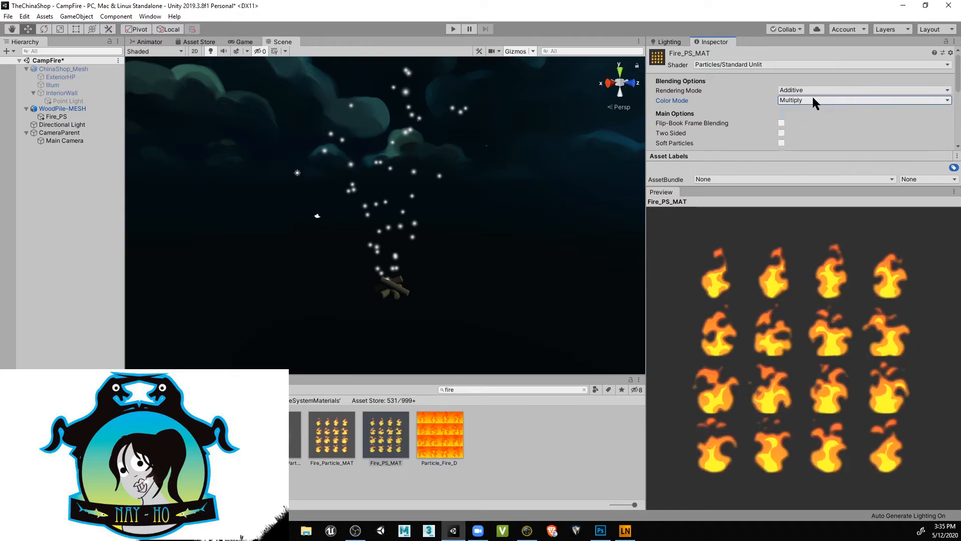
pyautogui.click(803, 90)
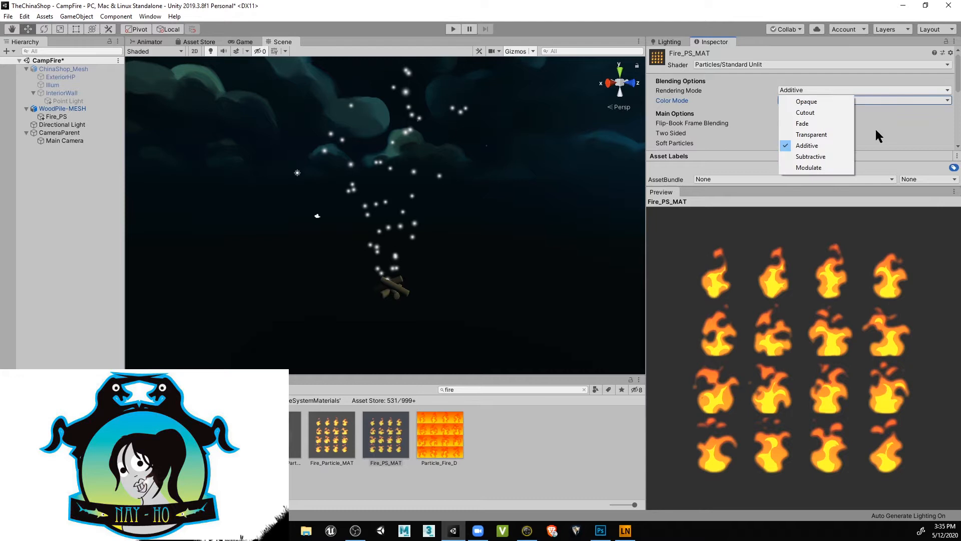
pyautogui.click(843, 145)
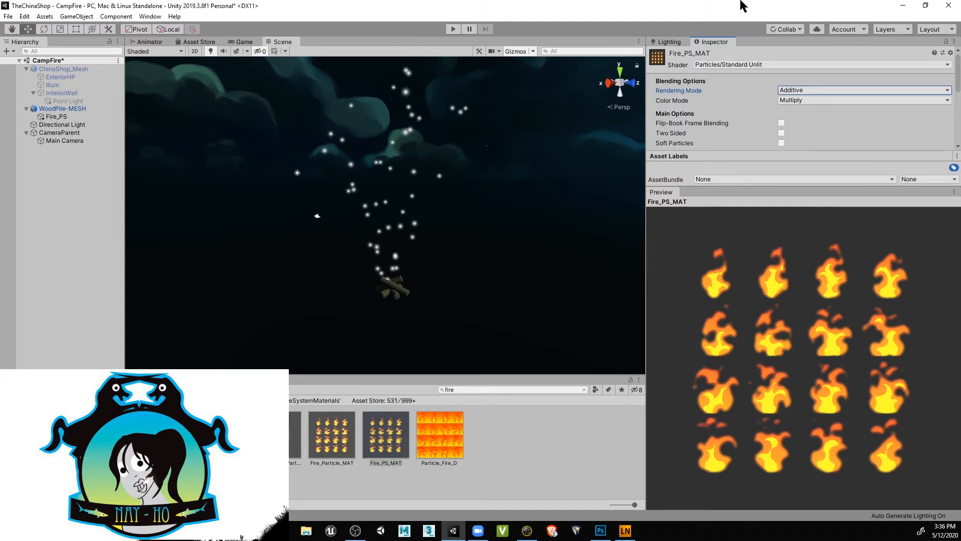
# - Assign Fire_PS_MAT as the Renderer material of the Fire_PS particle system
pyautogui.click(666, 42)
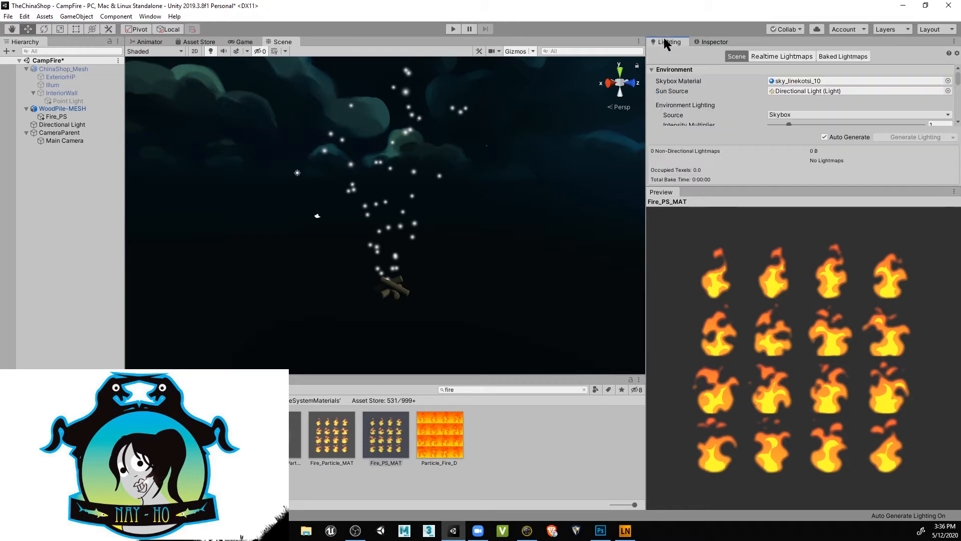
pyautogui.click(714, 42)
pyautogui.click(55, 117)
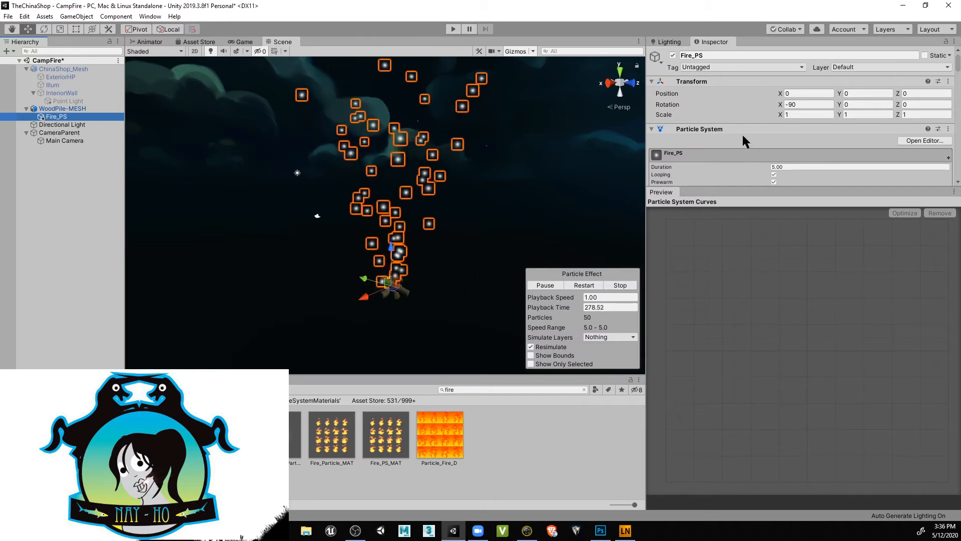
pyautogui.scroll(-20, 743, 143)
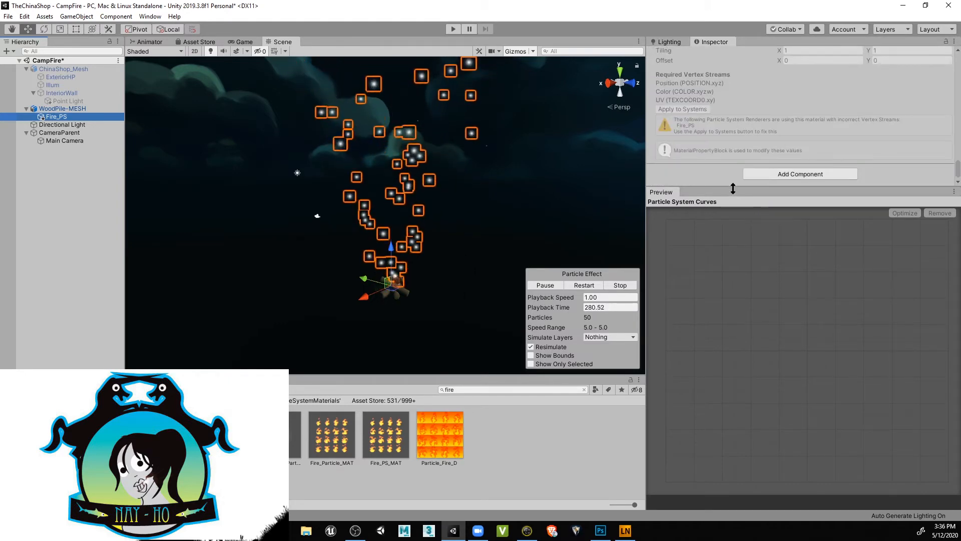
pyautogui.moveTo(731, 187); pyautogui.dragTo(732, 385)
pyautogui.scroll(5, 746, 221)
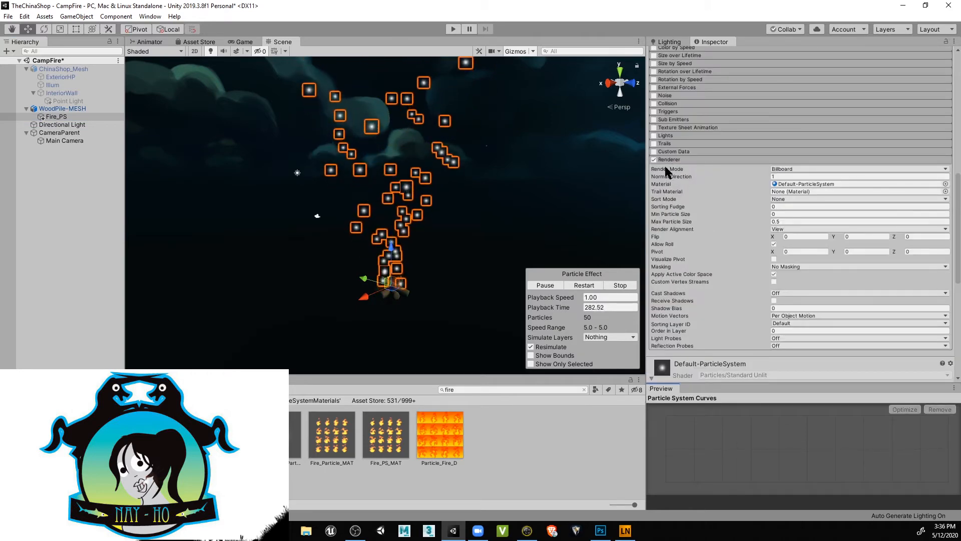
pyautogui.click(945, 183)
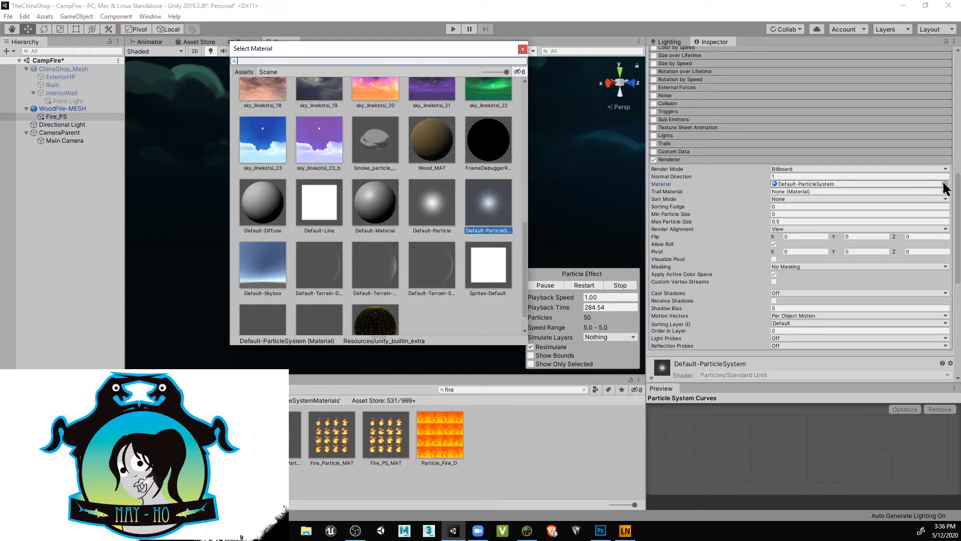
pyautogui.scroll(8, 420, 193)
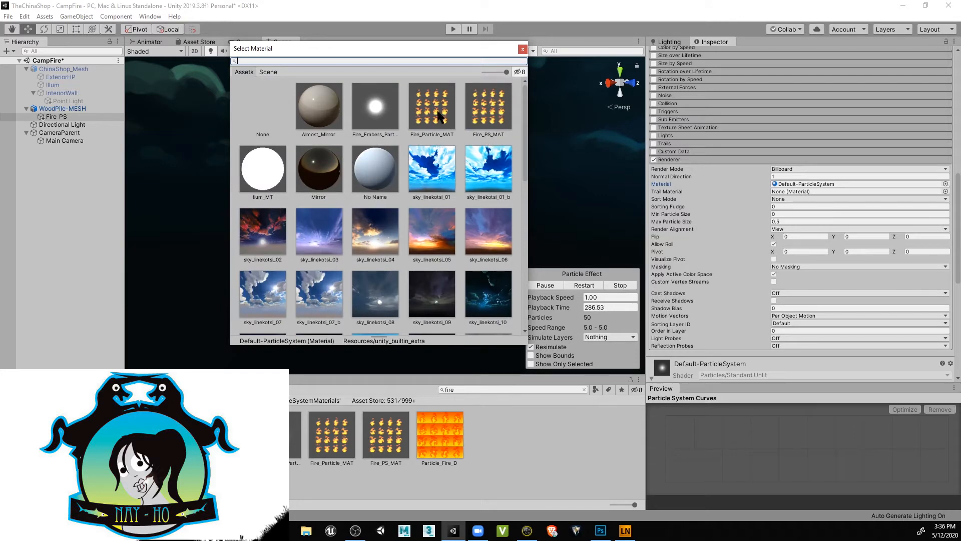
pyautogui.click(474, 116)
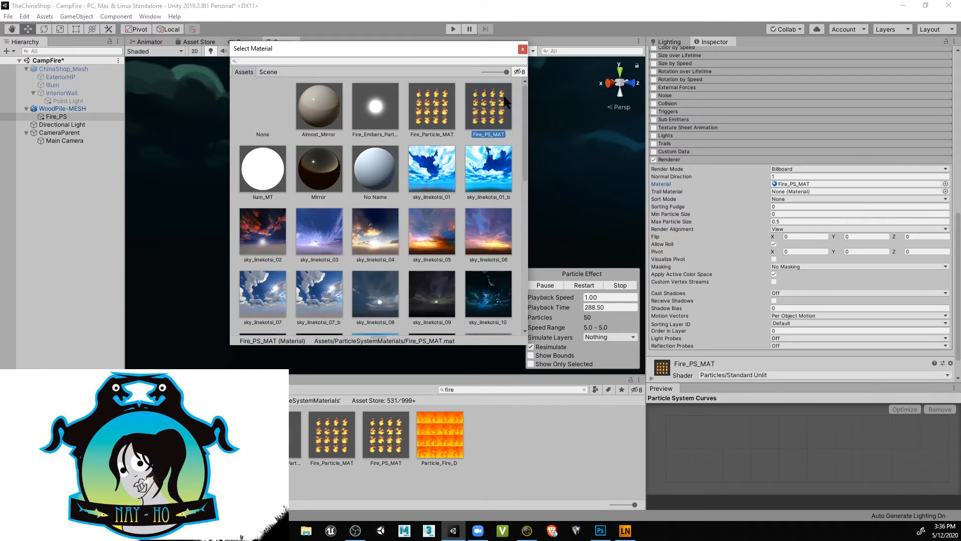
pyautogui.doubleClick(493, 110)
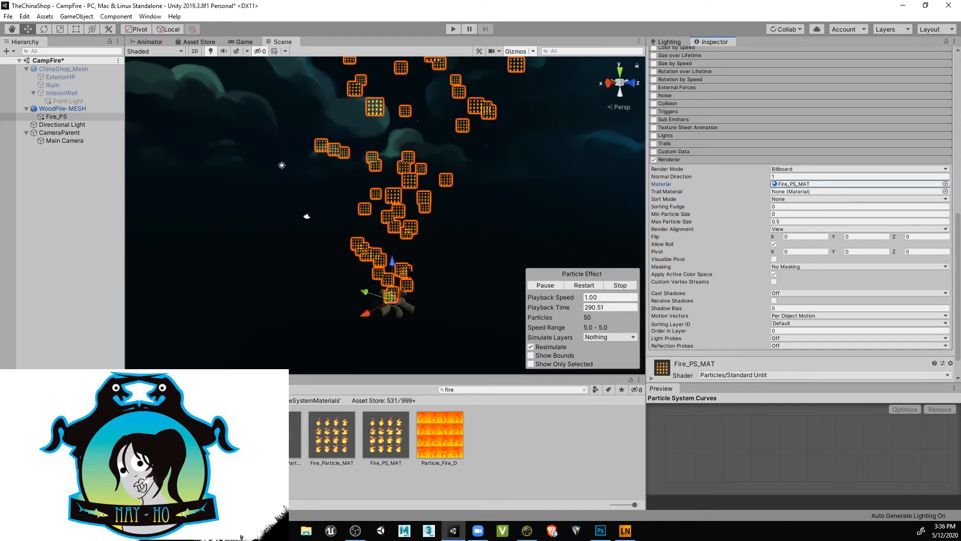
pyautogui.scroll(6, 402, 224)
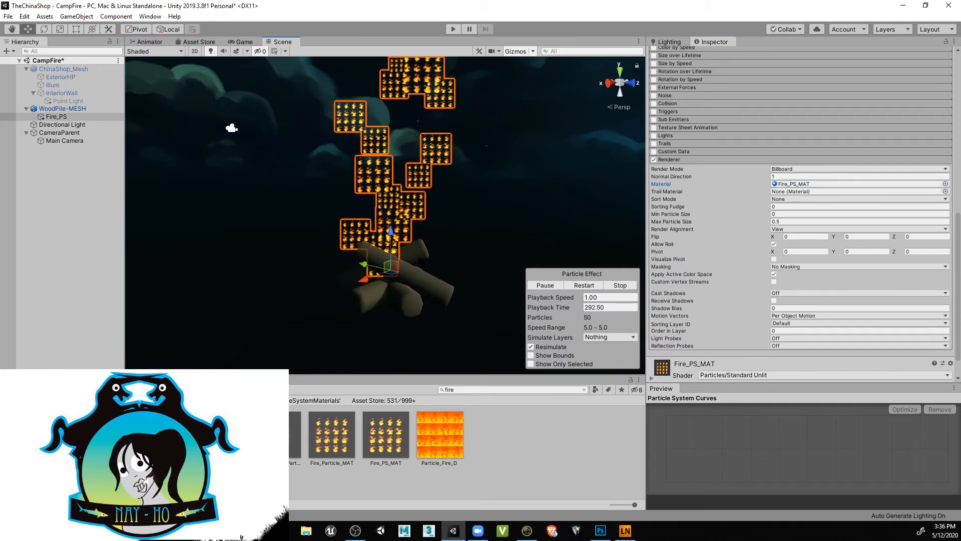
pyautogui.scroll(-5, 386, 216)
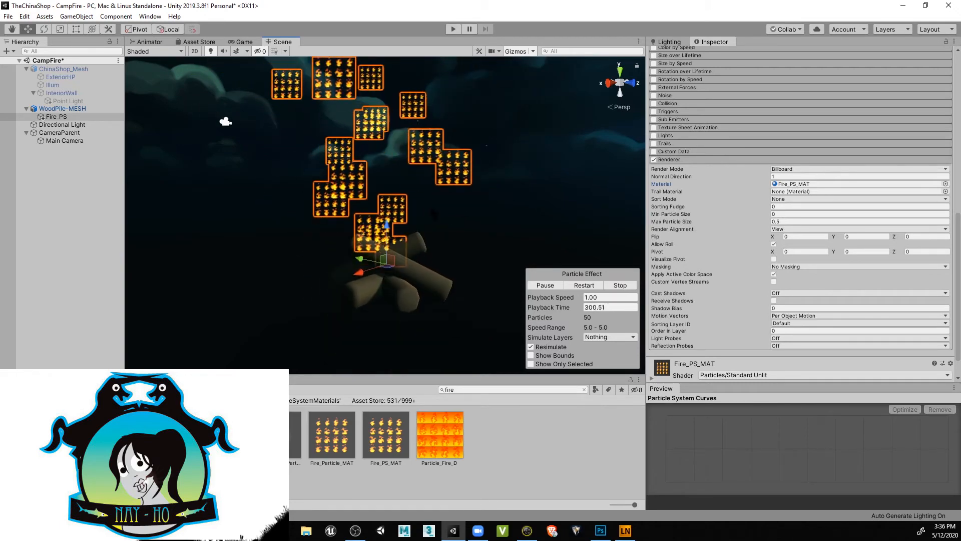
pyautogui.scroll(-2, 385, 215)
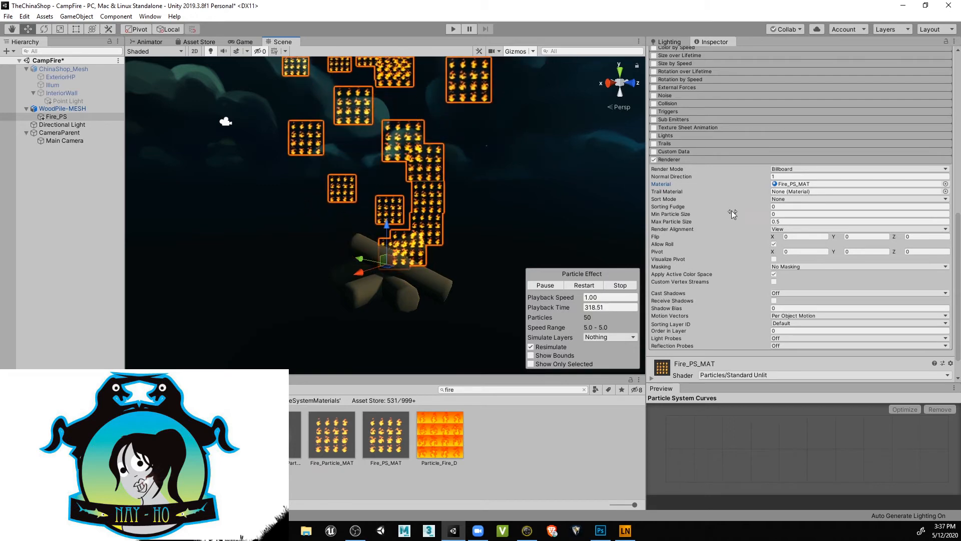
# - Expand and enable the Texture Sheet Animation module of the Fire_PS particle system
pyautogui.scroll(10, 732, 211)
pyautogui.scroll(-8, 737, 206)
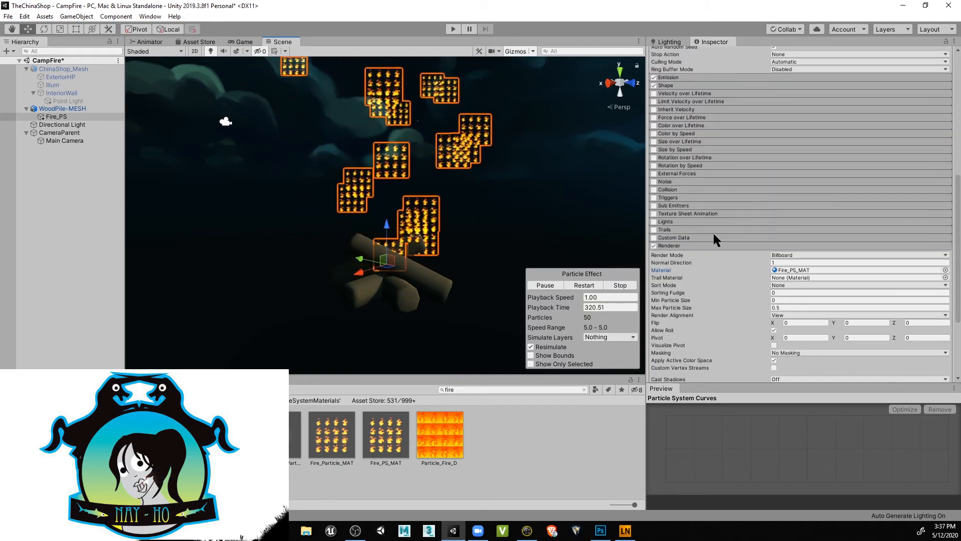
pyautogui.scroll(6, 779, 184)
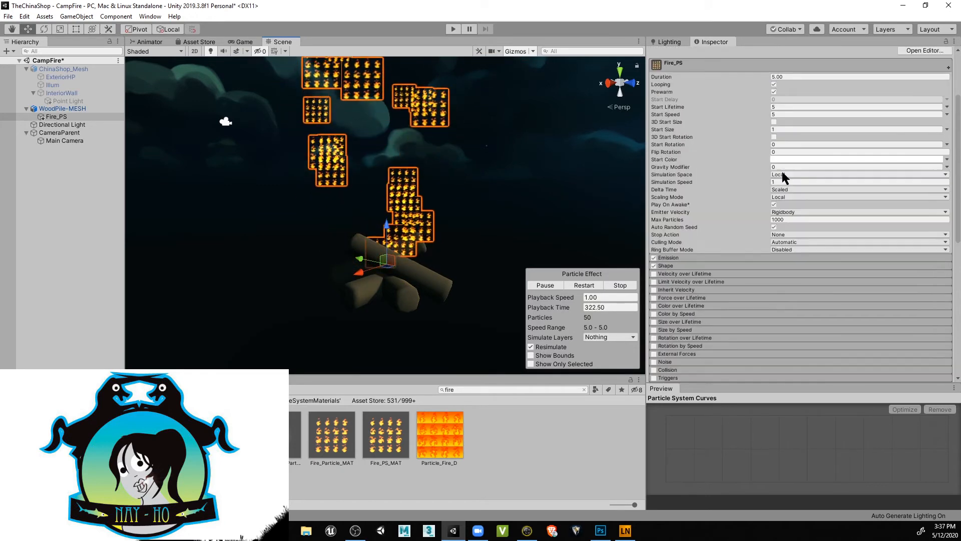
pyautogui.scroll(-3, 771, 170)
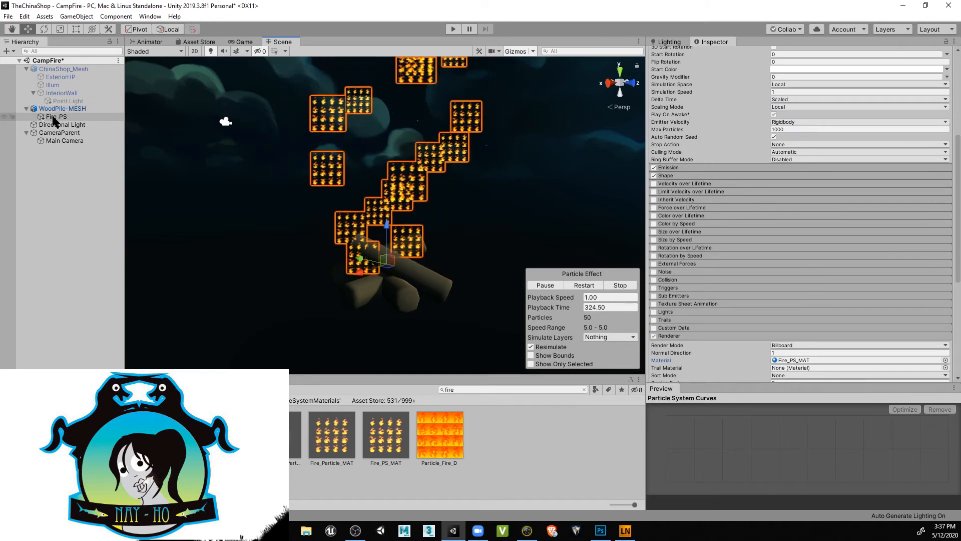
pyautogui.click(68, 117)
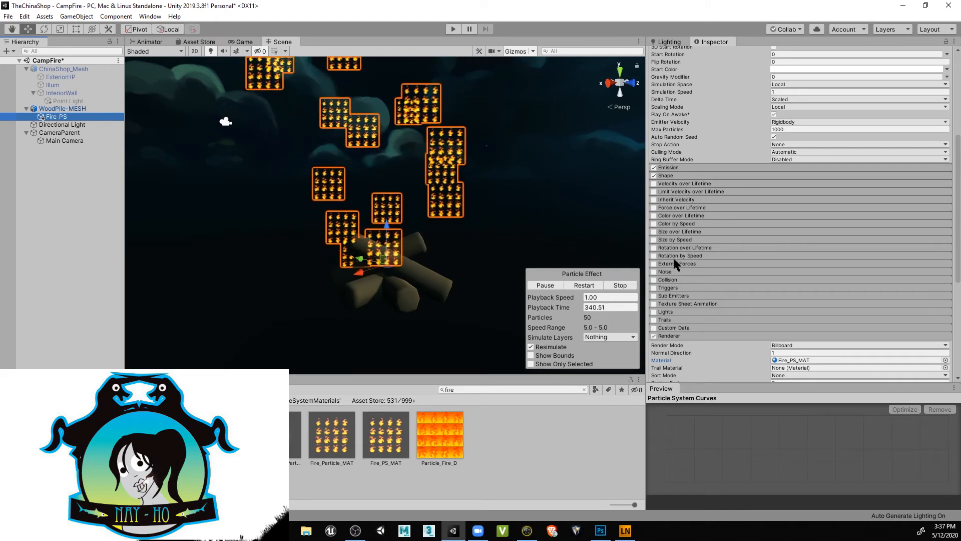
pyautogui.click(700, 304)
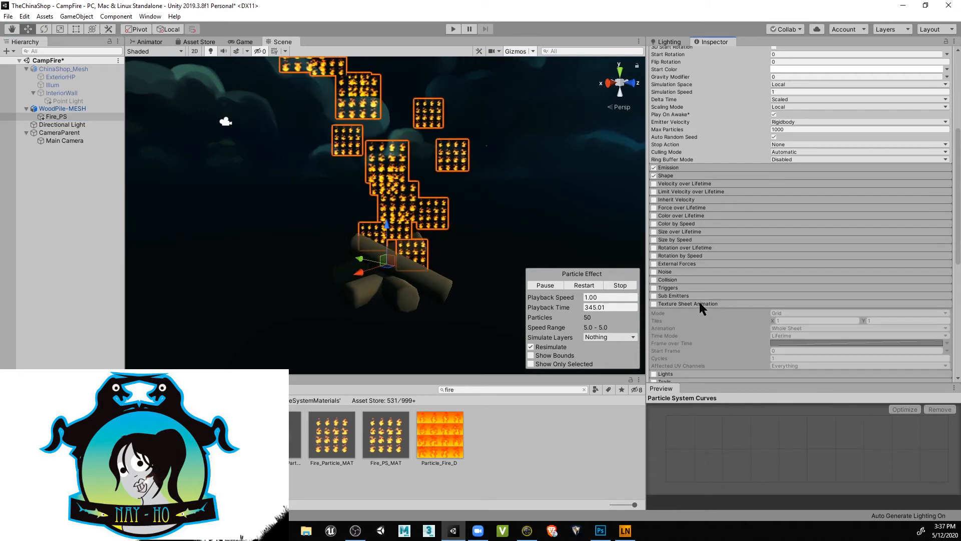
pyautogui.click(654, 303)
pyautogui.scroll(-3, 735, 296)
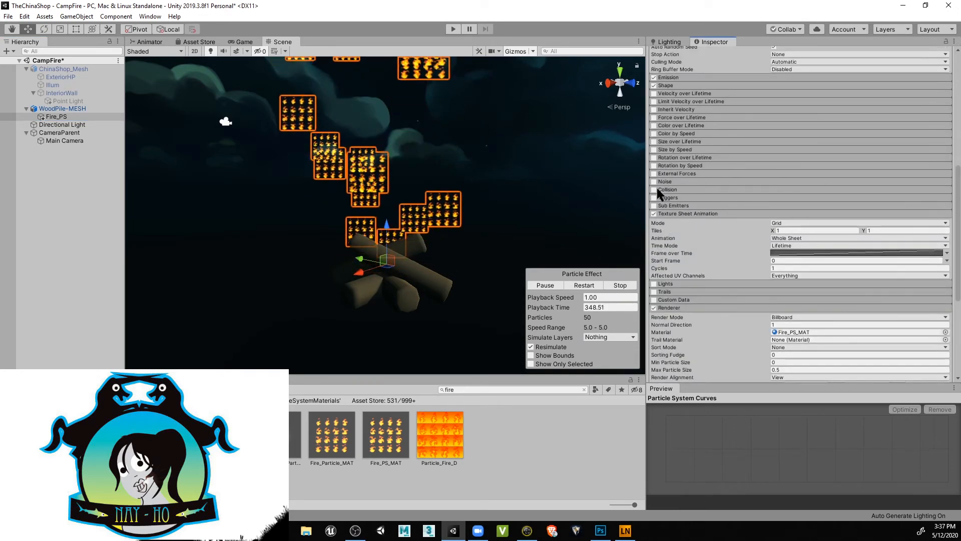
# - Turn the Texture Sheet Animation module of Fire_PS off and back on, leaving its settings expanded
pyautogui.click(654, 214)
pyautogui.click(680, 214)
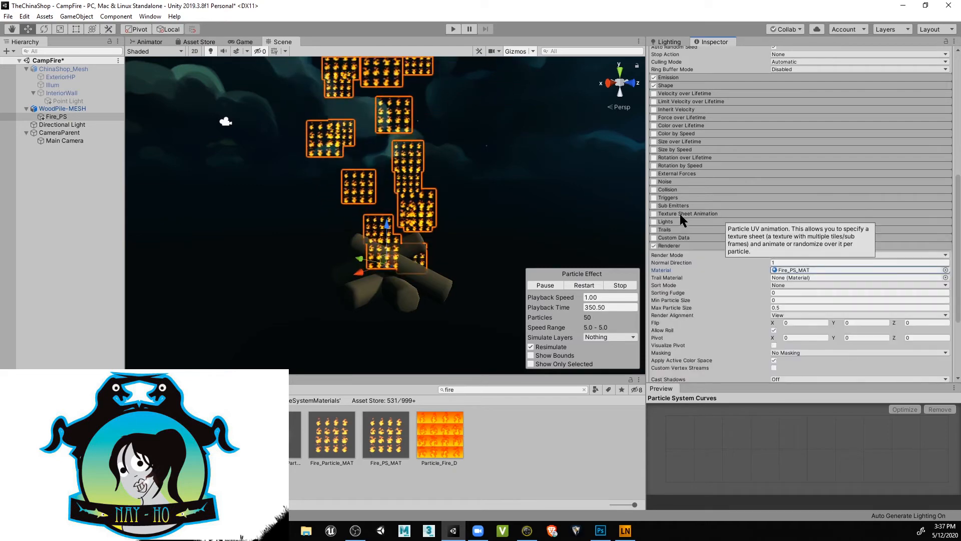
pyautogui.click(698, 214)
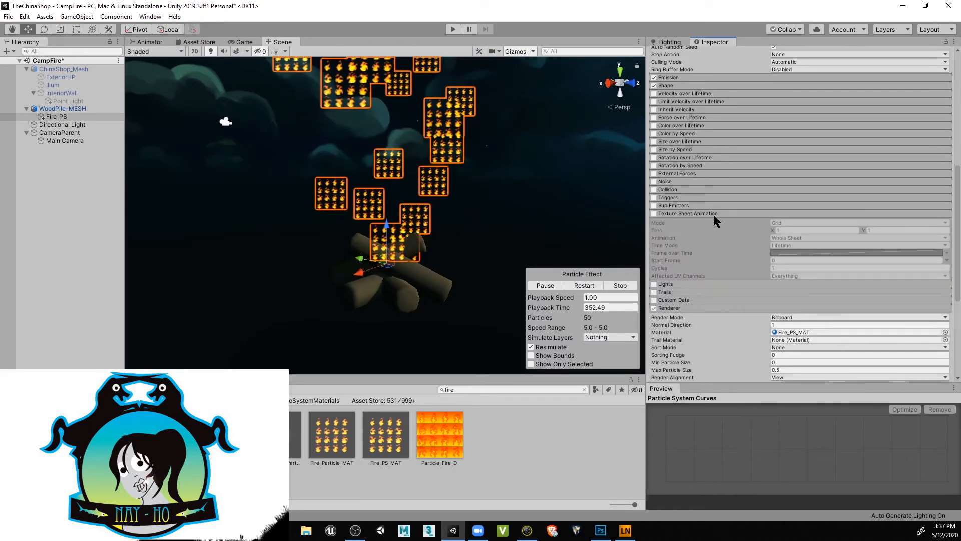
pyautogui.click(713, 215)
pyautogui.click(713, 214)
pyautogui.click(712, 214)
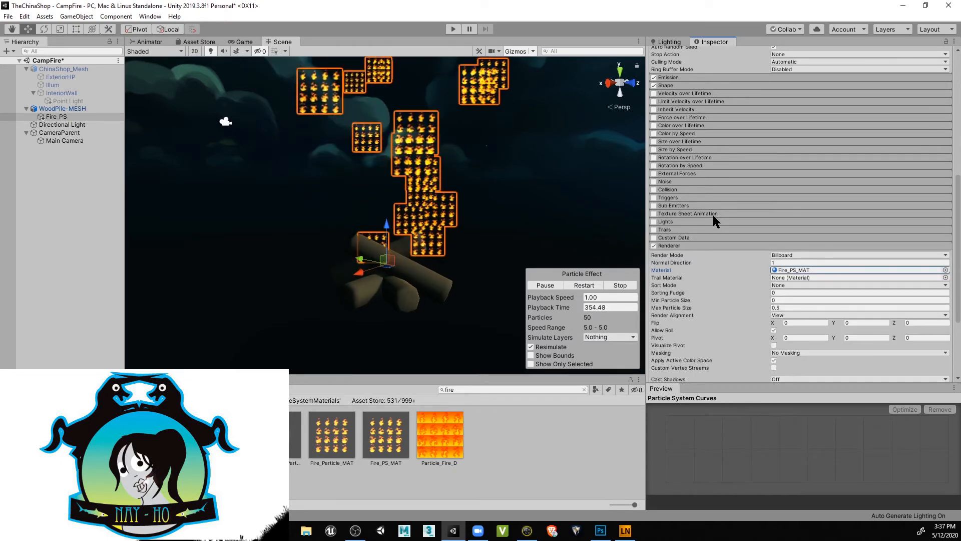
pyautogui.click(713, 215)
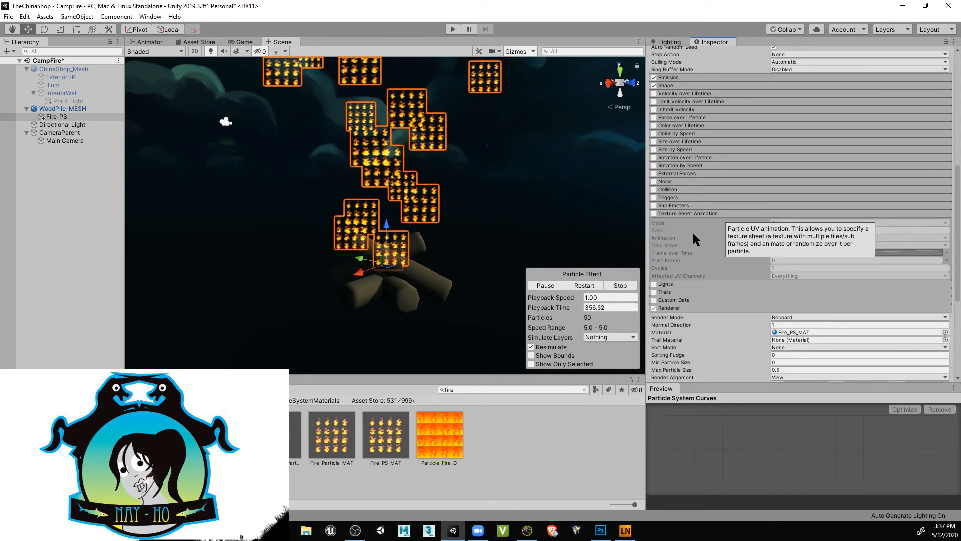
pyautogui.click(653, 213)
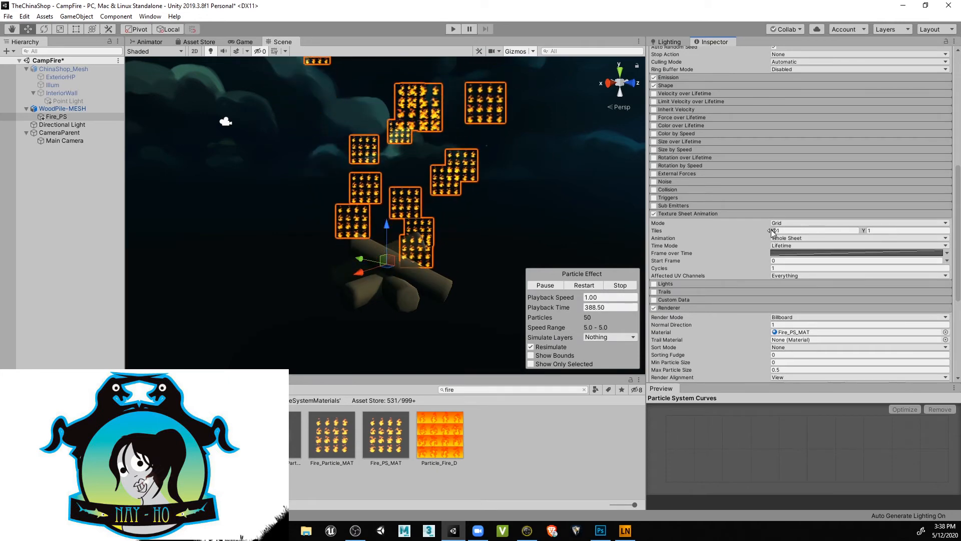
# - Set the Texture Sheet Animation tiles of the Fire_PS particle system to 4 in X and 4 in Y
pyautogui.moveTo(770, 230); pyautogui.dragTo(745, 230)
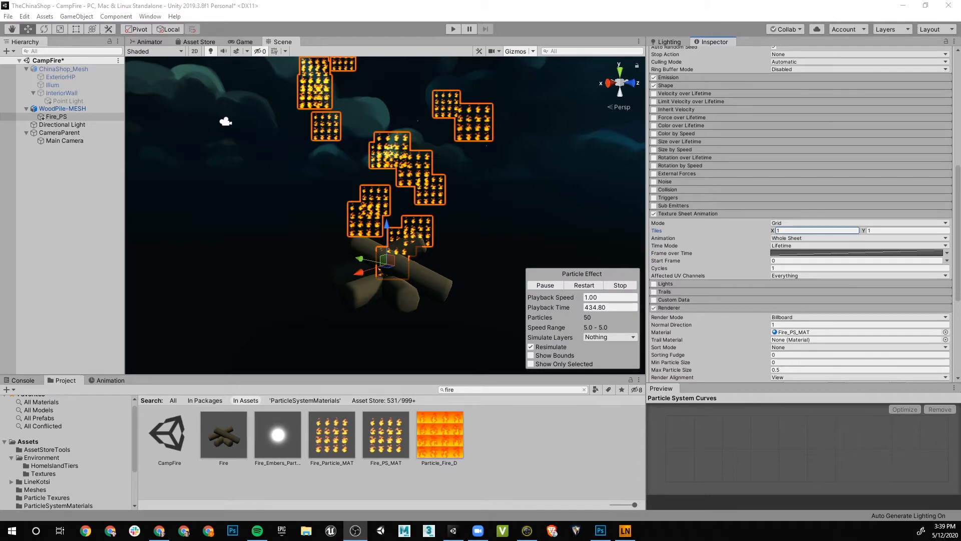
pyautogui.click(420, 263)
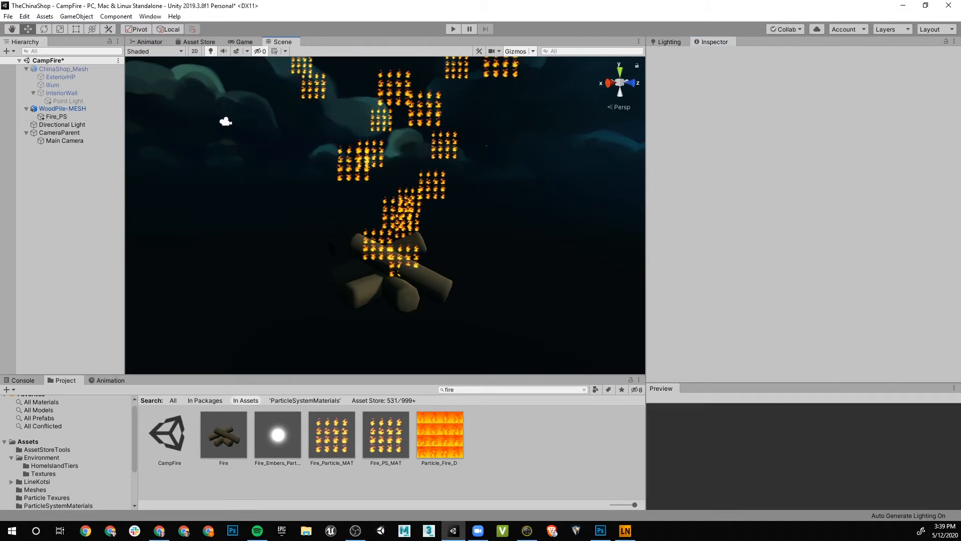
pyautogui.click(379, 253)
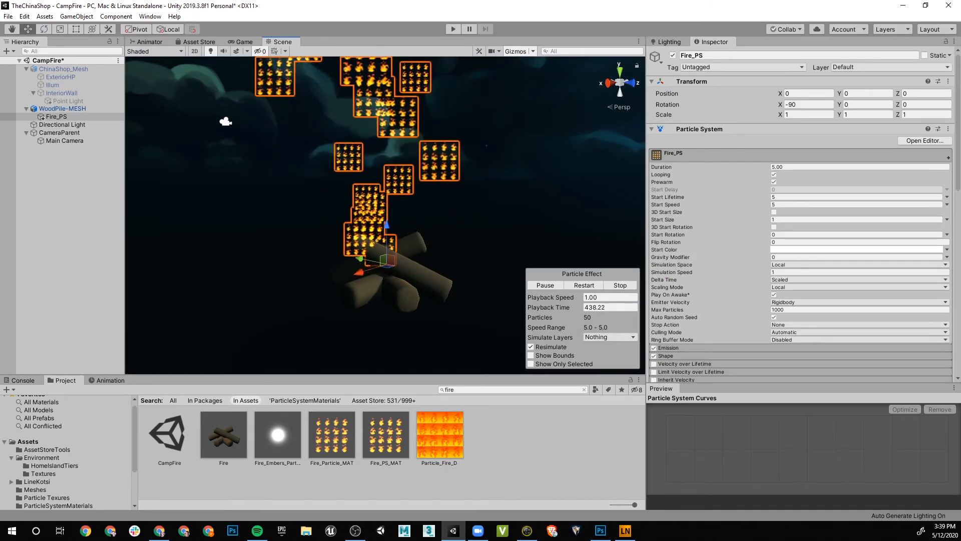
pyautogui.scroll(-10, 721, 210)
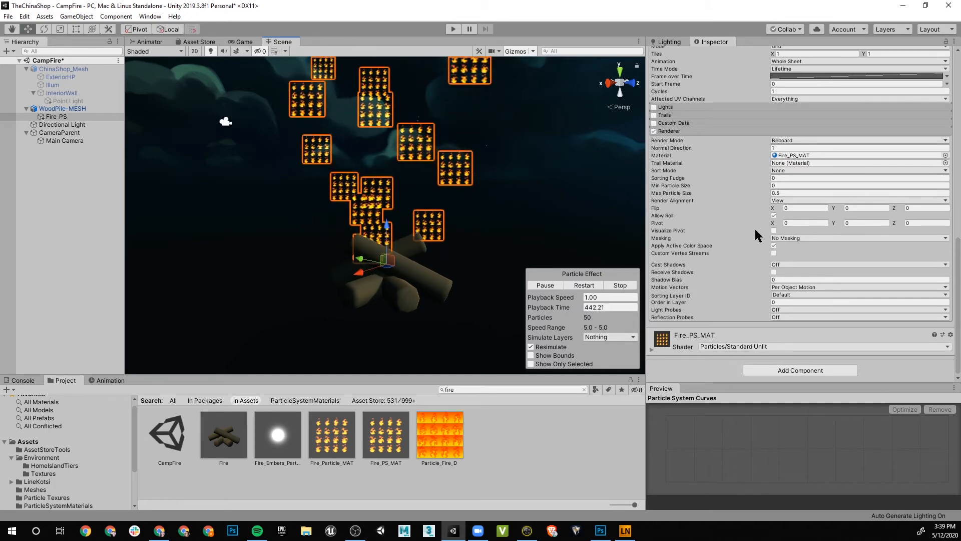
pyautogui.scroll(3, 732, 165)
pyautogui.click(782, 144)
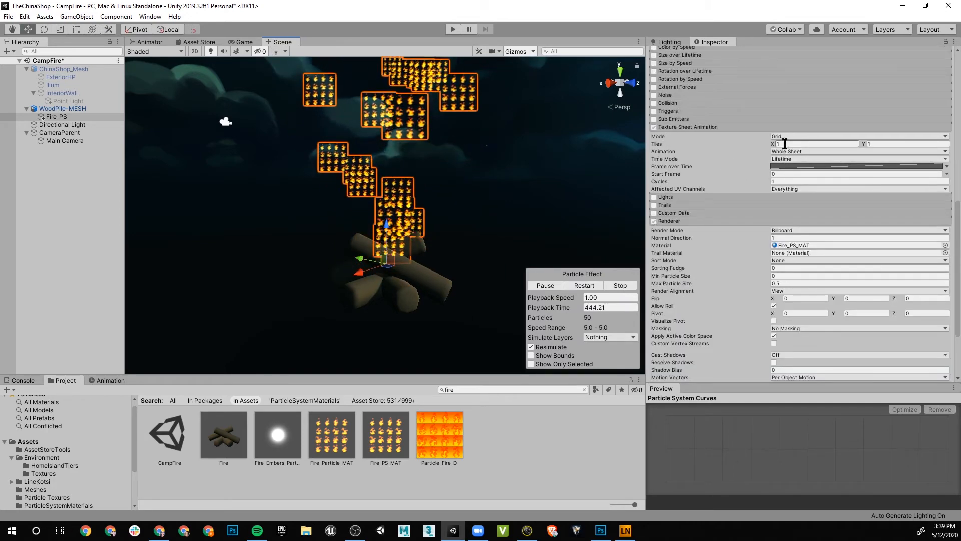
pyautogui.write('4')
pyautogui.press('Tab')
pyautogui.write('4')
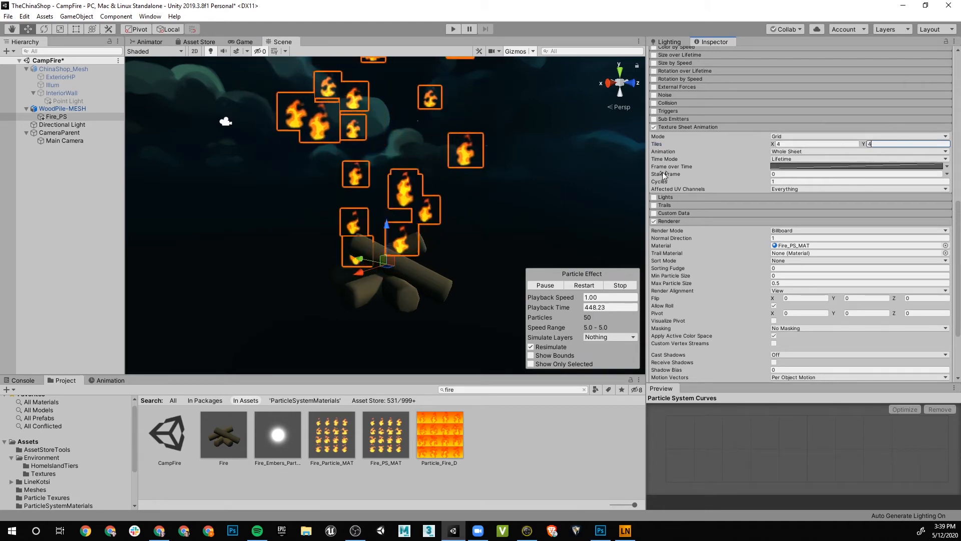
# - Collapse the Texture Sheet Animation module of Fire_PS and set the Emission module's Rate over Time to 1
pyautogui.keyDown('alt'); pyautogui.scroll(4, 436, 165); pyautogui.keyUp('alt')
pyautogui.keyDown('alt'); pyautogui.scroll(-10, 428, 171); pyautogui.keyUp('alt')
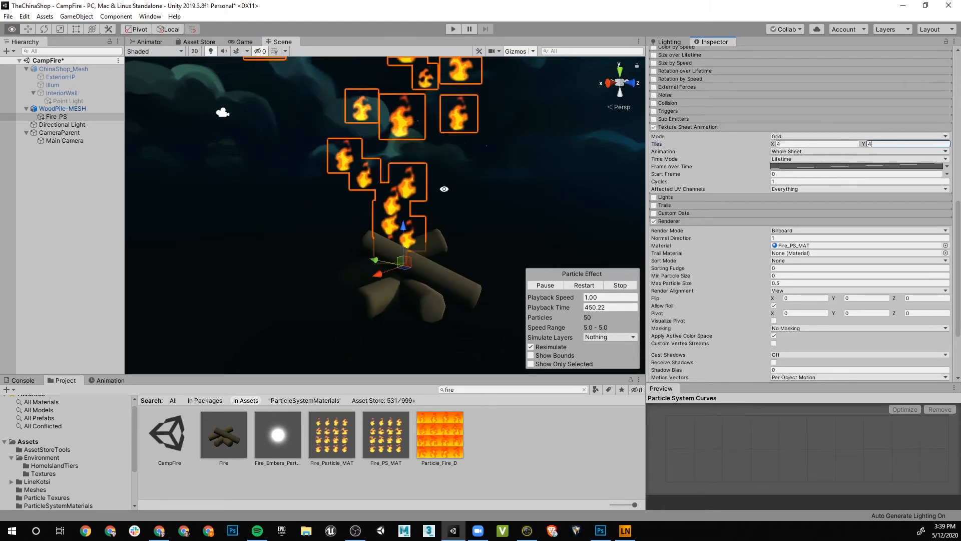
pyautogui.keyDown('alt'); pyautogui.moveTo(427, 172); pyautogui.dragTo(427, 236); pyautogui.keyUp('alt')
pyautogui.keyDown('alt'); pyautogui.scroll(10, 389, 287); pyautogui.keyUp('alt')
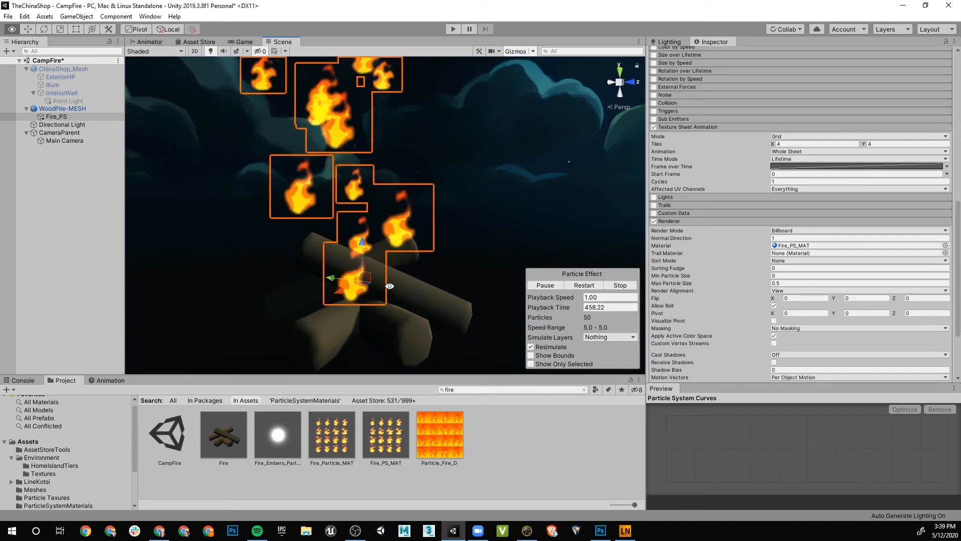
pyautogui.scroll(-5, 389, 287)
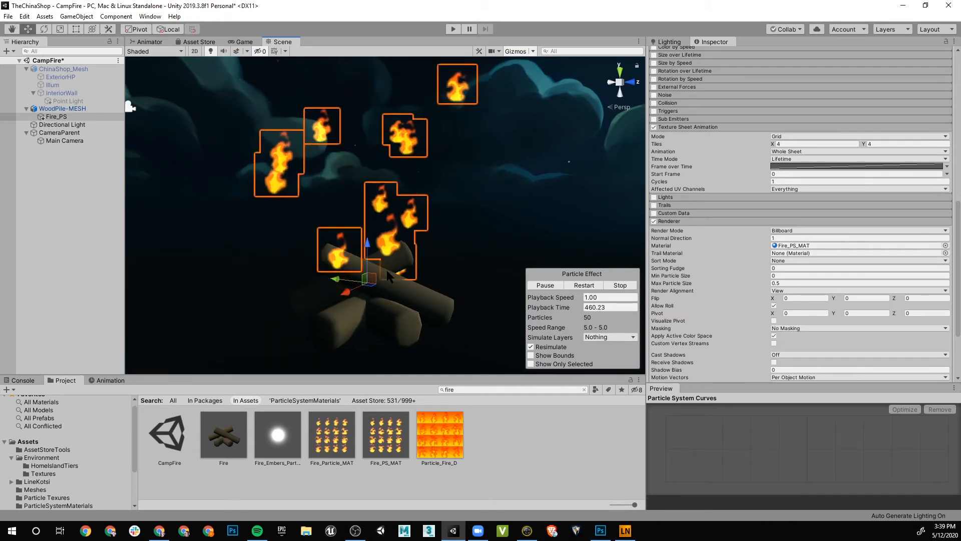
pyautogui.click(679, 126)
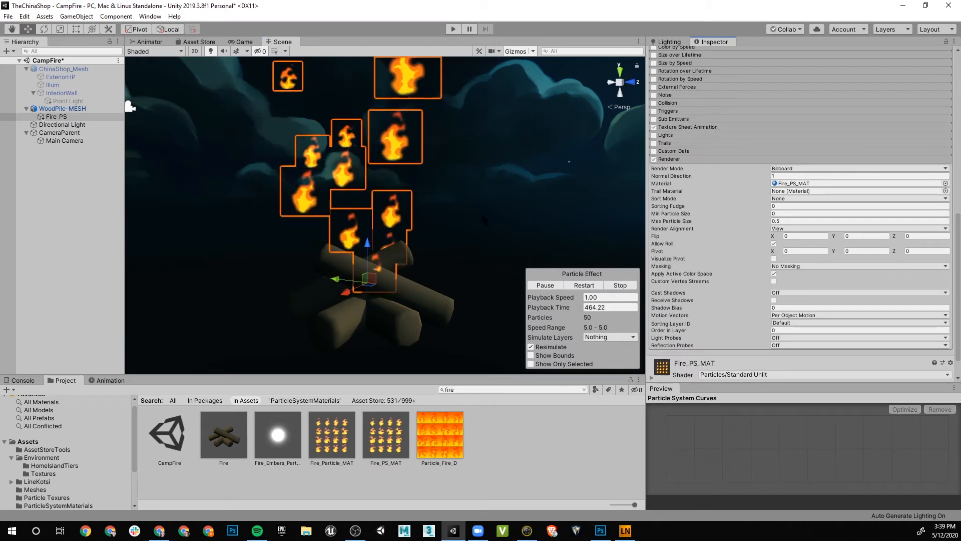
pyautogui.scroll(10, 722, 175)
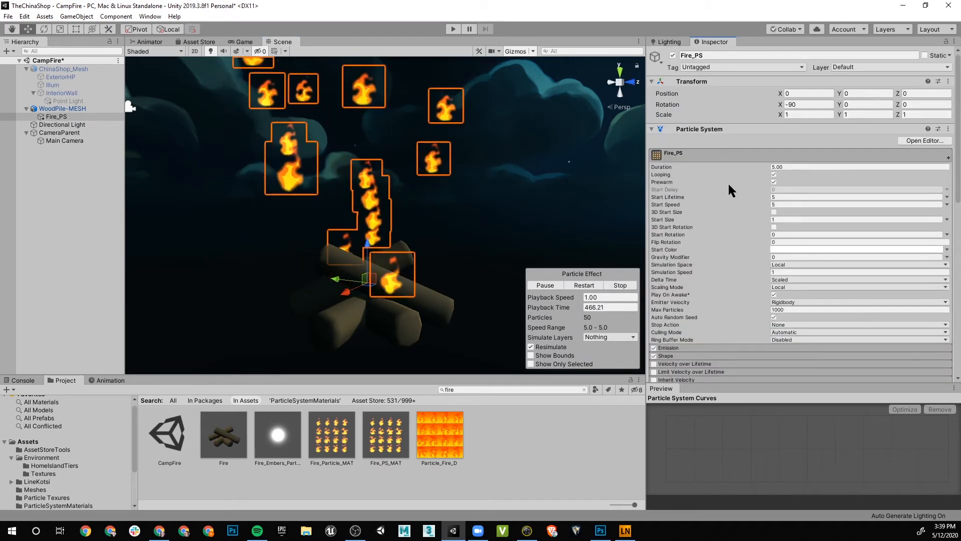
pyautogui.scroll(-5, 728, 183)
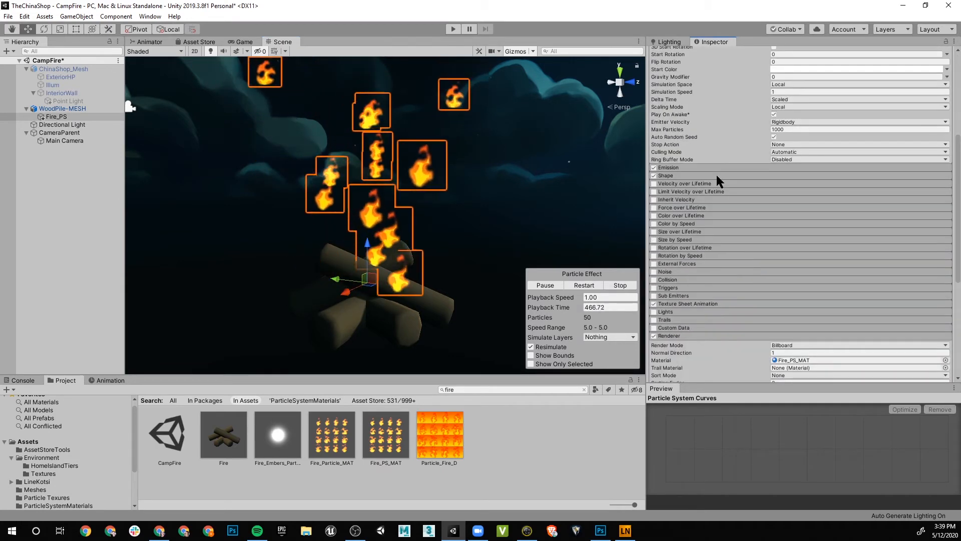
pyautogui.click(669, 166)
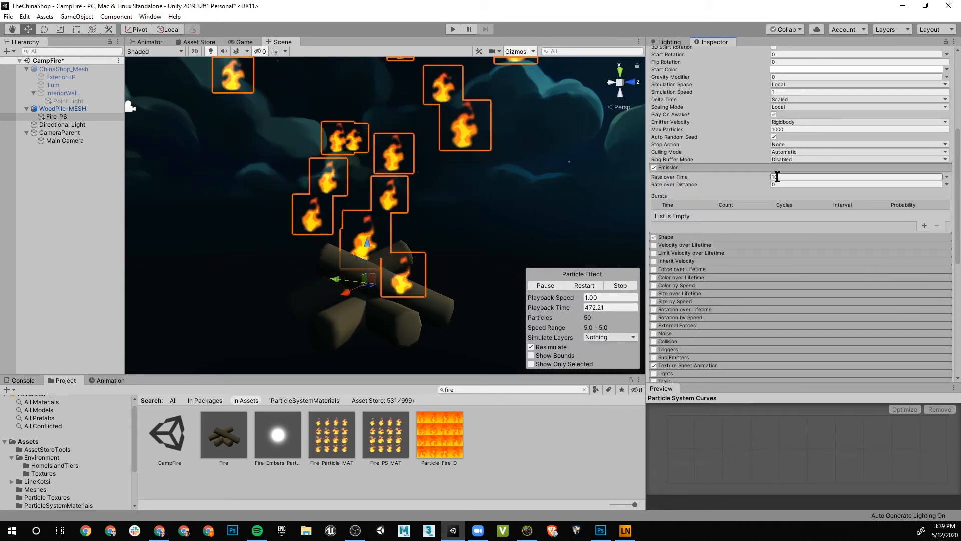
pyautogui.click(773, 177)
pyautogui.write('1')
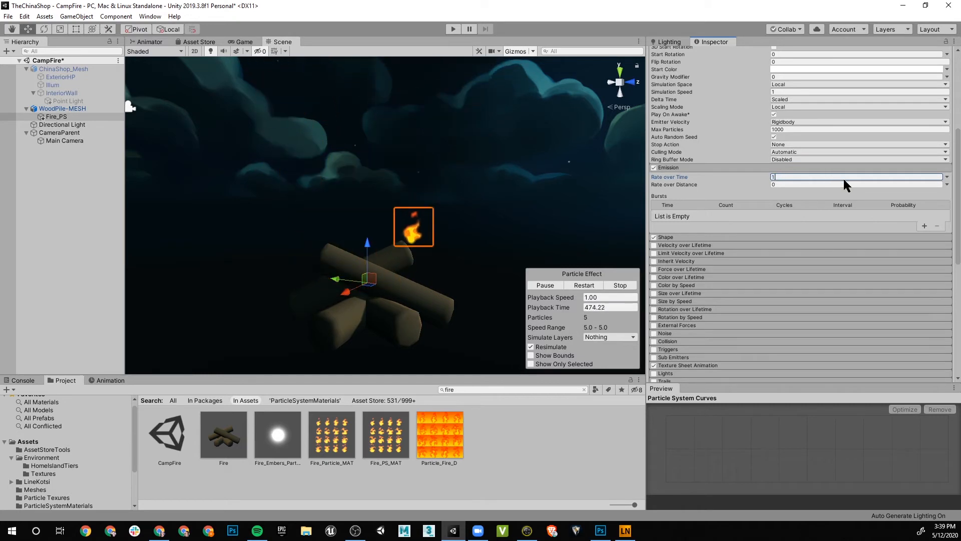
# - Expand the Shape module of the Fire_PS particle system to show its cone emitter settings
pyautogui.scroll(-12, 420, 182)
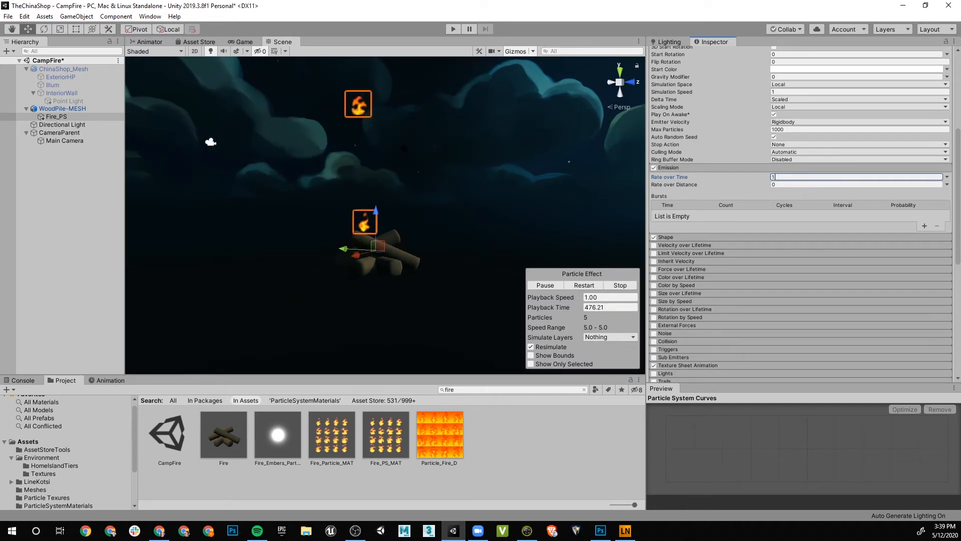
pyautogui.moveTo(420, 182); pyautogui.dragTo(413, 273, button='middle')
pyautogui.scroll(-8, 390, 283)
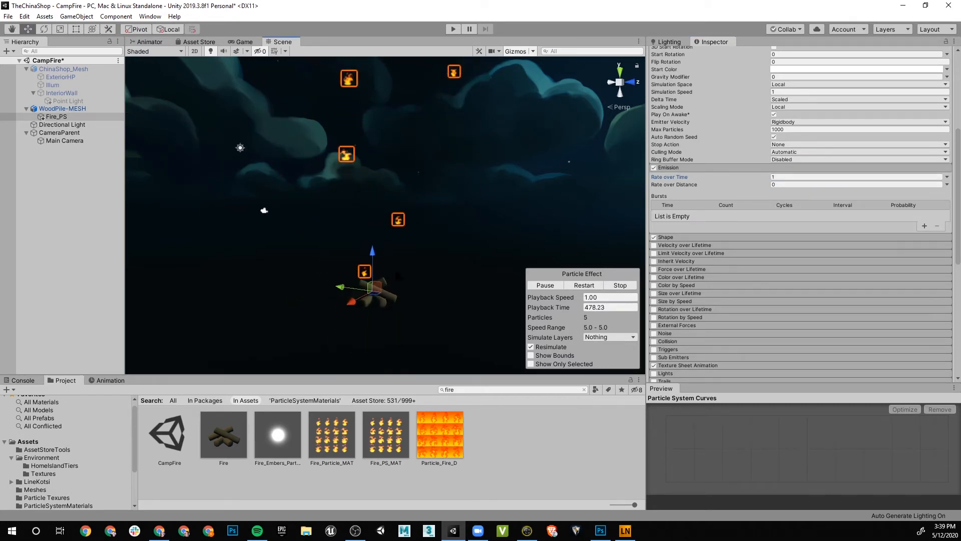
pyautogui.scroll(2, 396, 272)
pyautogui.scroll(5, 394, 267)
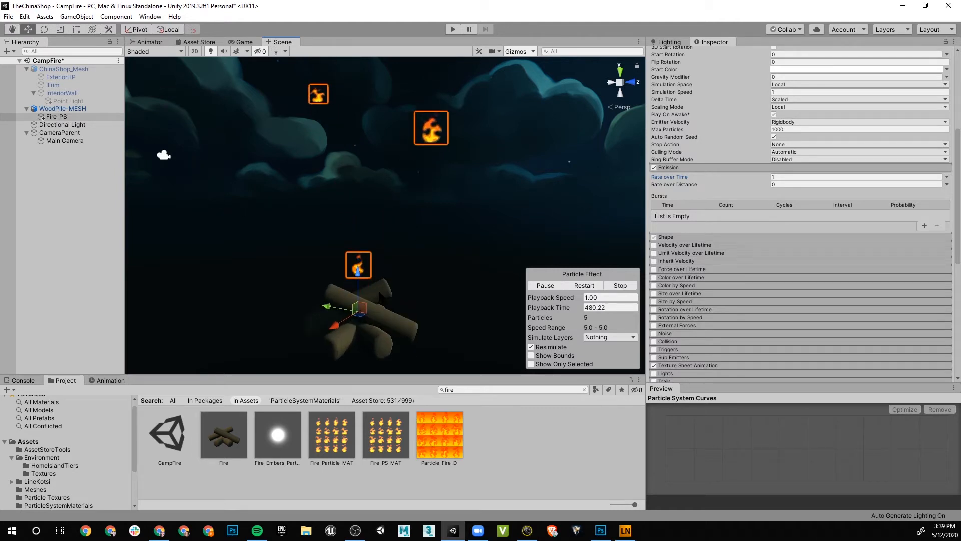
pyautogui.click(783, 177)
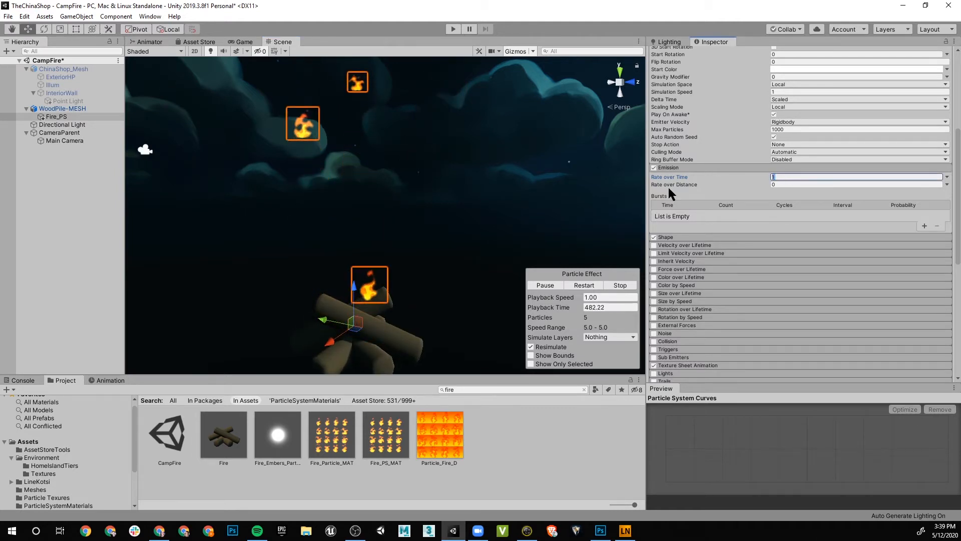
pyautogui.scroll(-6, 677, 205)
pyautogui.scroll(4, 684, 169)
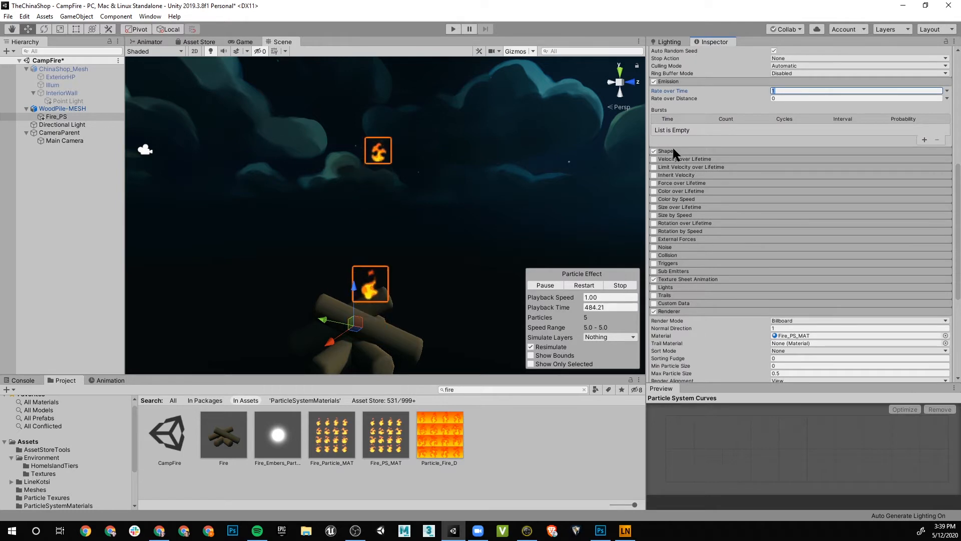
pyautogui.click(673, 149)
pyautogui.scroll(-3, 386, 215)
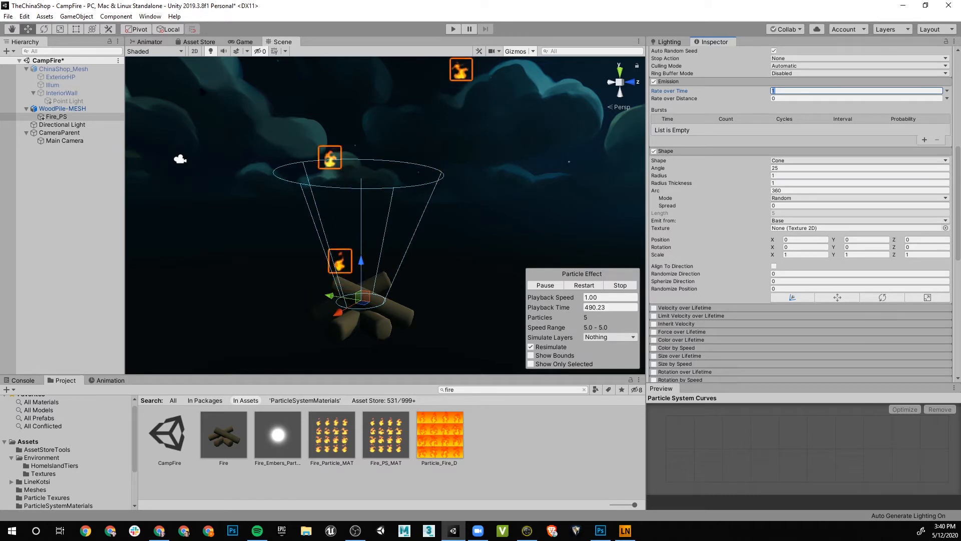
# - Try scaling the whole Fire_PS object up uniformly in the scene, and undo the scaling
pyautogui.click(60, 29)
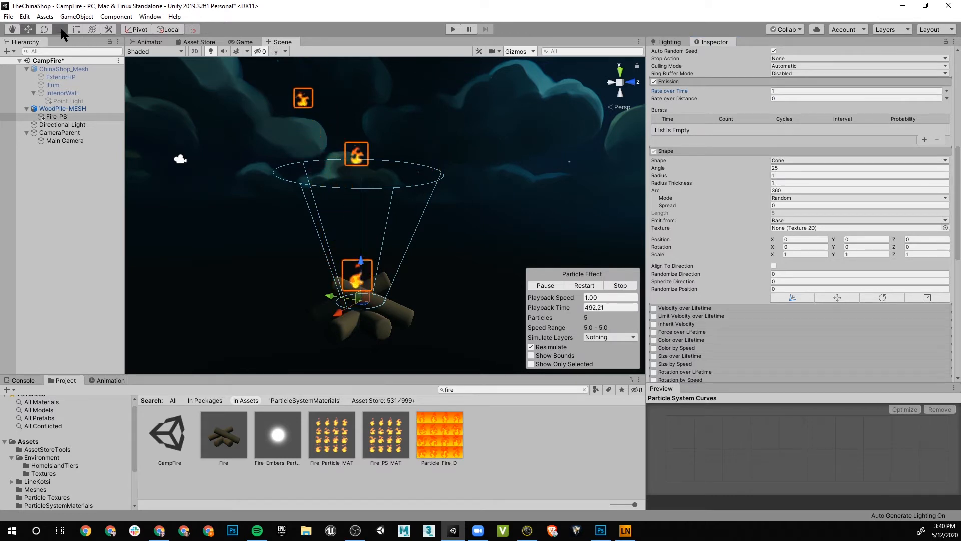
pyautogui.moveTo(361, 301); pyautogui.dragTo(351, 286)
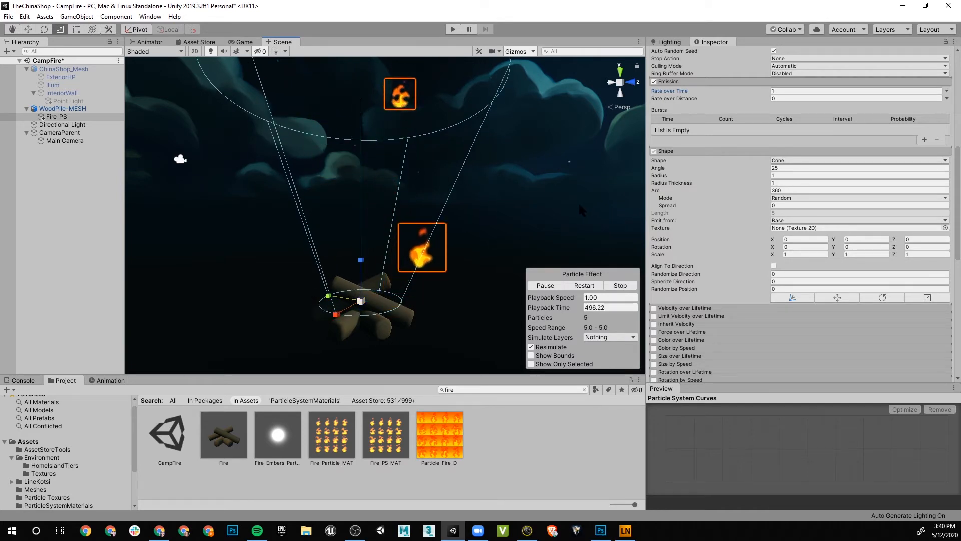
pyautogui.hotkey('ctrl', 'z')
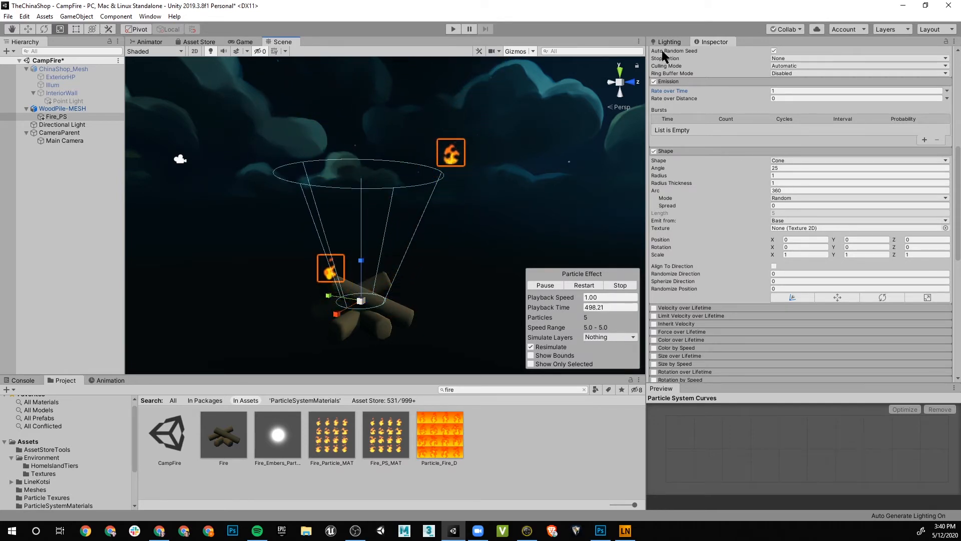
# - Set the X rotation of Fire_PS to 0 in its Transform and to -90 in its Shape module
pyautogui.scroll(5, 756, 121)
pyautogui.scroll(3, 756, 122)
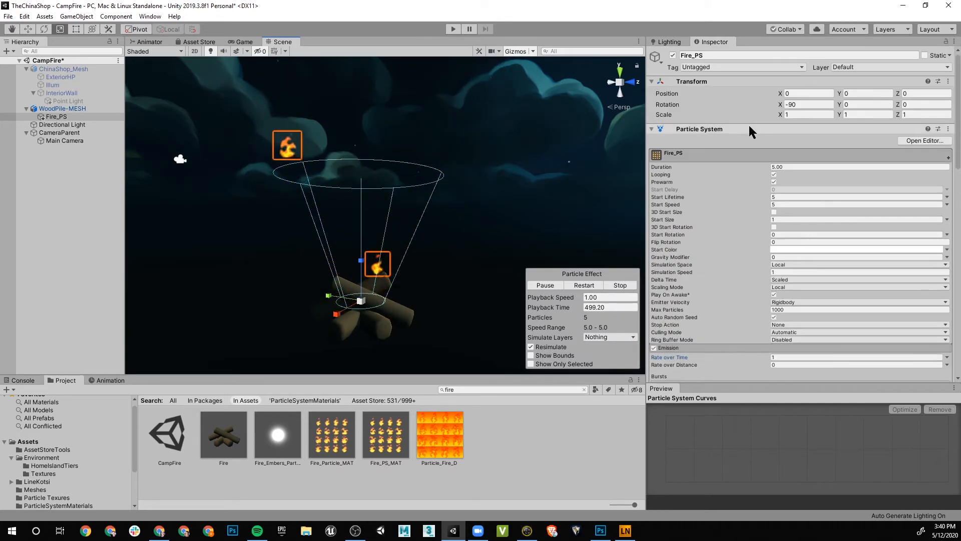
pyautogui.click(806, 104)
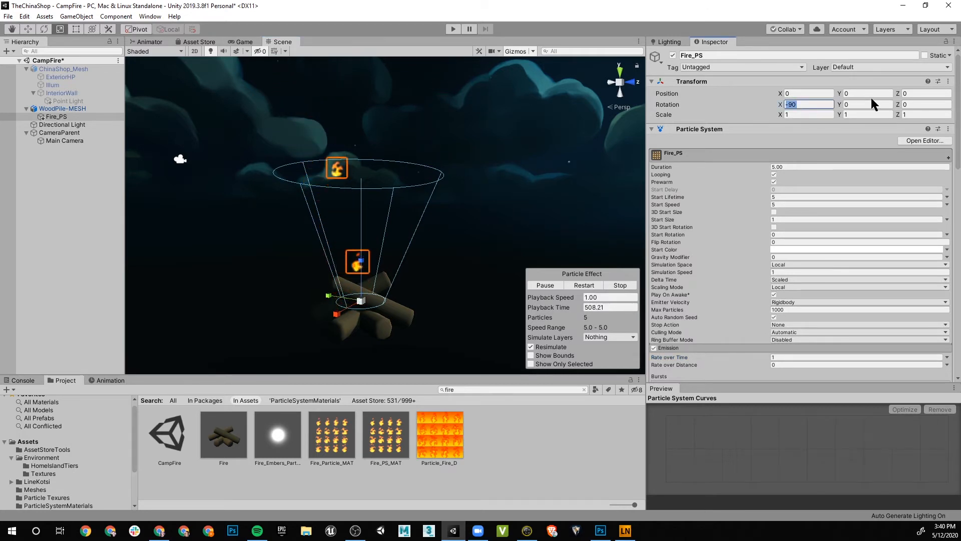
pyautogui.write('0')
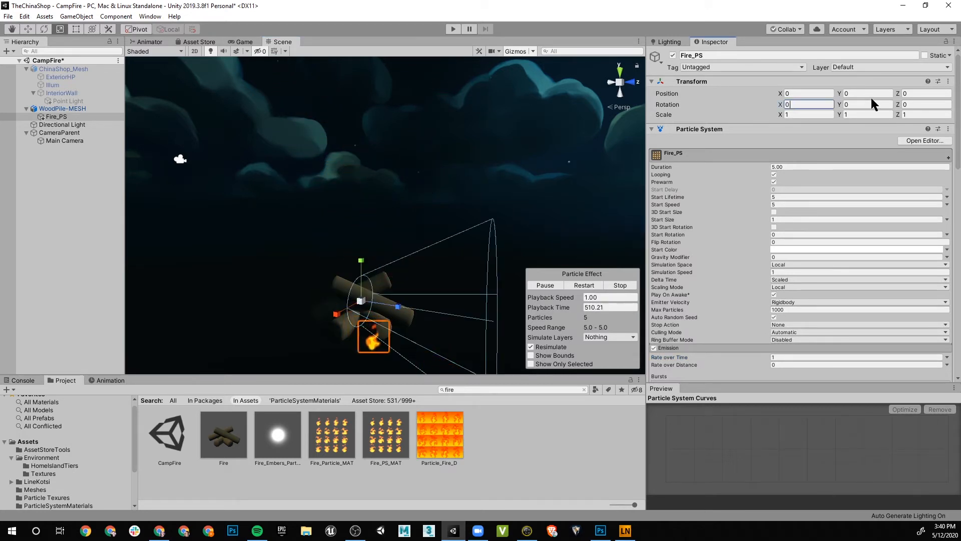
pyautogui.keyDown('alt'); pyautogui.moveTo(559, 202); pyautogui.dragTo(397, 255); pyautogui.keyUp('alt')
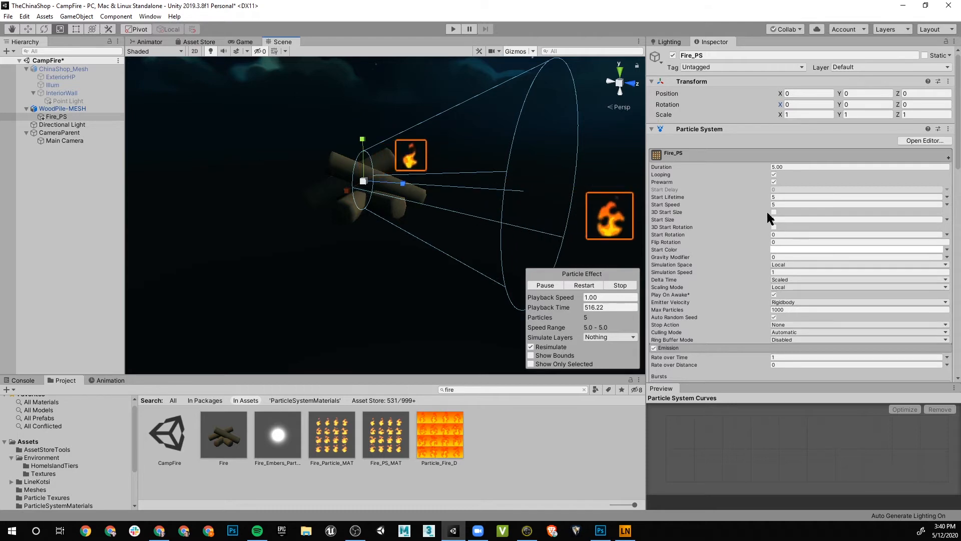
pyautogui.scroll(-10, 711, 215)
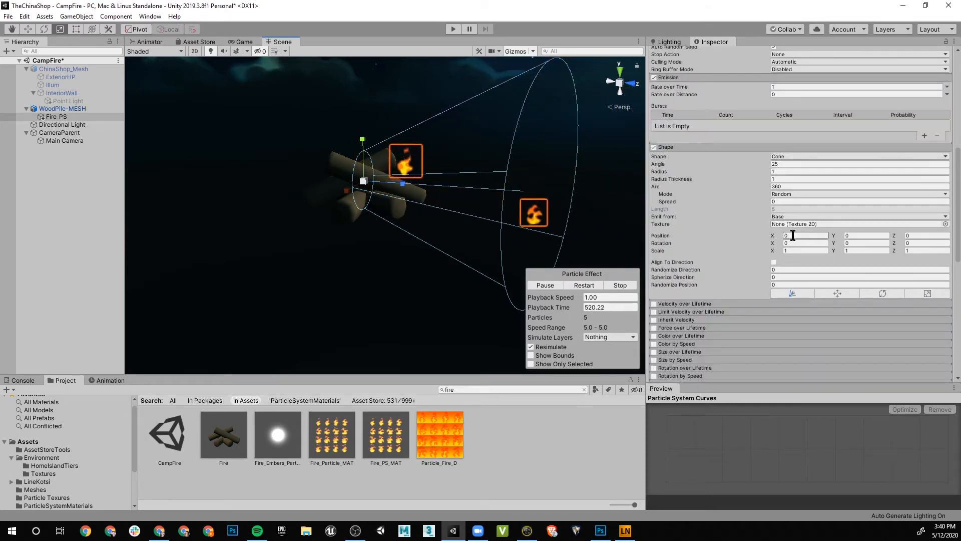
pyautogui.click(813, 242)
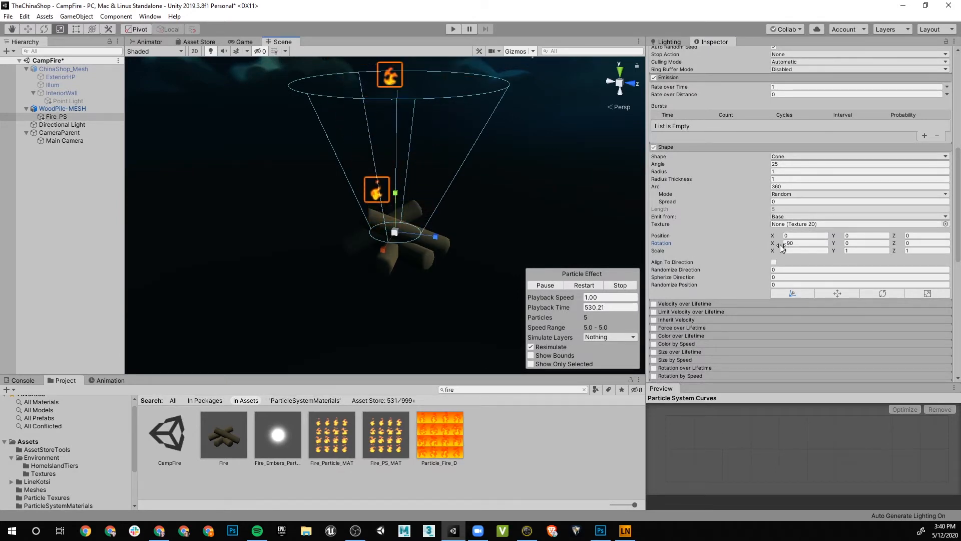
# - Set the Shape module's scale of Fire_PS to 0 in X and 0 in Y
pyautogui.moveTo(761, 252)
pyautogui.mouseDown()
pyautogui.moveTo(738, 254)
pyautogui.moveTo(775, 260)
pyautogui.mouseUp()
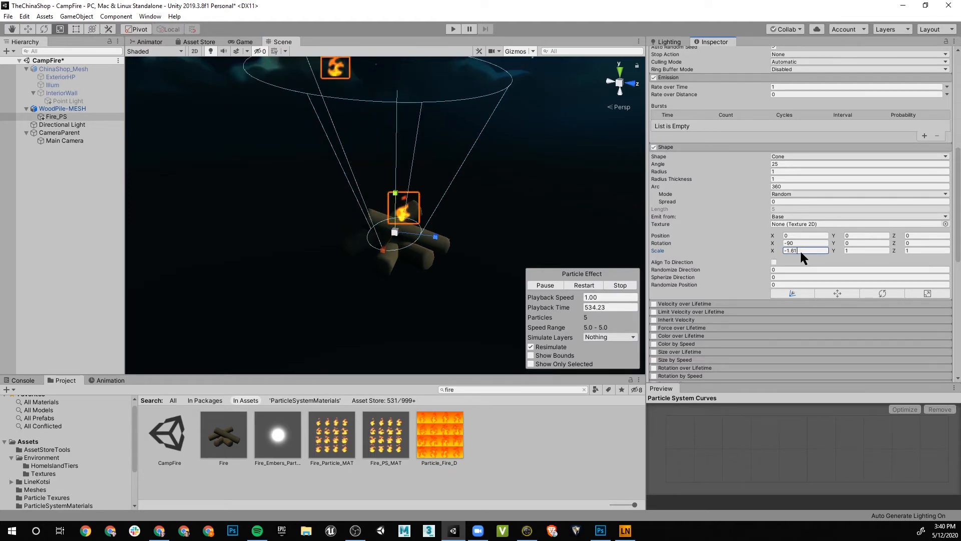
pyautogui.click(813, 249)
pyautogui.write('0')
pyautogui.press('Tab')
pyautogui.write('0')
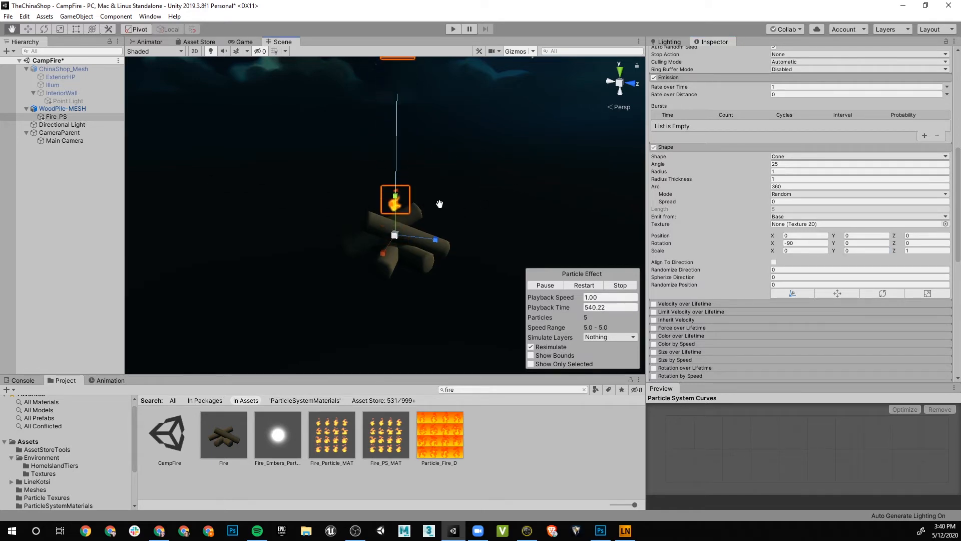
# - Set the Start Speed of the Fire_PS particle system to 0
pyautogui.moveTo(440, 204); pyautogui.dragTo(422, 229, button='middle')
pyautogui.keyDown('alt'); pyautogui.moveTo(422, 229); pyautogui.dragTo(432, 269); pyautogui.keyUp('alt')
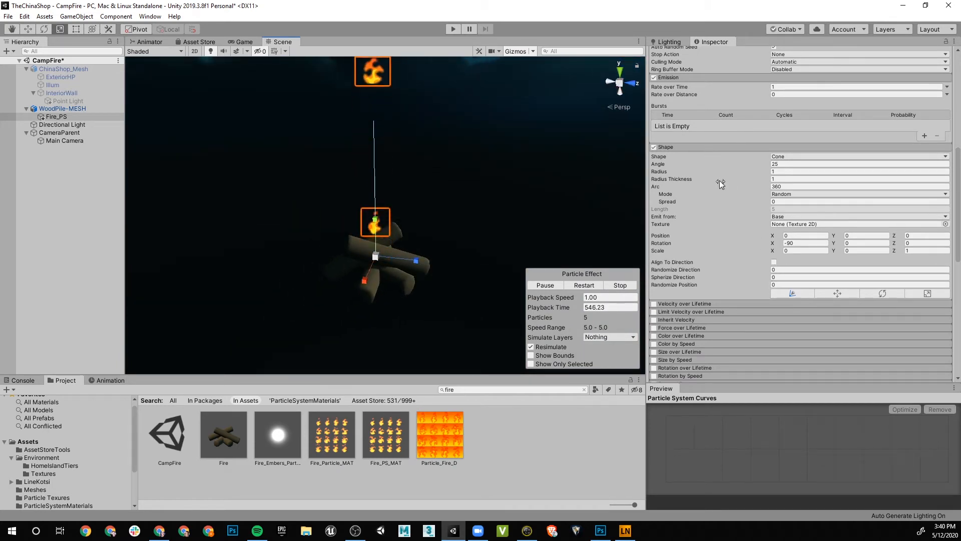
pyautogui.scroll(10, 720, 180)
pyautogui.scroll(-3, 743, 176)
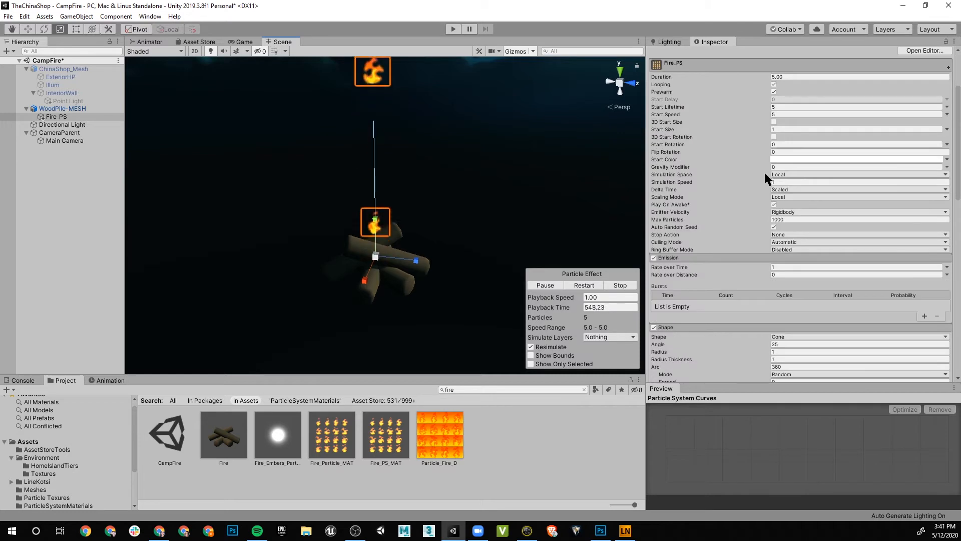
pyautogui.click(780, 114)
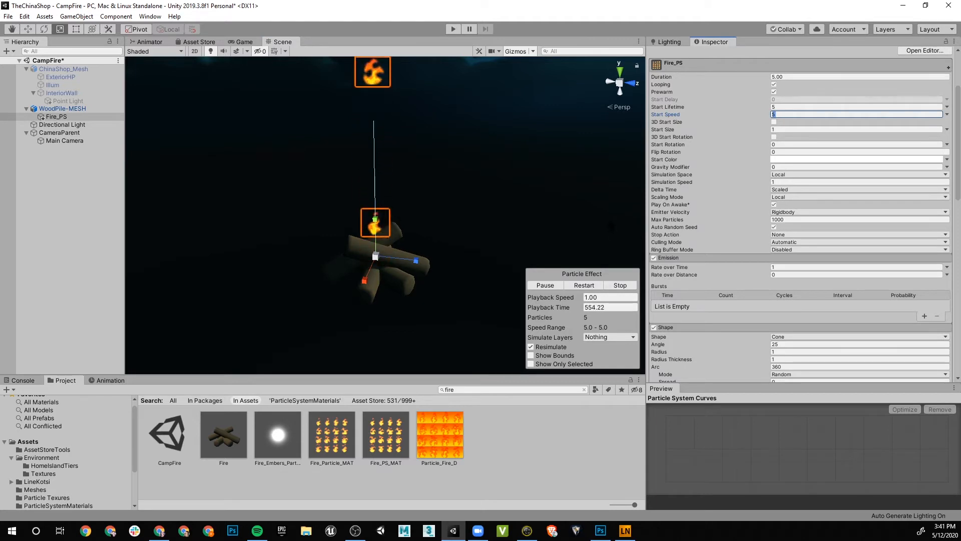
pyautogui.write('0')
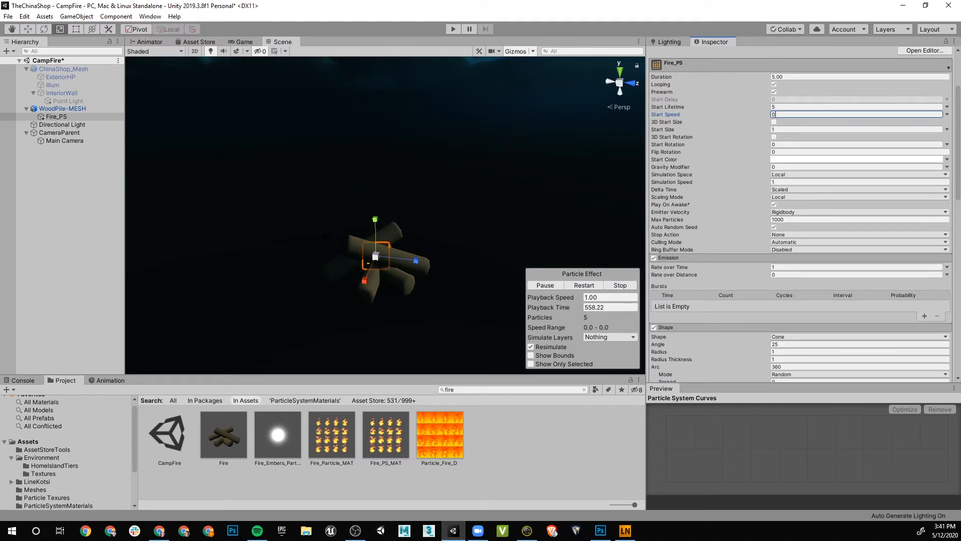
# - Raise Fire_PS along Y to about 1.42 so the flame stands above the logs
pyautogui.write('e')
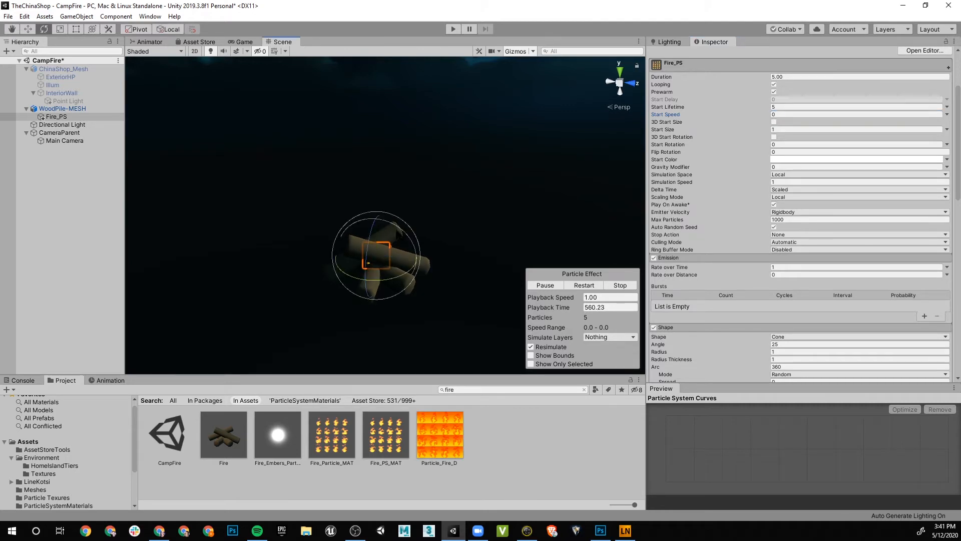
pyautogui.write('w')
pyautogui.moveTo(375, 220); pyautogui.dragTo(376, 188)
pyautogui.scroll(10, 431, 263)
pyautogui.keyDown('alt'); pyautogui.moveTo(439, 284); pyautogui.dragTo(413, 255); pyautogui.keyUp('alt')
pyautogui.keyDown('alt'); pyautogui.moveTo(413, 256); pyautogui.dragTo(371, 257, button='middle'); pyautogui.keyUp('alt')
pyautogui.keyDown('alt'); pyautogui.moveTo(371, 257); pyautogui.dragTo(375, 282); pyautogui.keyUp('alt')
pyautogui.keyDown('alt'); pyautogui.moveTo(375, 283); pyautogui.dragTo(408, 245, button='middle'); pyautogui.keyUp('alt')
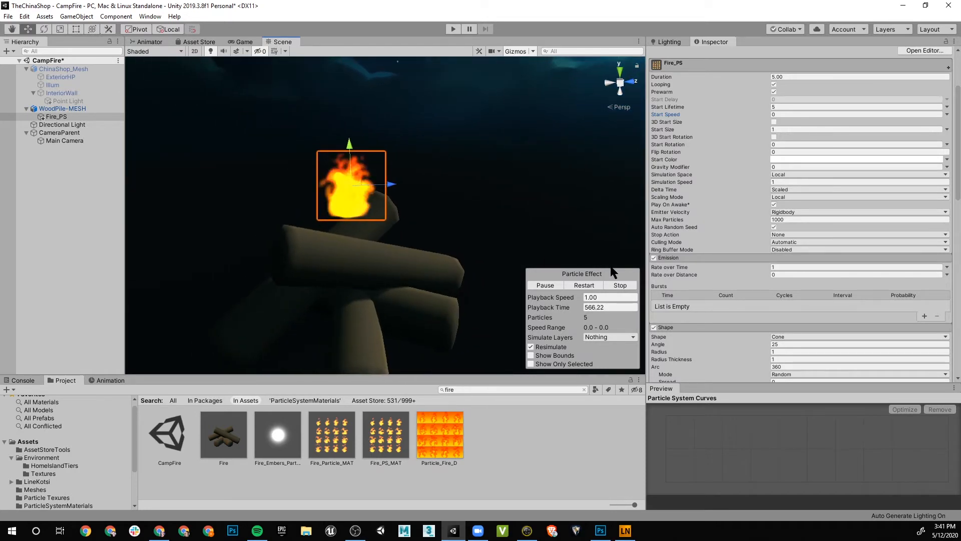
# - Try a Start Size of 2 and 3 for the Fire_PS particle system
pyautogui.scroll(-3, 837, 315)
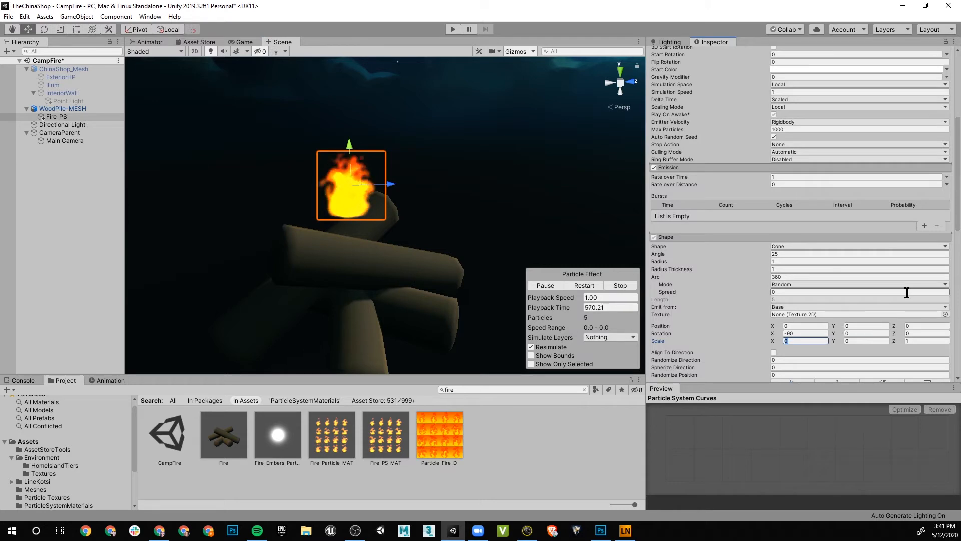
pyautogui.scroll(6, 800, 214)
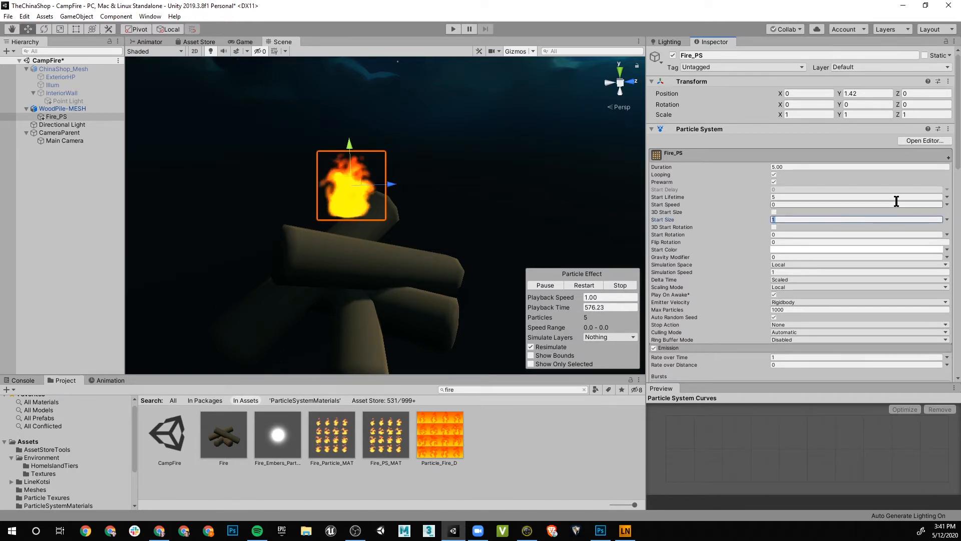
pyautogui.write('2')
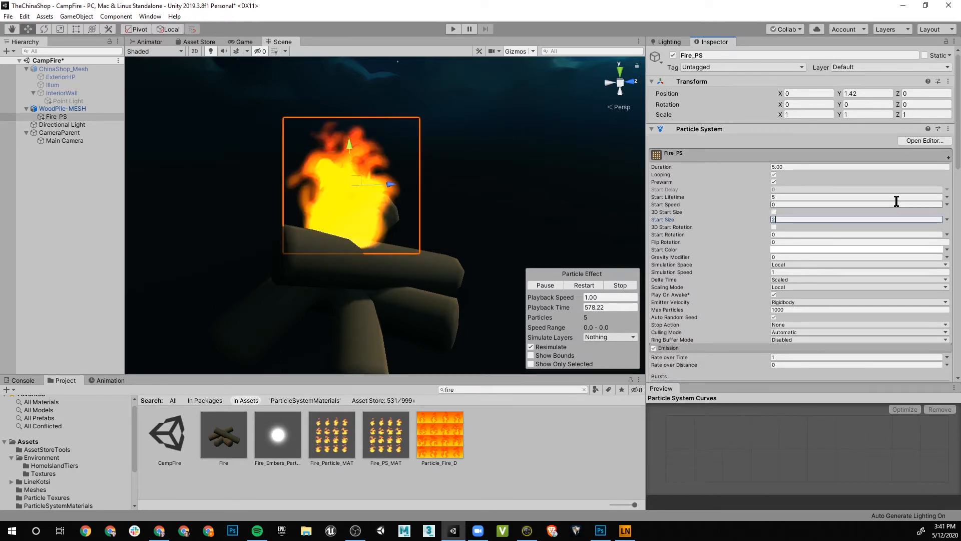
pyautogui.press('BackSpace')
pyautogui.write('3')
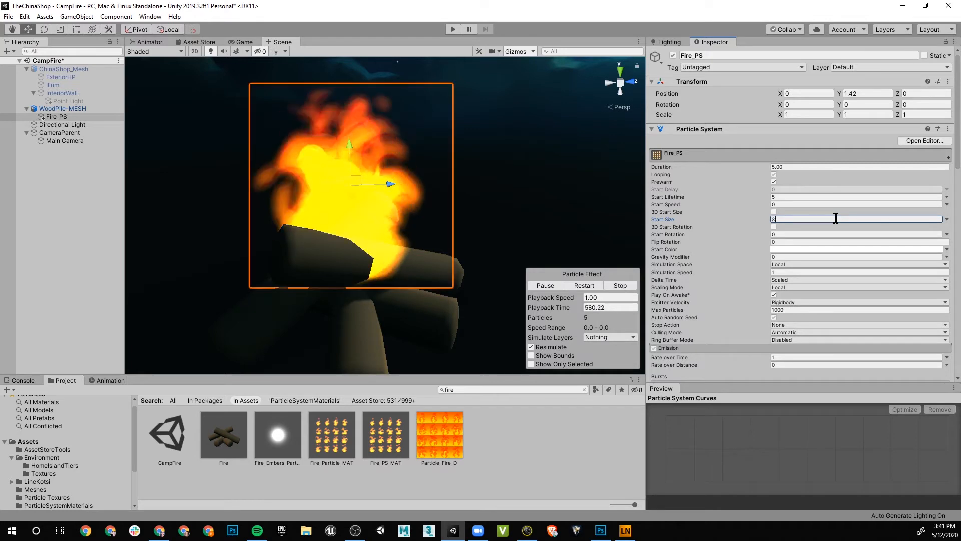
pyautogui.scroll(-4, 348, 236)
pyautogui.keyDown('alt'); pyautogui.moveTo(348, 236); pyautogui.dragTo(421, 232); pyautogui.keyUp('alt')
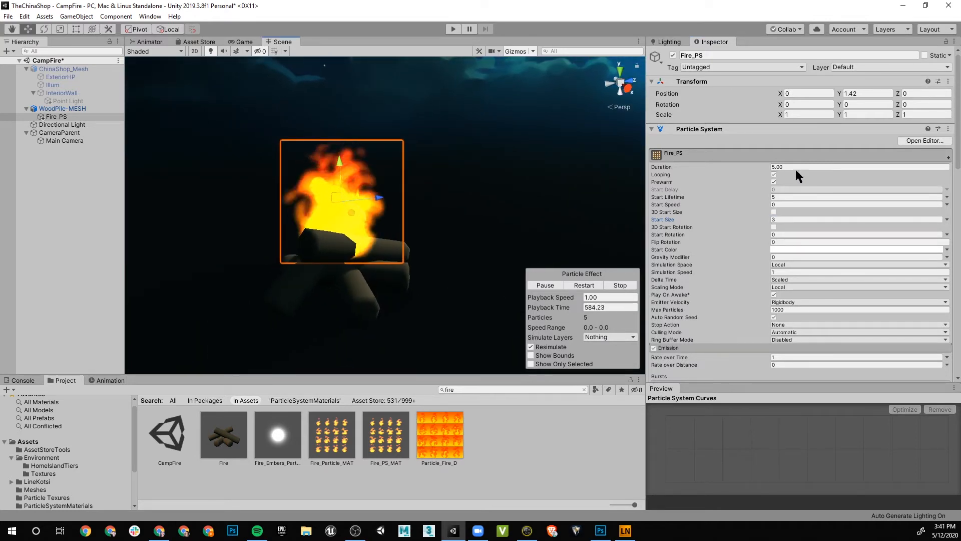
# - Set the Duration of the Fire_PS particle system to 1.00
pyautogui.scroll(-6, 812, 281)
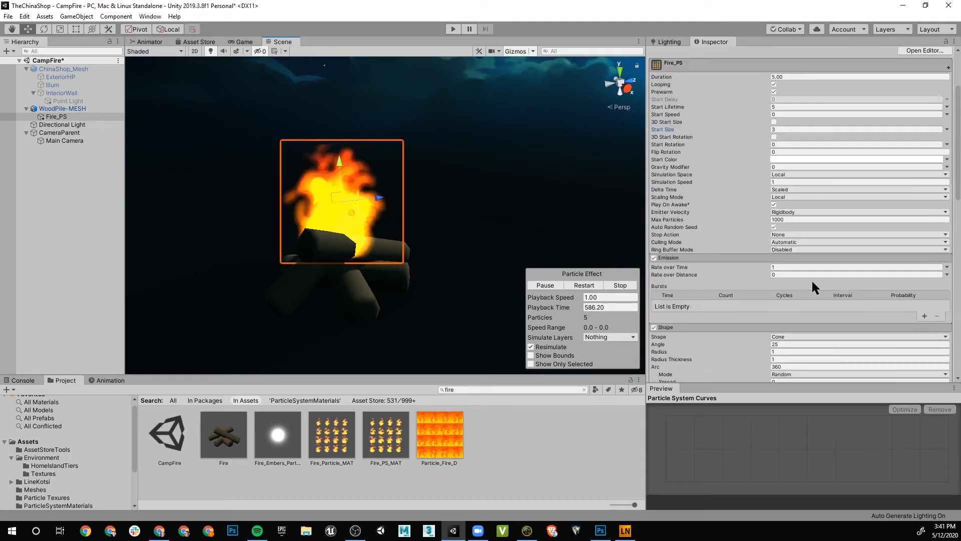
pyautogui.scroll(6, 787, 242)
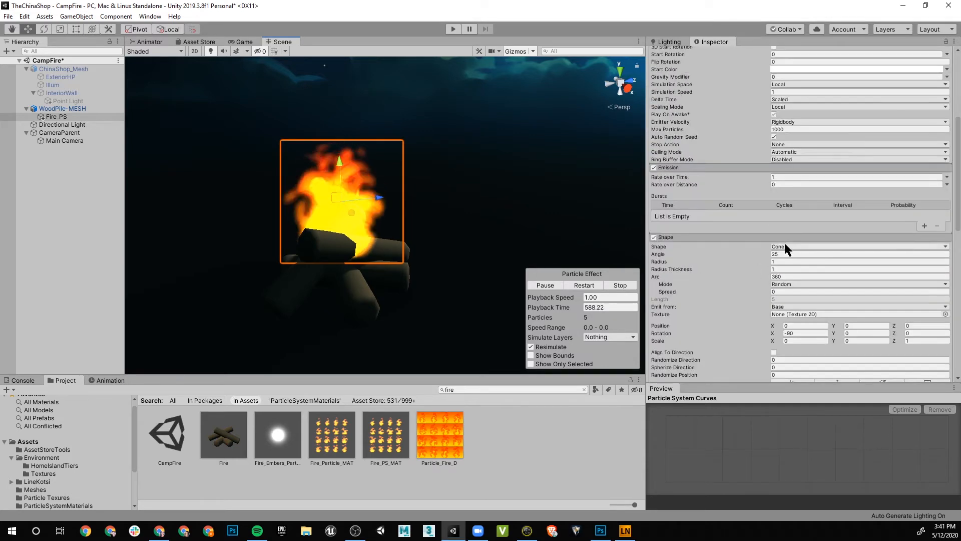
pyautogui.scroll(-6, 788, 252)
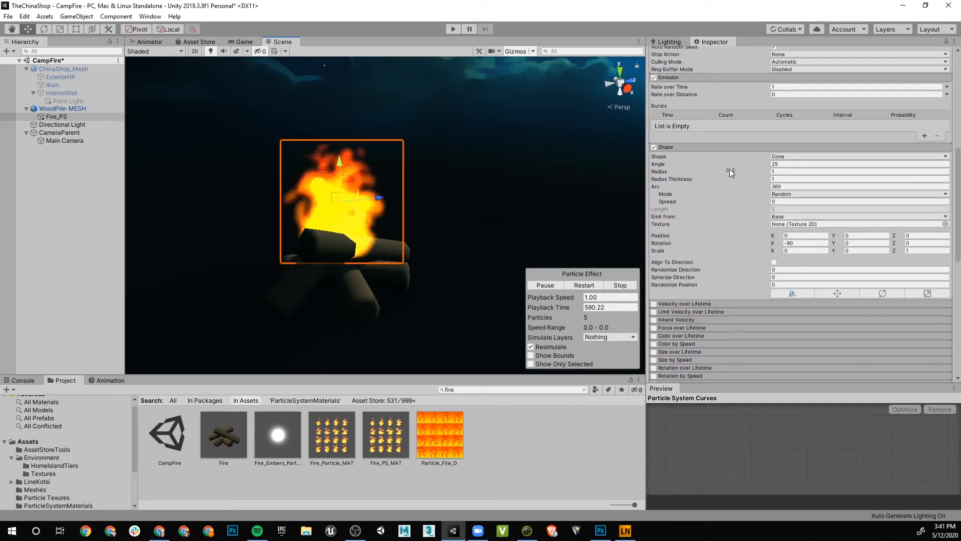
pyautogui.scroll(-2, 685, 239)
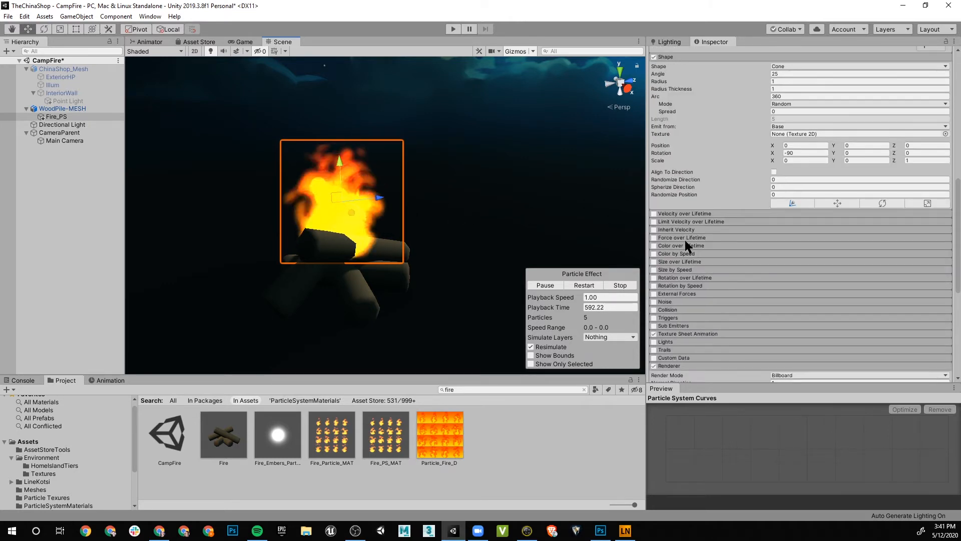
pyautogui.scroll(5, 686, 239)
pyautogui.scroll(4, 783, 180)
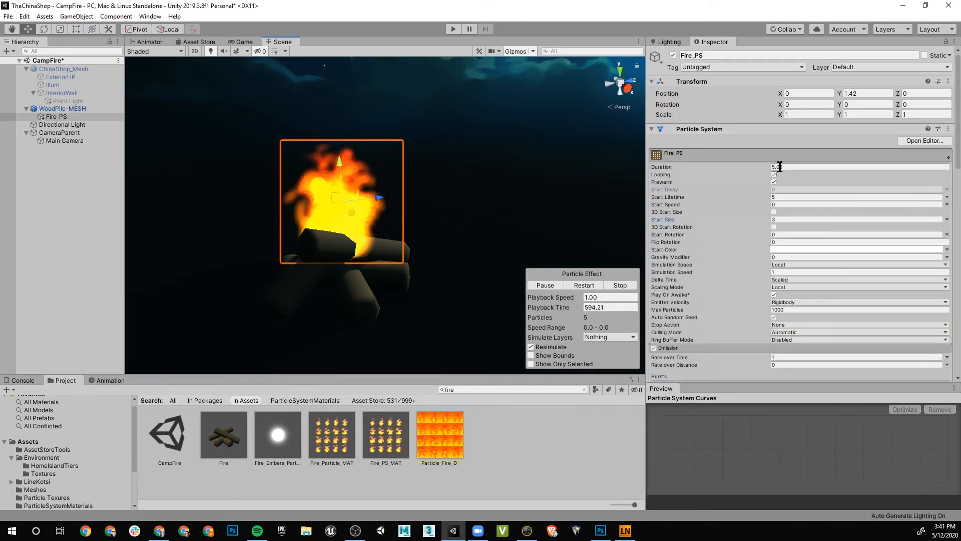
pyautogui.press('BackSpace')
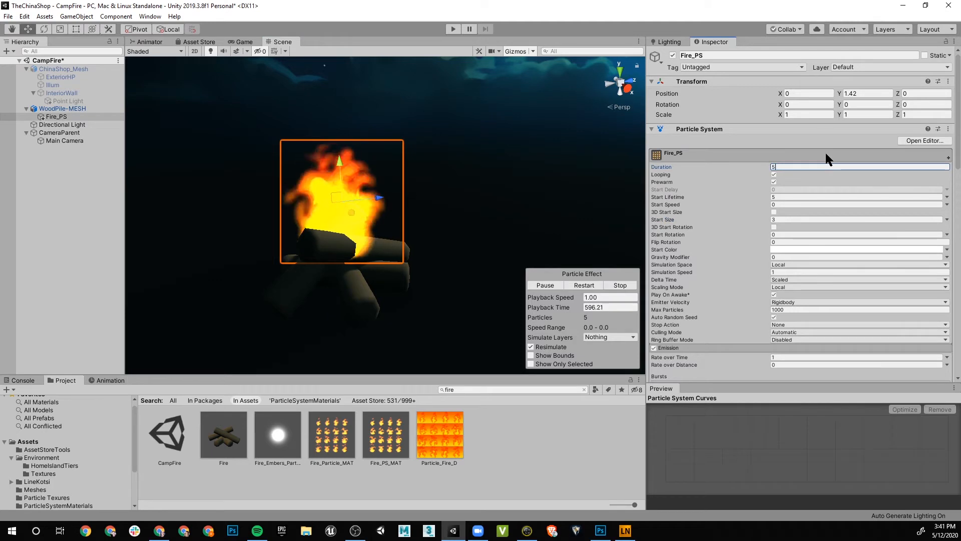
pyautogui.write('1.00')
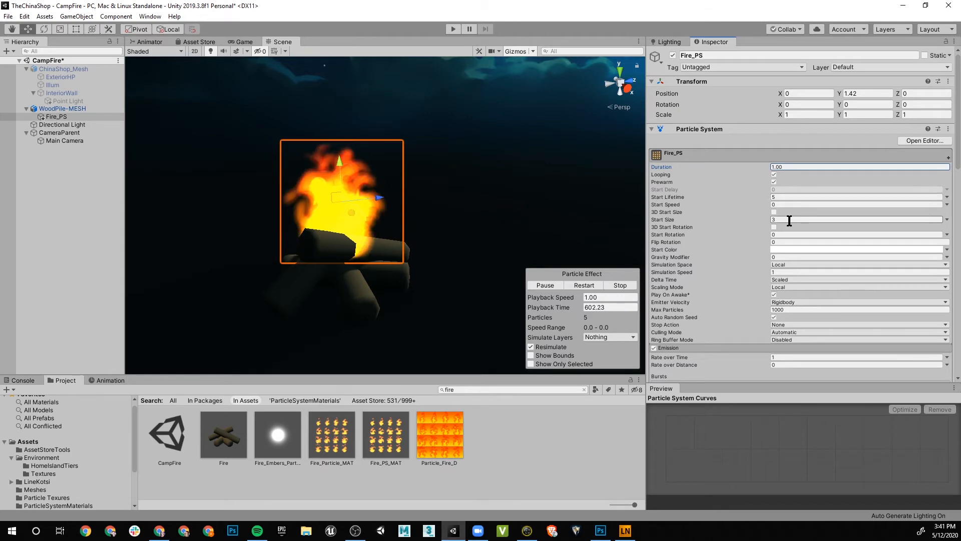
# - Set the emission Rate over Time of Fire_PS to 2
pyautogui.scroll(-3, 789, 220)
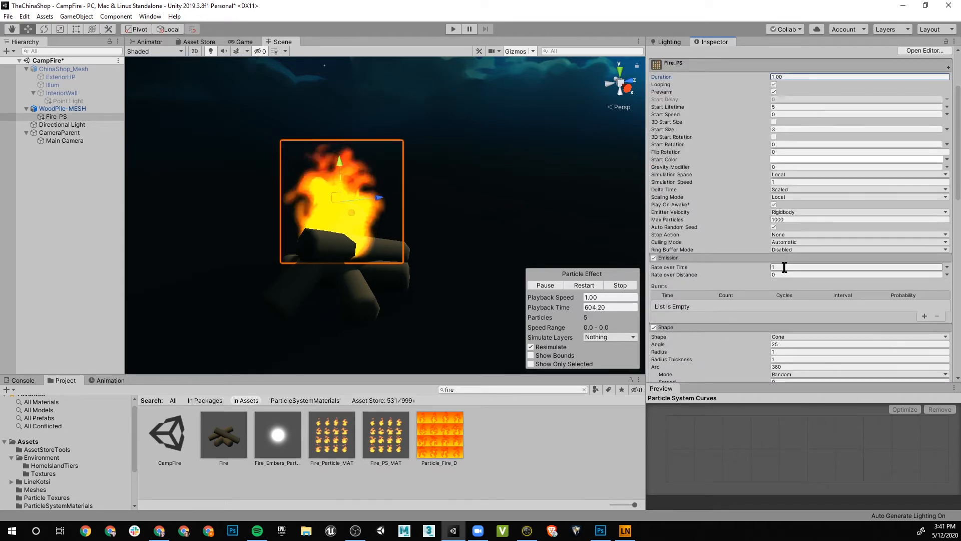
pyautogui.scroll(-3, 751, 313)
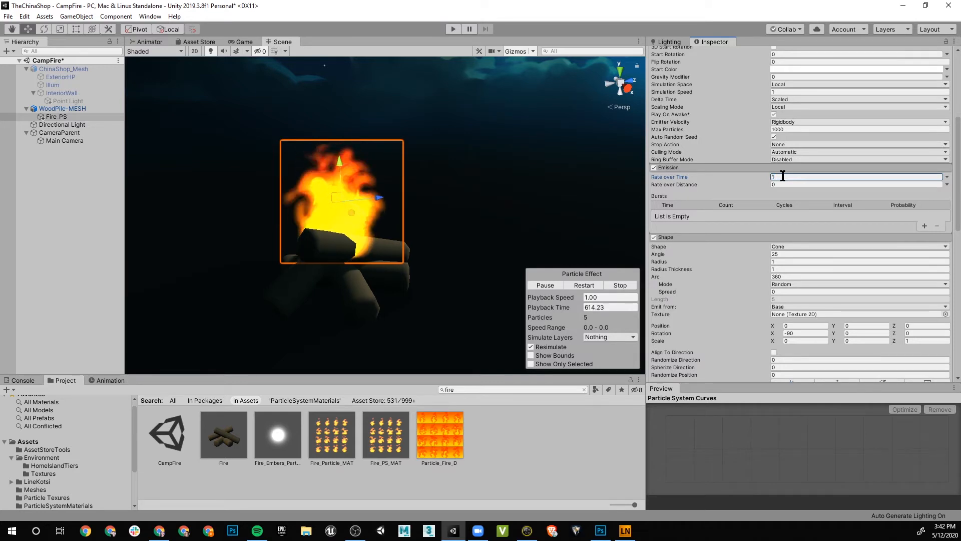
pyautogui.doubleClick(785, 178)
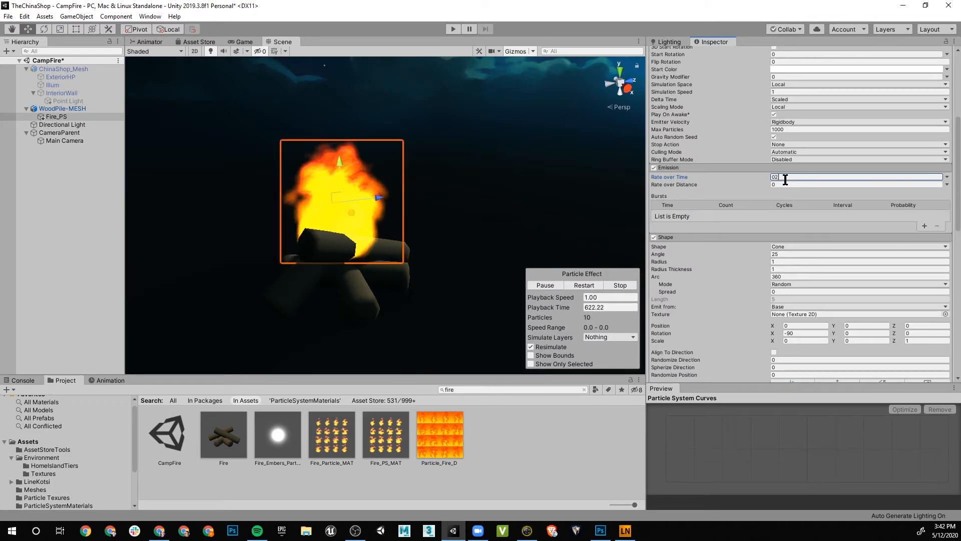
# - Set the Start Lifetime of the Fire_PS particle system to 1
pyautogui.scroll(4, 801, 217)
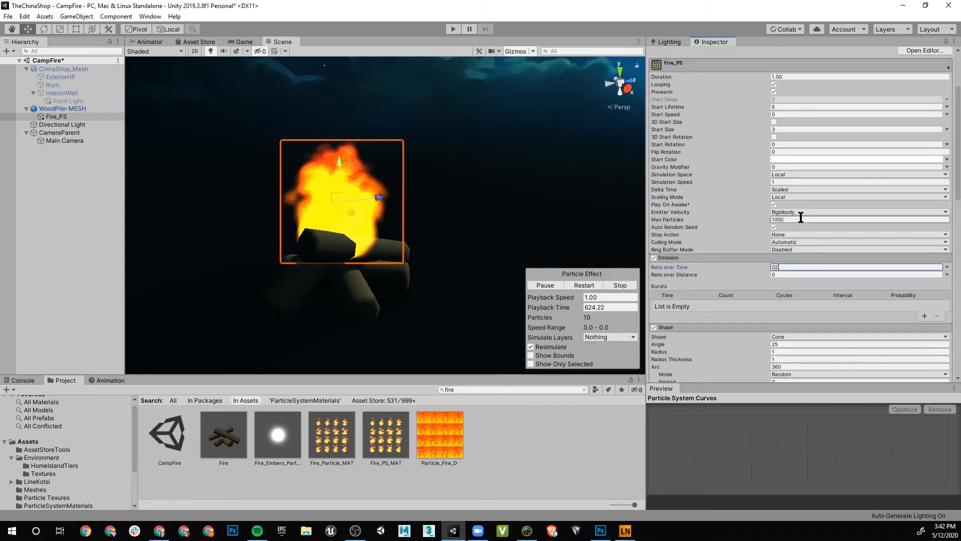
pyautogui.scroll(3, 801, 101)
pyautogui.scroll(-3, 801, 150)
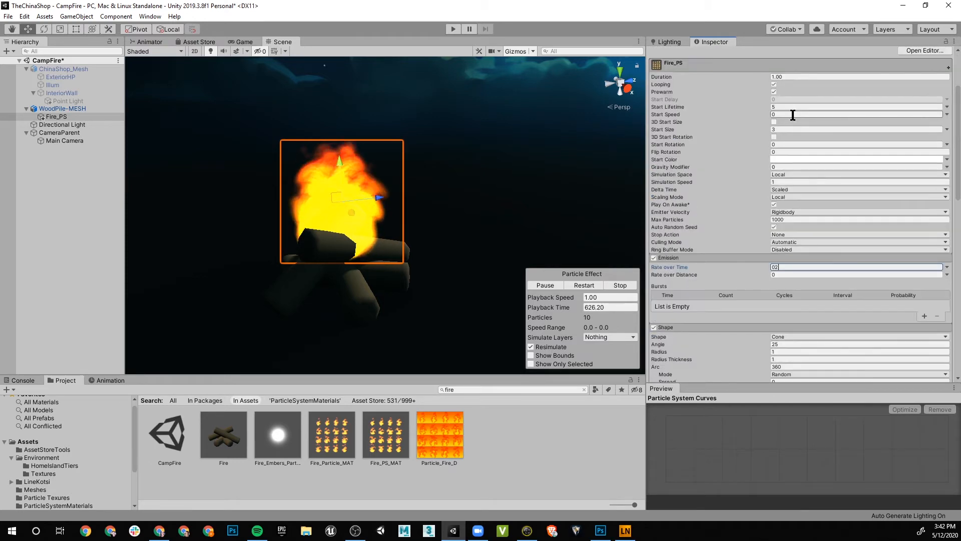
pyautogui.write('1')
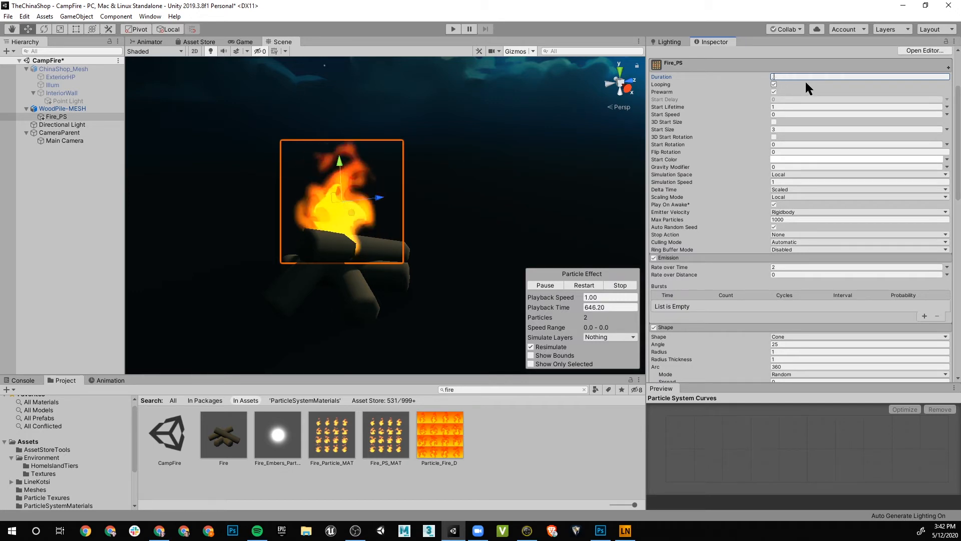
# - Set the emission Rate over Time of Fire_PS to 1
pyautogui.click(781, 258)
pyautogui.click(781, 259)
pyautogui.click(789, 268)
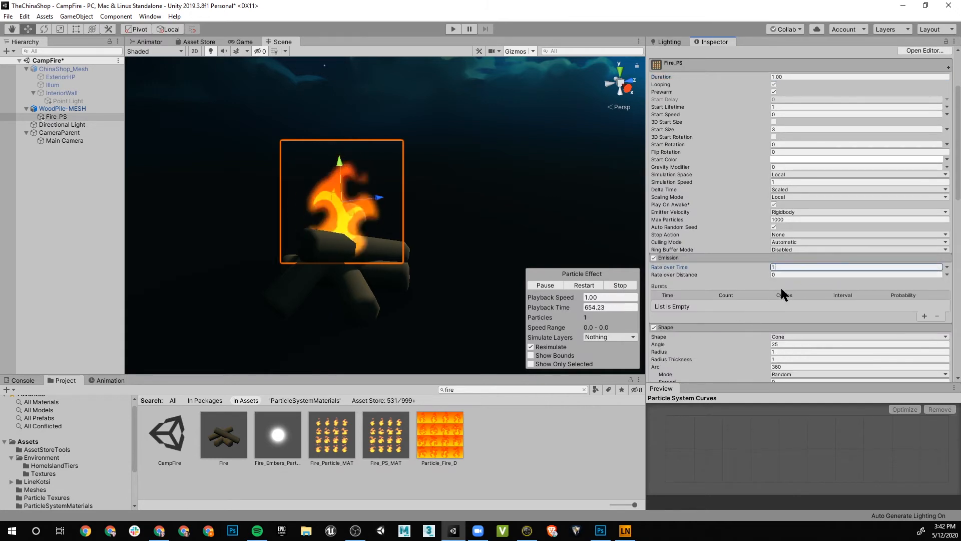
# - Enlarge the flame by setting the Start Size of Fire_PS to 5
pyautogui.scroll(3, 810, 209)
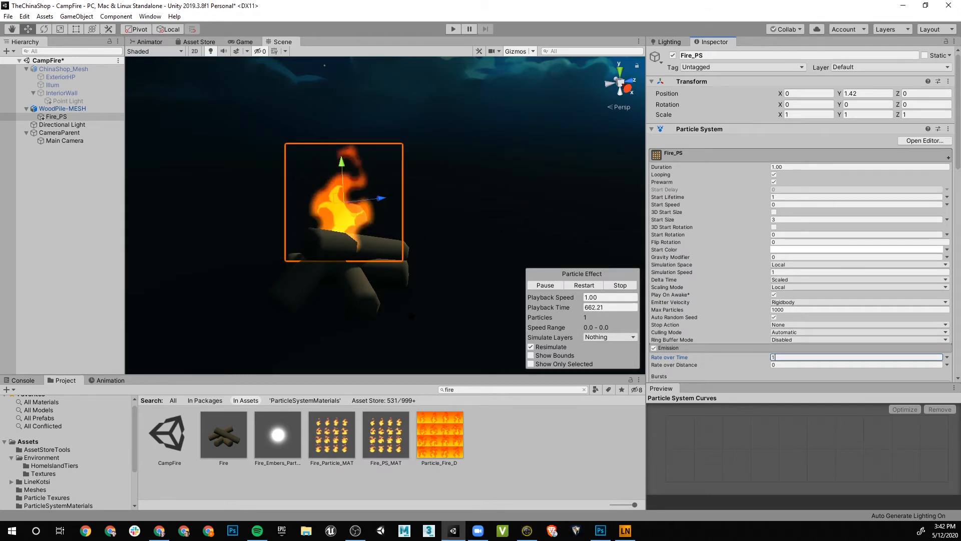
pyautogui.scroll(-4, 417, 298)
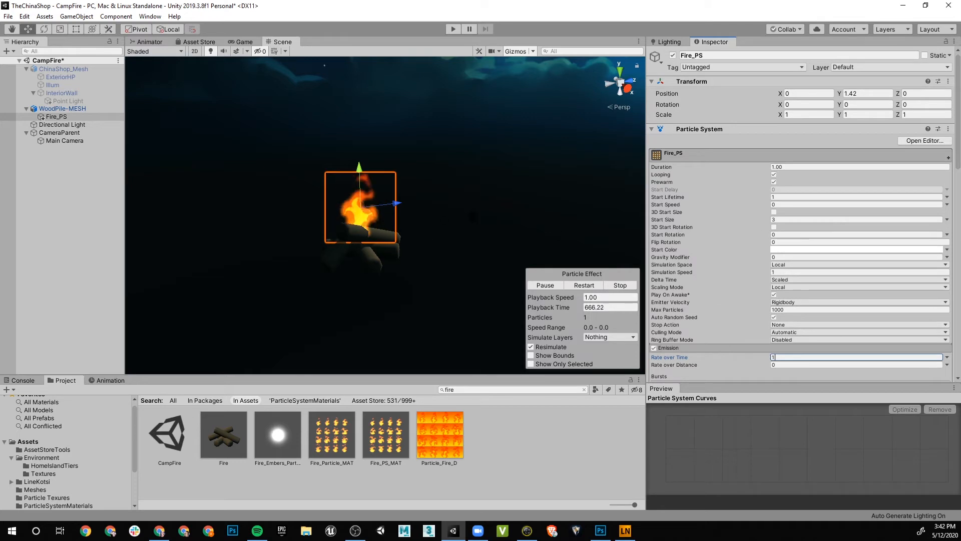
pyautogui.scroll(5, 422, 244)
pyautogui.moveTo(422, 244); pyautogui.dragTo(455, 193, button='middle')
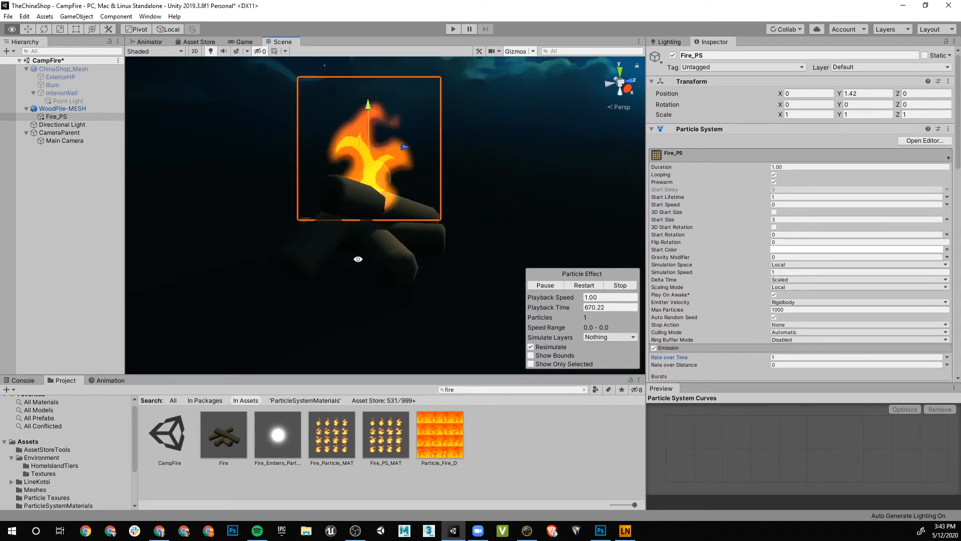
pyautogui.keyDown('alt'); pyautogui.moveTo(358, 259); pyautogui.dragTo(371, 244); pyautogui.keyUp('alt')
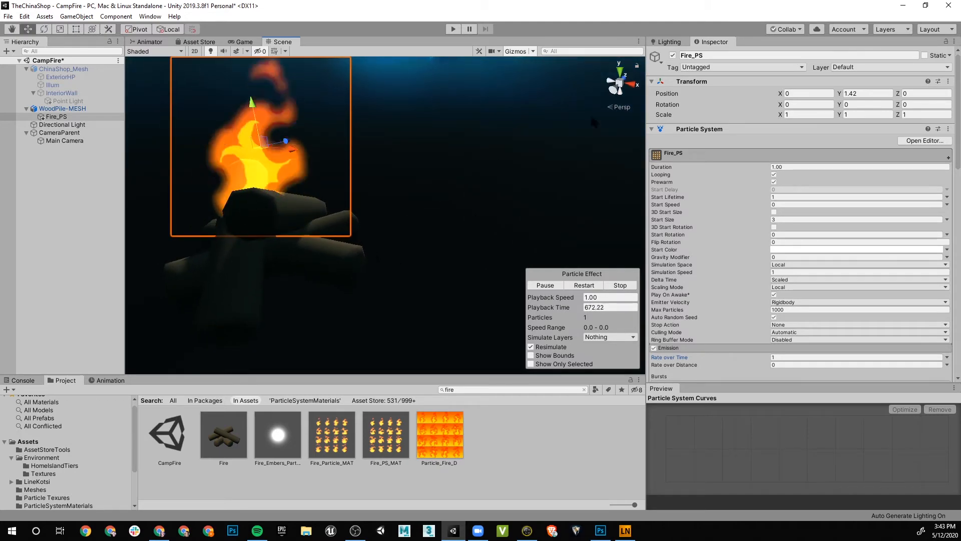
pyautogui.scroll(-8, 782, 297)
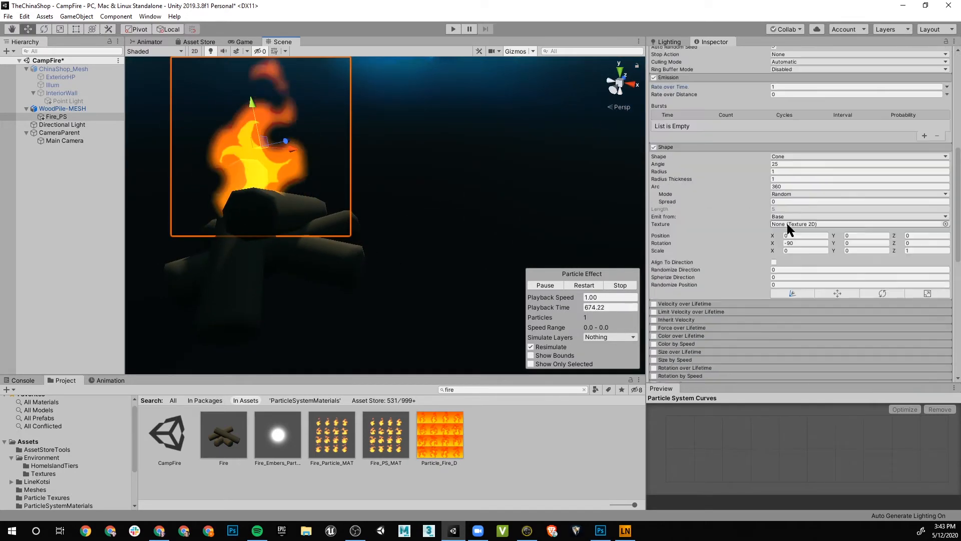
pyautogui.click(794, 250)
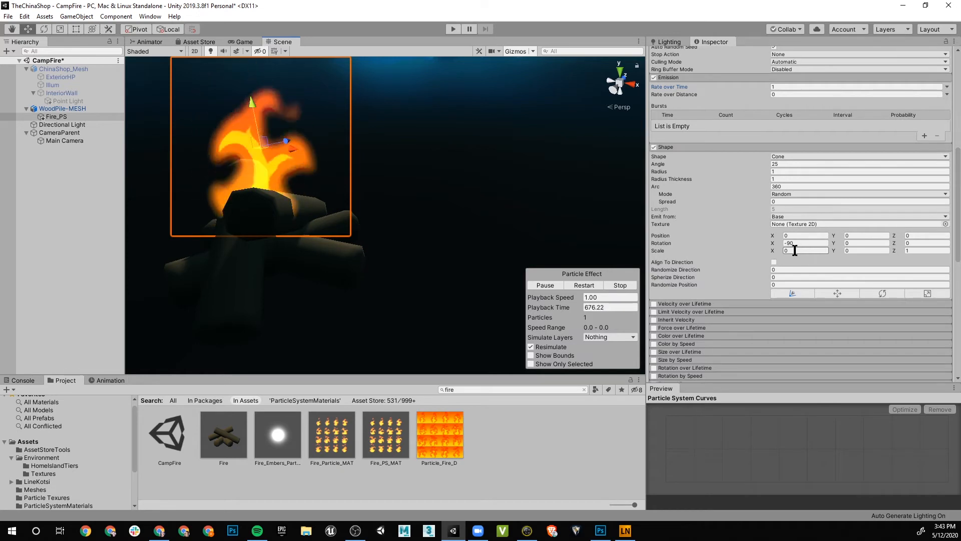
pyautogui.scroll(8, 733, 200)
pyautogui.click(779, 129)
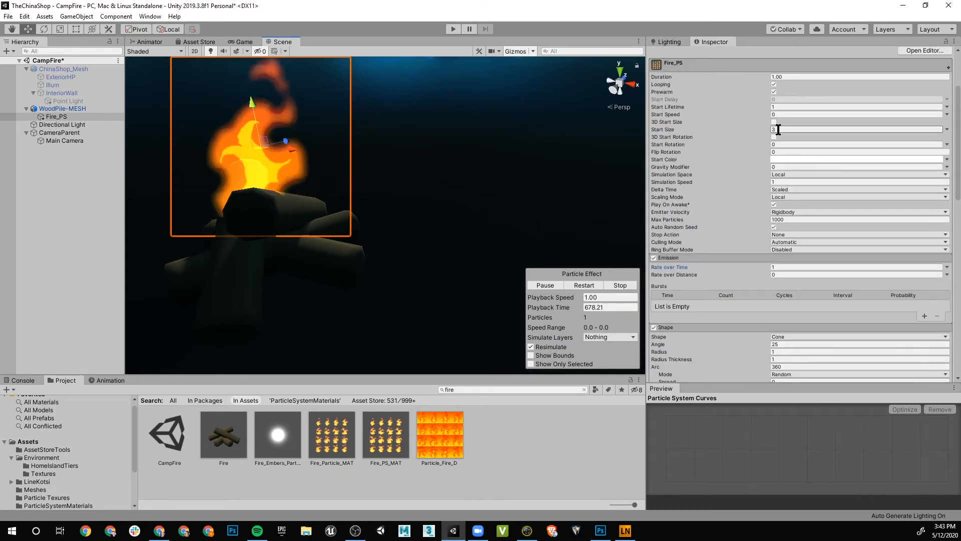
pyautogui.write('5')
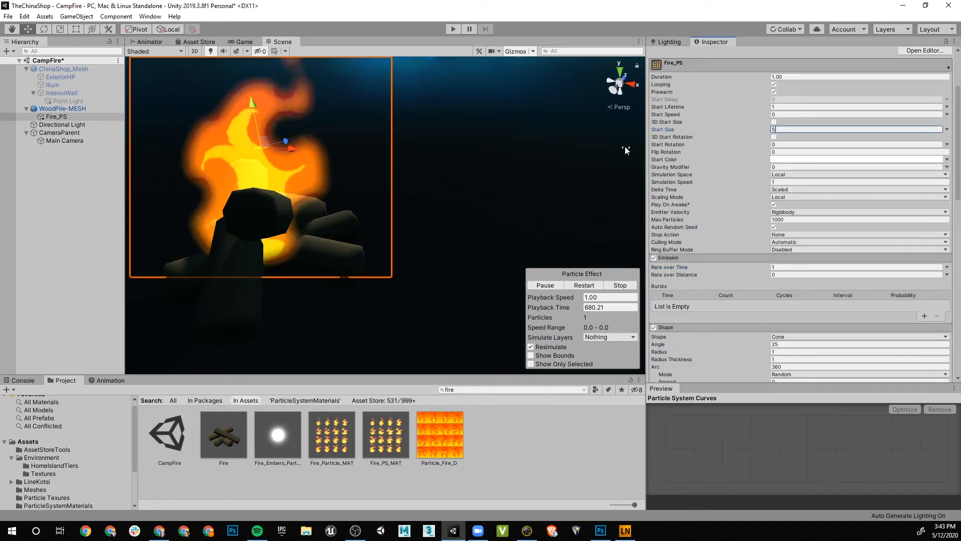
# - Move Fire_PS further up in the scene until the base of the enlarged flame rests on the logs
pyautogui.scroll(-9, 316, 151)
pyautogui.moveTo(311, 140); pyautogui.dragTo(308, 108)
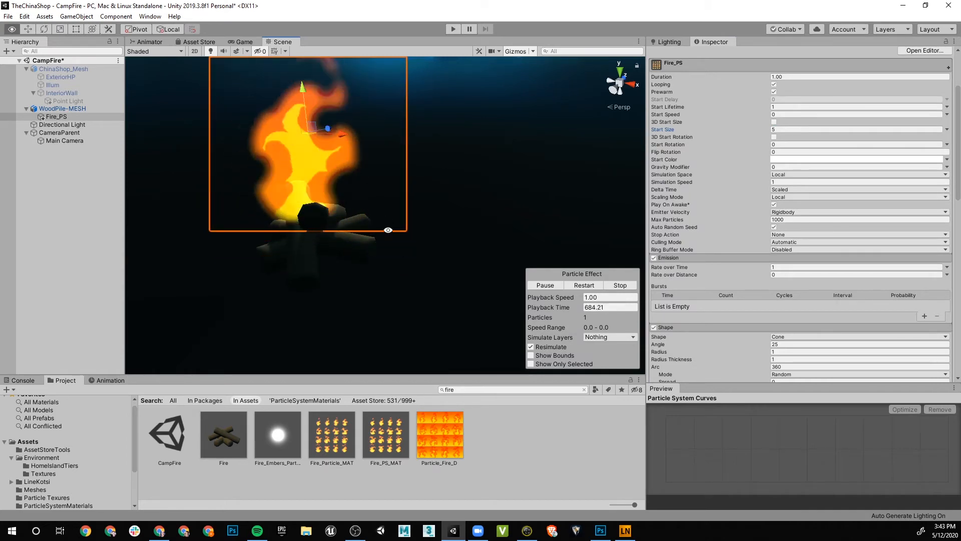
pyautogui.keyDown('alt'); pyautogui.moveTo(388, 230); pyautogui.dragTo(360, 211); pyautogui.keyUp('alt')
pyautogui.scroll(2, 360, 211)
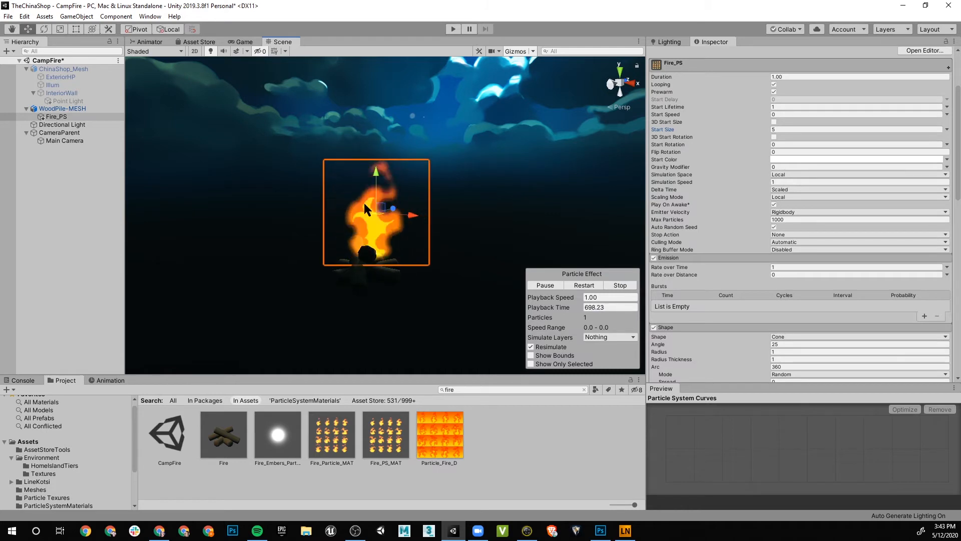
pyautogui.moveTo(379, 185)
pyautogui.mouseDown()
pyautogui.moveTo(379, 126)
pyautogui.moveTo(379, 168)
pyautogui.mouseUp()
pyautogui.scroll(-1, 379, 168)
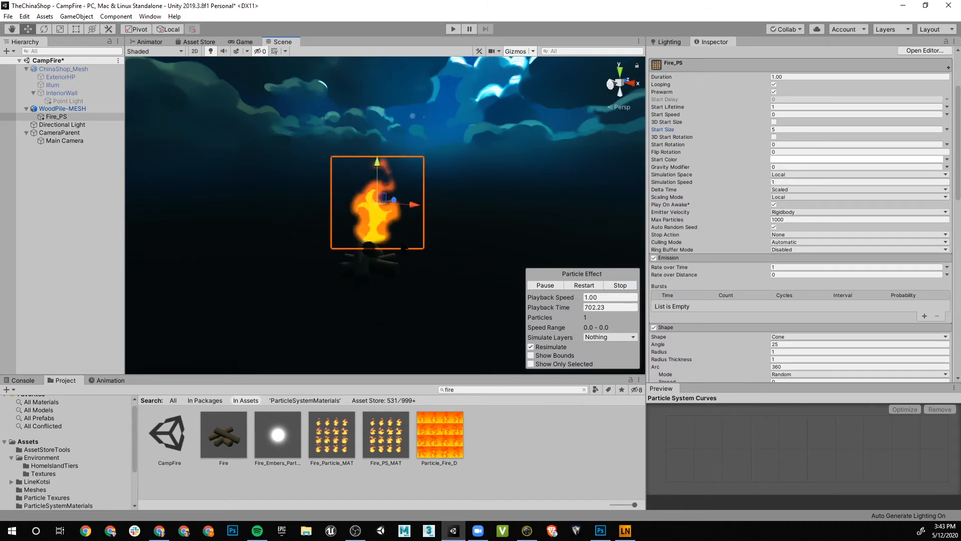
# - Locate the Fire_PS_MAT material used by the Fire_PS renderer and set its Rendering Mode to Fade
pyautogui.keyDown('alt'); pyautogui.moveTo(440, 259); pyautogui.dragTo(395, 260); pyautogui.keyUp('alt')
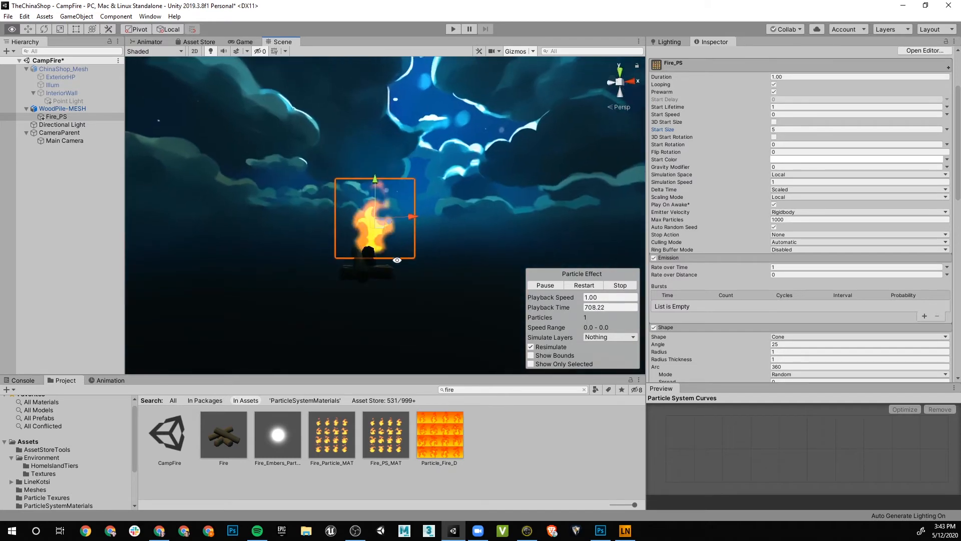
pyautogui.scroll(-10, 820, 206)
pyautogui.scroll(12, 786, 250)
pyautogui.scroll(-14, 786, 283)
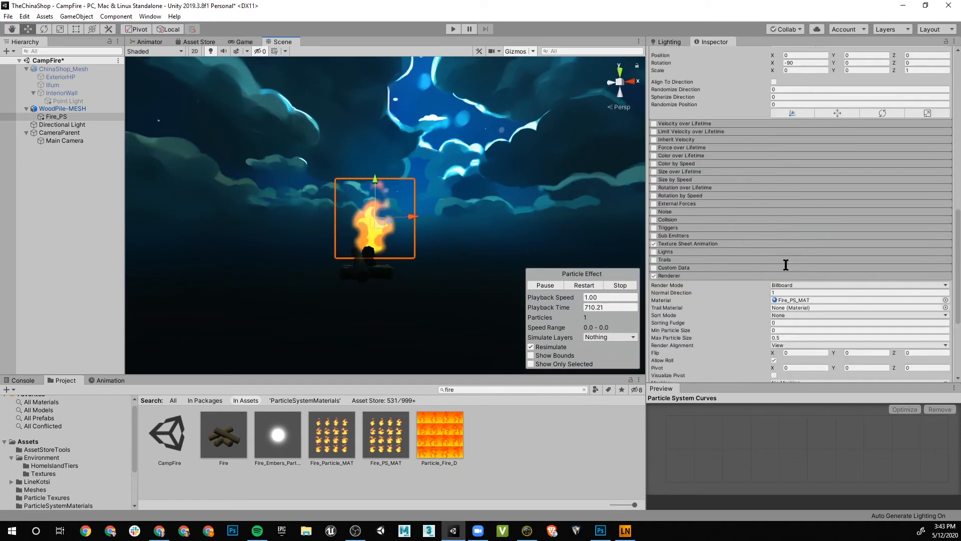
pyautogui.click(782, 155)
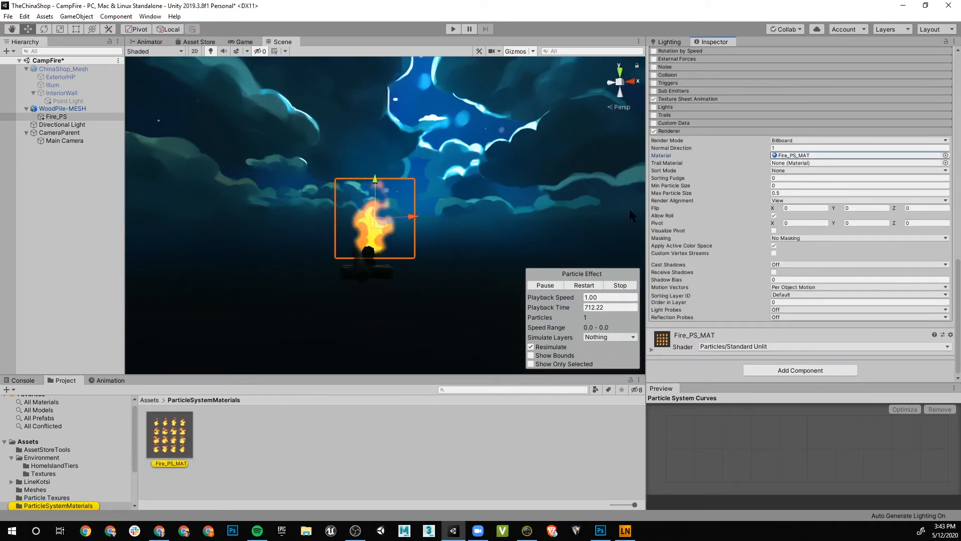
pyautogui.click(187, 428)
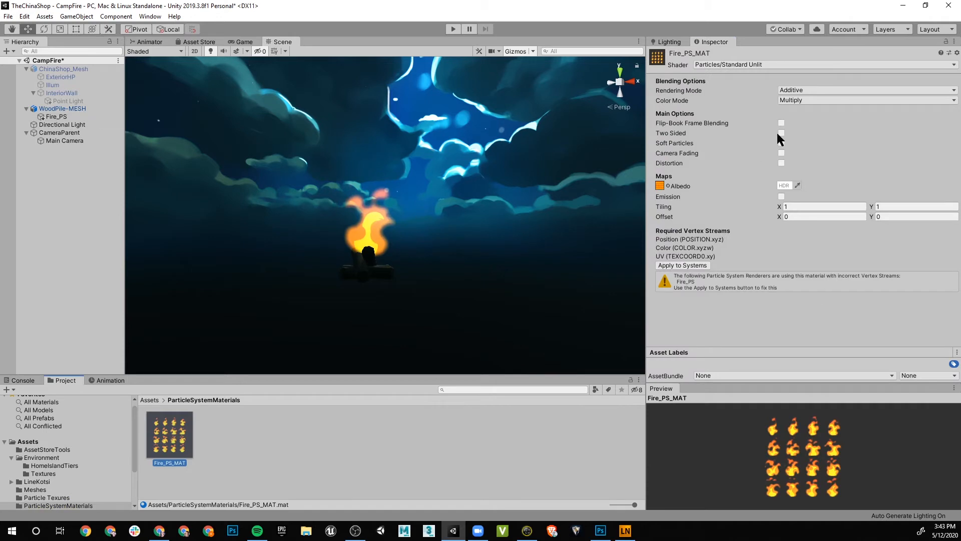
pyautogui.click(800, 91)
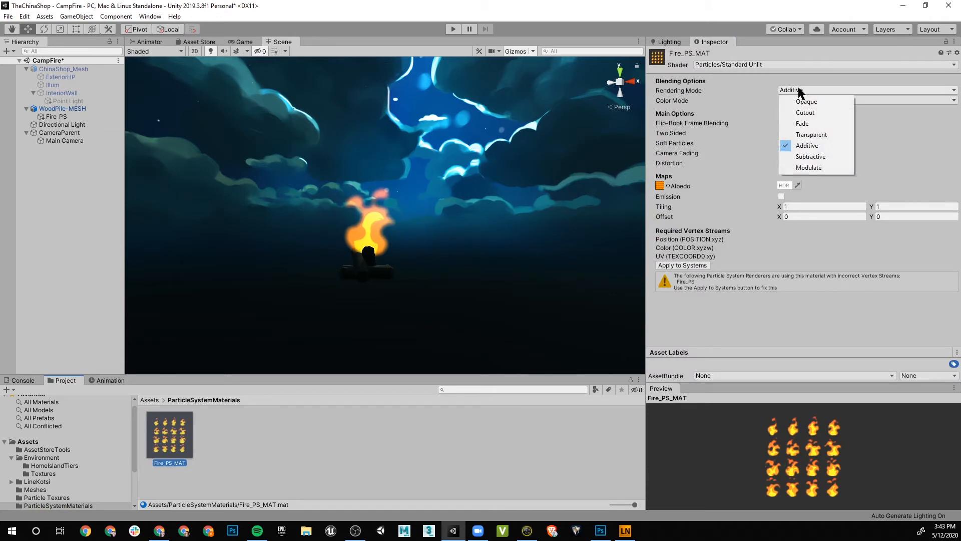
pyautogui.click(807, 124)
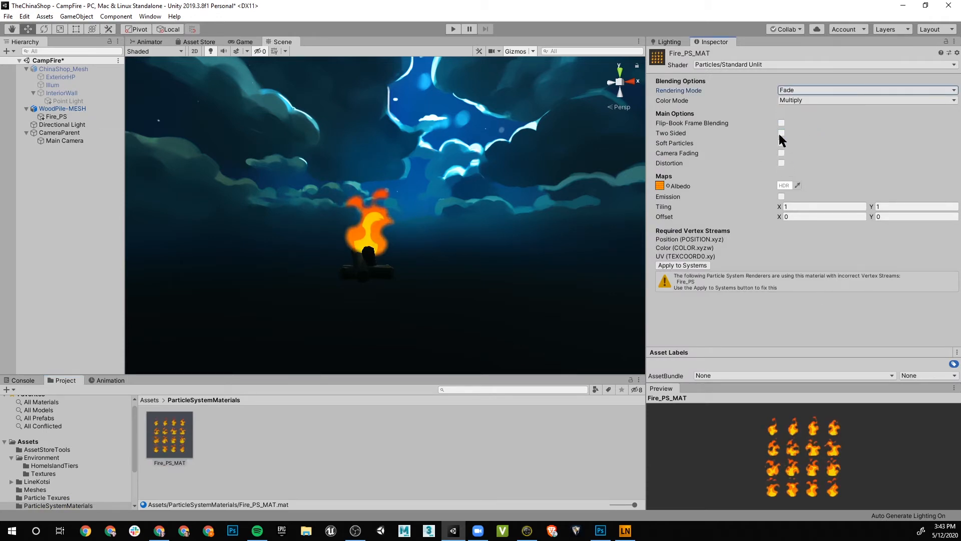
# - Enable Camera Fading on the Fire_PS_MAT material and try its Additive and Overlay color modes
pyautogui.click(794, 101)
pyautogui.click(799, 123)
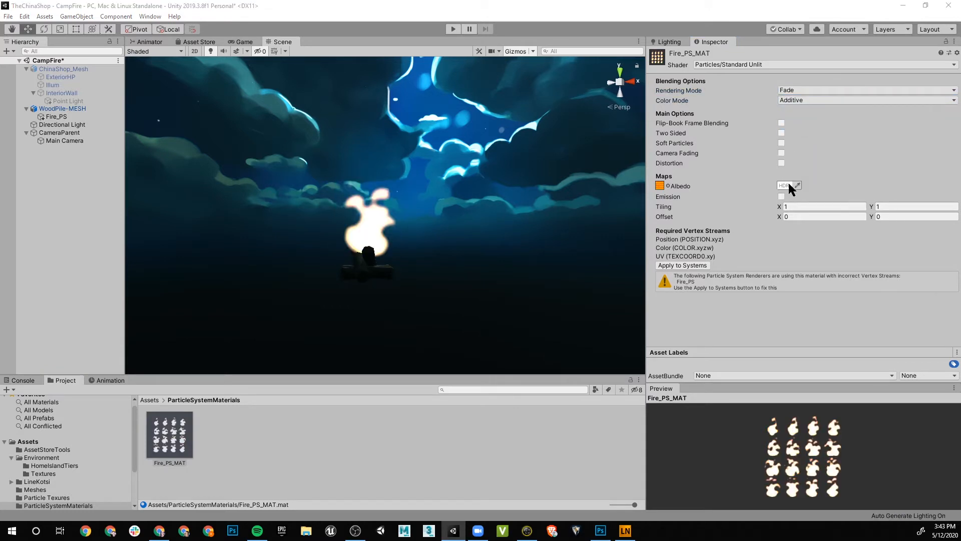
pyautogui.click(781, 153)
pyautogui.click(818, 100)
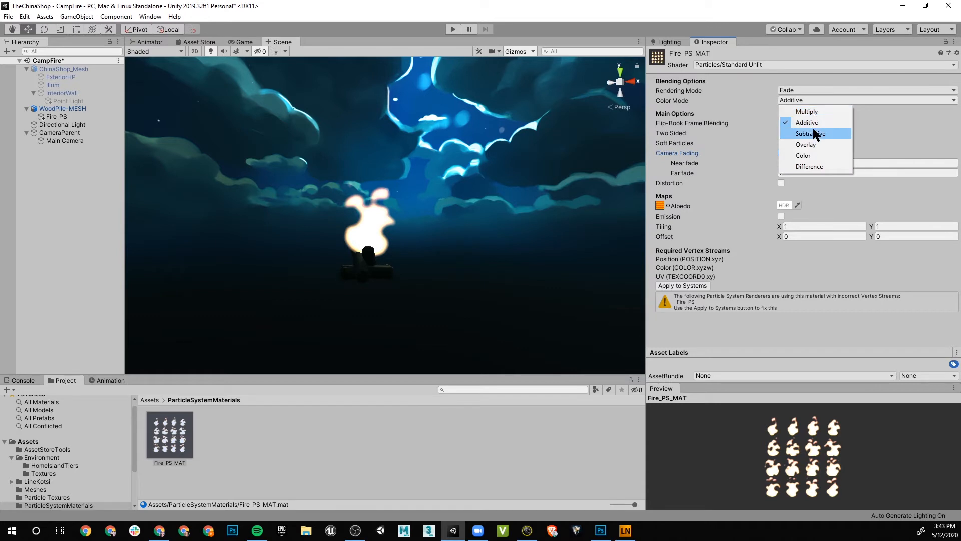
pyautogui.click(816, 143)
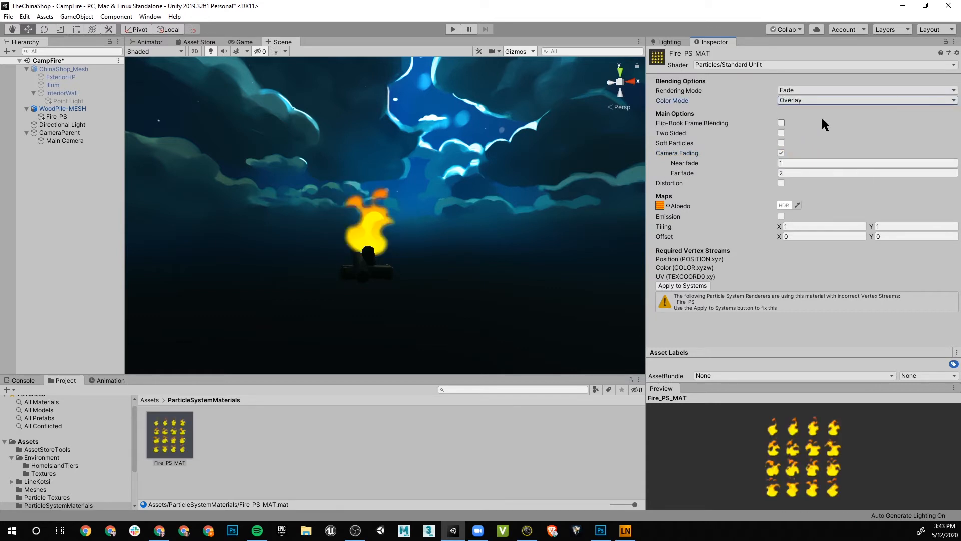
# - Set the fire material's rendering mode to Additive and try the Color option as its color mode
pyautogui.click(821, 89)
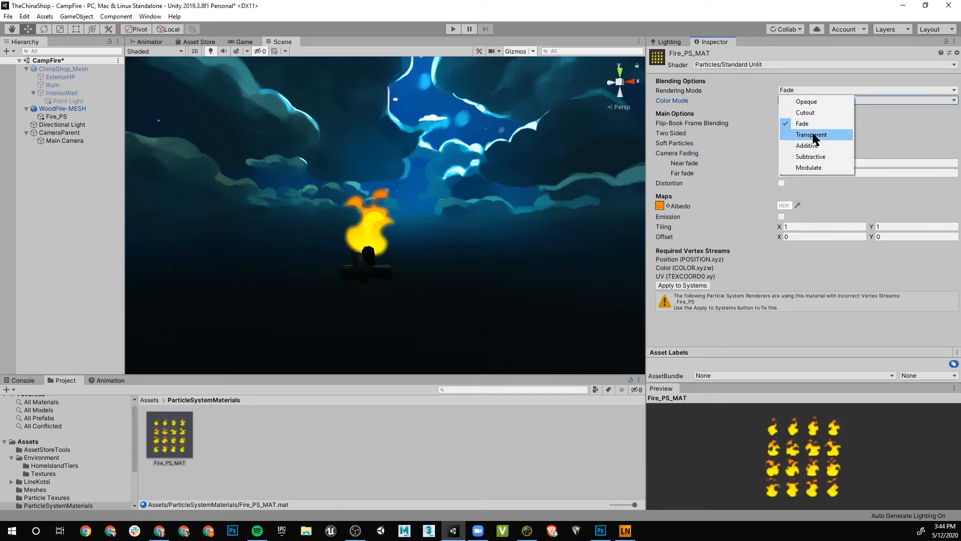
pyautogui.click(815, 146)
pyautogui.click(798, 99)
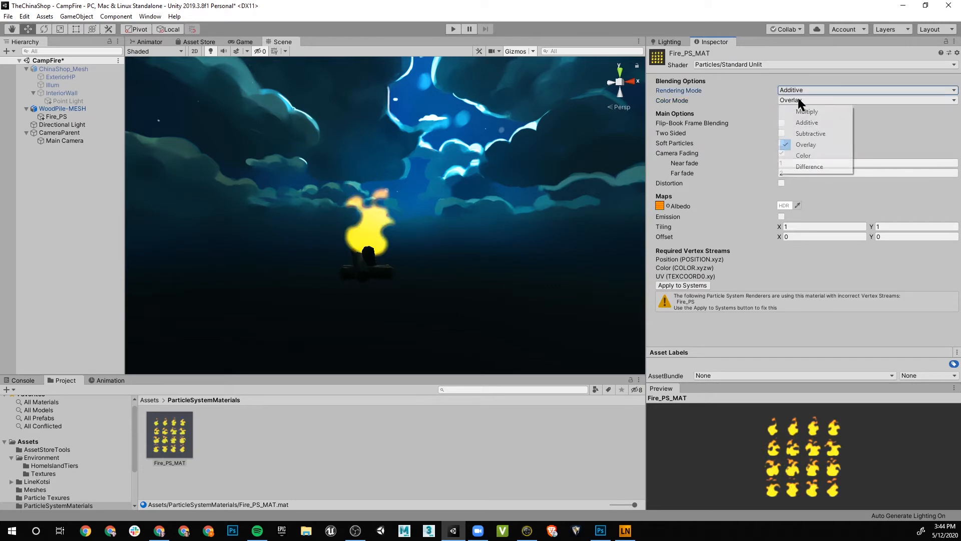
pyautogui.click(806, 155)
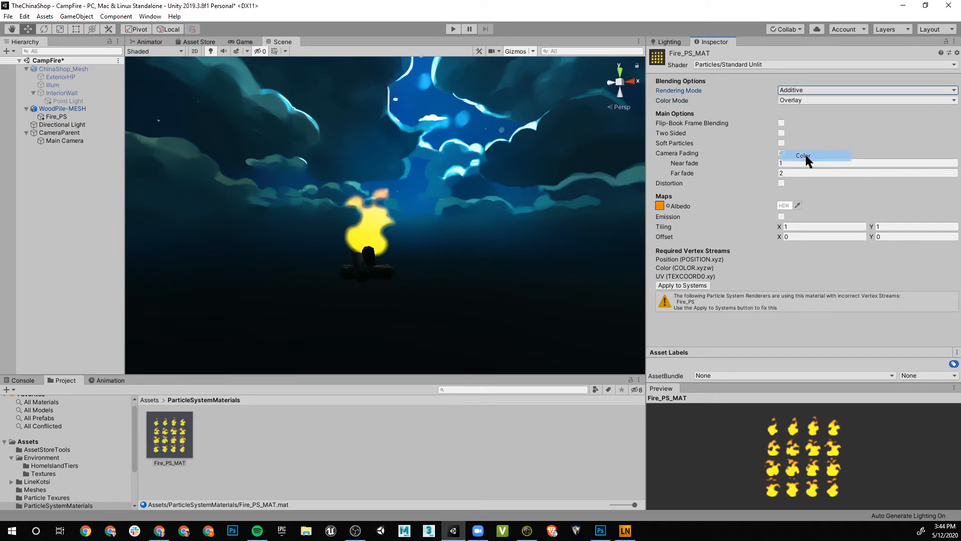
# - Try the Difference and Additive color modes on the fire material, and settle on Multiply
pyautogui.click(804, 101)
pyautogui.click(809, 167)
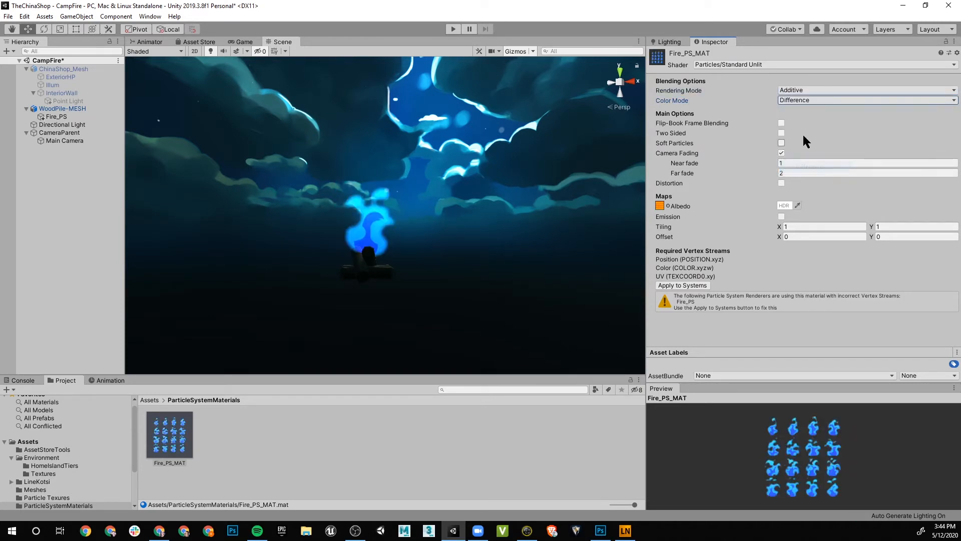
pyautogui.click(801, 98)
pyautogui.click(807, 123)
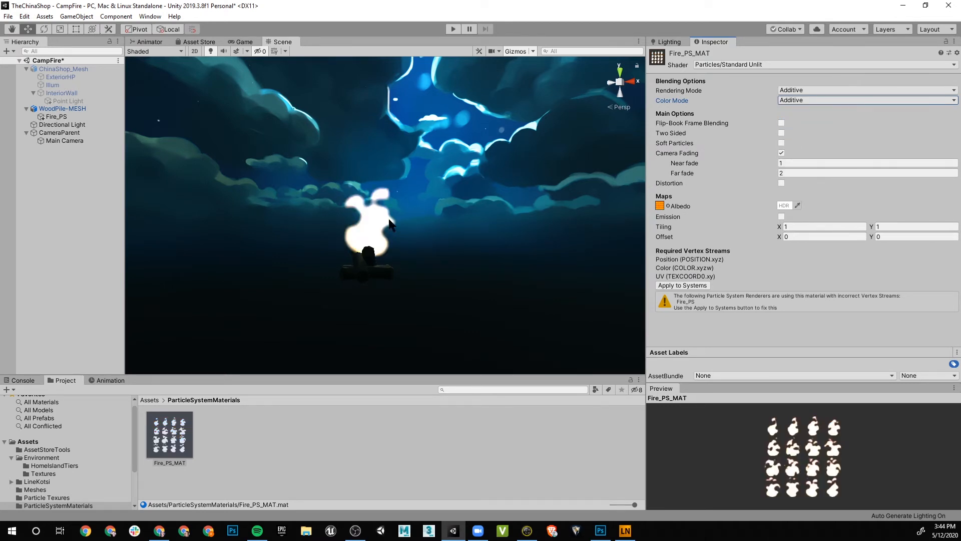
pyautogui.click(819, 99)
pyautogui.click(812, 111)
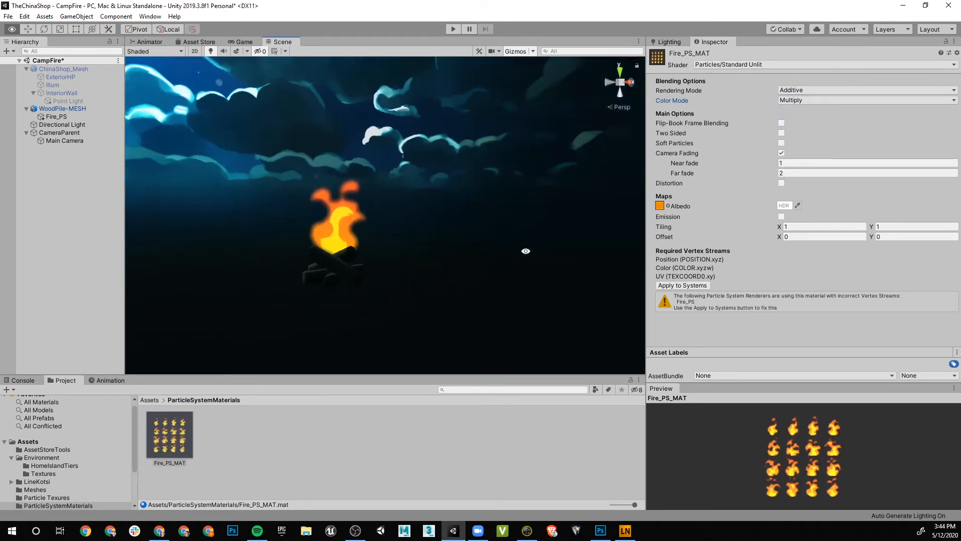
# - Examine the Fire_PS particle effect above the wood pile from several angles and up close
pyautogui.keyDown('alt'); pyautogui.moveTo(621, 320); pyautogui.dragTo(447, 239); pyautogui.keyUp('alt')
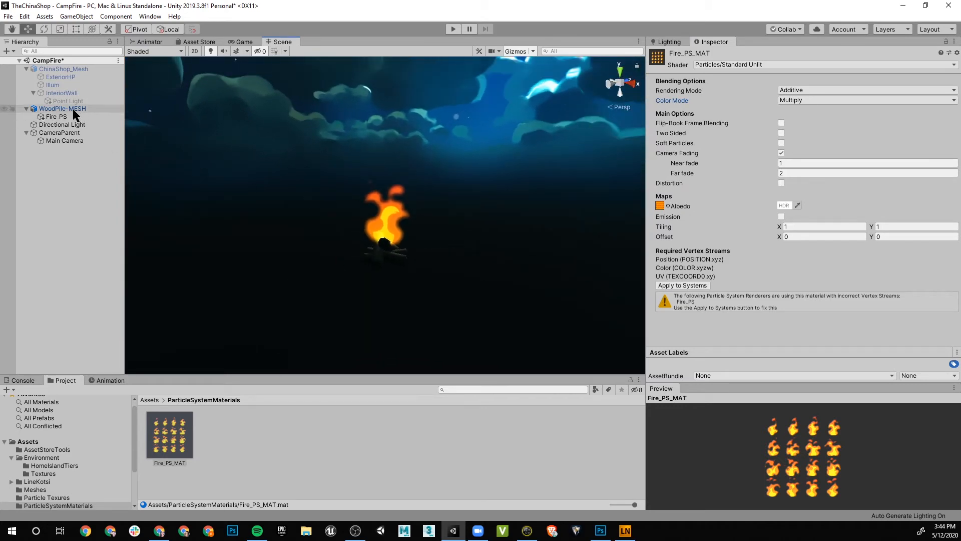
pyautogui.click(75, 116)
pyautogui.keyDown('alt'); pyautogui.moveTo(322, 252); pyautogui.dragTo(341, 276); pyautogui.keyUp('alt')
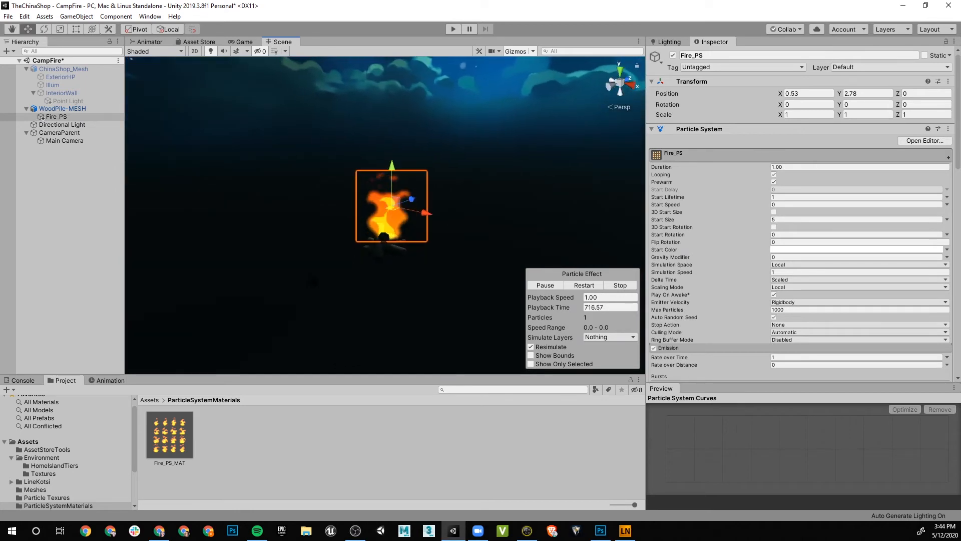
pyautogui.moveTo(358, 262); pyautogui.dragTo(389, 260, button='middle')
pyautogui.keyDown('alt'); pyautogui.moveTo(389, 260); pyautogui.dragTo(307, 239); pyautogui.keyUp('alt')
pyautogui.moveTo(437, 285); pyautogui.dragTo(329, 282, button='middle')
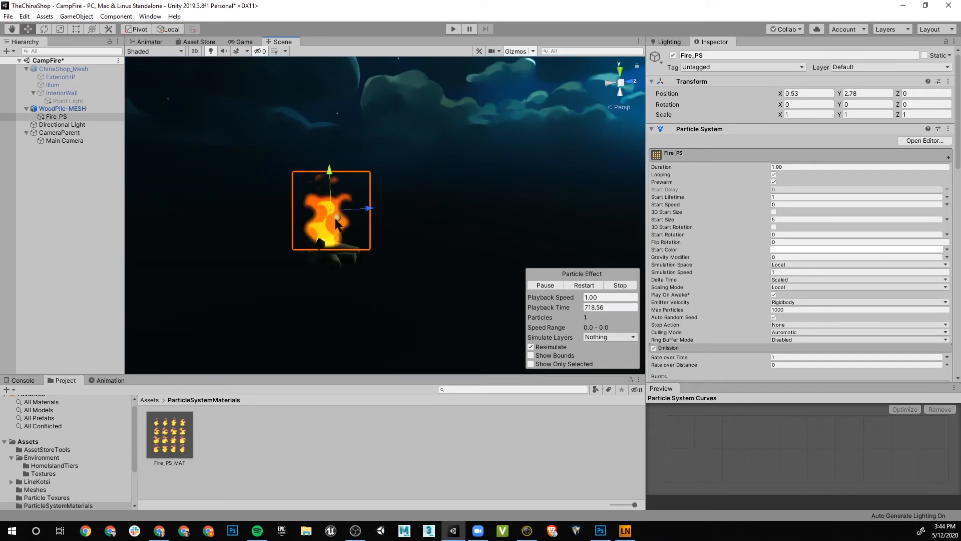
pyautogui.keyDown('alt'); pyautogui.moveTo(329, 282); pyautogui.dragTo(496, 245); pyautogui.keyUp('alt')
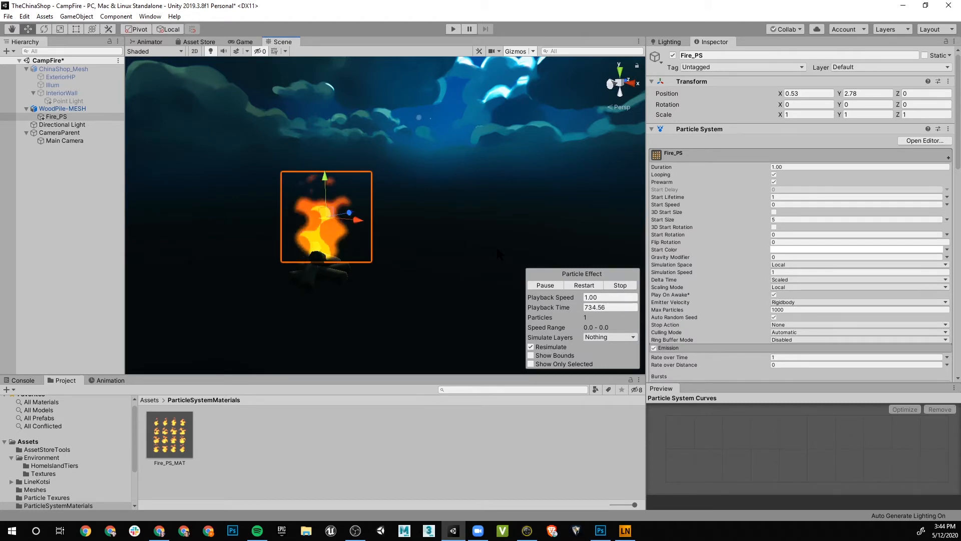
pyautogui.rightClick(302, 435)
pyautogui.click(380, 457)
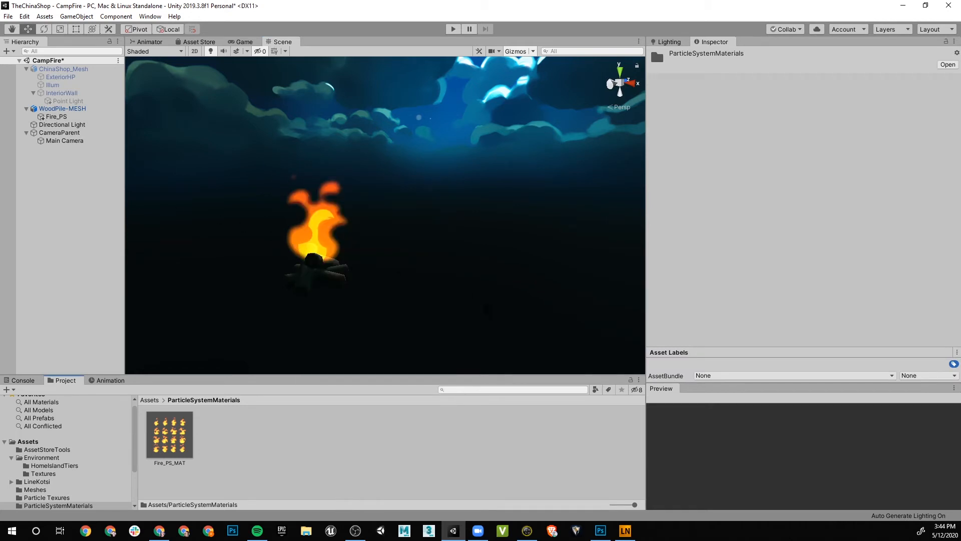
pyautogui.click(377, 250)
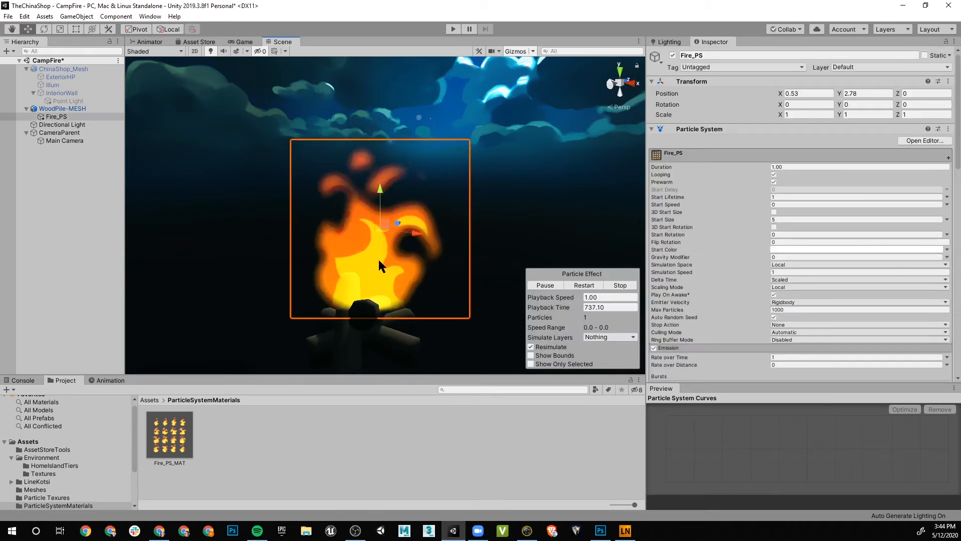
pyautogui.scroll(3, 379, 261)
pyautogui.moveTo(379, 261); pyautogui.dragTo(379, 181, button='middle')
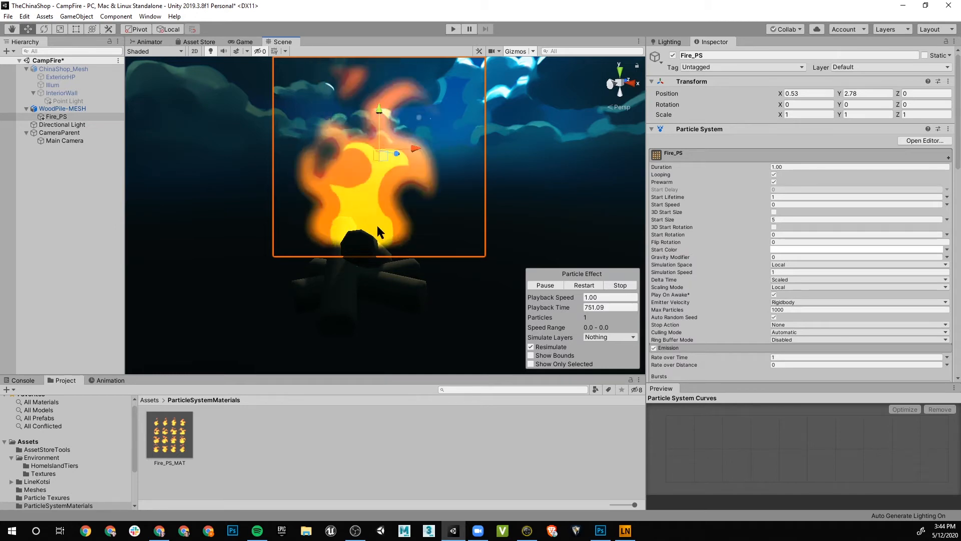
# - Create a new material named Smoke_PS_MAT in the ParticleSystemMaterials folder
pyautogui.rightClick(290, 449)
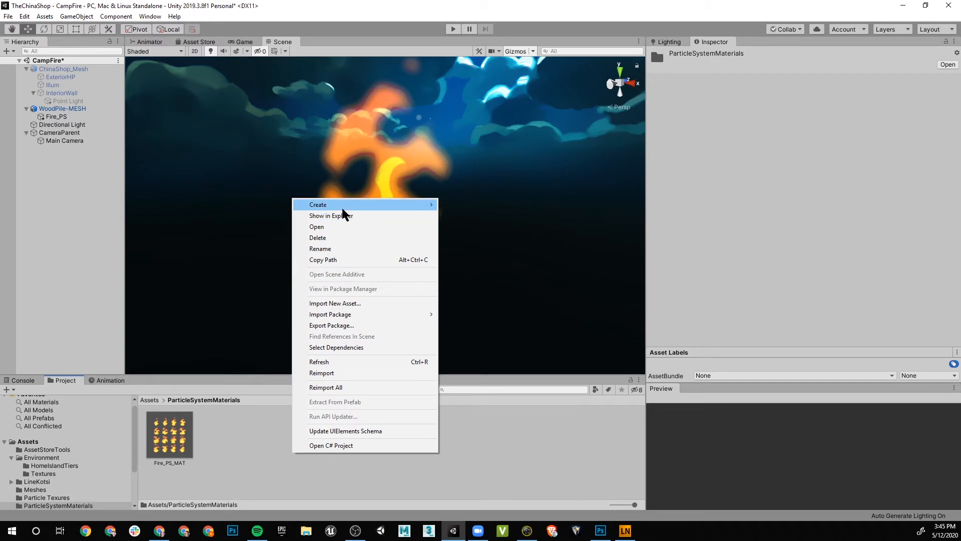
pyautogui.moveTo(343, 205)
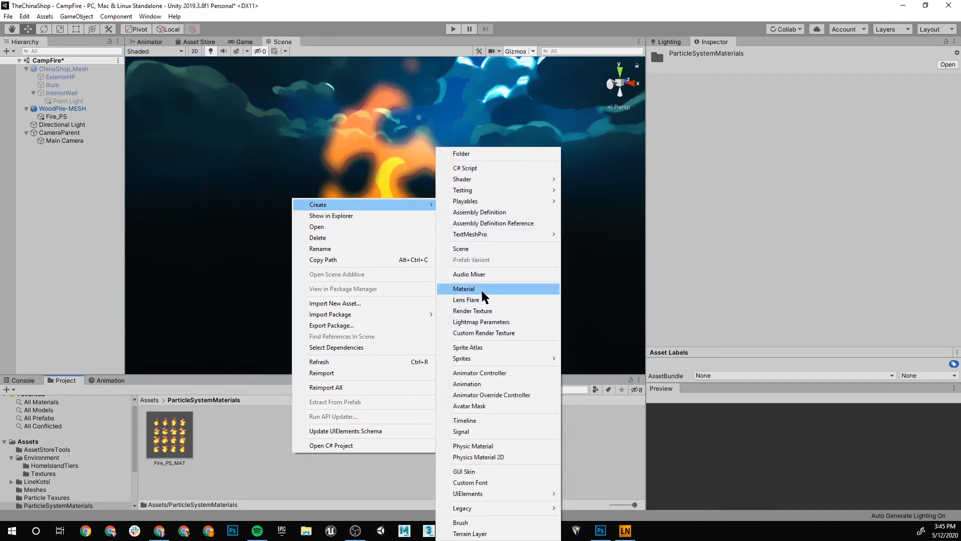
pyautogui.click(541, 288)
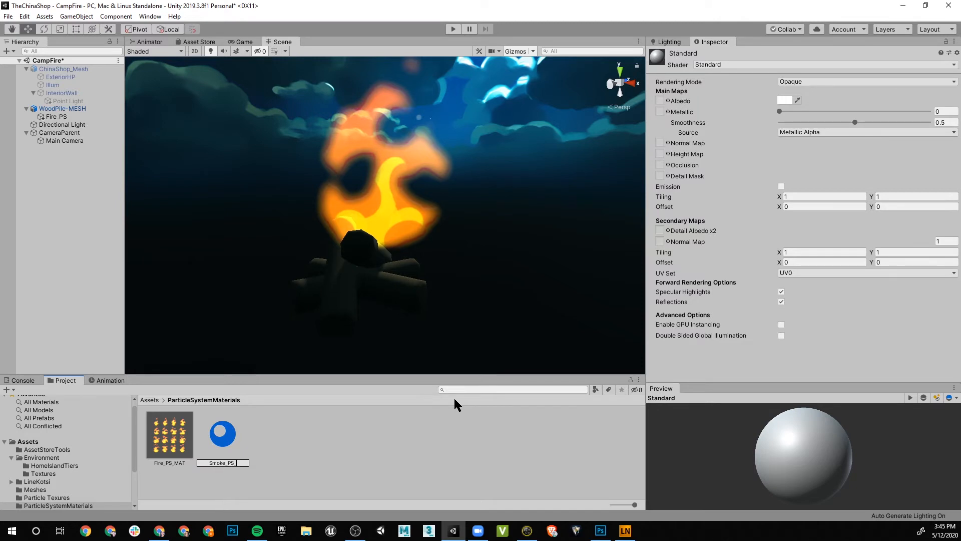
pyautogui.press('Return')
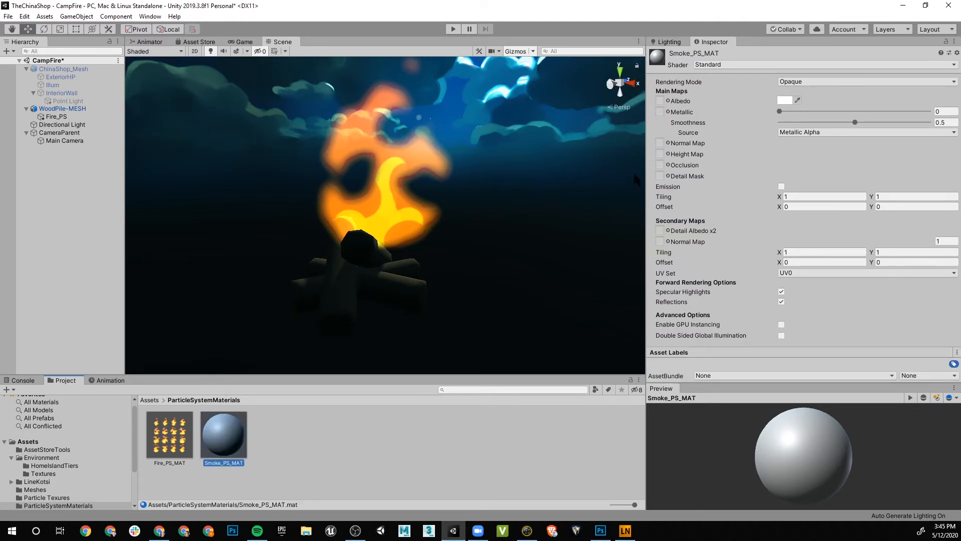
# - Set the smoke material's shader to Particles/Standard Unlit
pyautogui.click(740, 65)
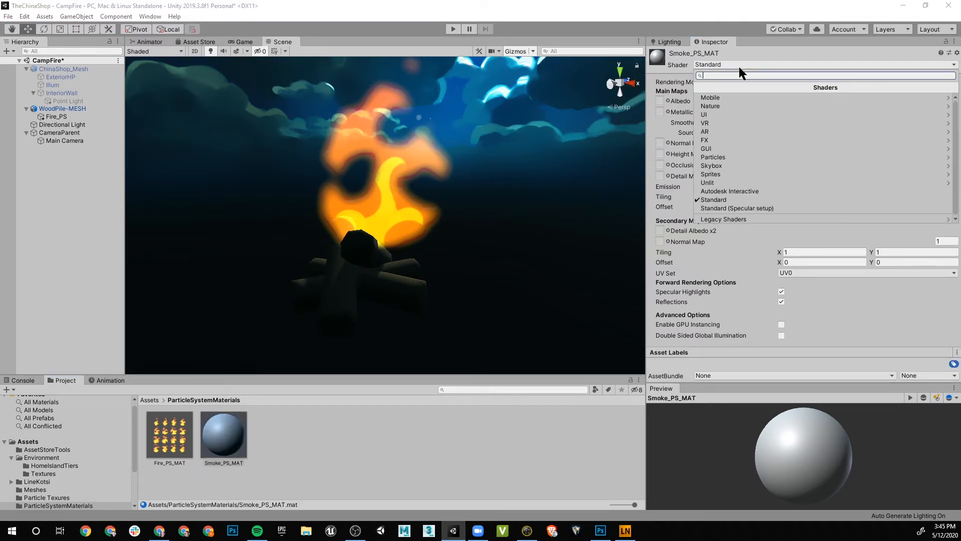
pyautogui.click(751, 156)
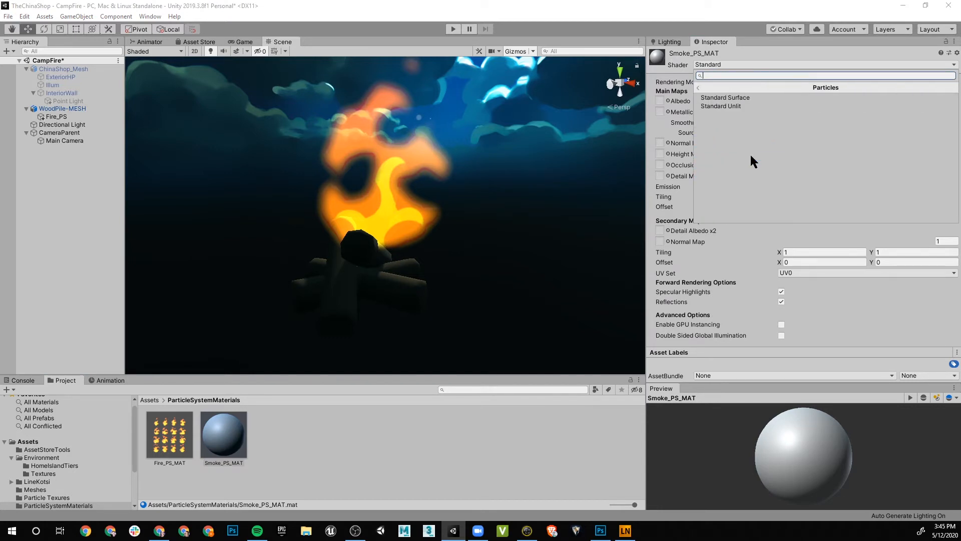
pyautogui.click(730, 105)
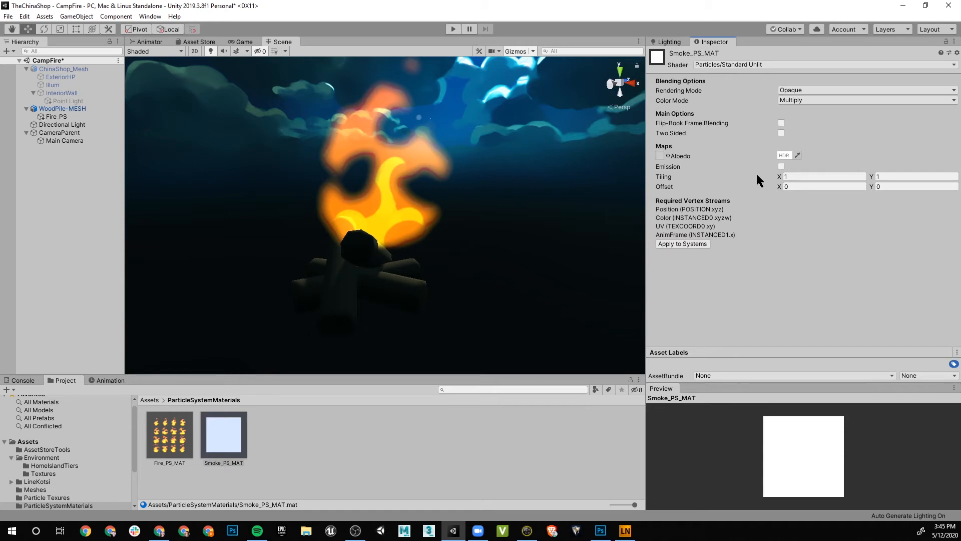
pyautogui.click(775, 64)
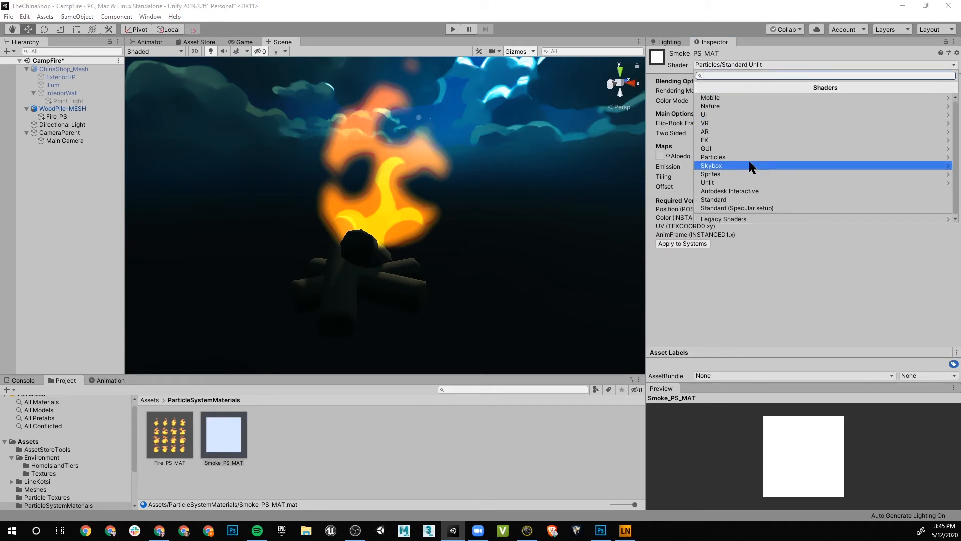
pyautogui.click(942, 157)
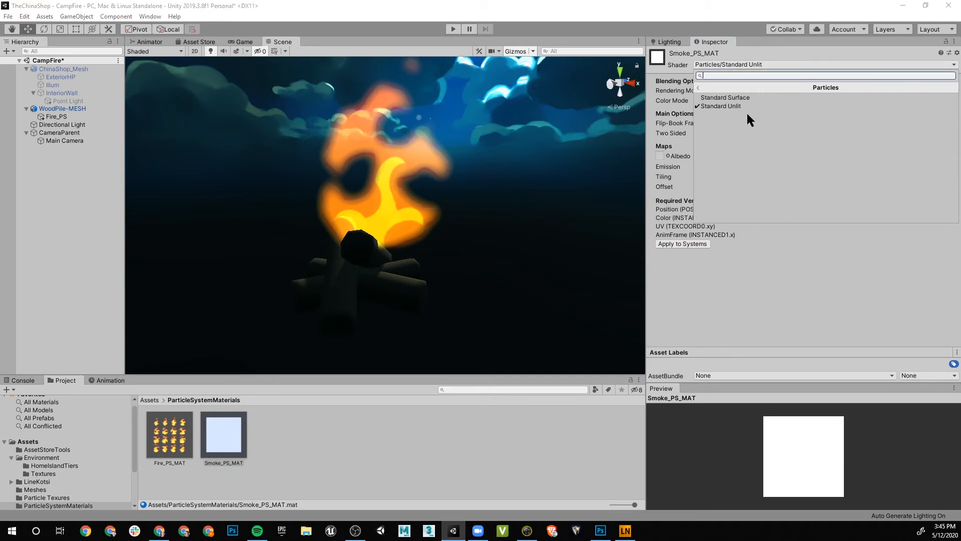
pyautogui.click(731, 107)
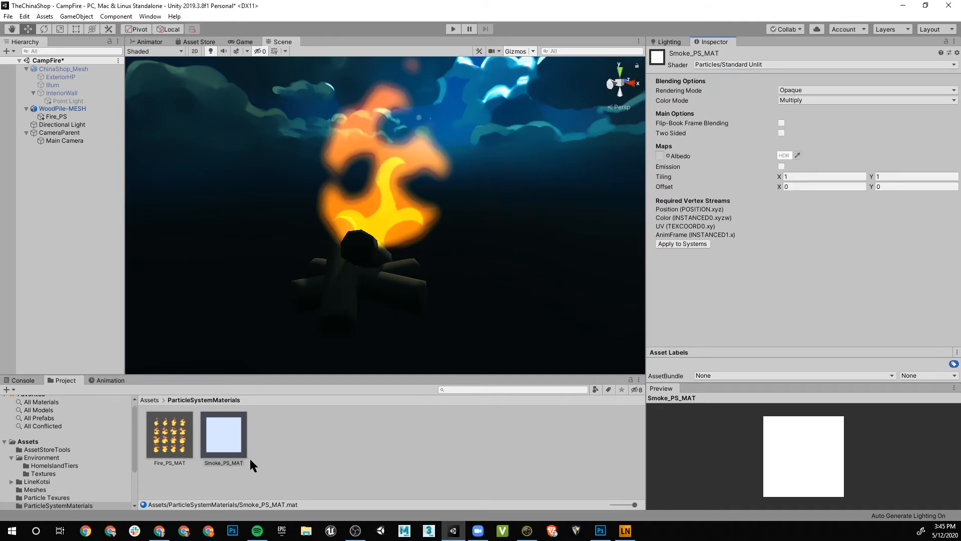
# - Assign the Smoke_Cloud_D texture to the smoke material's Albedo map
pyautogui.click(660, 155)
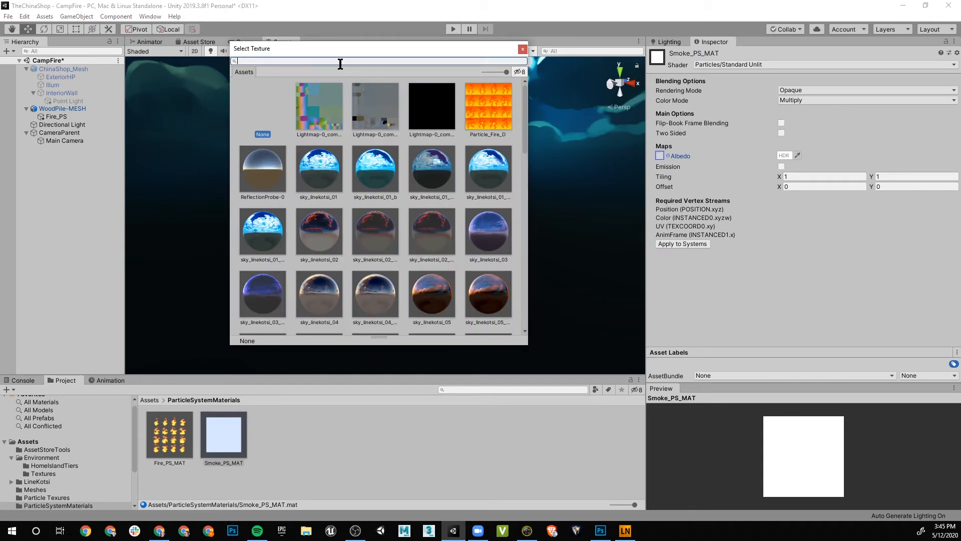
pyautogui.write('smok')
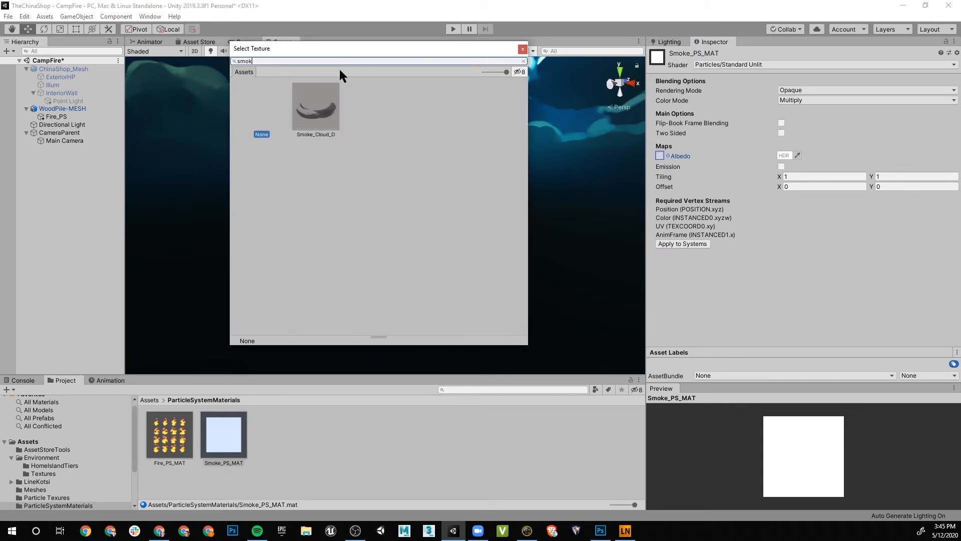
pyautogui.click(302, 104)
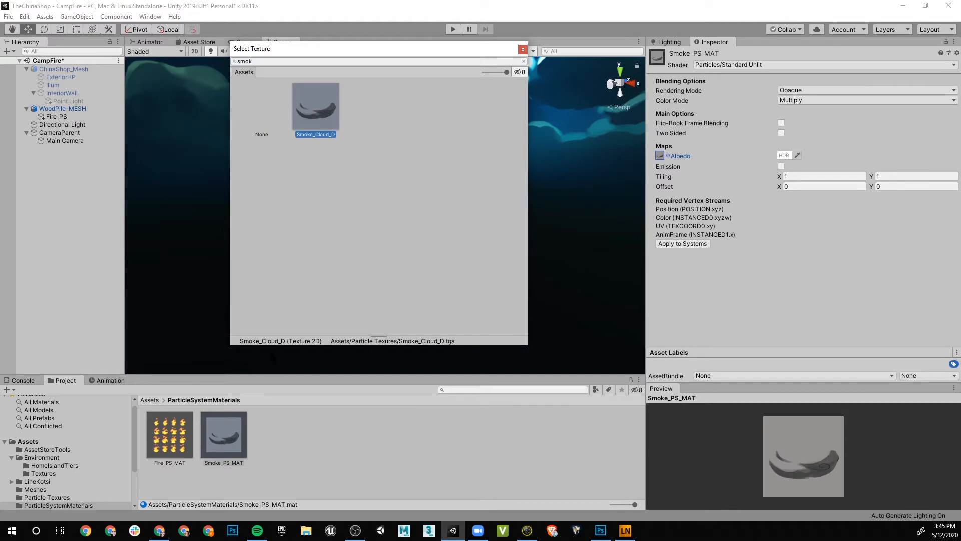
pyautogui.click(522, 50)
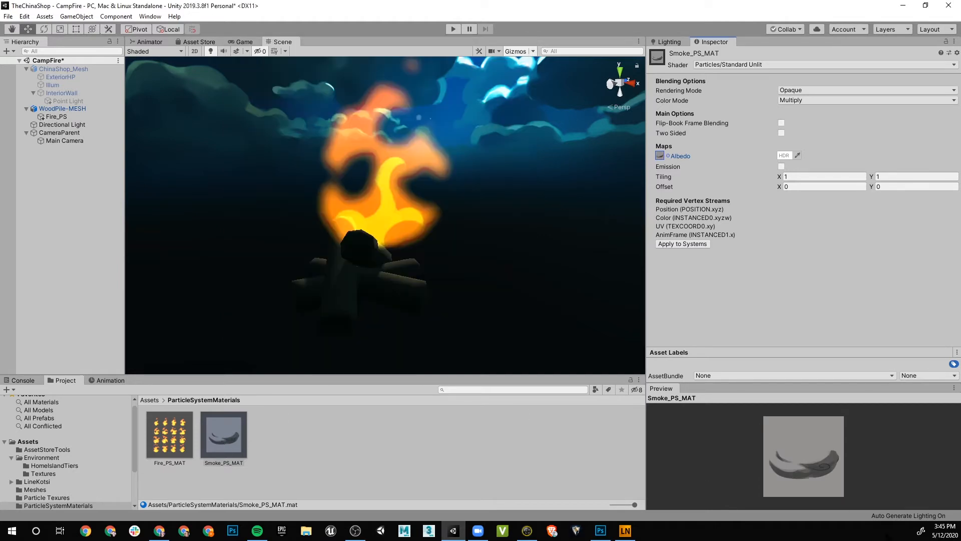
# - Enlarge the preview of Smoke_PS_MAT and locate its albedo texture among the project assets
pyautogui.moveTo(816, 385); pyautogui.dragTo(816, 187)
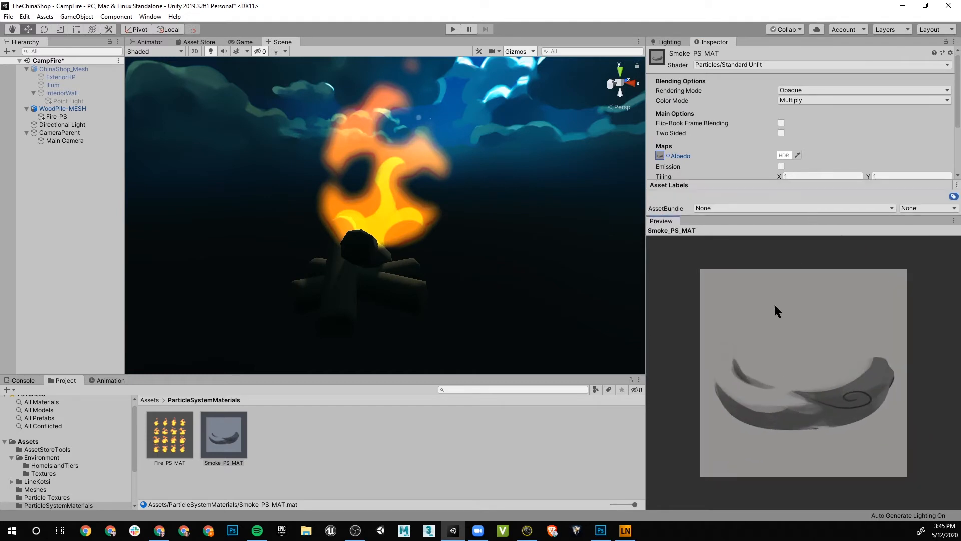
pyautogui.click(215, 438)
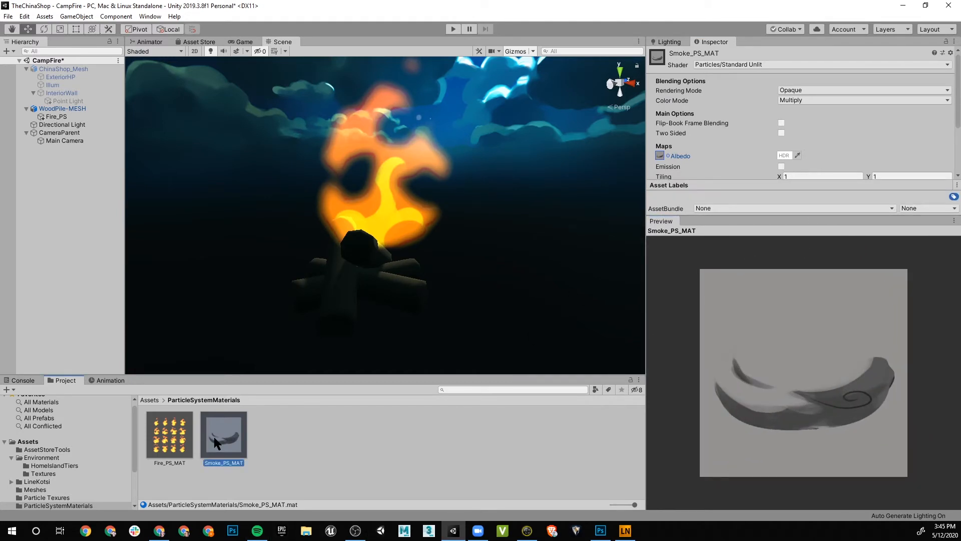
pyautogui.hotkey('ctrl', 'f')
pyautogui.click(658, 157)
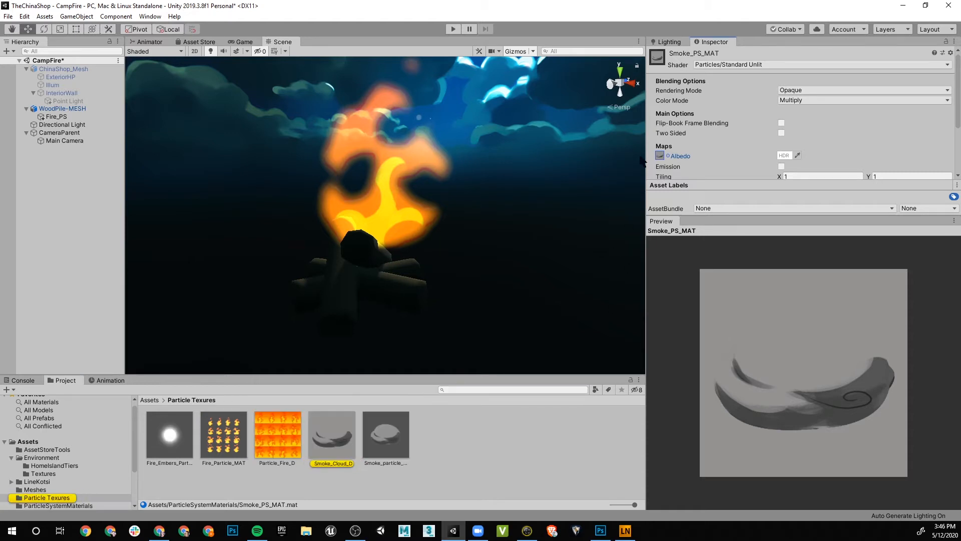
# - Open the Smoke_Cloud_D texture in Photoshop and display its Alpha 1 channel
pyautogui.doubleClick(338, 445)
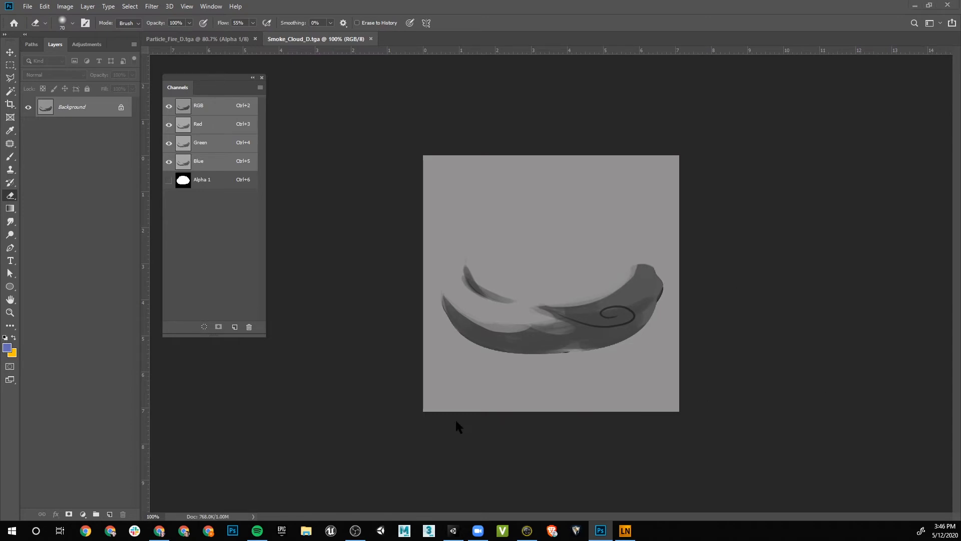
pyautogui.keyDown('alt'); pyautogui.scroll(1, 568, 326); pyautogui.keyUp('alt')
pyautogui.click(199, 185)
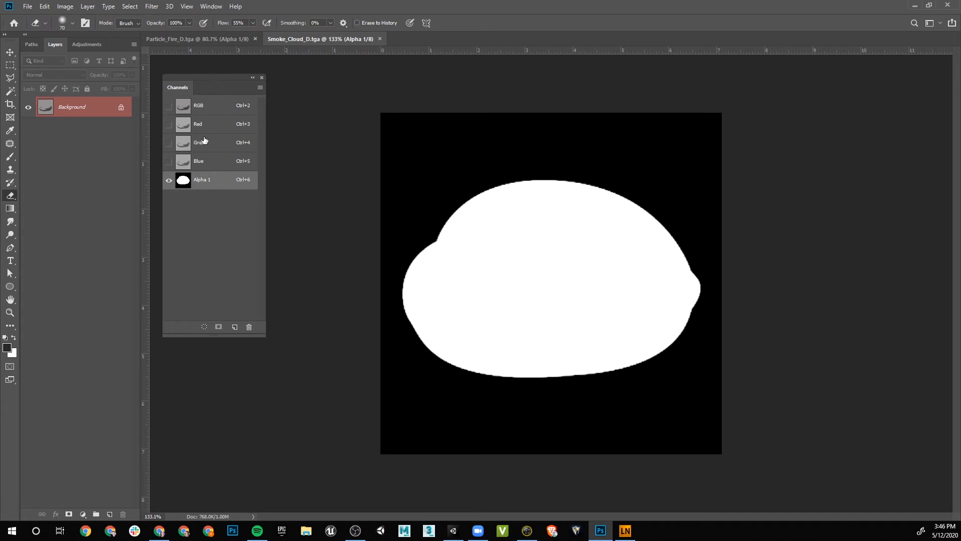
# - Display the smoke cloud texture's combined RGB channels, then switch back to Unity and reframe the campfire
pyautogui.click(201, 107)
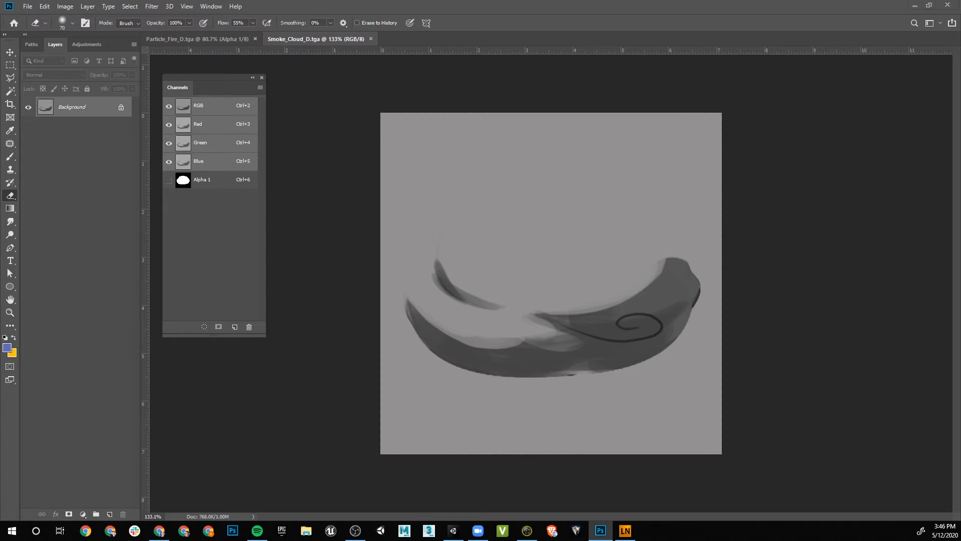
pyautogui.hotkey('alt', 'Tab')
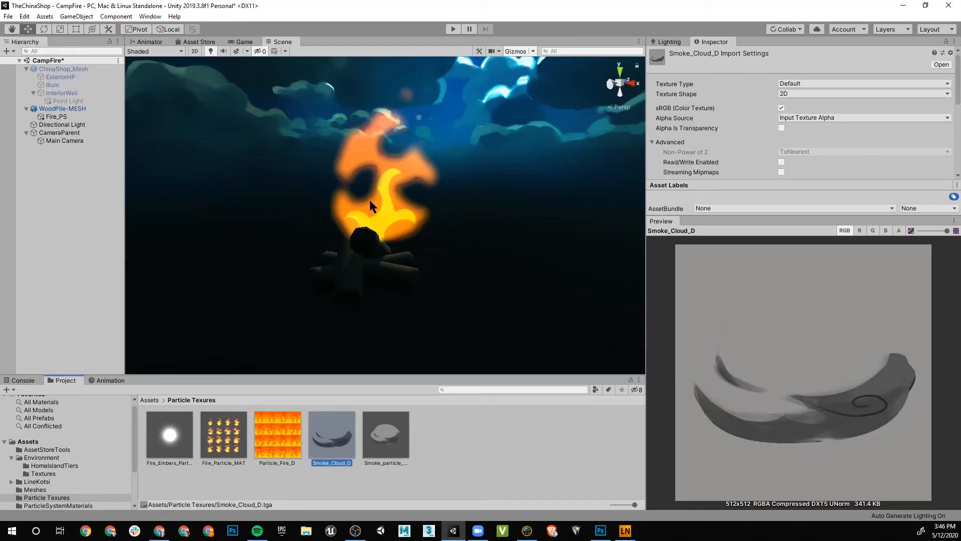
pyautogui.keyDown('alt'); pyautogui.moveTo(383, 204); pyautogui.dragTo(360, 321); pyautogui.keyUp('alt')
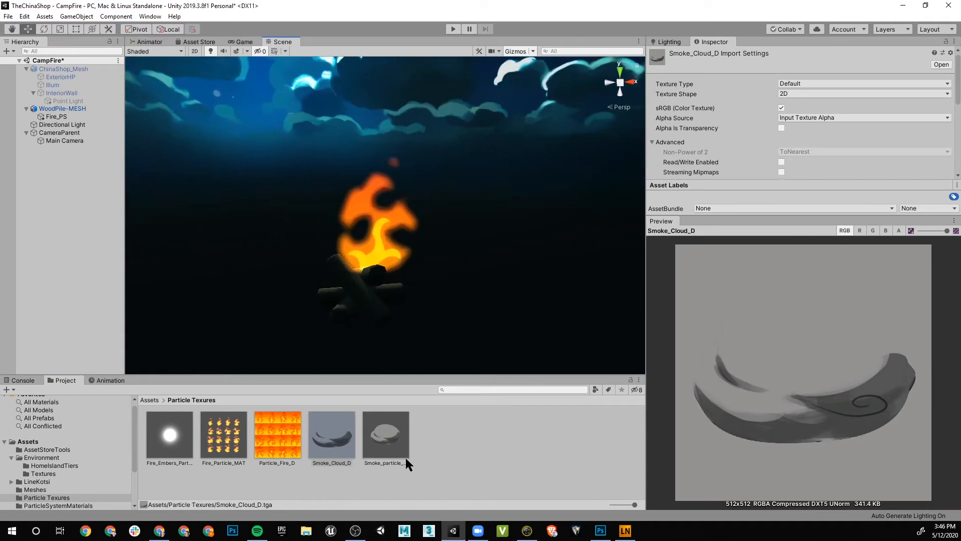
# - Compare the shader and preview of the existing Smoke_particle_MAT material with the Smoke_Cloud_D texture
pyautogui.click(335, 445)
pyautogui.click(376, 440)
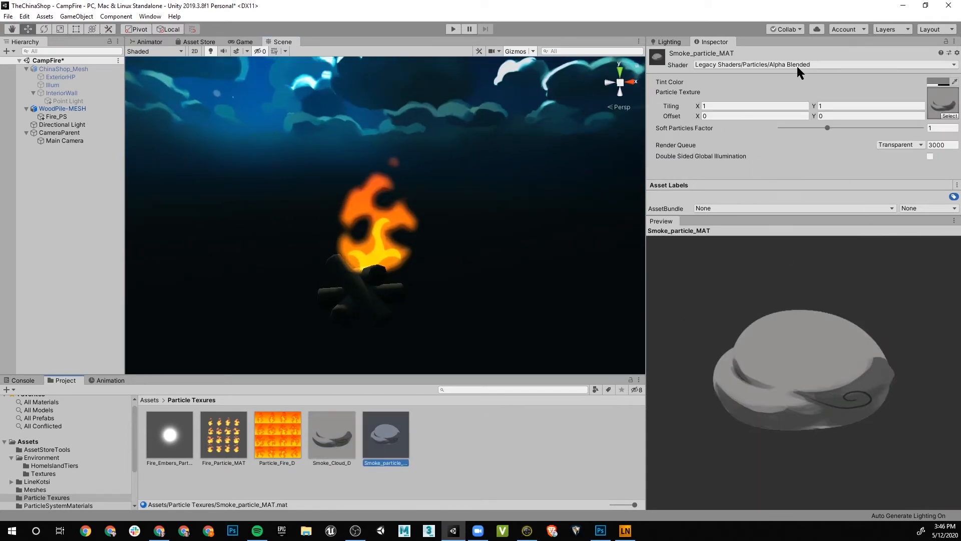
pyautogui.click(849, 371)
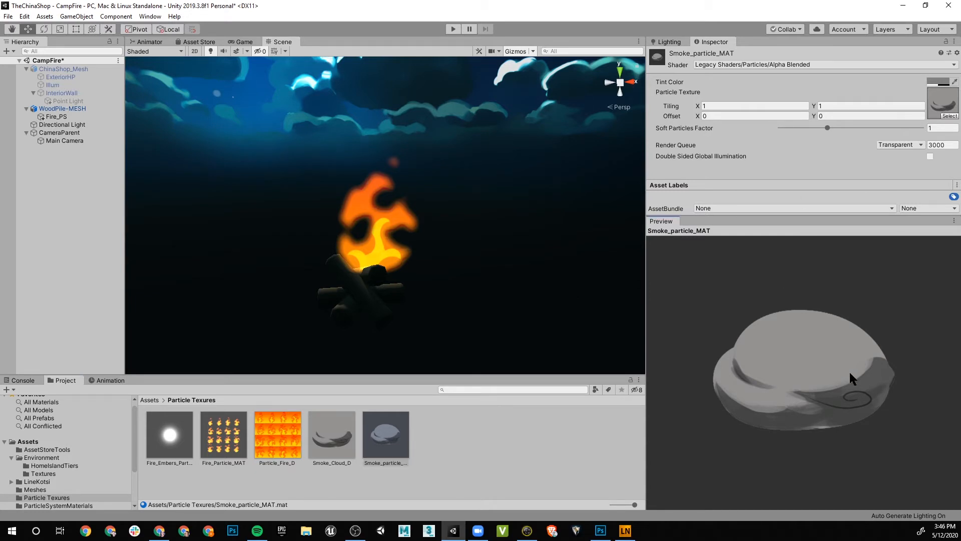
pyautogui.click(320, 439)
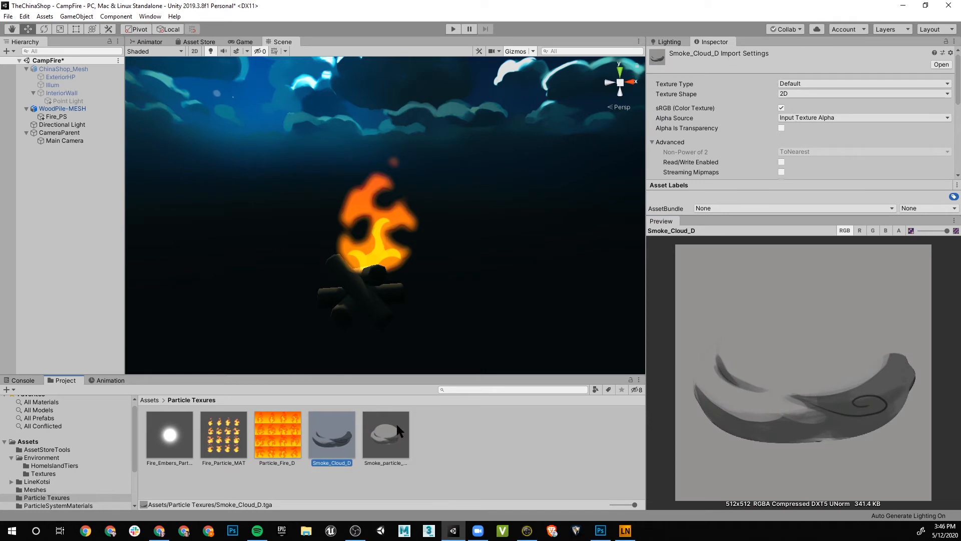
# - Search the project assets for "smoke" and select the Smoke_PS_MAT material
pyautogui.click(476, 390)
pyautogui.write('smoke')
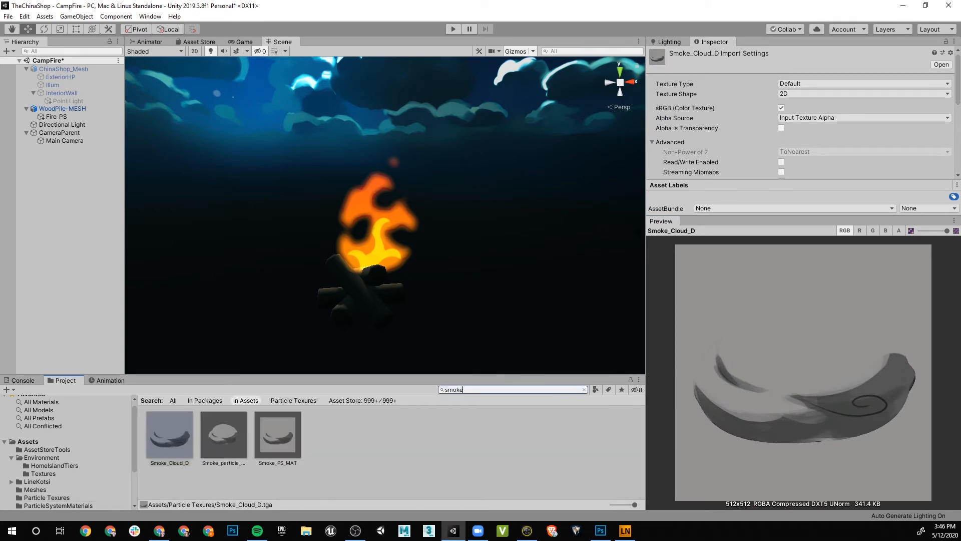
pyautogui.click(286, 427)
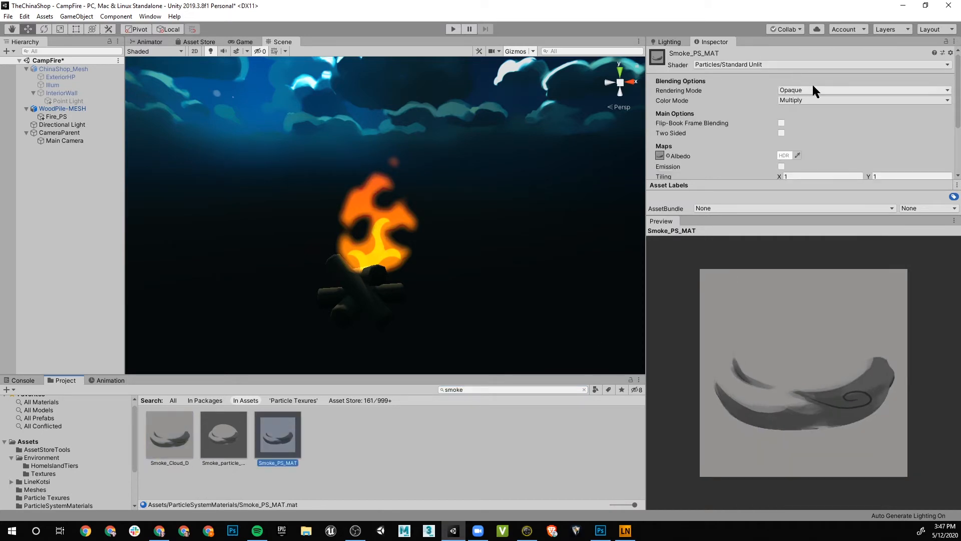
# - Try the Additive and Subtractive color modes with Transparent rendering on Smoke_PS_MAT, and return the color mode to Multiply
pyautogui.click(818, 99)
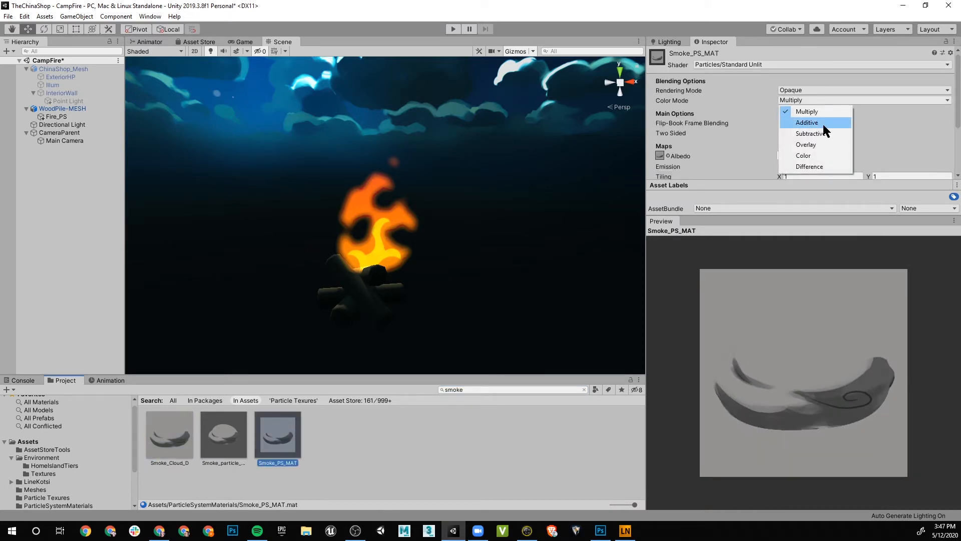
pyautogui.click(822, 122)
pyautogui.click(821, 89)
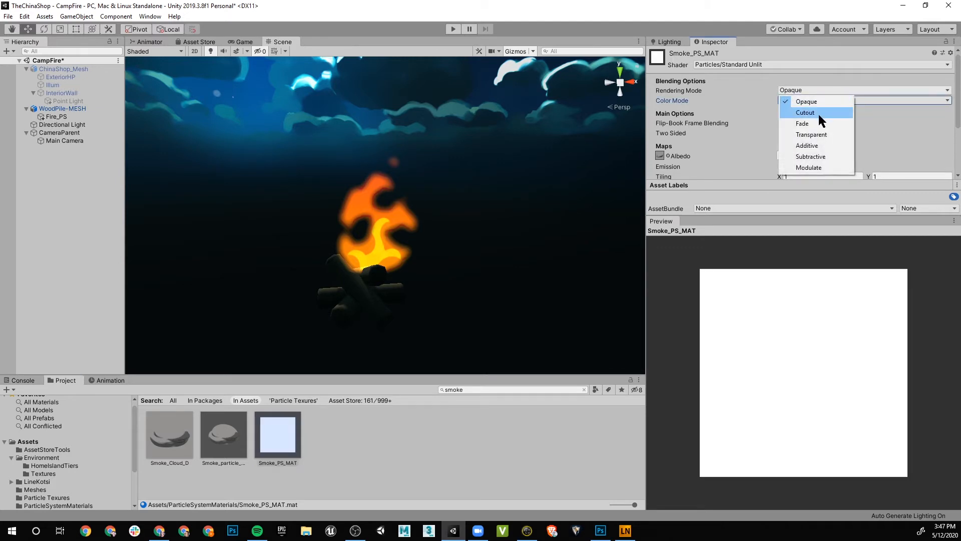
pyautogui.click(819, 134)
pyautogui.click(817, 98)
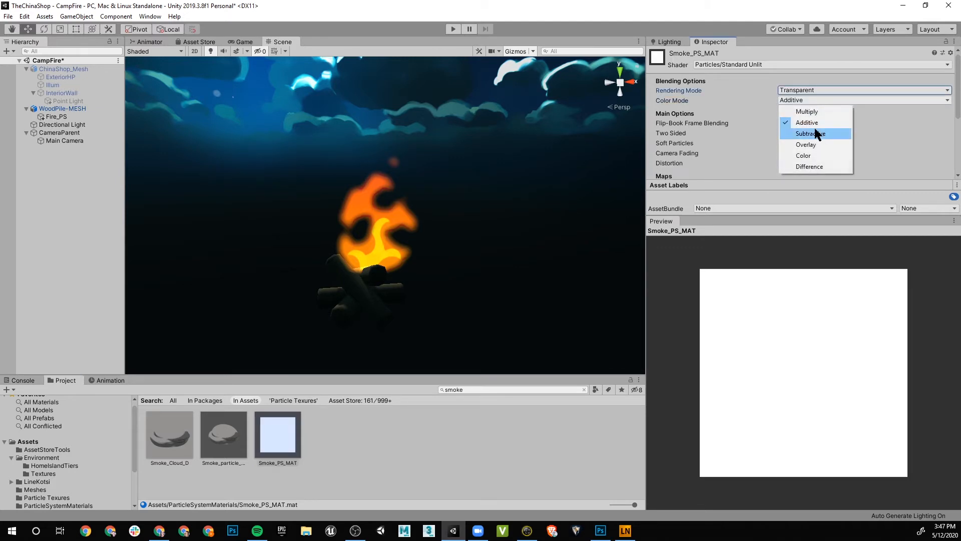
pyautogui.click(815, 133)
pyautogui.click(812, 99)
pyautogui.click(812, 112)
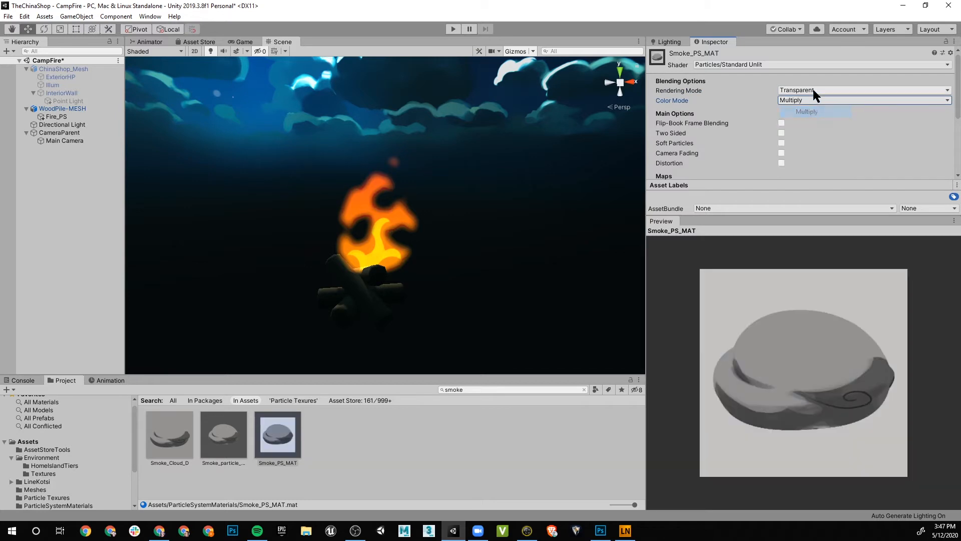
# - Set Smoke_PS_MAT's rendering mode to Cutout and its alpha cutoff to 0.74, and deselect the material
pyautogui.click(812, 88)
pyautogui.click(812, 112)
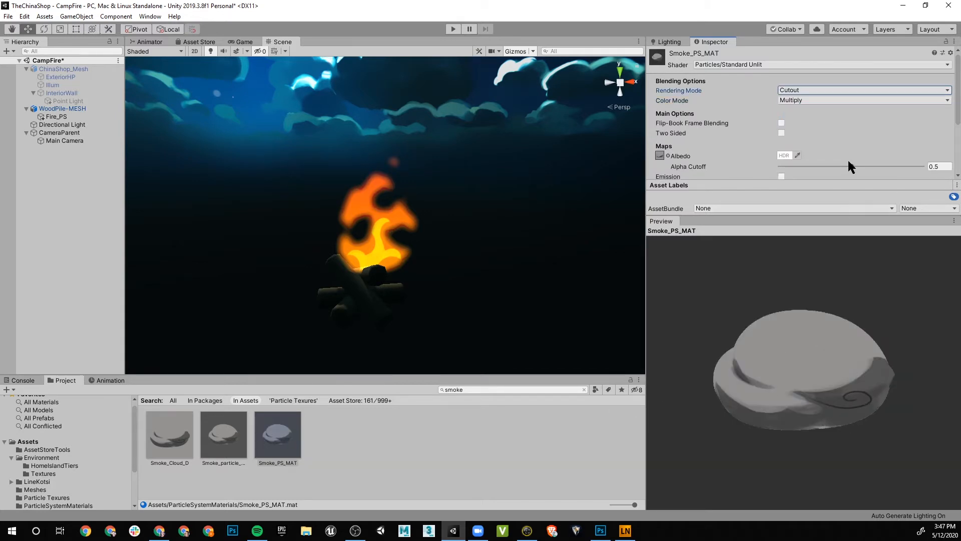
pyautogui.moveTo(851, 166); pyautogui.dragTo(886, 186)
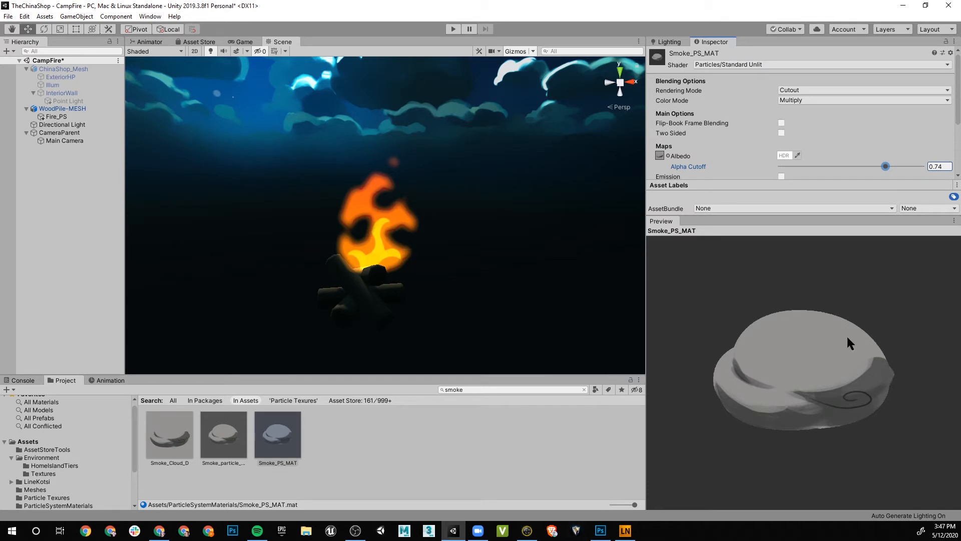
pyautogui.click(414, 482)
pyautogui.click(292, 460)
pyautogui.click(340, 447)
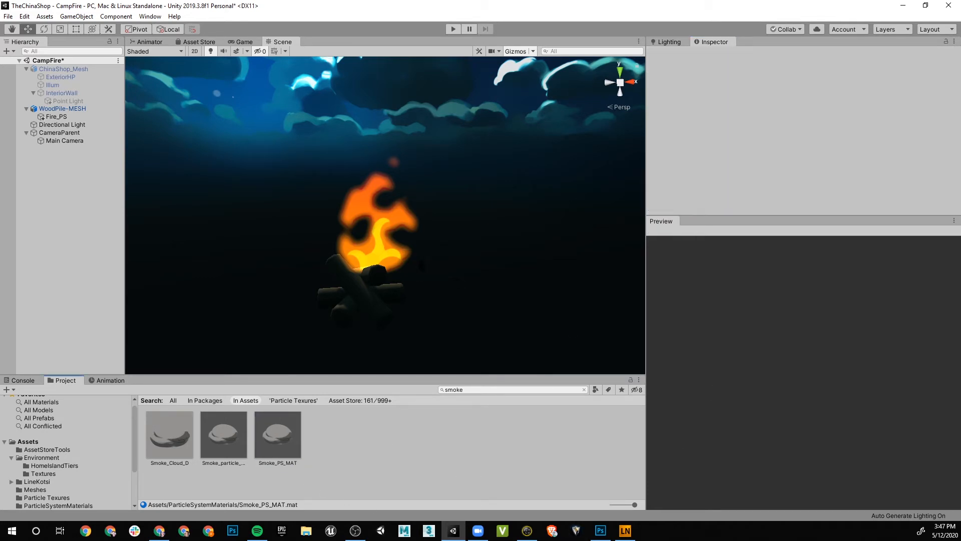
# - Add a new particle system to the scene and name it Smoke_PS
pyautogui.click(61, 108)
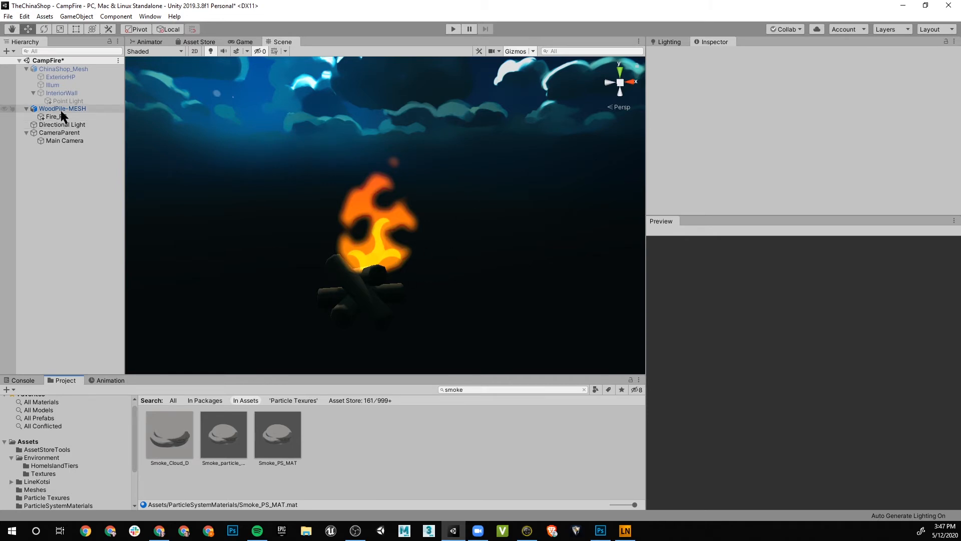
pyautogui.click(83, 16)
pyautogui.moveTo(128, 74)
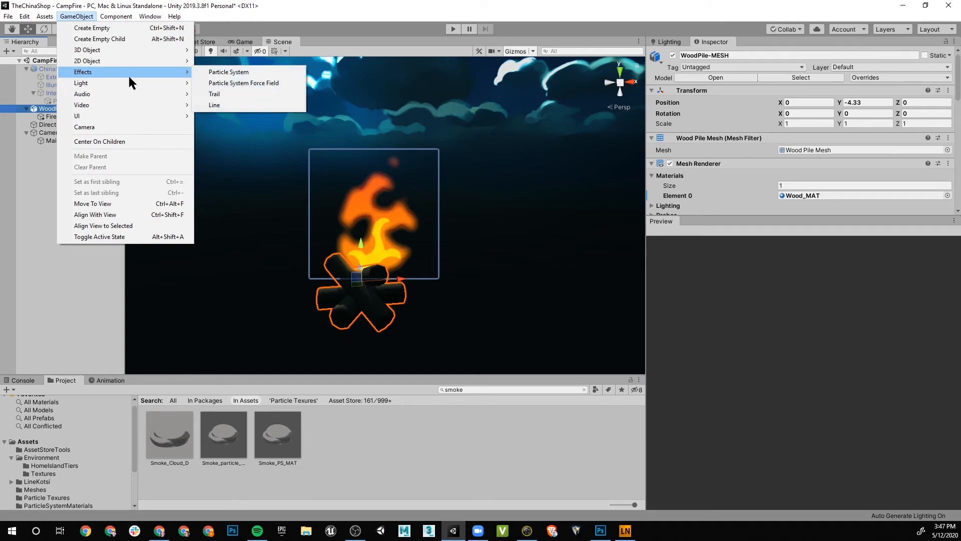
pyautogui.click(221, 71)
pyautogui.click(741, 55)
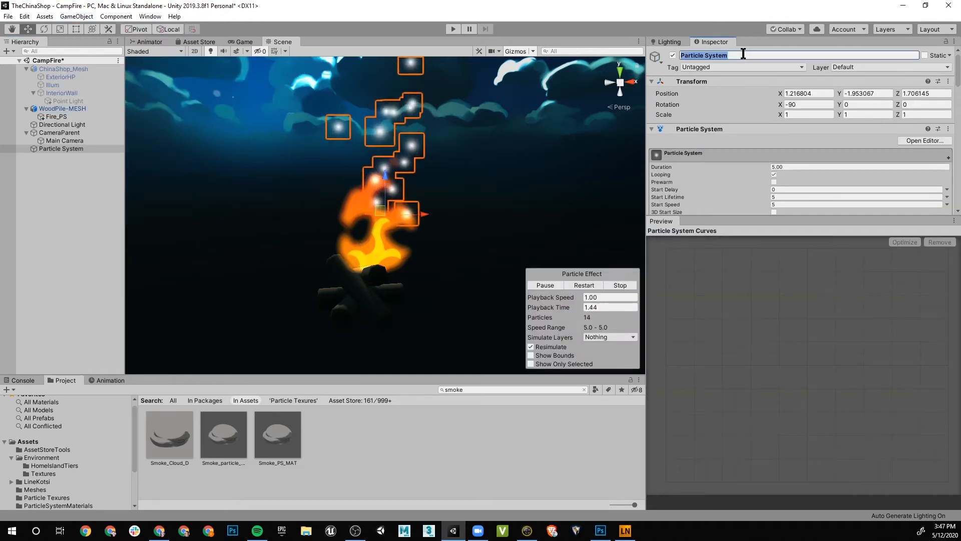
pyautogui.write('Smoke')
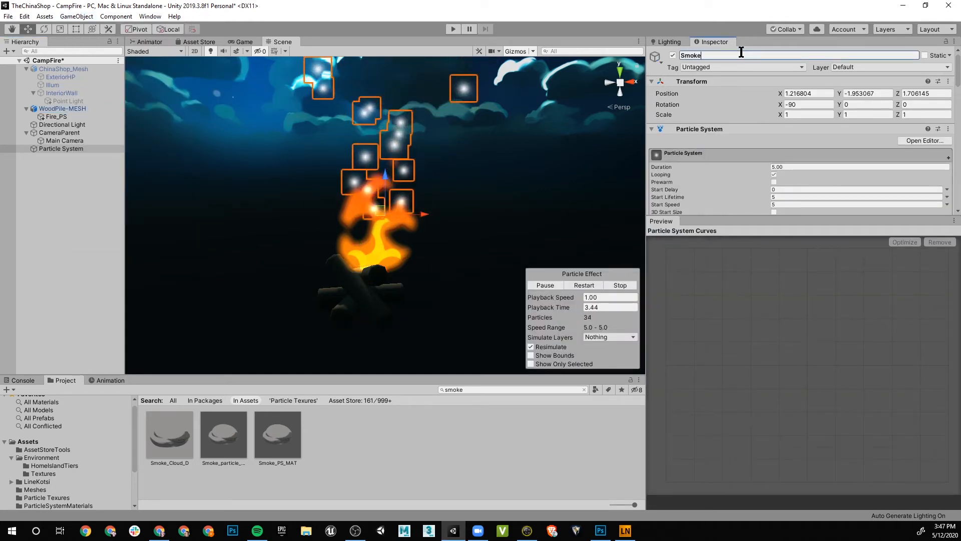
pyautogui.write('_PS')
pyautogui.press('Return')
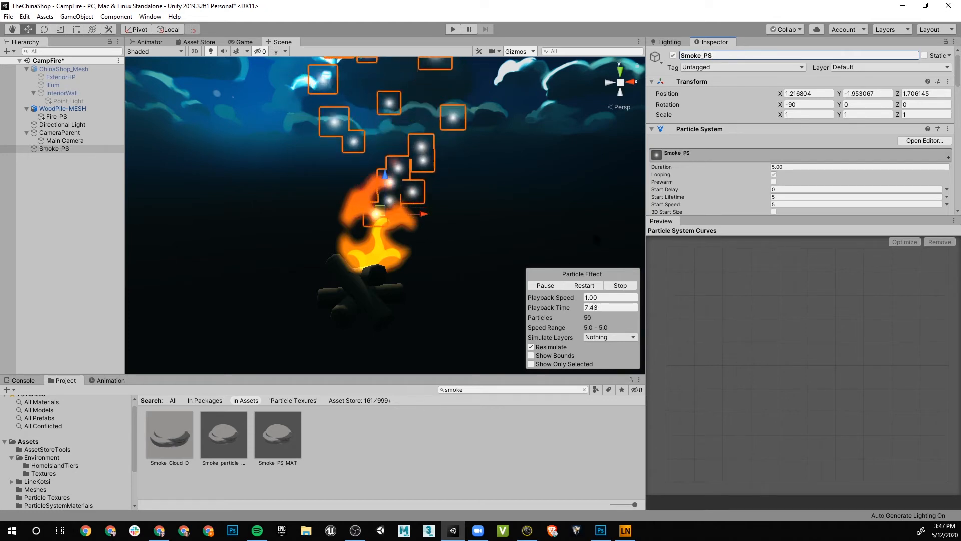
# - Assign Smoke_PS_MAT as the material in Smoke_PS's Renderer module and check the emitted particles above the fire
pyautogui.scroll(-10, 750, 160)
pyautogui.scroll(-6, 749, 150)
pyautogui.scroll(7, 748, 143)
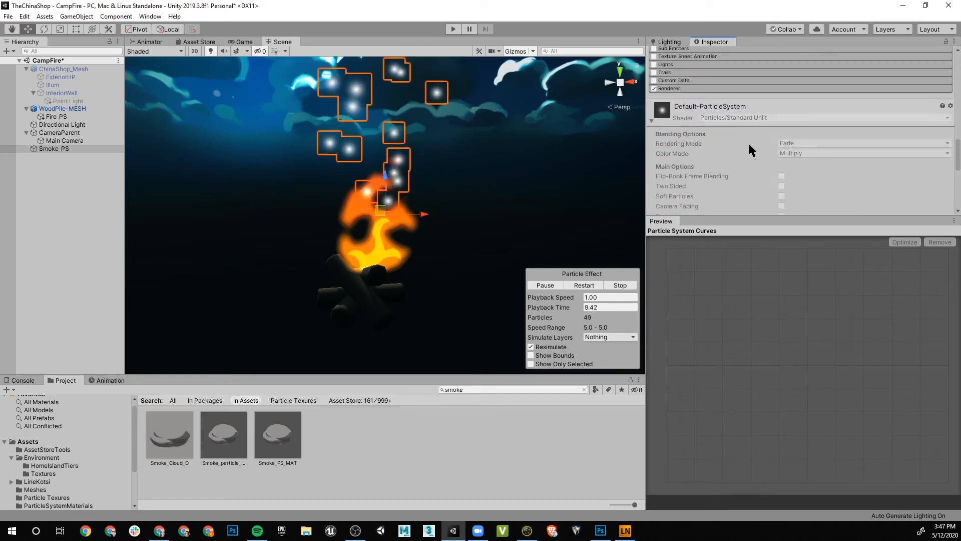
pyautogui.click(683, 175)
pyautogui.scroll(-4, 791, 170)
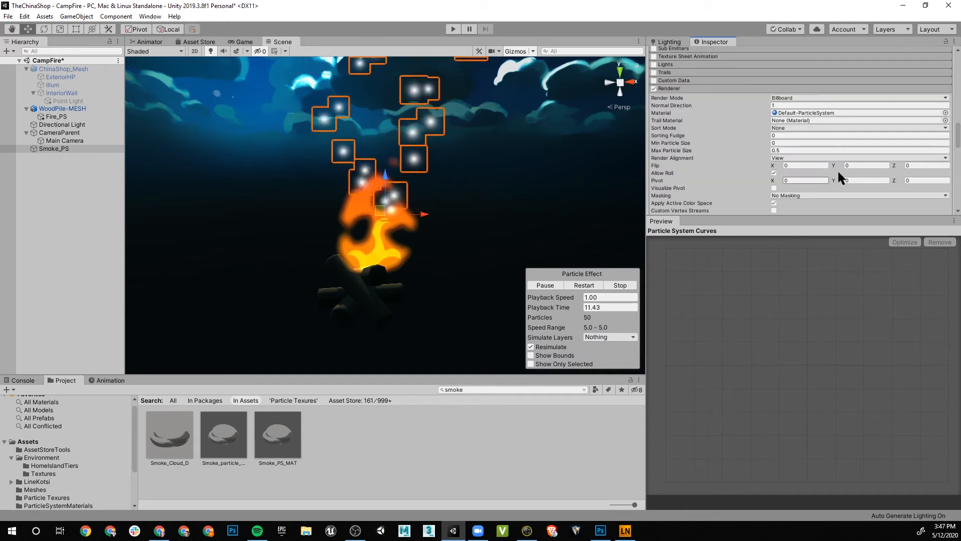
pyautogui.click(945, 114)
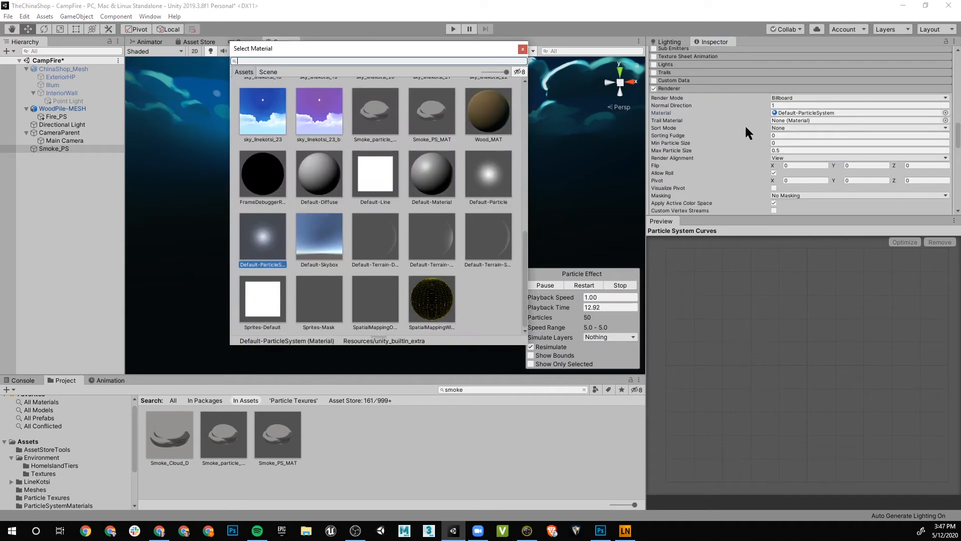
pyautogui.click(451, 120)
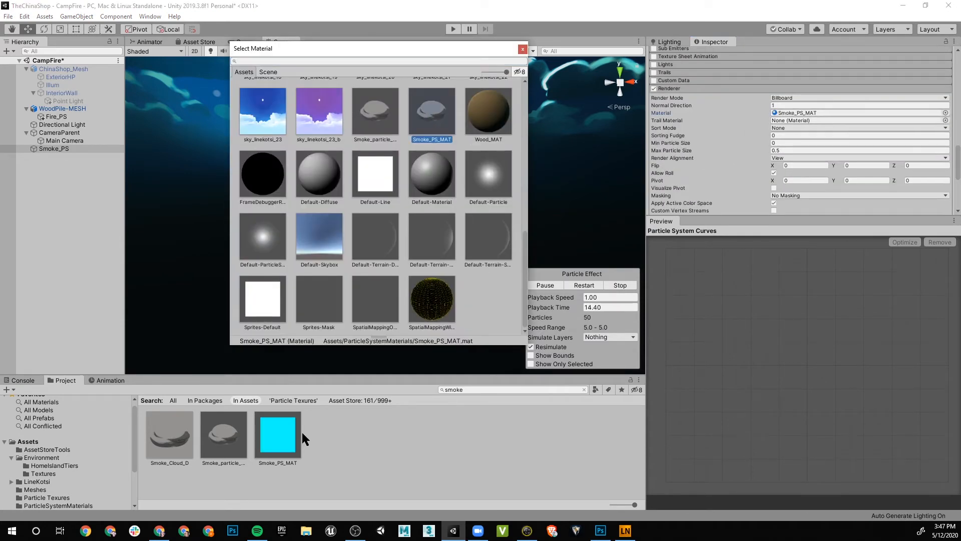
pyautogui.doubleClick(446, 116)
pyautogui.scroll(-6, 393, 164)
pyautogui.moveTo(379, 250); pyautogui.dragTo(373, 281, button='middle')
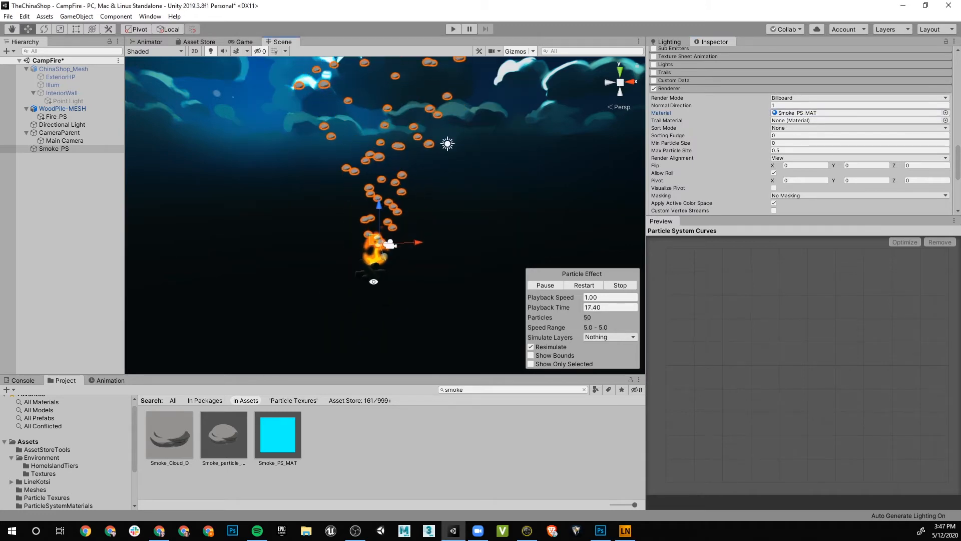
pyautogui.moveTo(373, 281)
pyautogui.keyDown('alt'); pyautogui.mouseDown()
pyautogui.moveTo(399, 230)
pyautogui.moveTo(378, 249)
pyautogui.moveTo(393, 269)
pyautogui.moveTo(380, 277)
pyautogui.mouseUp(); pyautogui.keyUp('alt')
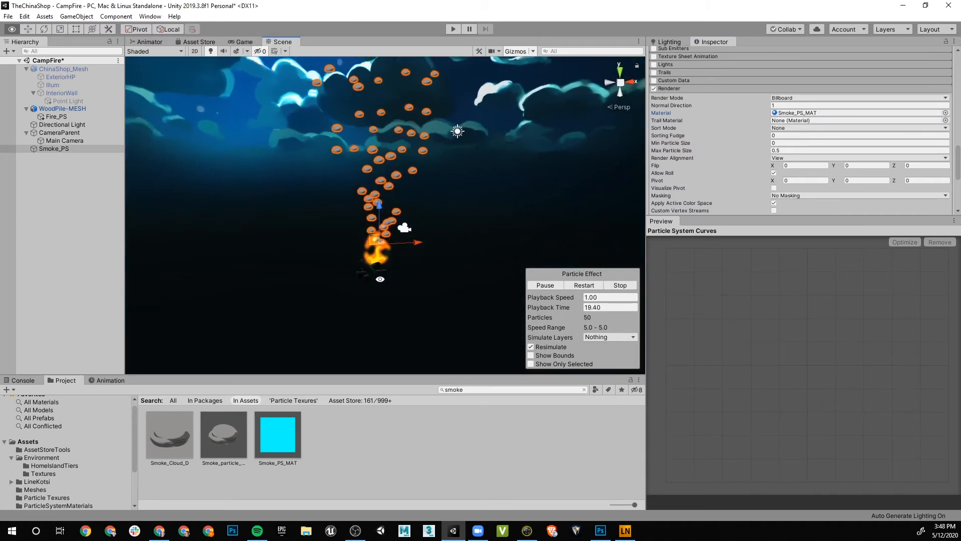
pyautogui.scroll(3, 380, 260)
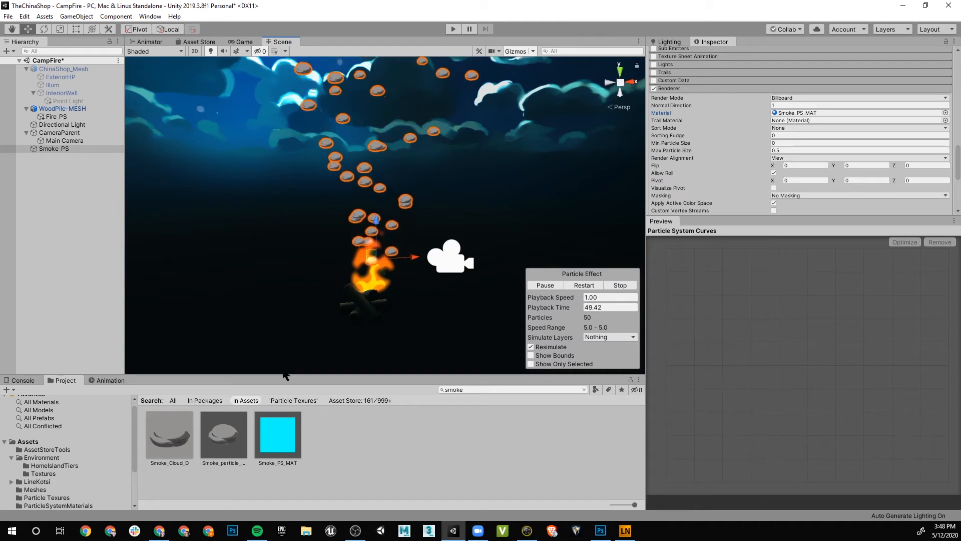
# - Find the Fire prefab in the EnviroPrefabs folder and place it in the scene beside the campfire
pyautogui.click(469, 391)
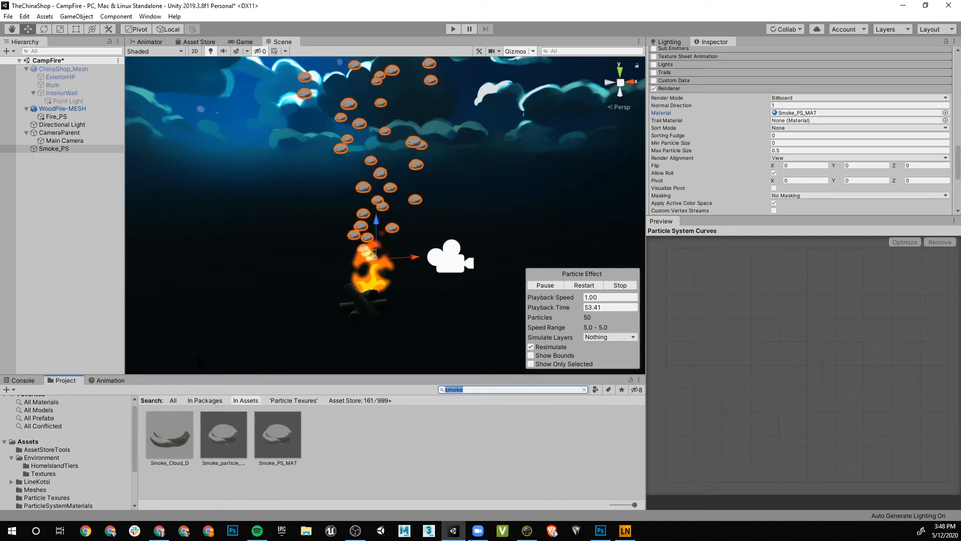
pyautogui.scroll(-3, 74, 453)
pyautogui.click(58, 495)
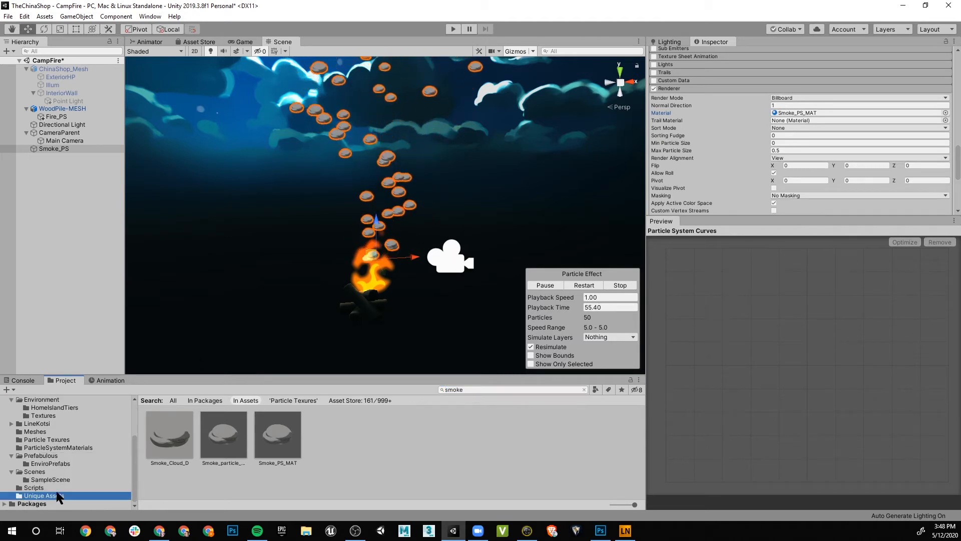
pyautogui.click(55, 480)
pyautogui.click(48, 496)
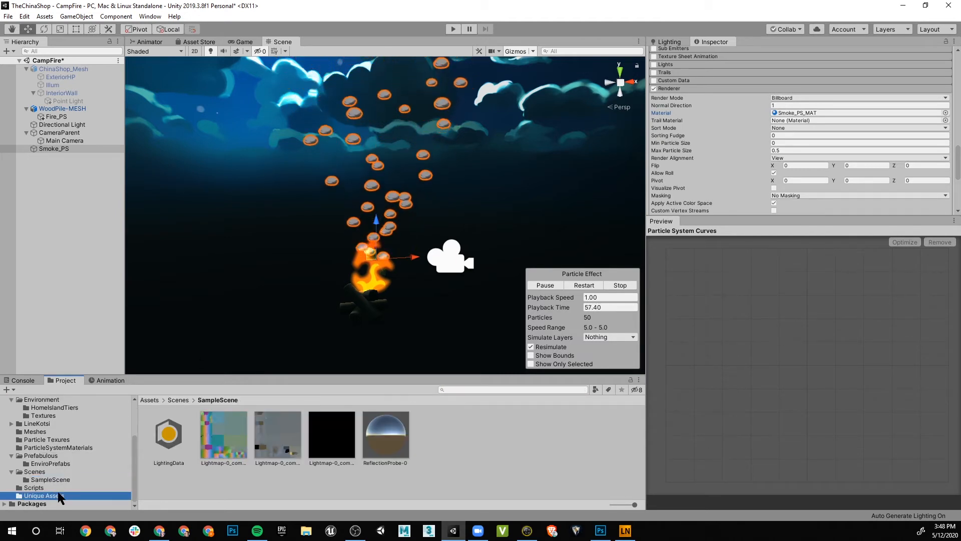
pyautogui.click(49, 449)
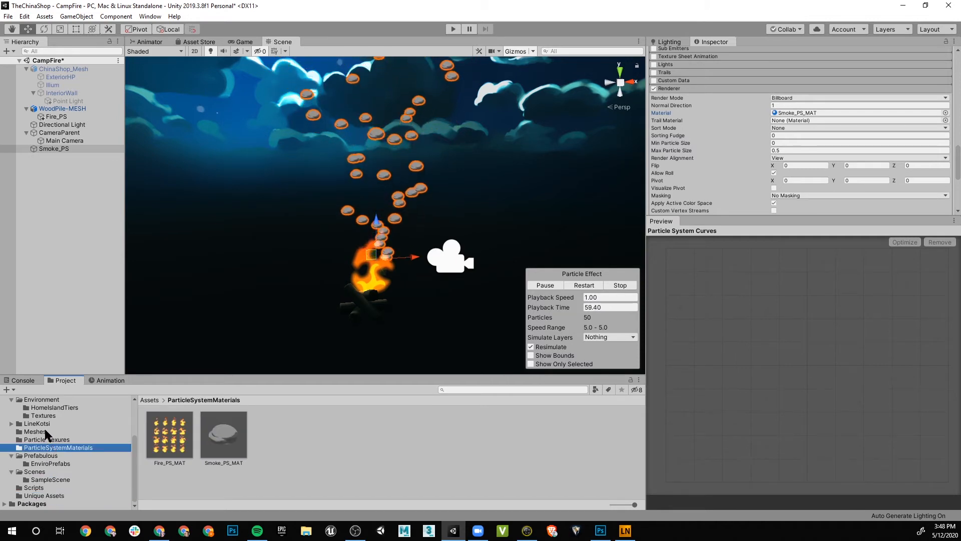
pyautogui.click(53, 463)
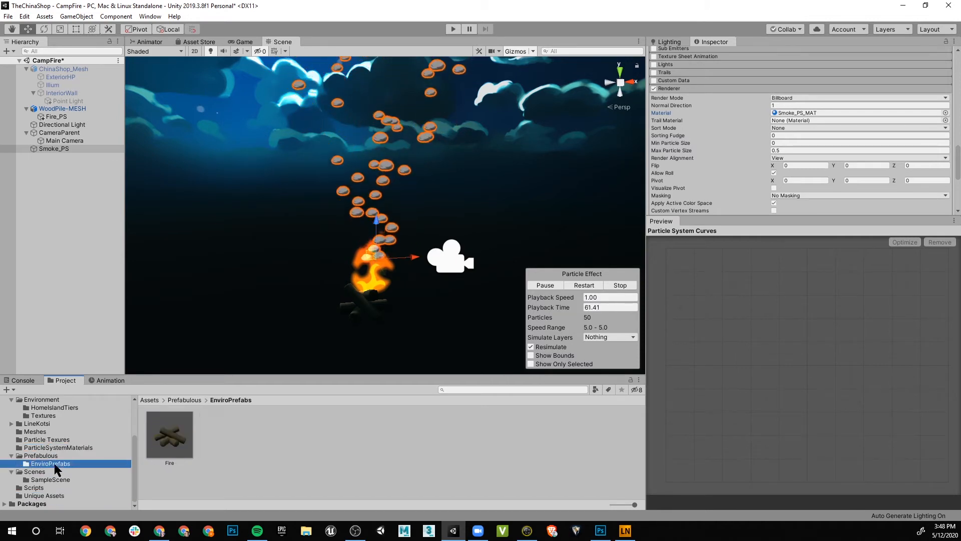
pyautogui.moveTo(170, 435); pyautogui.dragTo(252, 280)
# - Select the Fire prefab's embers and smoke particle systems in turn and examine how the finished smoke column looks
pyautogui.scroll(-3, 386, 215)
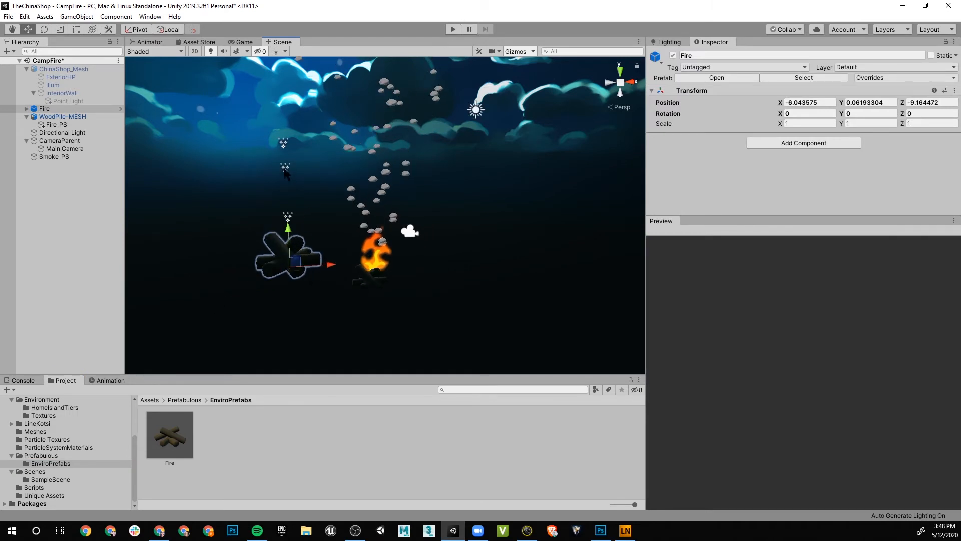
pyautogui.click(283, 169)
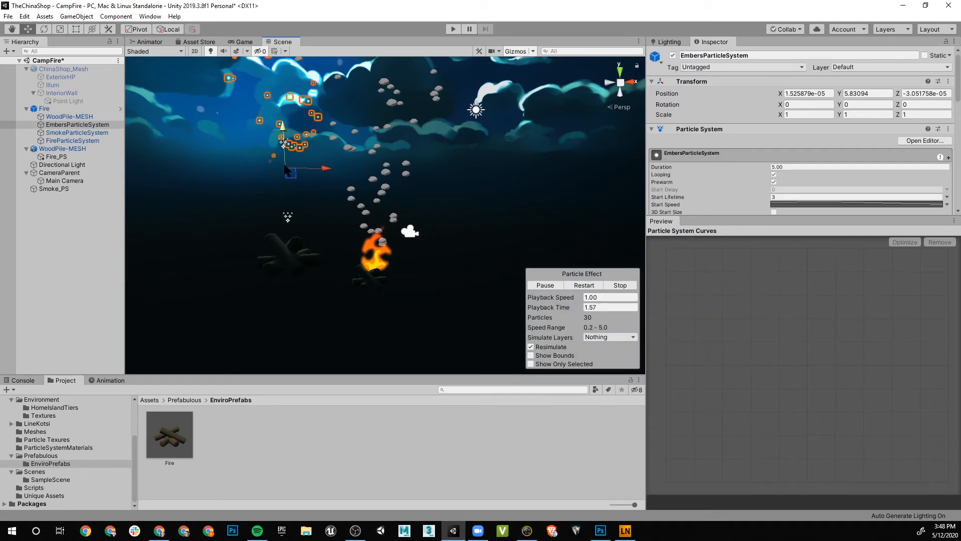
pyautogui.click(289, 253)
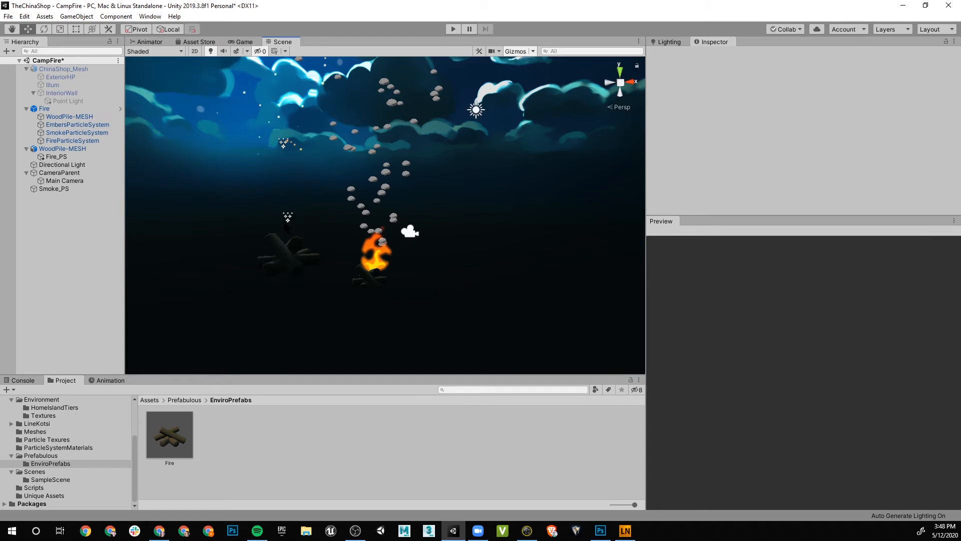
pyautogui.click(287, 146)
pyautogui.moveTo(284, 172); pyautogui.dragTo(274, 230, button='middle')
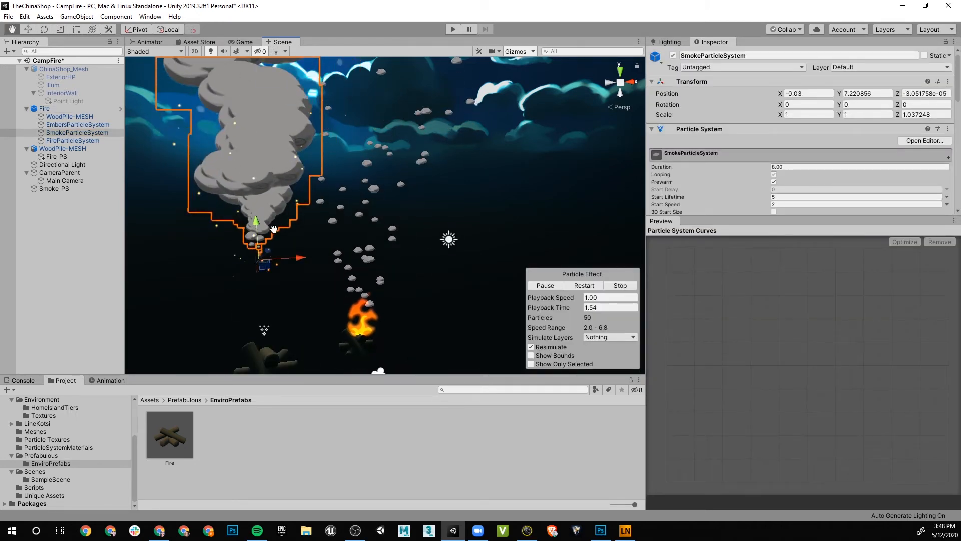
pyautogui.scroll(3, 267, 227)
pyautogui.moveTo(225, 295); pyautogui.dragTo(407, 248, button='middle')
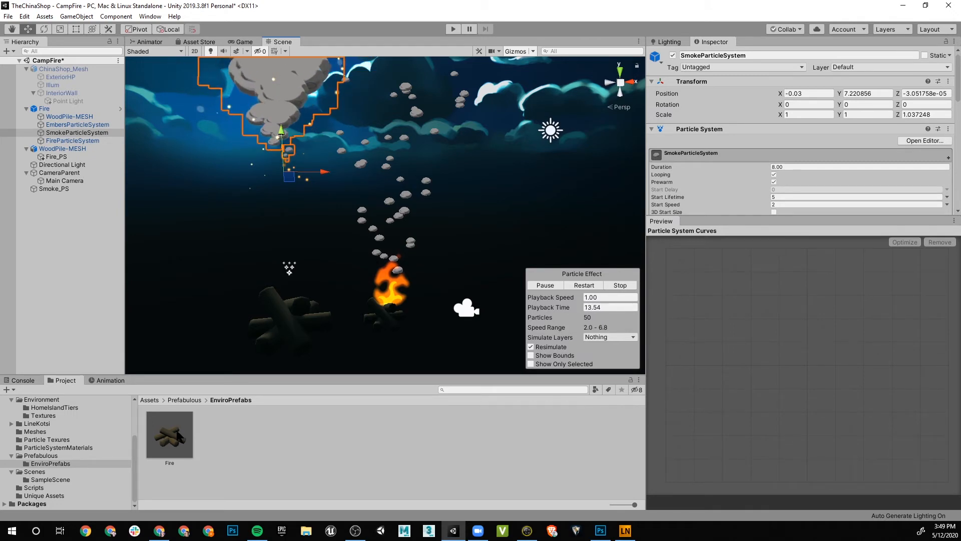
# - Delete the reference Fire prefab from the scene and select Smoke_PS above the campfire
pyautogui.click(55, 109)
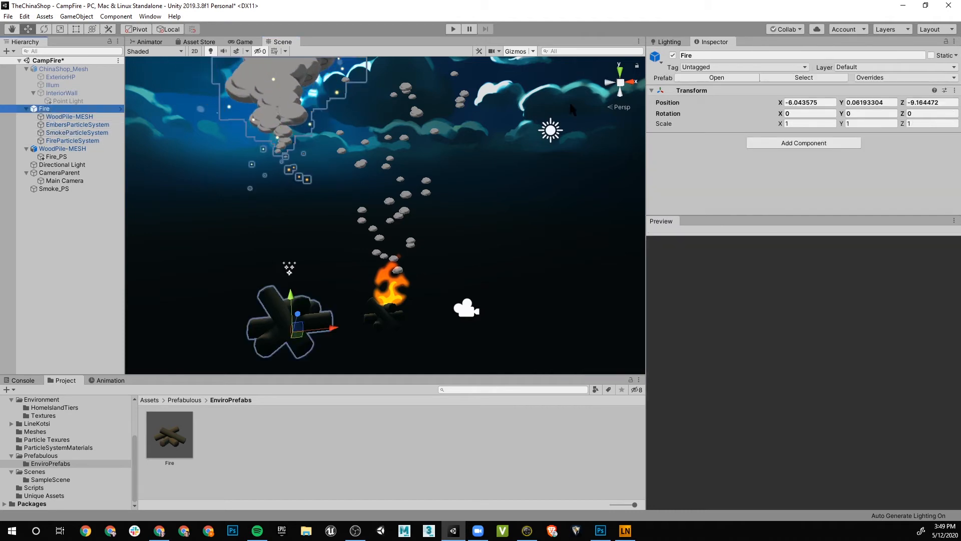
pyautogui.press('Delete')
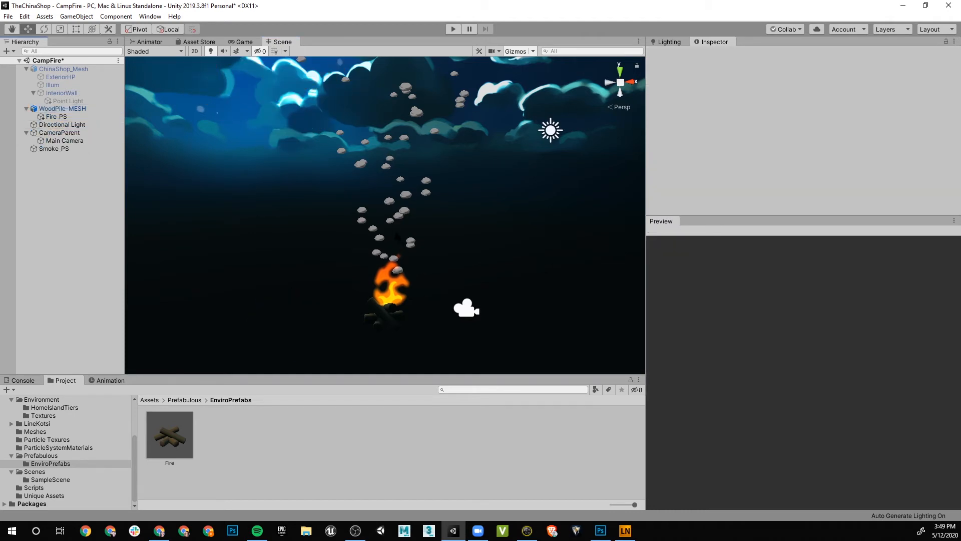
pyautogui.click(399, 216)
pyautogui.press('f')
pyautogui.scroll(5, 394, 286)
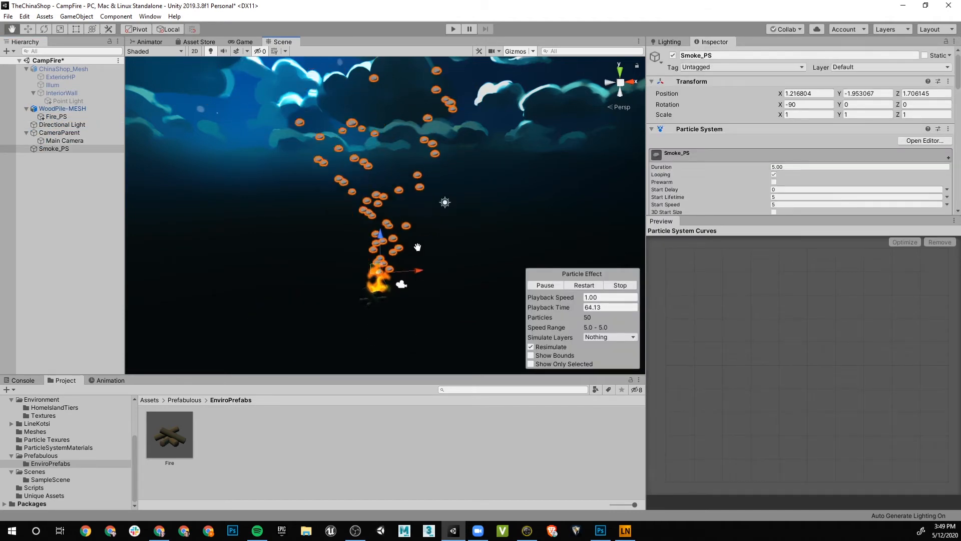
pyautogui.moveTo(394, 285); pyautogui.dragTo(369, 235, button='middle')
pyautogui.scroll(5, 370, 236)
pyautogui.moveTo(400, 274); pyautogui.dragTo(506, 255, button='middle')
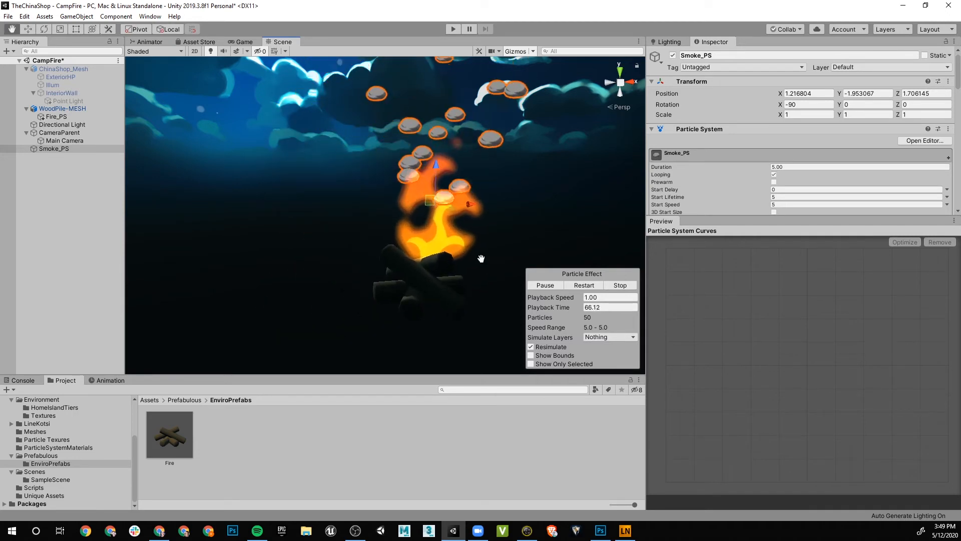
# - Enlarge the particle settings area and change Smoke_PS's Start Size mode to Curve
pyautogui.moveTo(738, 214); pyautogui.dragTo(738, 271)
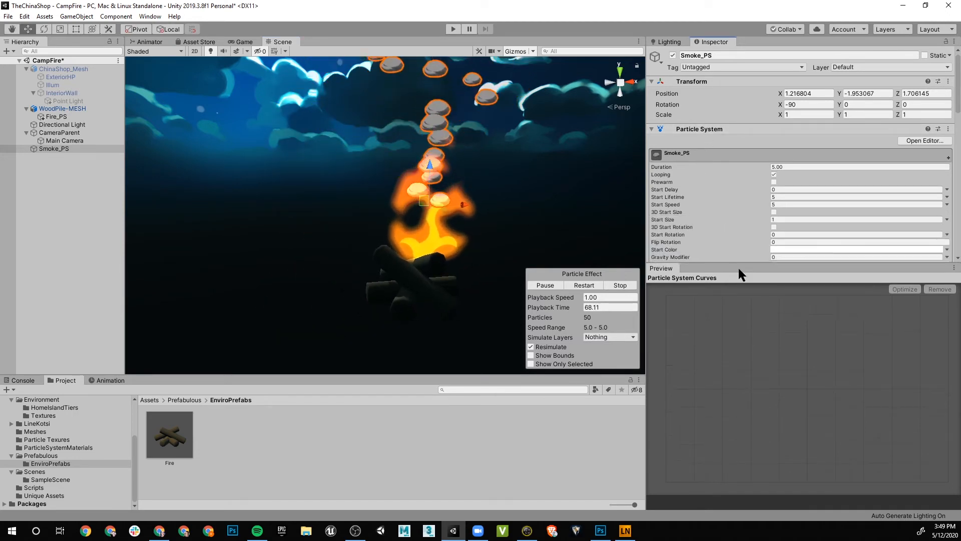
pyautogui.scroll(-3, 739, 175)
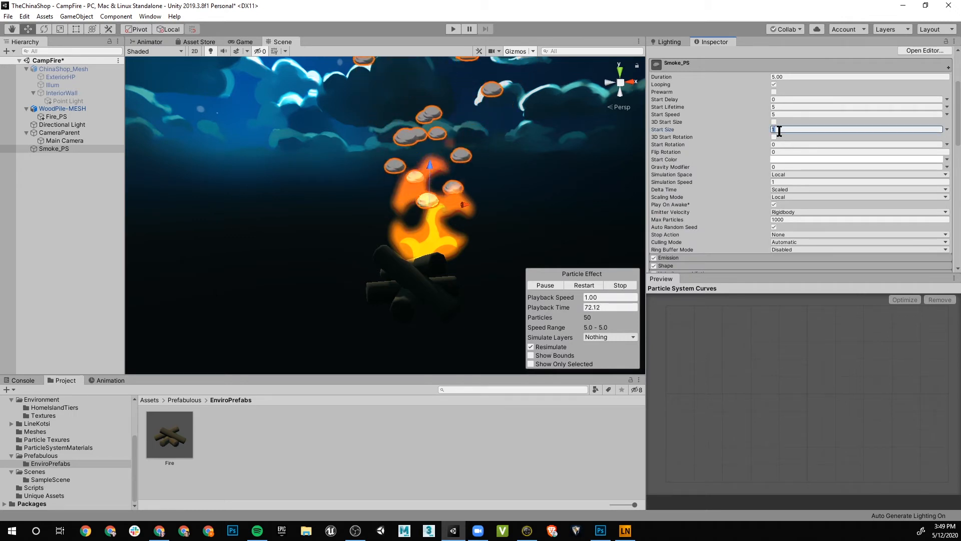
pyautogui.write('5')
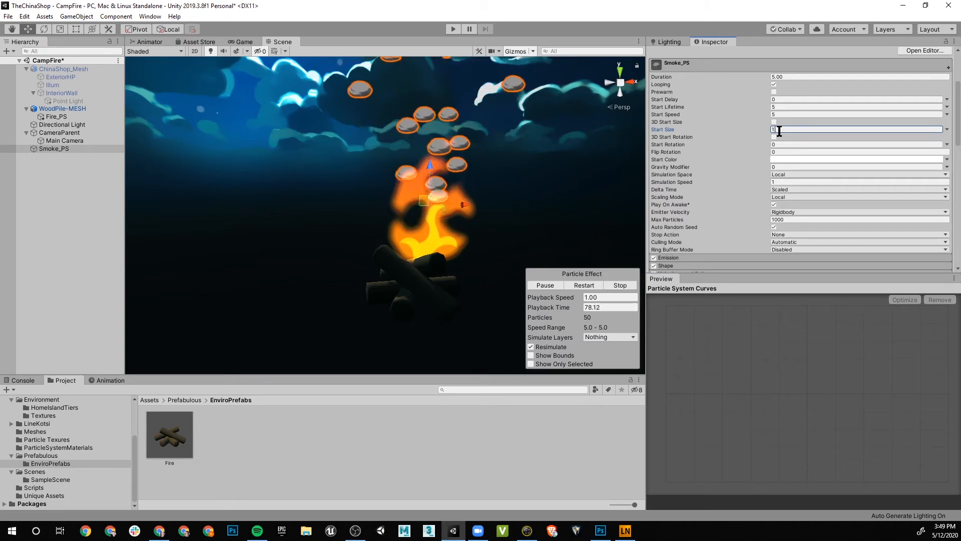
pyautogui.moveTo(417, 192); pyautogui.dragTo(377, 253, button='middle')
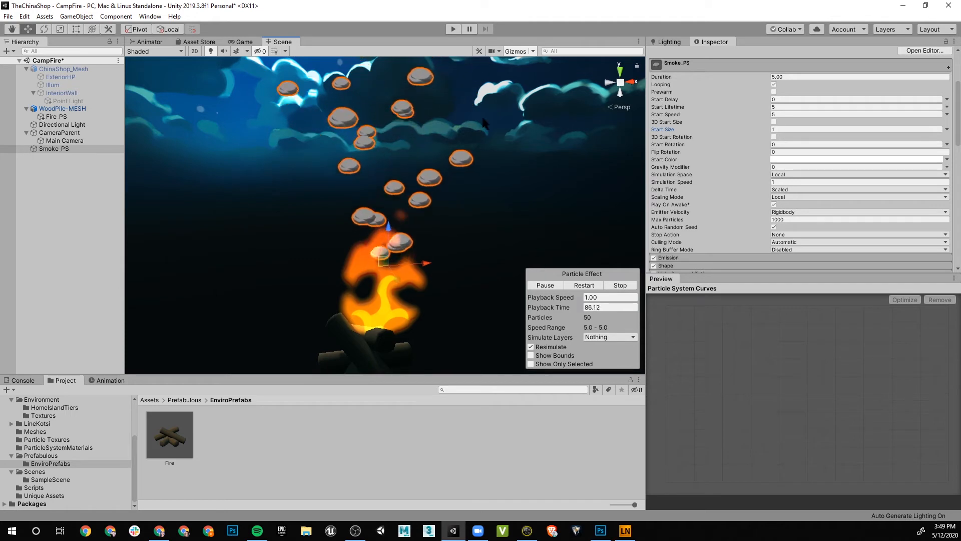
pyautogui.click(947, 129)
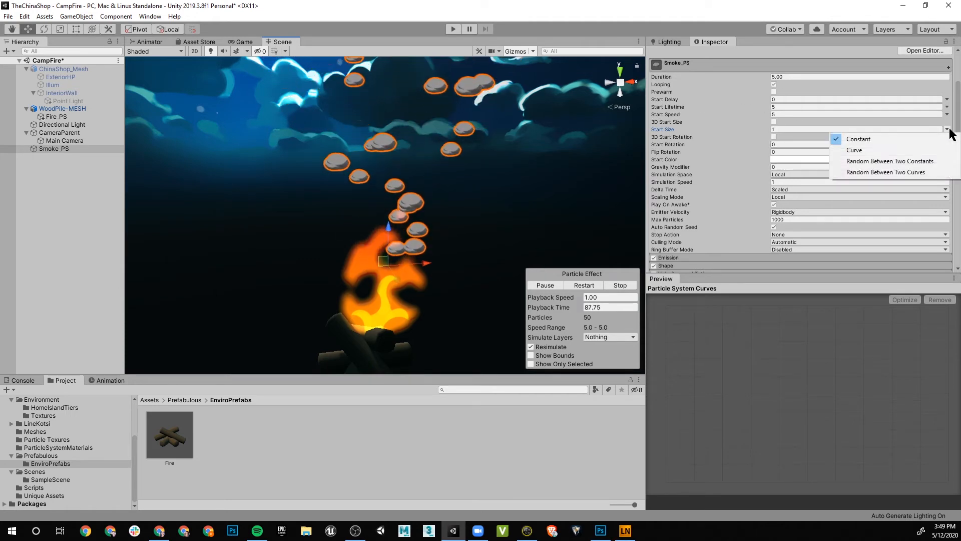
pyautogui.click(779, 132)
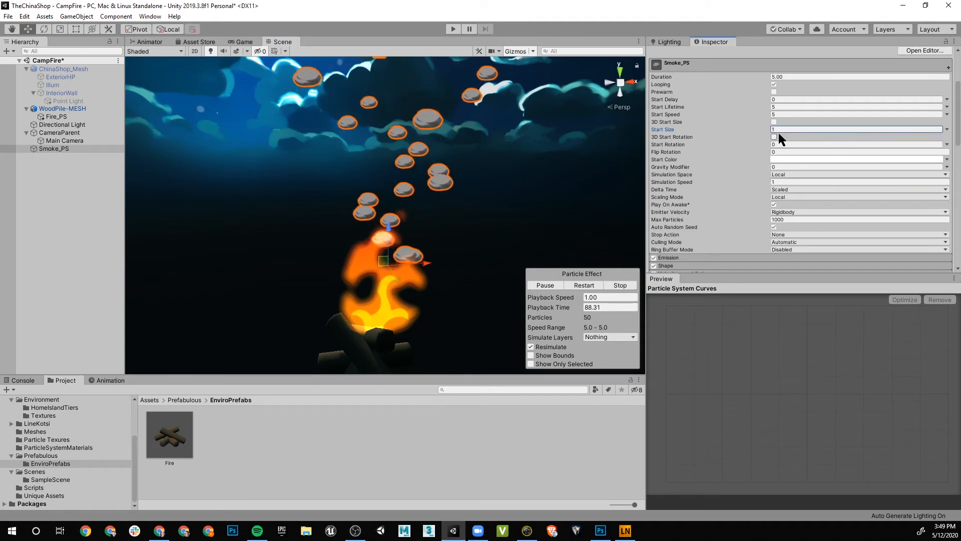
pyautogui.click(947, 129)
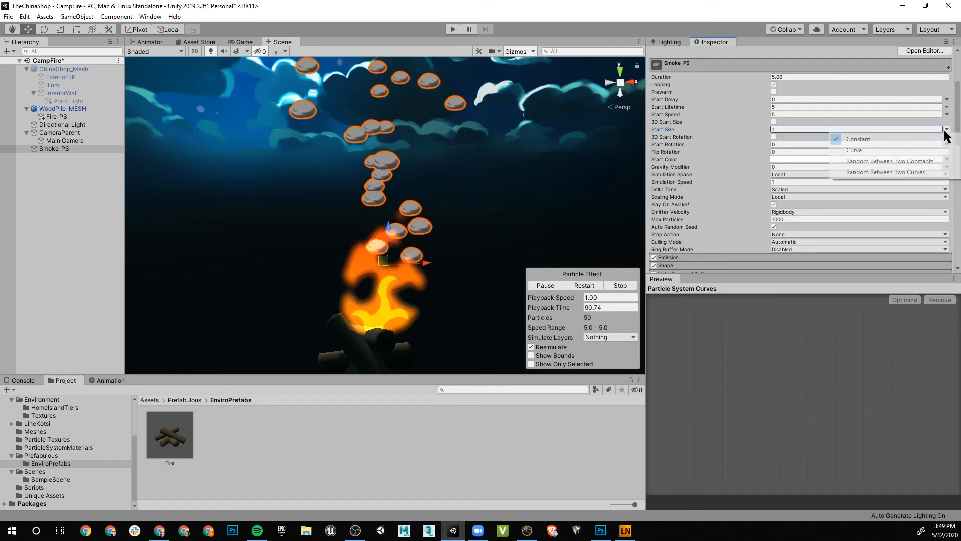
pyautogui.click(879, 149)
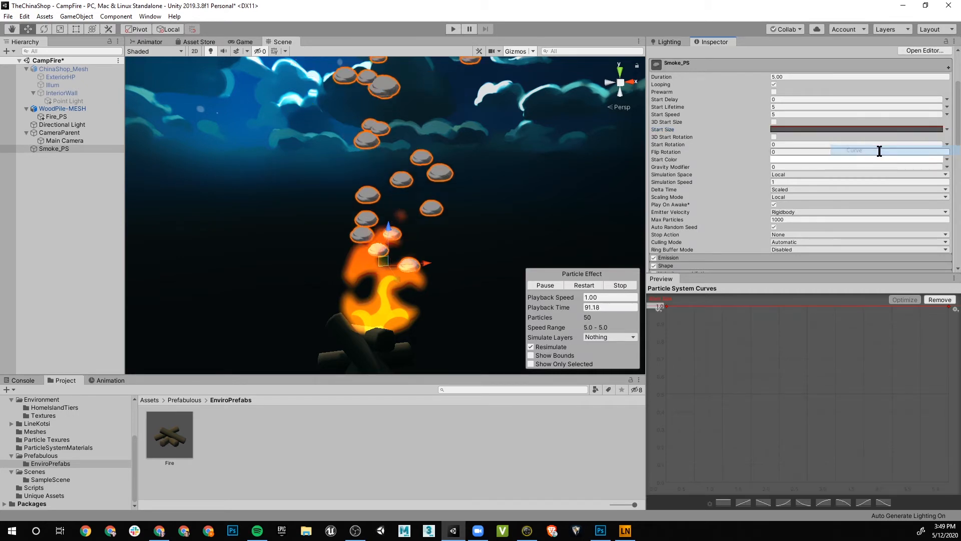
# - Raise Smoke_PS vertically so its emitter sits clearly above the flames
pyautogui.moveTo(495, 185); pyautogui.dragTo(500, 207, button='middle')
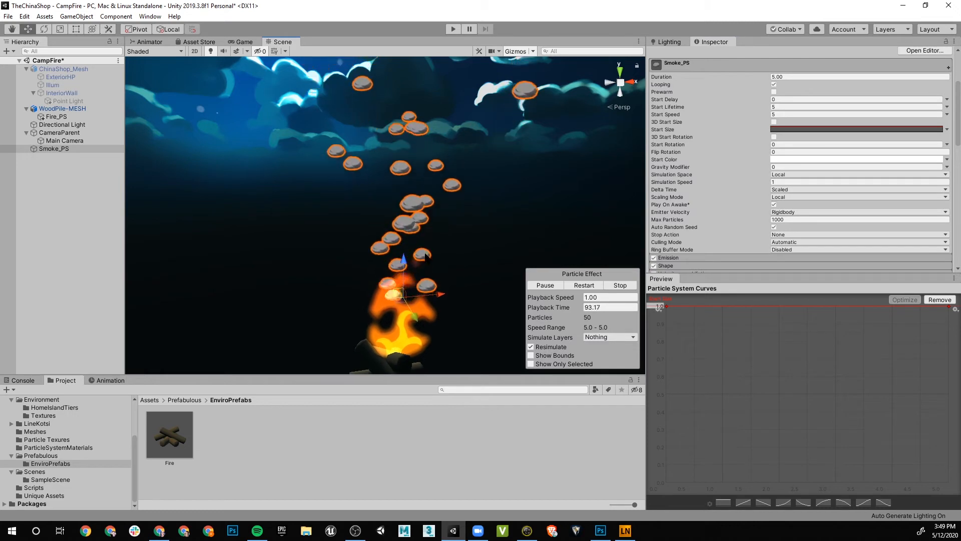
pyautogui.scroll(-4, 496, 206)
pyautogui.moveTo(398, 232); pyautogui.dragTo(399, 205)
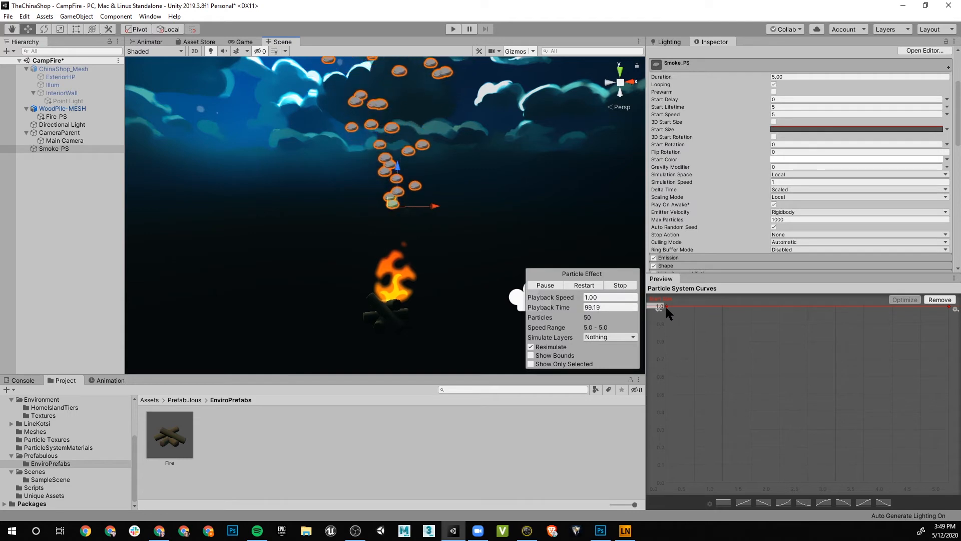
# - Lower the Start Size curve's first key to 0 at time zero and set the curve's maximum to 5
pyautogui.moveTo(666, 305); pyautogui.dragTo(672, 414)
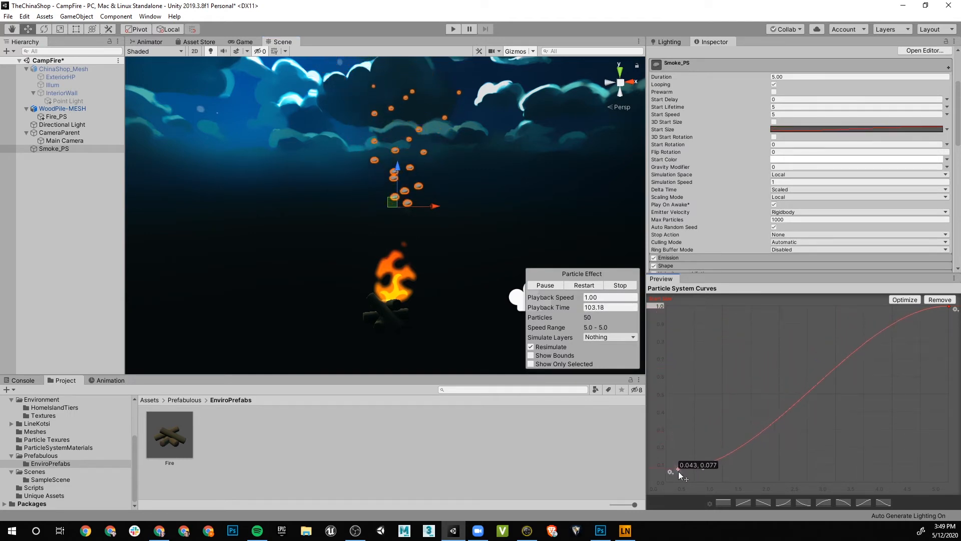
pyautogui.moveTo(677, 470); pyautogui.dragTo(667, 482)
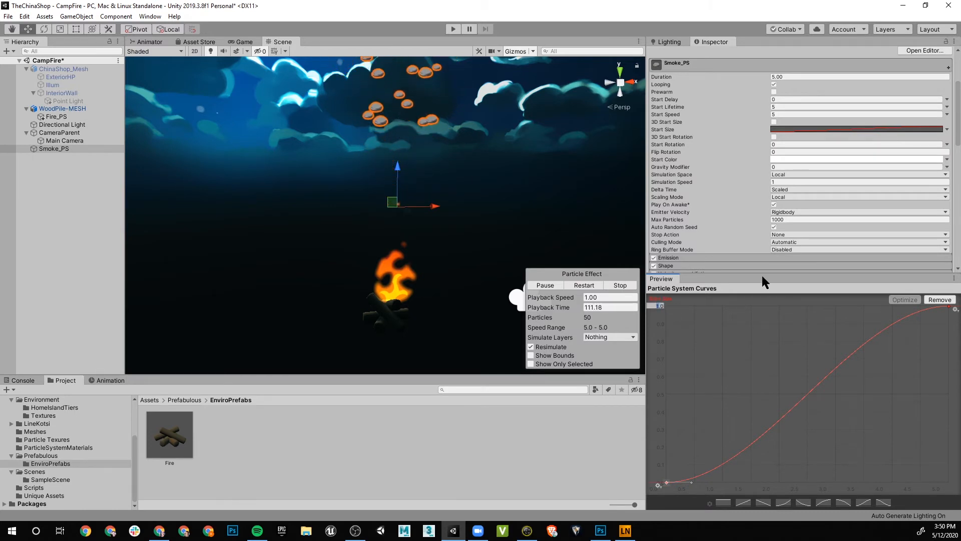
pyautogui.scroll(-3, 450, 202)
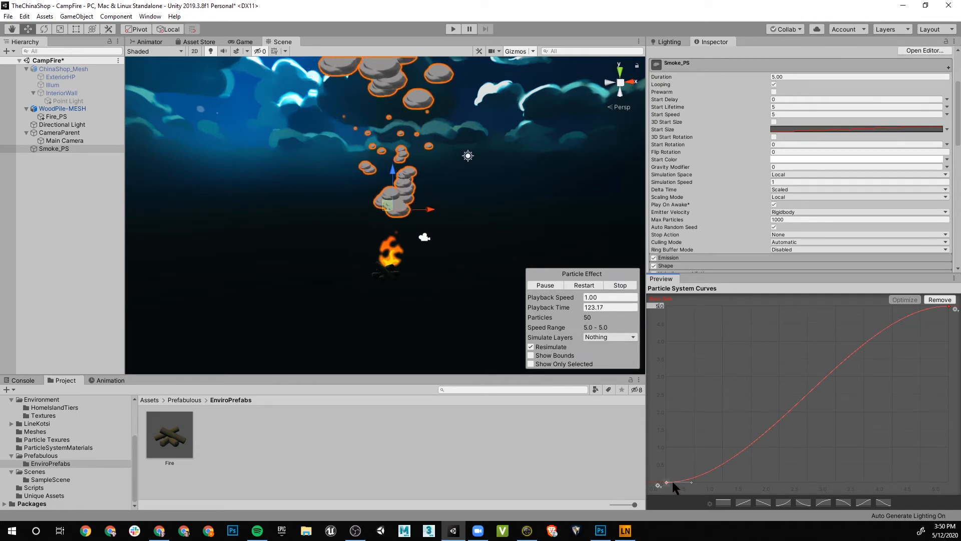
# - Flatten the Start Size curve at its maximum and change Start Size to a Constant value of 5
pyautogui.moveTo(666, 482); pyautogui.dragTo(613, 291)
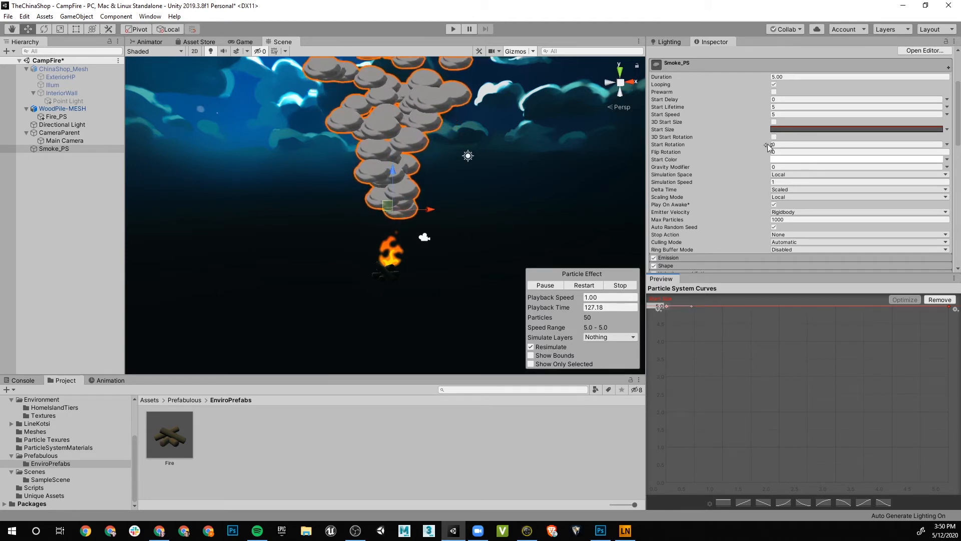
pyautogui.moveTo(438, 120)
pyautogui.mouseDown(button='middle')
pyautogui.moveTo(436, 212)
pyautogui.moveTo(434, 124)
pyautogui.mouseUp(button='middle')
pyautogui.scroll(3, 434, 124)
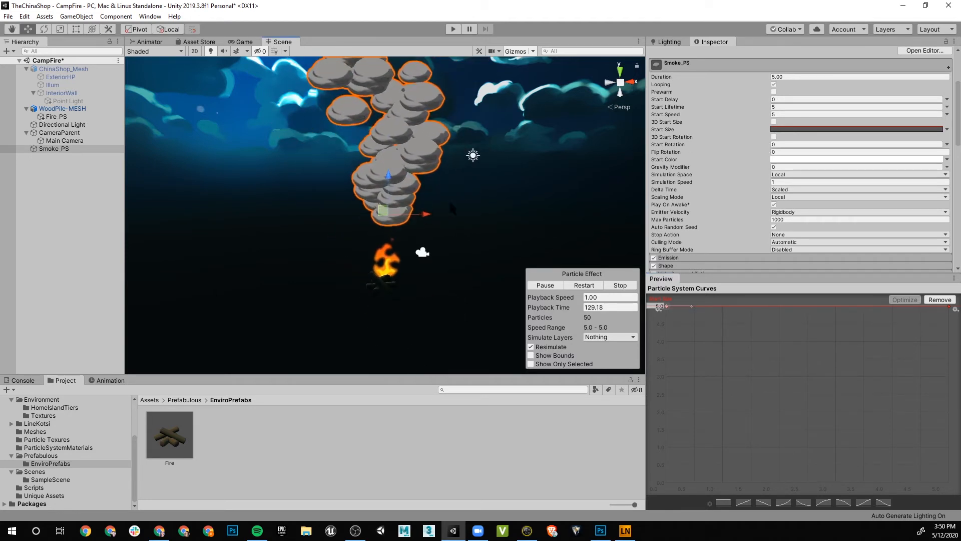
pyautogui.click(947, 129)
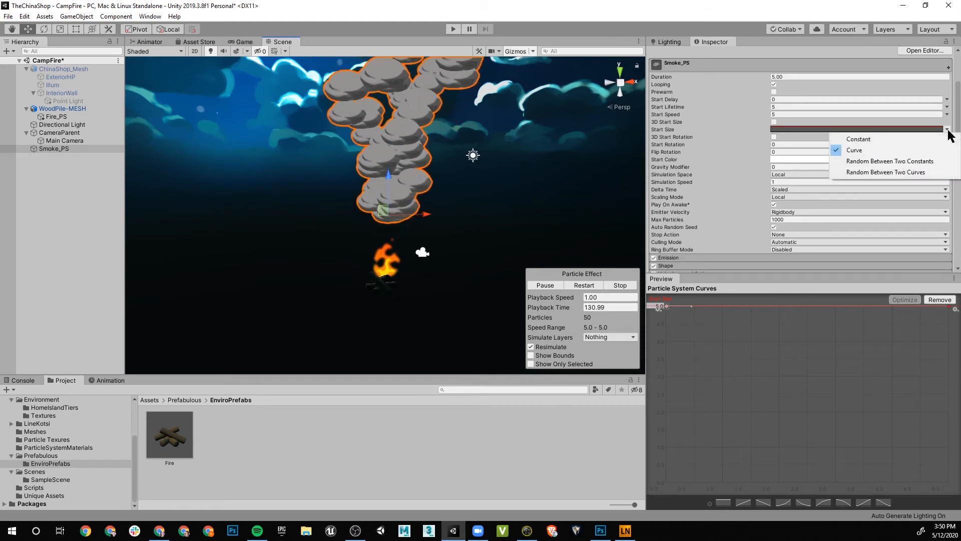
pyautogui.click(892, 142)
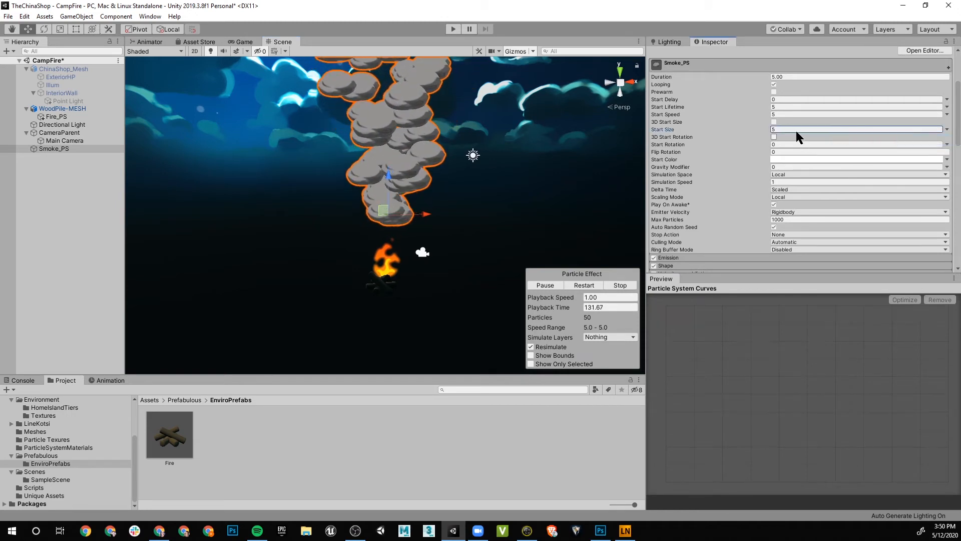
pyautogui.click(729, 128)
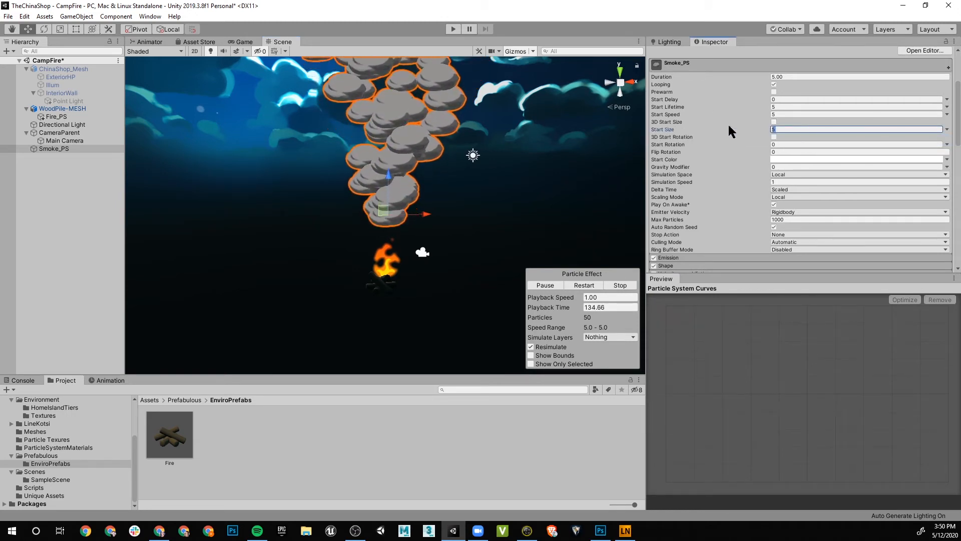
# - Enable Size over Lifetime on Smoke_PS, open its Size curve, and check how the smoke puffs grow as they rise
pyautogui.scroll(-3, 743, 173)
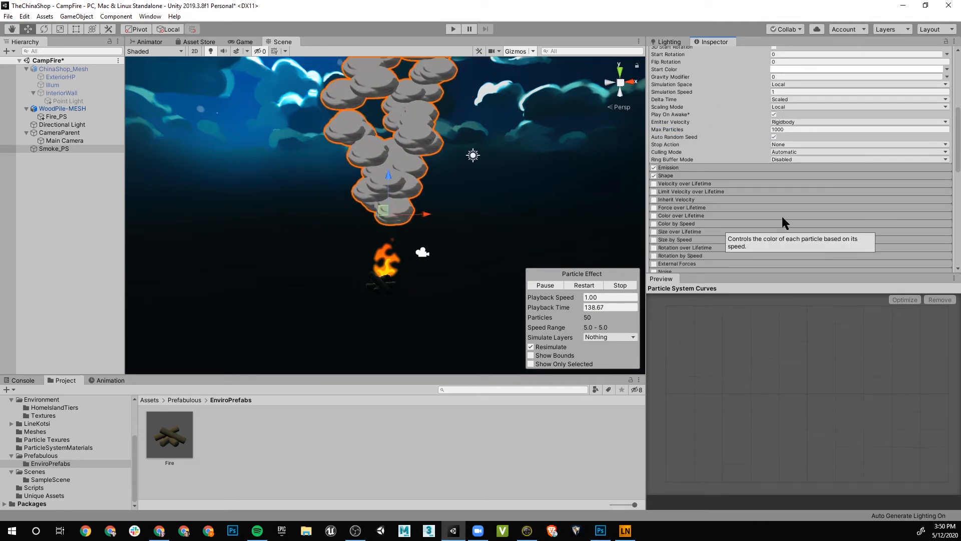
pyautogui.click(676, 232)
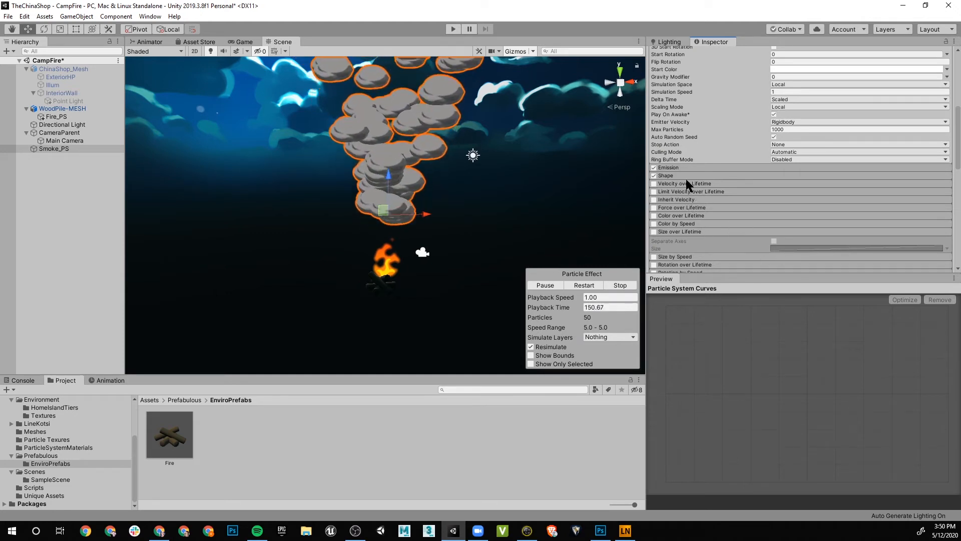
pyautogui.click(653, 232)
pyautogui.moveTo(451, 206); pyautogui.dragTo(457, 224, button='middle')
pyautogui.scroll(3, 459, 229)
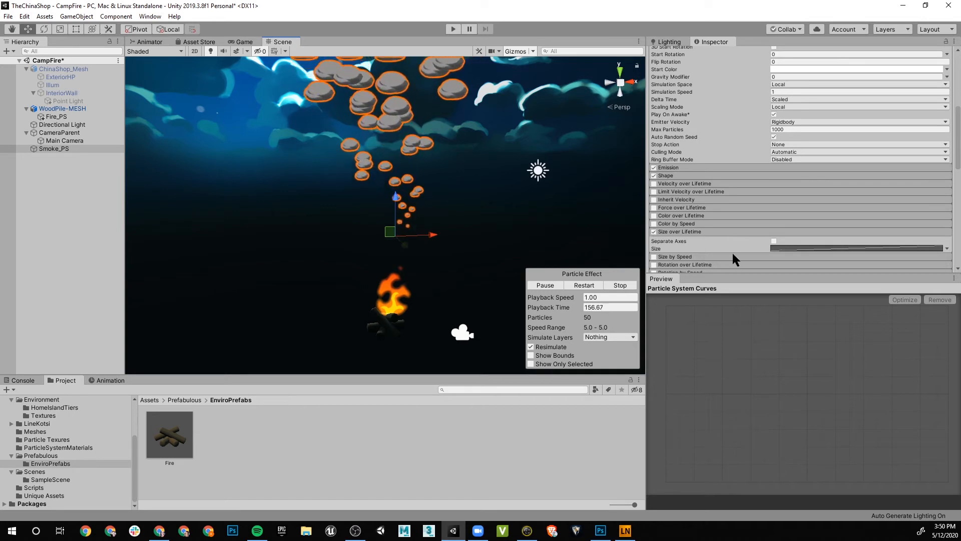
pyautogui.click(820, 248)
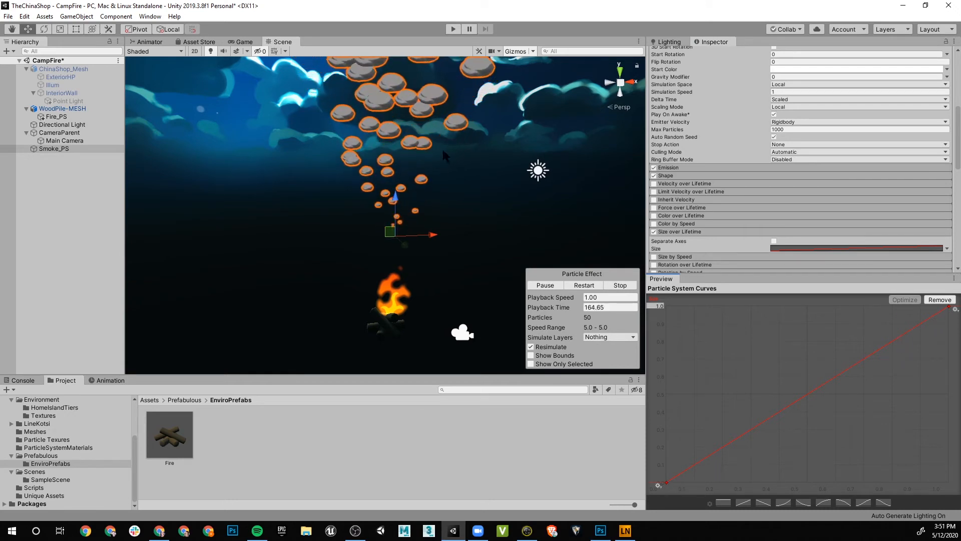
pyautogui.scroll(-4, 443, 171)
pyautogui.moveTo(442, 176); pyautogui.dragTo(433, 247, button='middle')
pyautogui.scroll(-1, 451, 276)
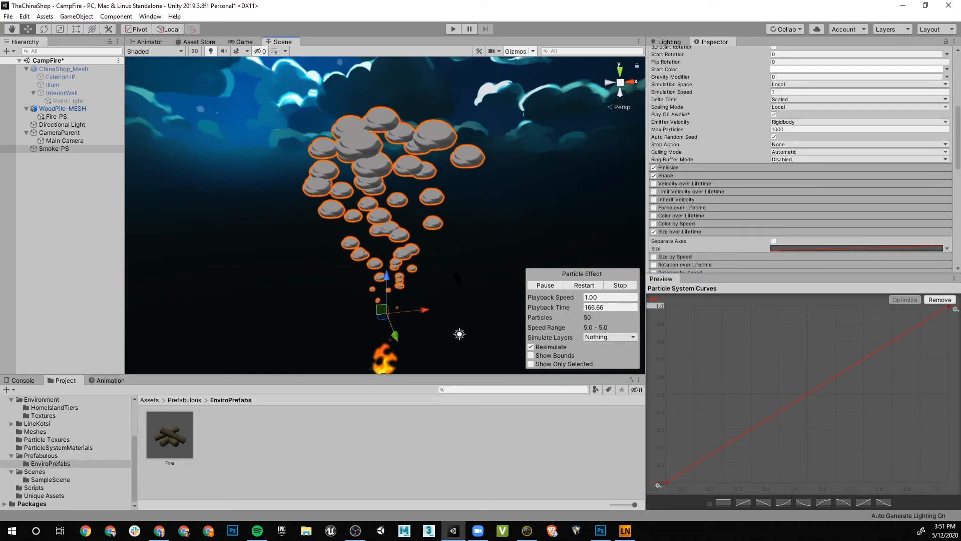
pyautogui.scroll(3, 754, 146)
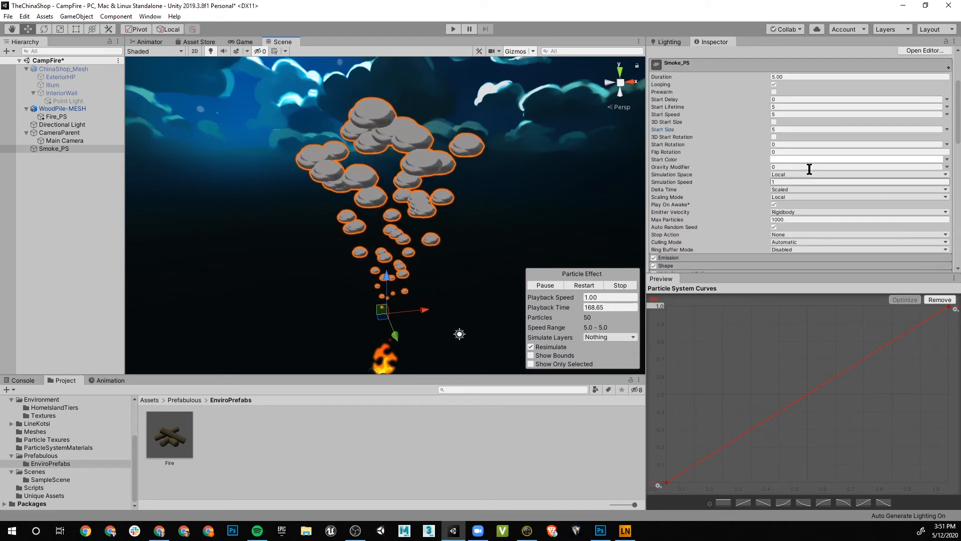
pyautogui.click(783, 114)
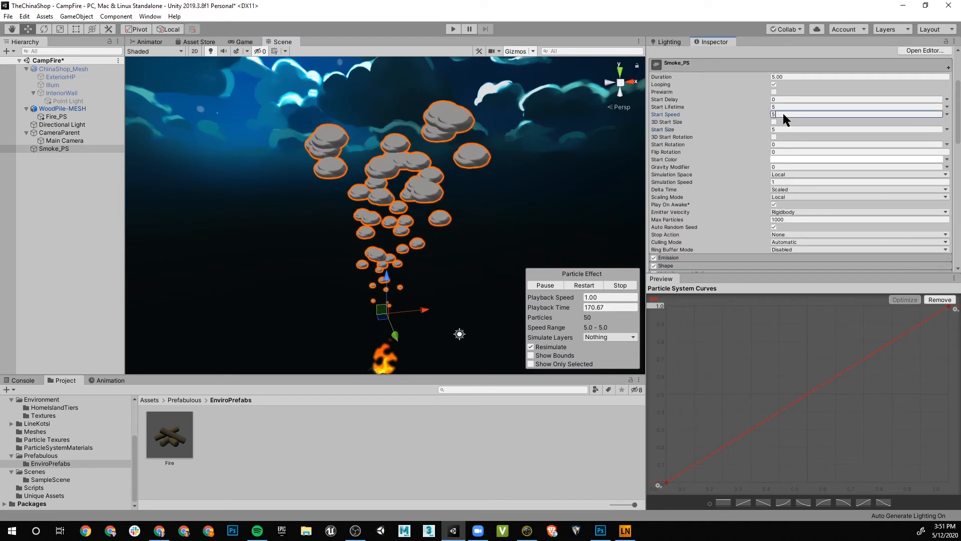
pyautogui.click(784, 129)
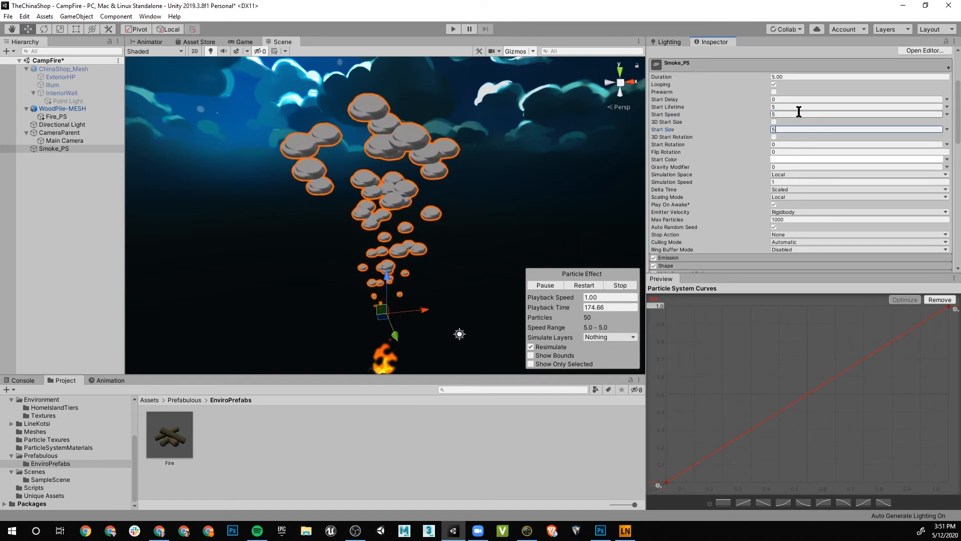
pyautogui.write('1')
pyautogui.press('BackSpace')
pyautogui.write('5')
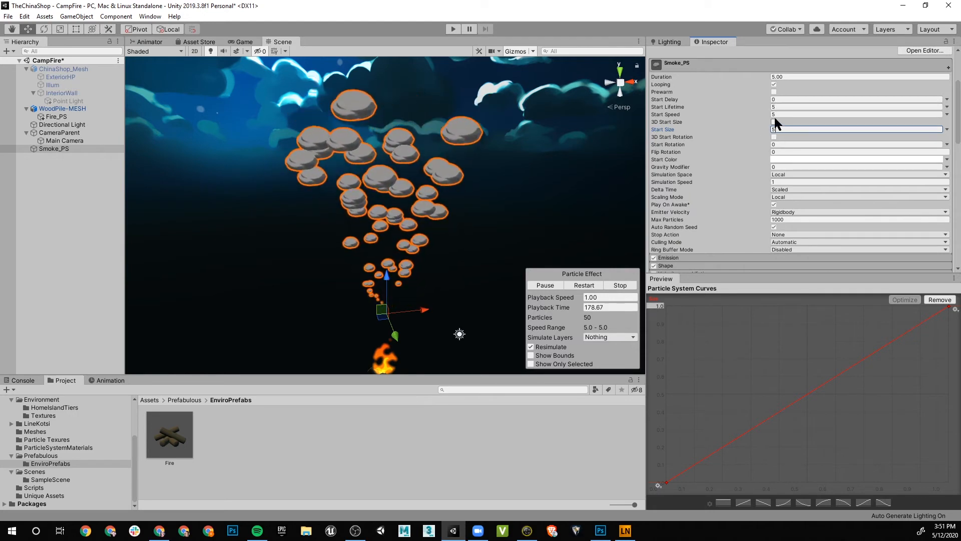
# - Add a key to the Size over Lifetime curve at near-full size around a quarter of the lifetime, and lower the end key to 0
pyautogui.click(813, 379)
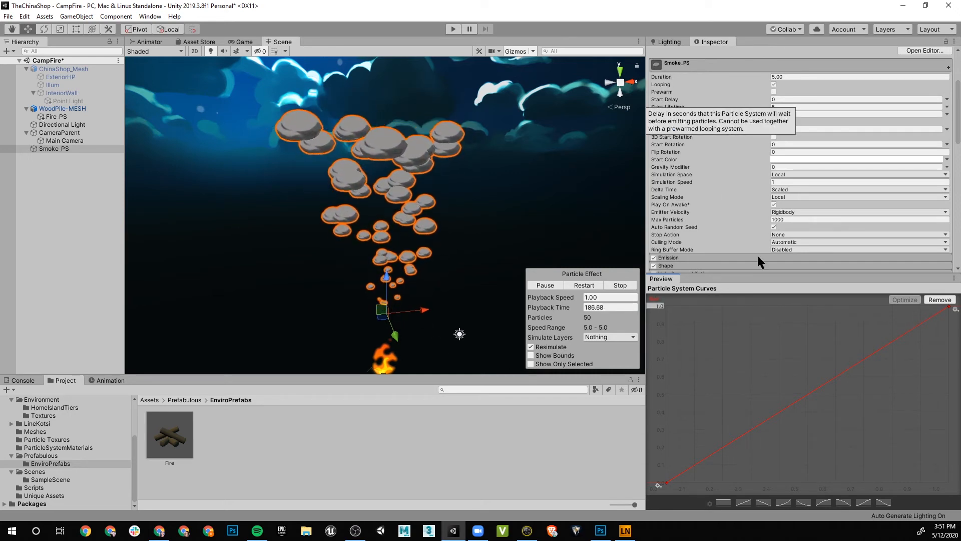
pyautogui.doubleClick(786, 407)
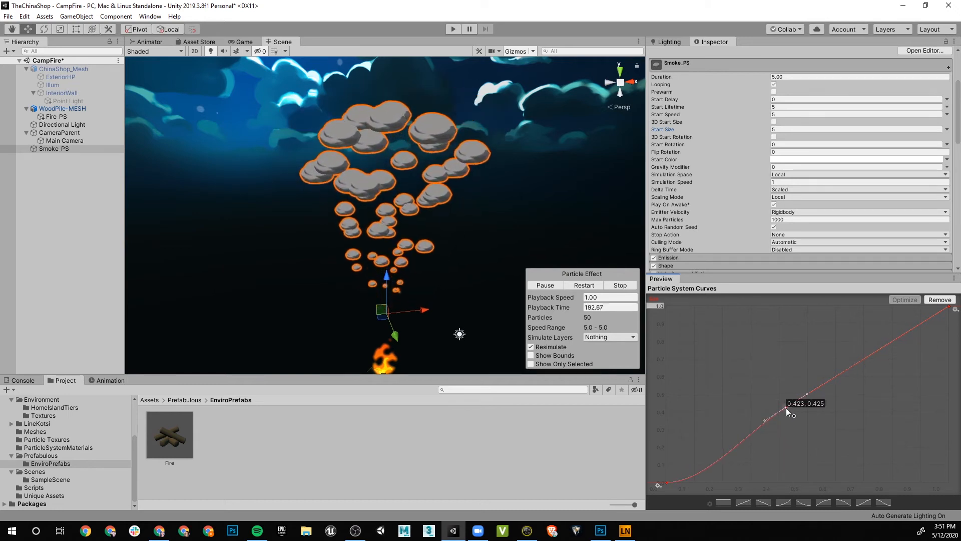
pyautogui.moveTo(786, 408); pyautogui.dragTo(765, 302)
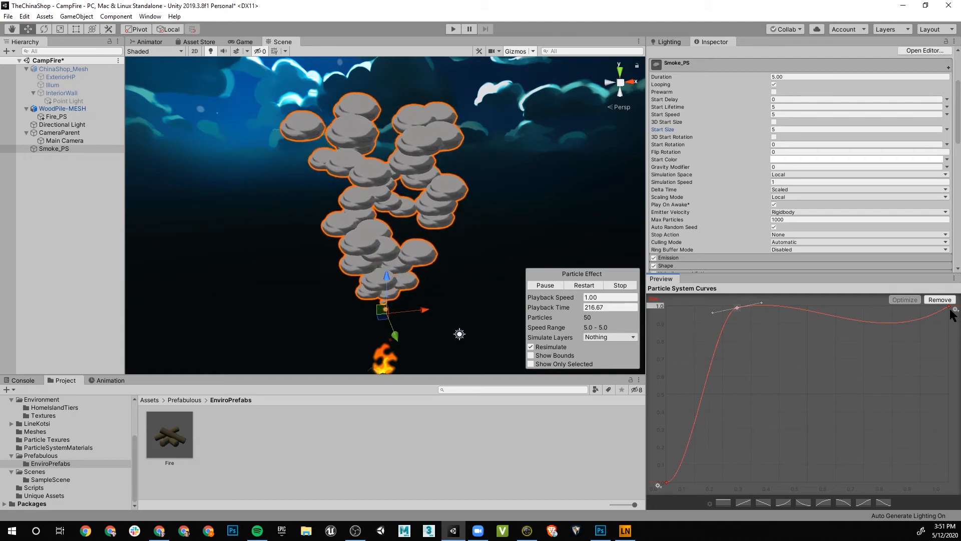
pyautogui.moveTo(951, 309); pyautogui.dragTo(955, 485)
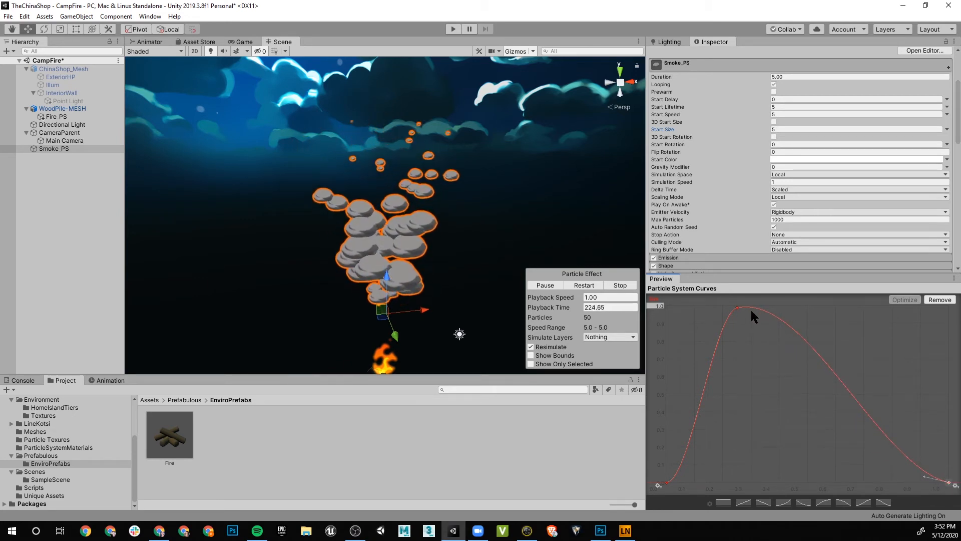
pyautogui.moveTo(737, 305); pyautogui.dragTo(741, 305)
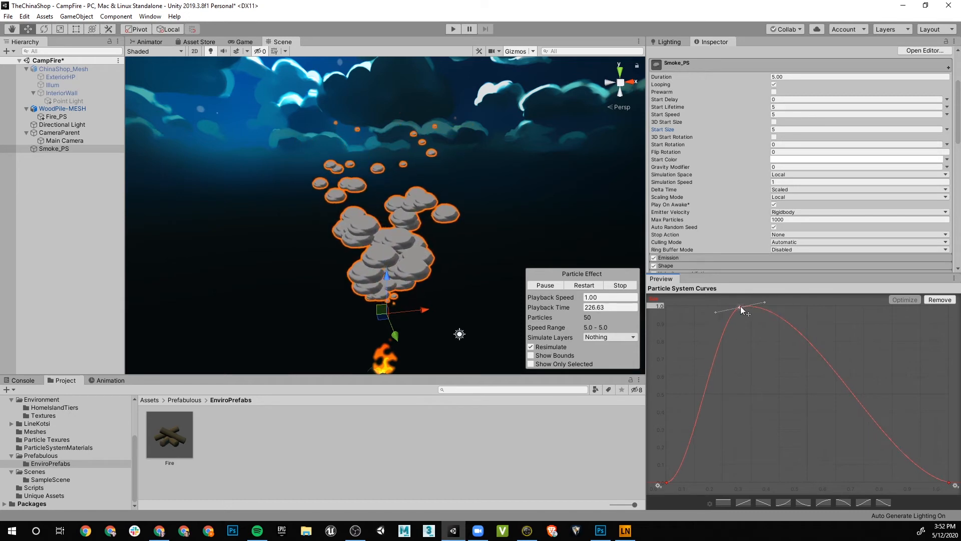
# - Add a second upper key near 0.84 of the lifetime and flatten the Size curve between both upper keys into a plateau near 1.0
pyautogui.doubleClick(830, 365)
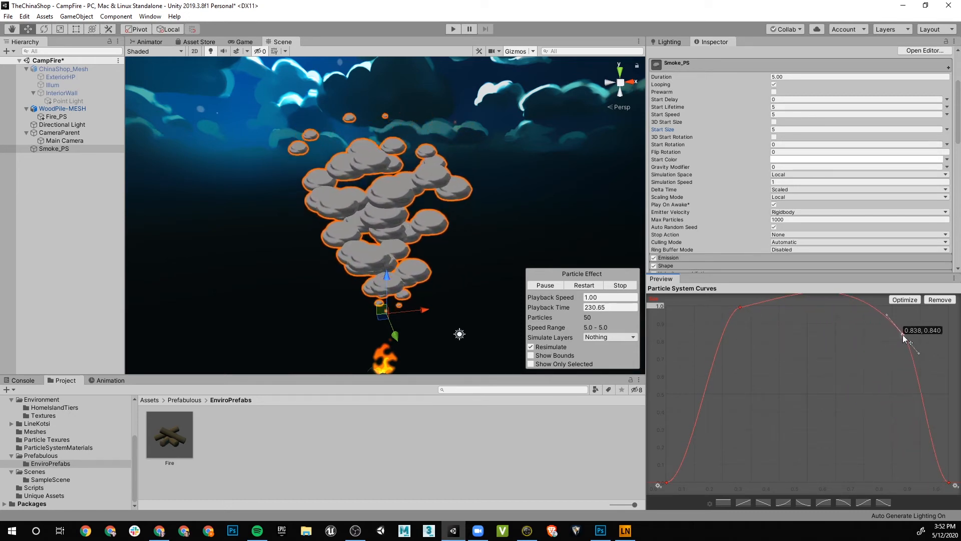
pyautogui.moveTo(907, 324); pyautogui.dragTo(905, 311)
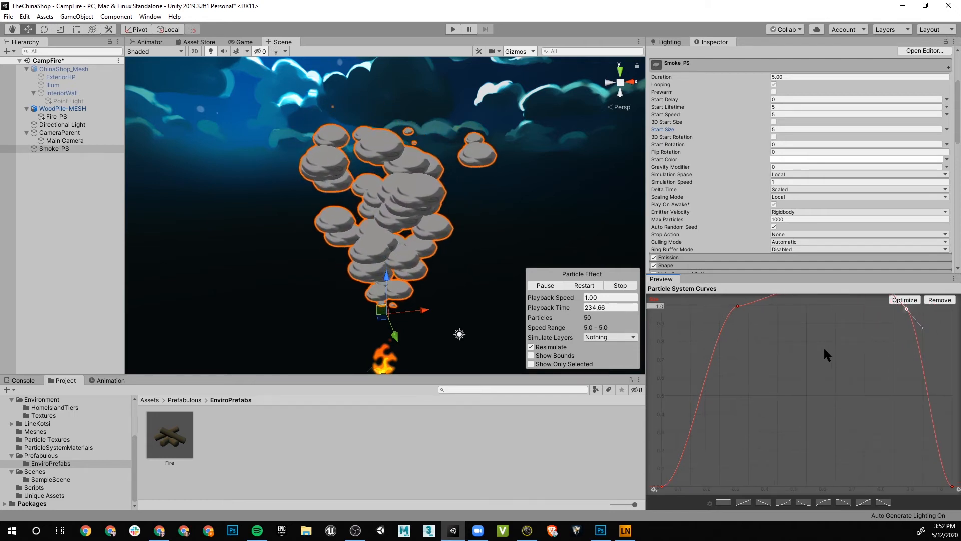
pyautogui.doubleClick(737, 306)
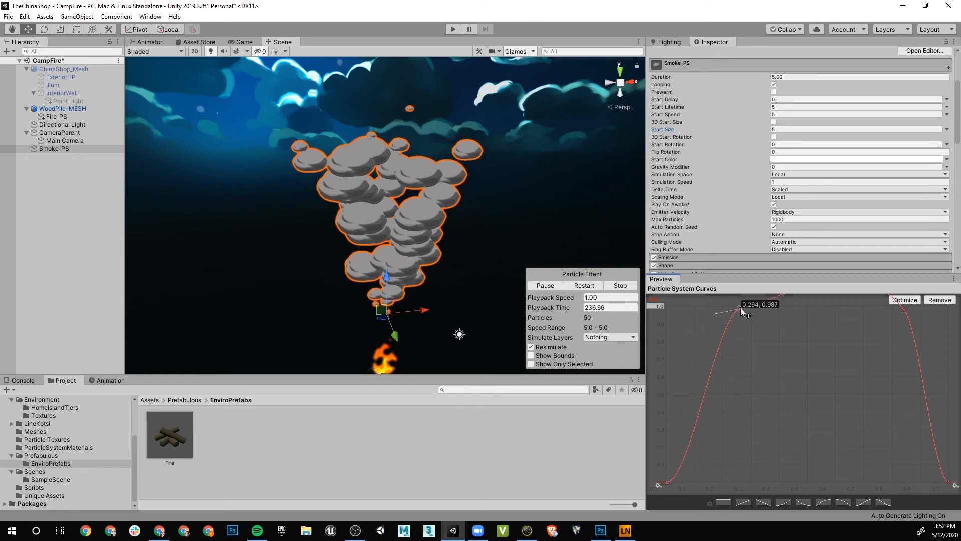
pyautogui.click(904, 309)
pyautogui.moveTo(892, 300); pyautogui.dragTo(889, 310)
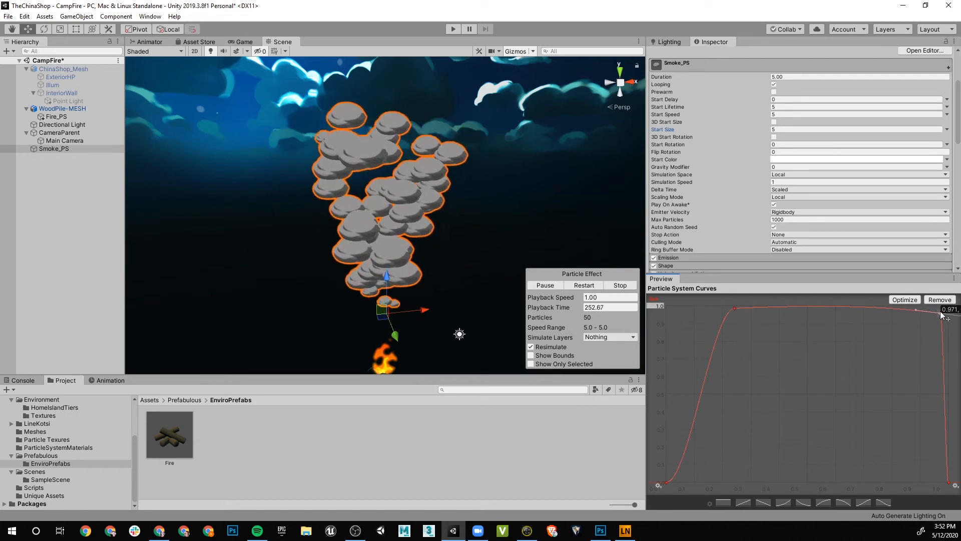
pyautogui.moveTo(929, 314); pyautogui.dragTo(905, 312)
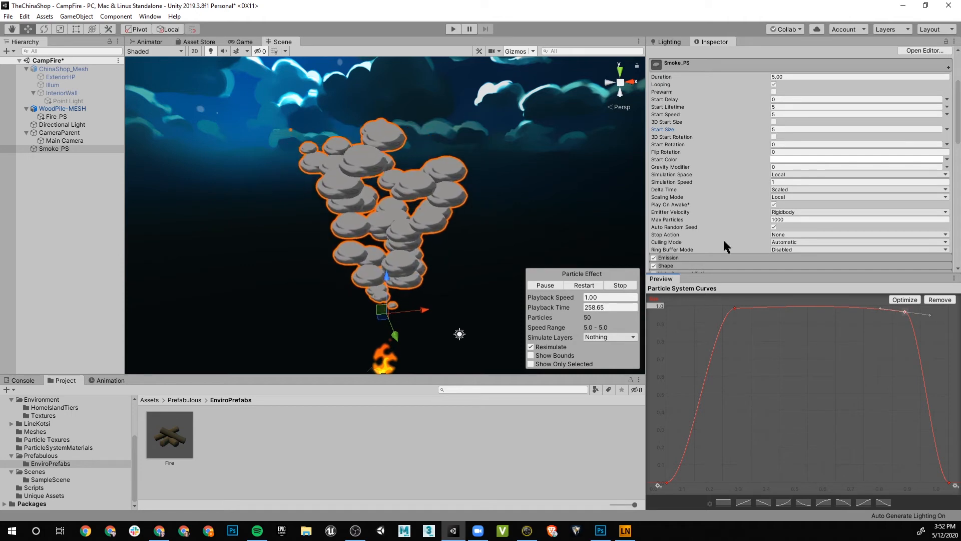
# - Try Start Size values of 10, 7 and 8 on Smoke_PS, then settle on 6
pyautogui.scroll(3, 801, 169)
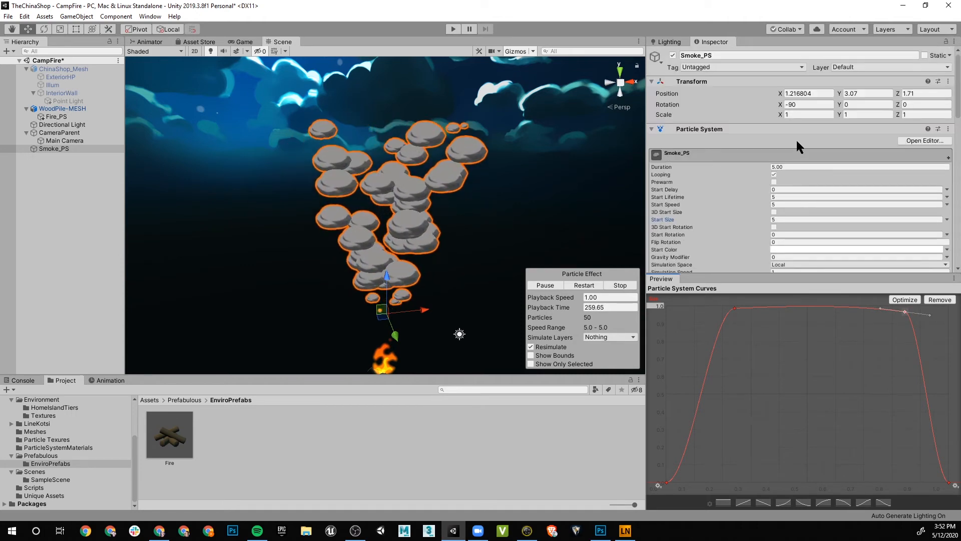
pyautogui.click(780, 205)
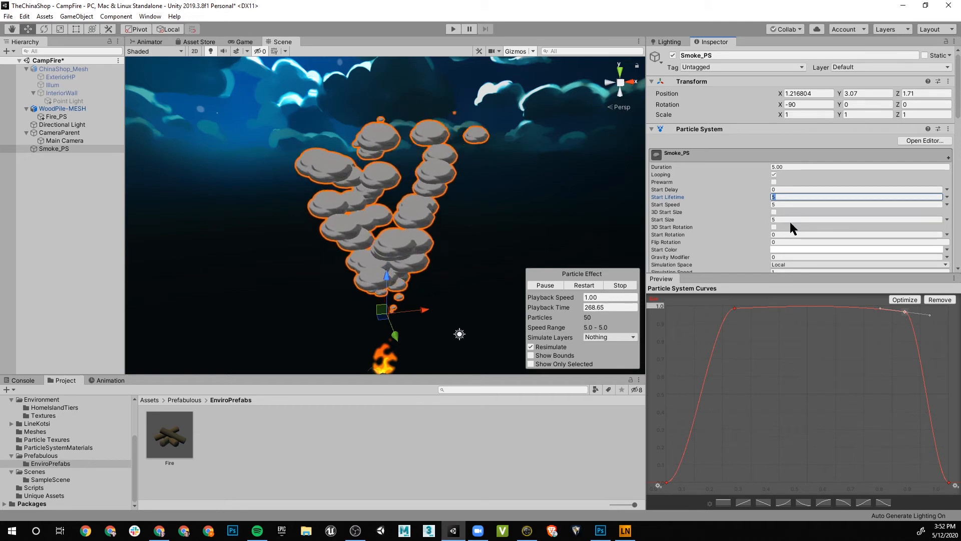
pyautogui.click(785, 220)
pyautogui.write('10')
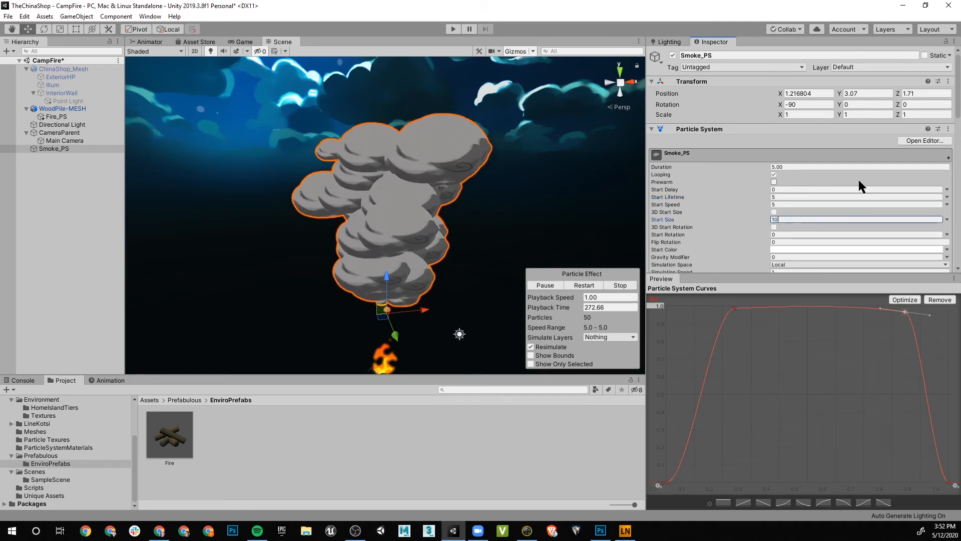
pyautogui.press('BackSpace')
pyautogui.press('BackSpace')
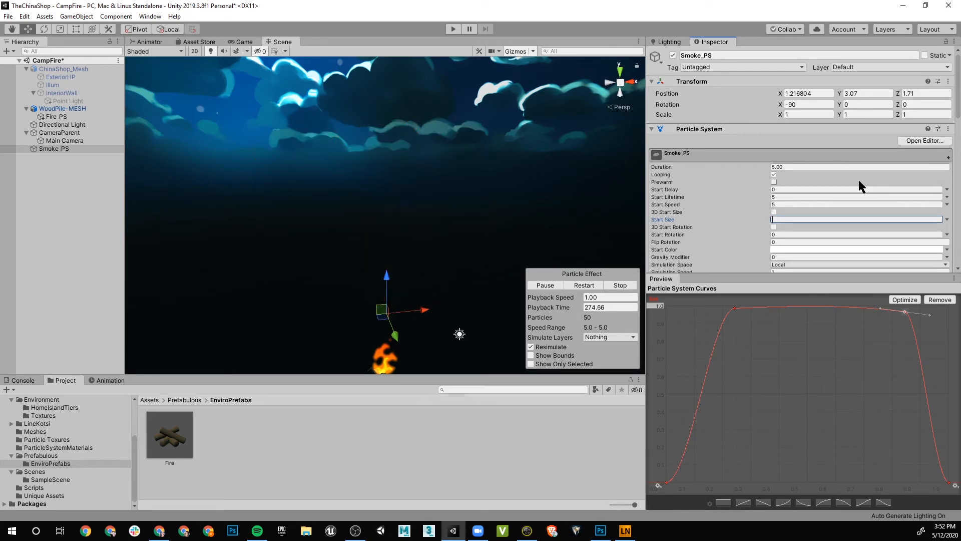
pyautogui.write('7')
pyautogui.press('BackSpace')
pyautogui.write('8')
pyautogui.press('BackSpace')
pyautogui.write('6')
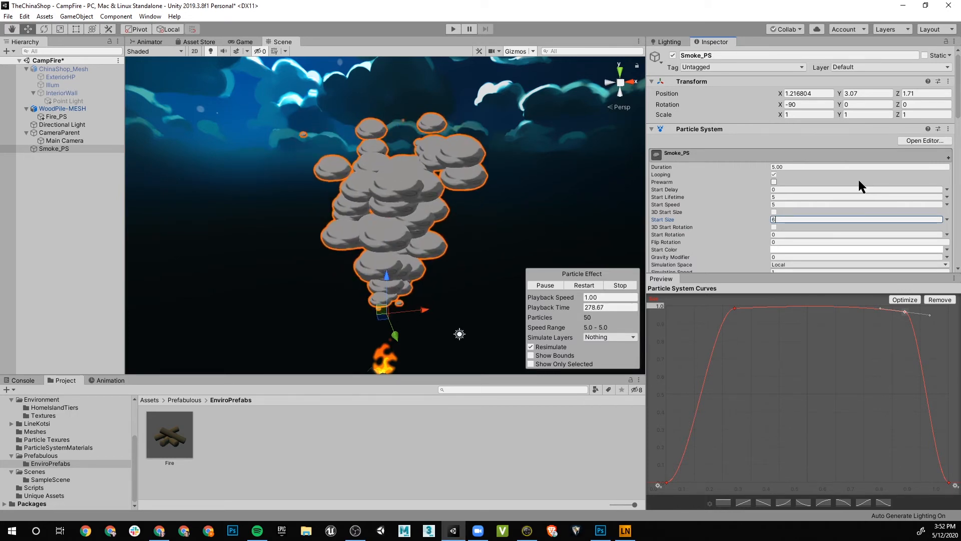
# - Check the smoke column above the fire from farther back, then change the Size over Lifetime mode to Random Between Two Curves
pyautogui.scroll(-9, 426, 246)
pyautogui.keyDown('alt'); pyautogui.moveTo(426, 246); pyautogui.dragTo(427, 192); pyautogui.keyUp('alt')
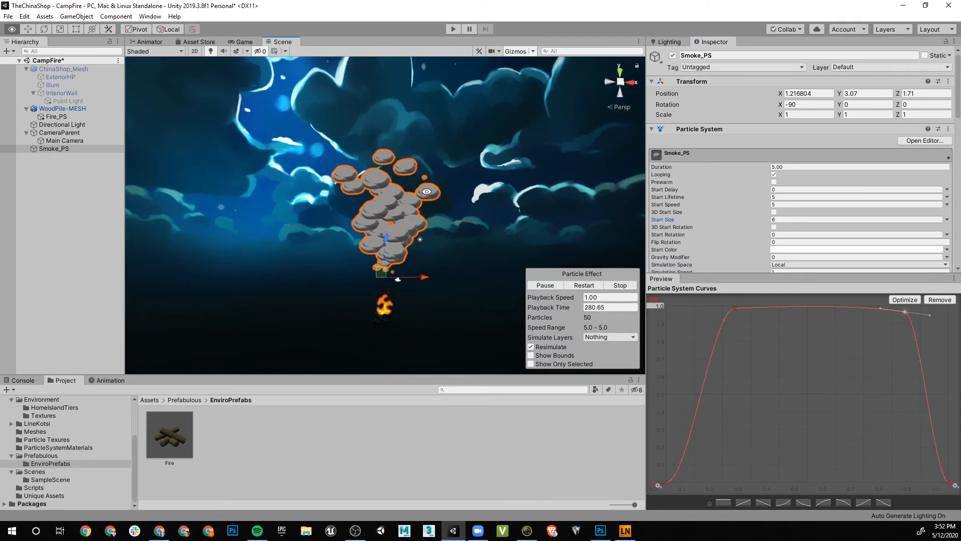
pyautogui.scroll(8, 427, 191)
pyautogui.moveTo(395, 313); pyautogui.dragTo(393, 271, button='middle')
pyautogui.keyDown('alt'); pyautogui.moveTo(391, 274); pyautogui.dragTo(413, 293); pyautogui.keyUp('alt')
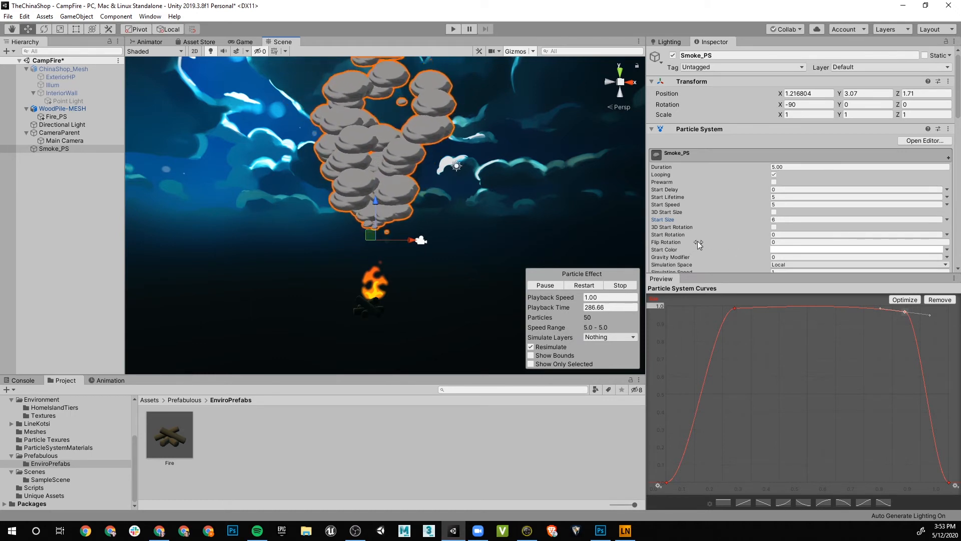
pyautogui.scroll(-6, 831, 231)
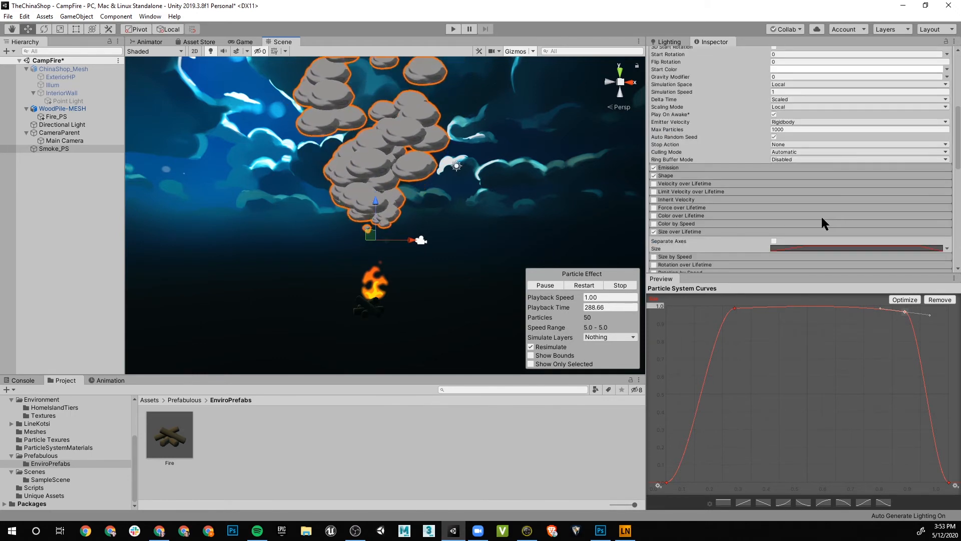
pyautogui.scroll(-3, 700, 193)
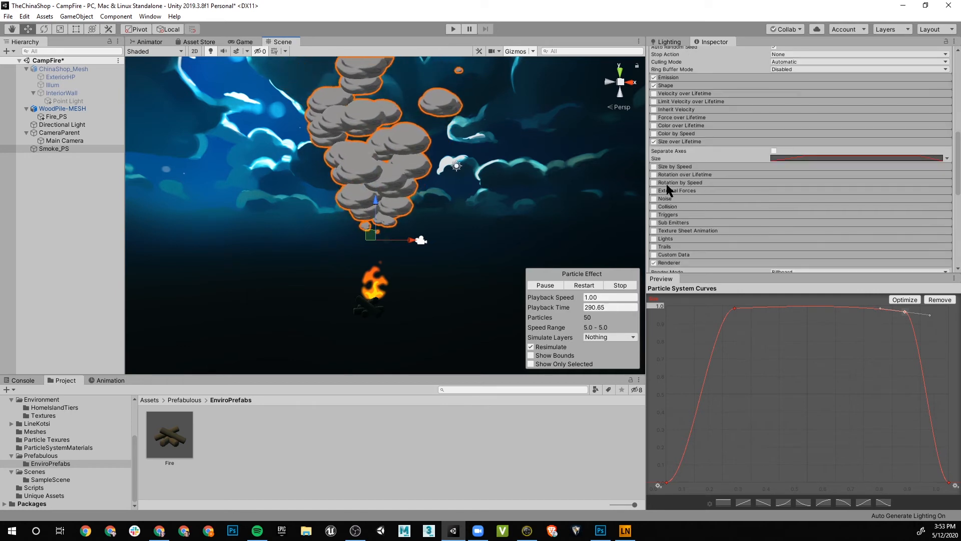
pyautogui.click(947, 160)
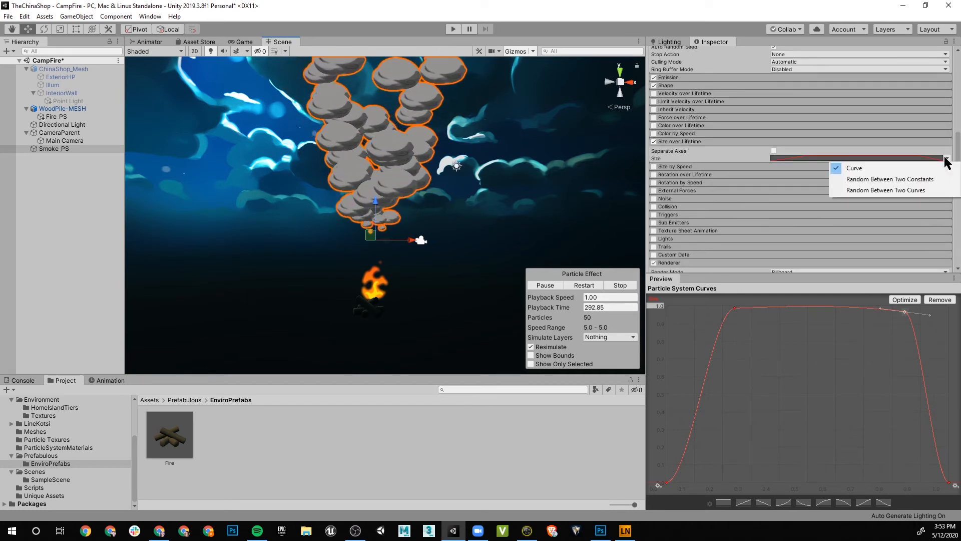
pyautogui.click(882, 191)
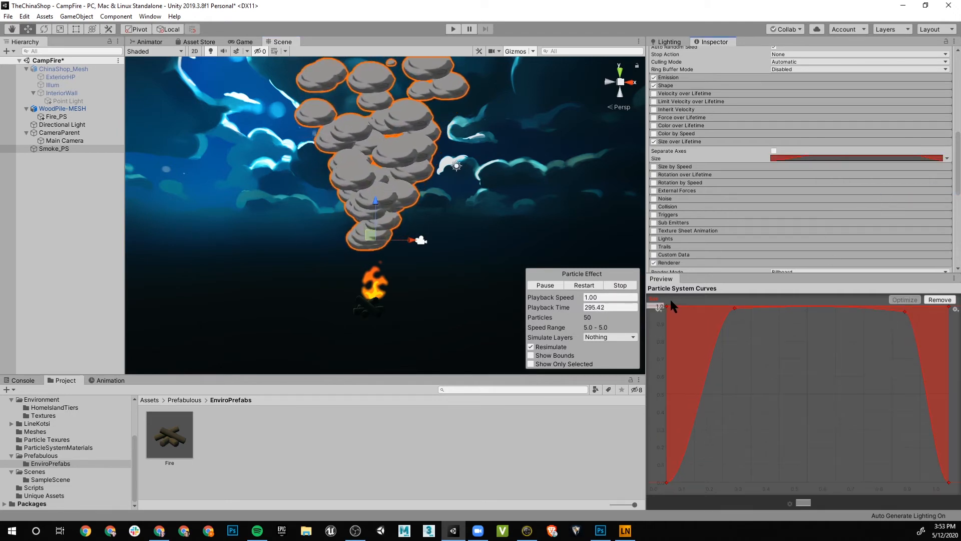
# - Set the maximum value of the Size over Lifetime curve graph to 2
pyautogui.click(660, 308)
pyautogui.click(656, 304)
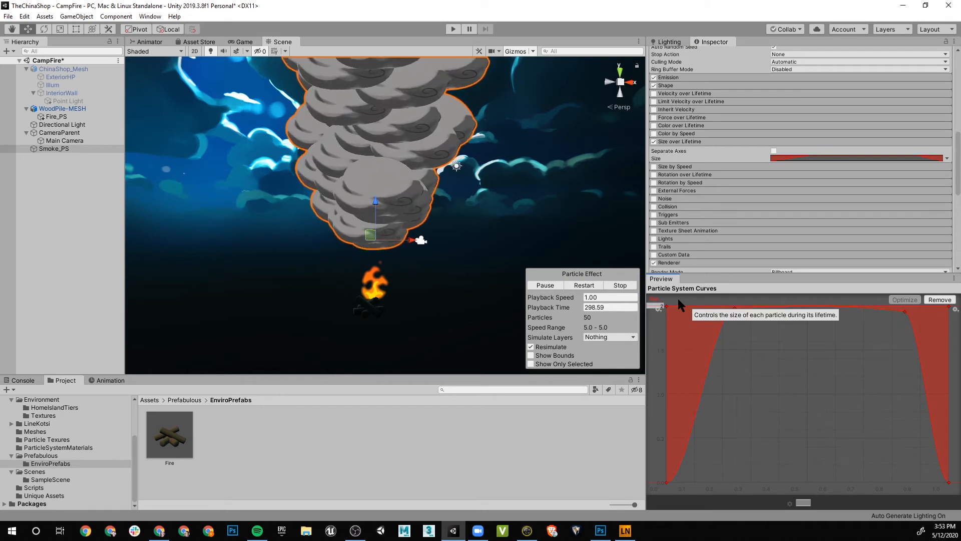
pyautogui.write('2')
pyautogui.press('Return')
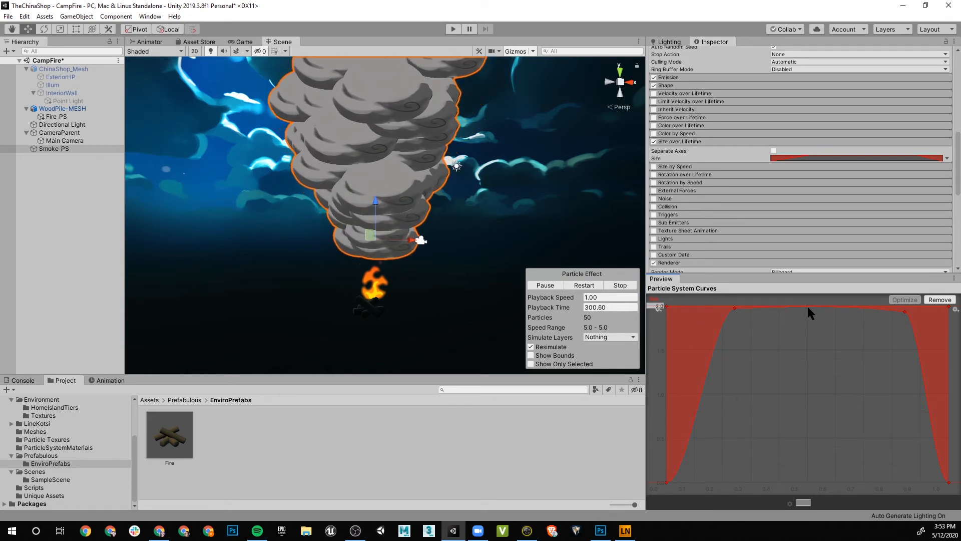
# - Lower the two plateau keys of the minimum size curve to about half the graph's height, keeping a level plateau between them
pyautogui.doubleClick(806, 306)
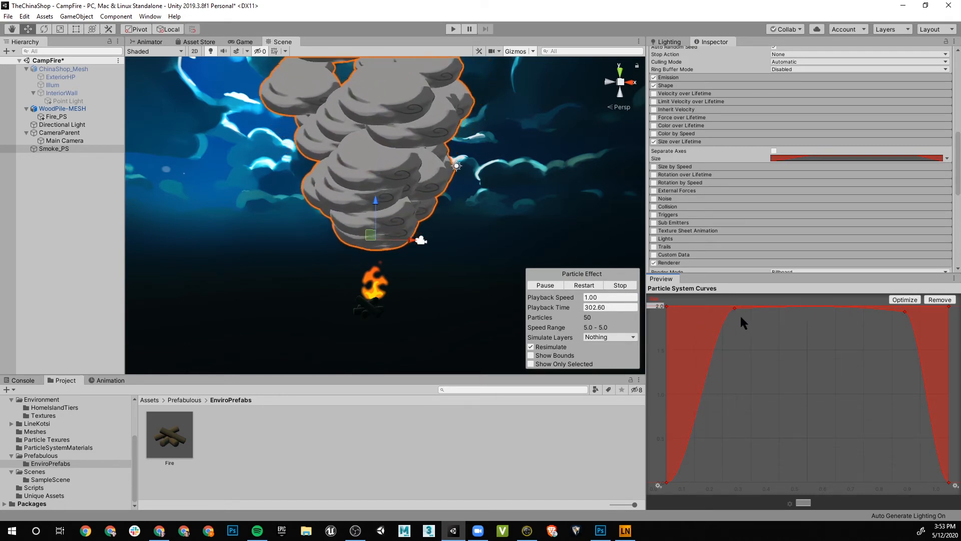
pyautogui.moveTo(734, 307); pyautogui.dragTo(719, 386)
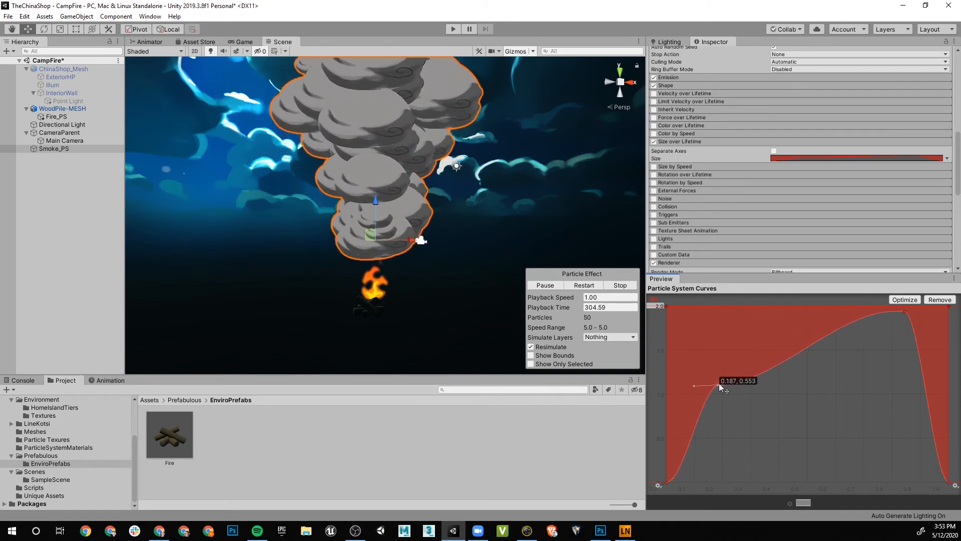
pyautogui.moveTo(903, 310); pyautogui.dragTo(915, 392)
# - Bring the maximum size curve's start and end keys down to 0 and shape it into an arch peaking near 2 at mid-lifetime
pyautogui.moveTo(665, 307); pyautogui.dragTo(686, 318)
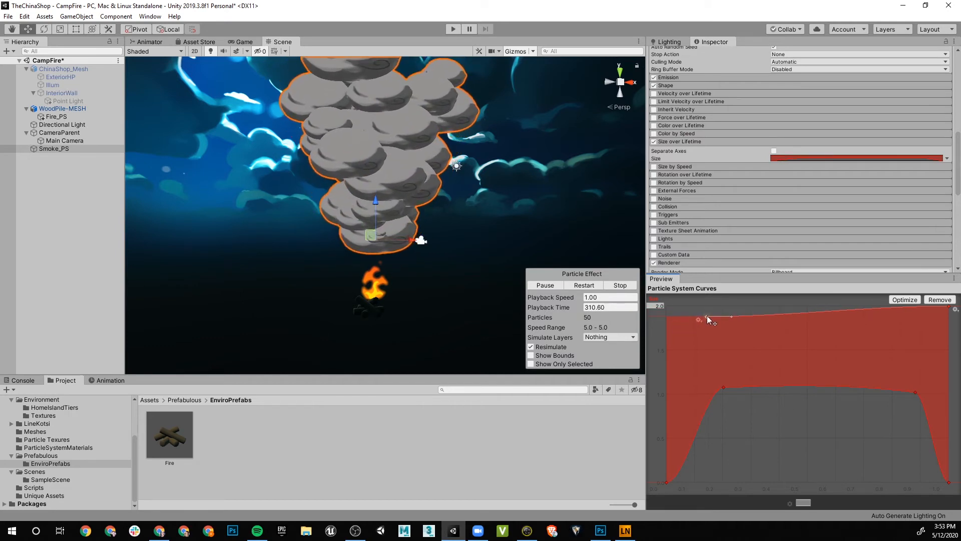
pyautogui.moveTo(702, 315); pyautogui.dragTo(677, 454)
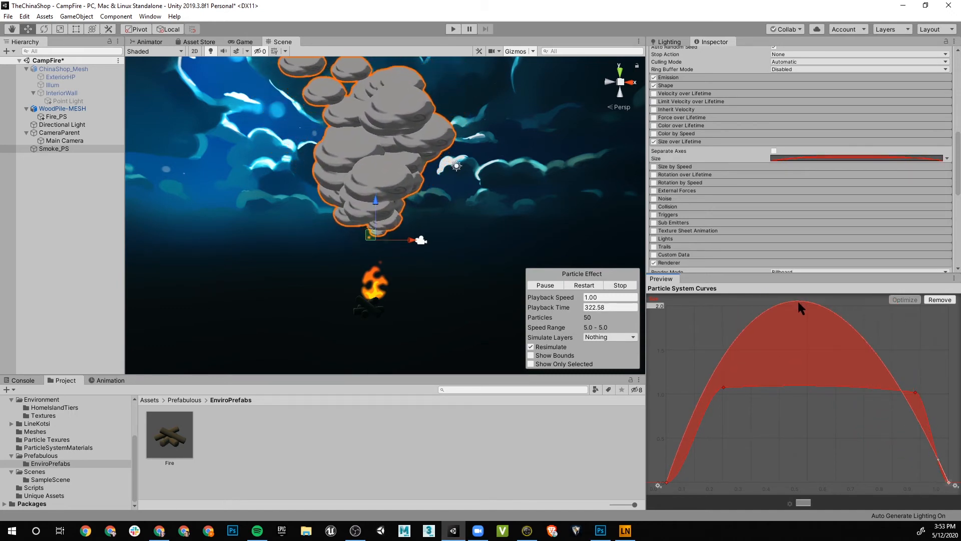
pyautogui.moveTo(798, 302); pyautogui.dragTo(801, 309)
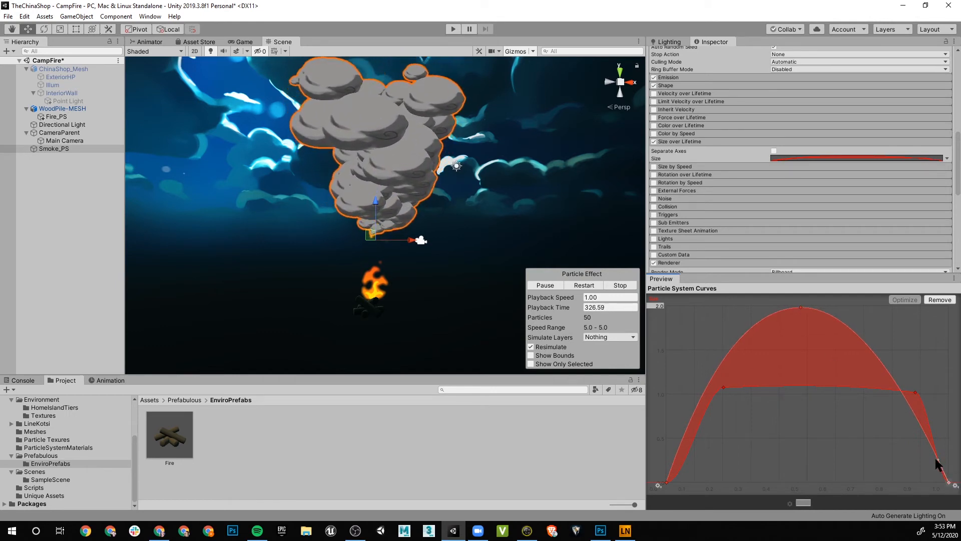
pyautogui.moveTo(949, 470); pyautogui.dragTo(889, 356)
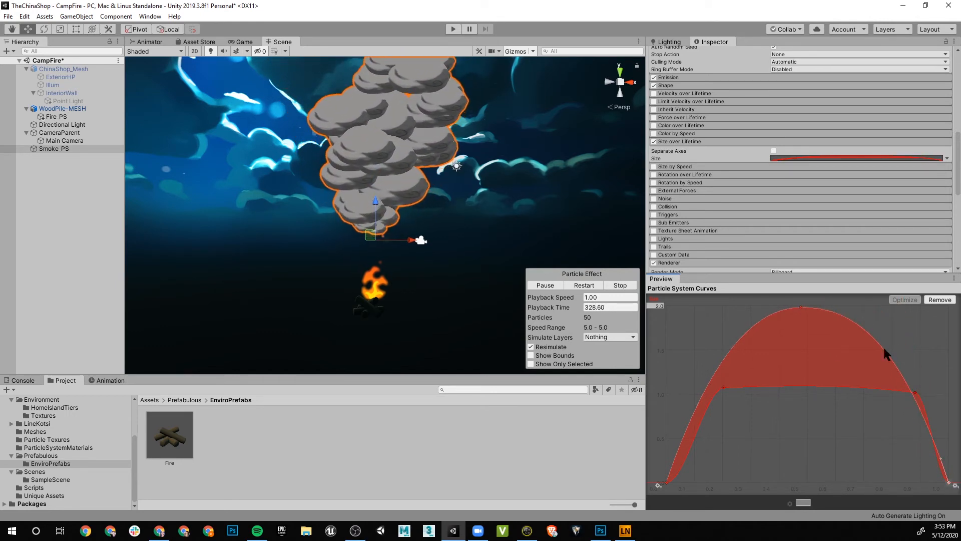
# - Add another key to the maximum size curve and spread the two upper keys apart to form a wide plateau near 2
pyautogui.doubleClick(847, 315)
pyautogui.moveTo(848, 317); pyautogui.dragTo(874, 314)
pyautogui.moveTo(800, 307); pyautogui.dragTo(739, 309)
pyautogui.click(885, 315)
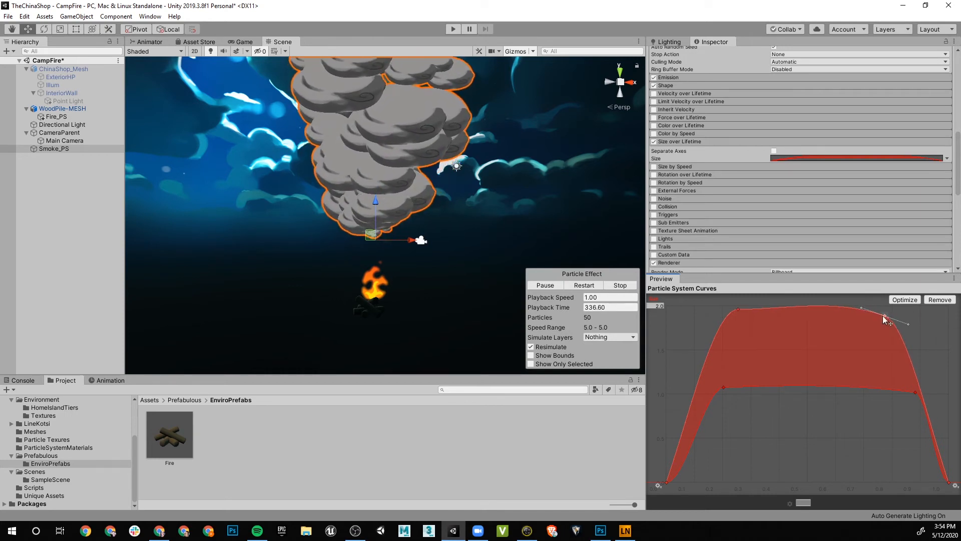
pyautogui.moveTo(885, 315); pyautogui.dragTo(894, 316)
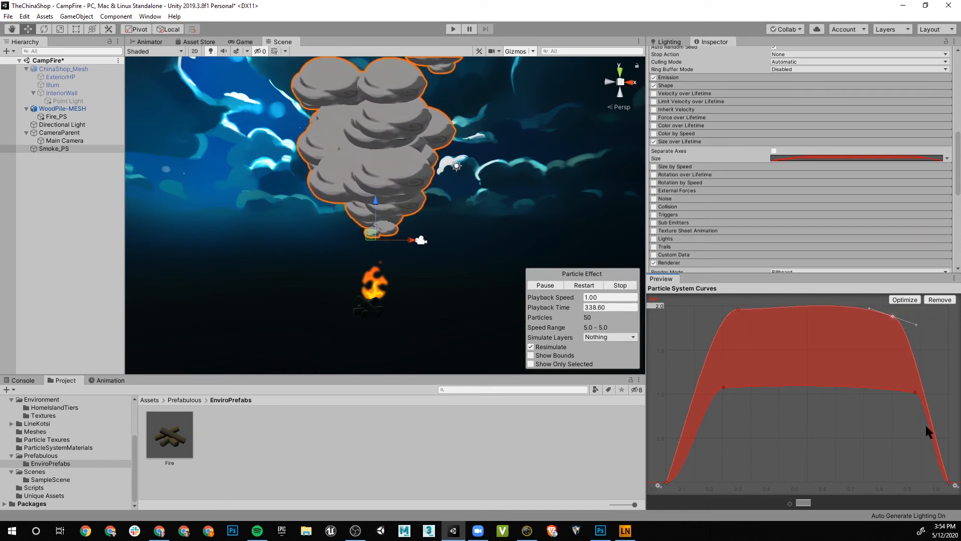
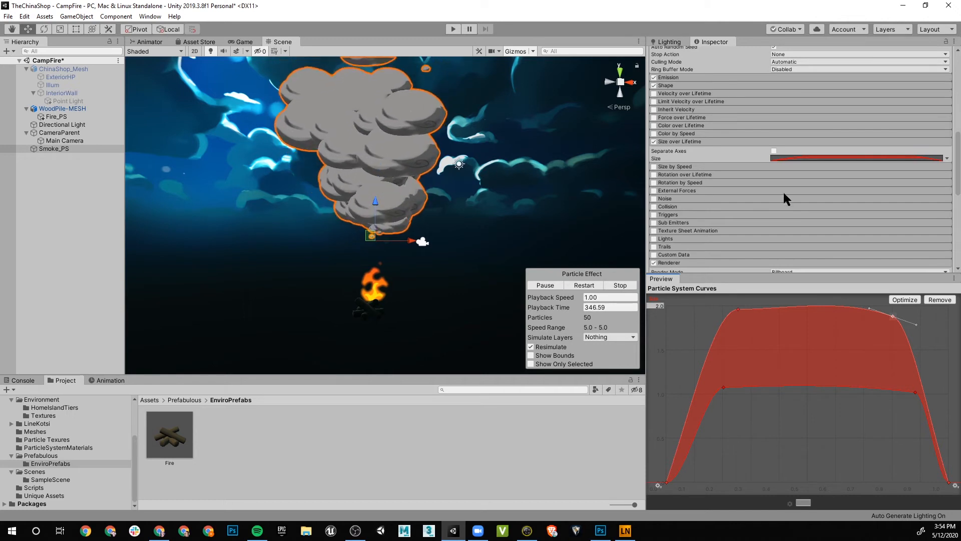
# - Set the Start Size of Smoke_PS to 5
pyautogui.scroll(5, 783, 192)
pyautogui.click(782, 130)
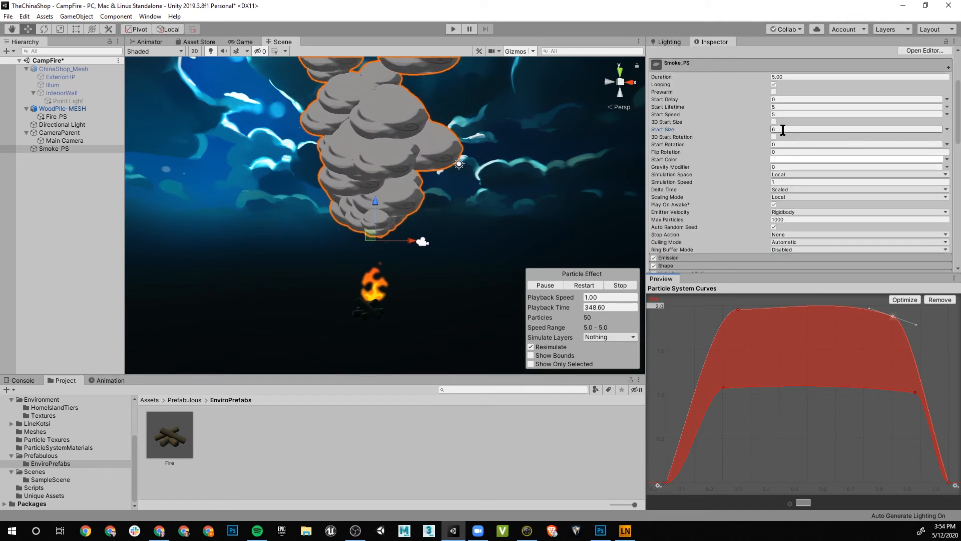
pyautogui.write('3')
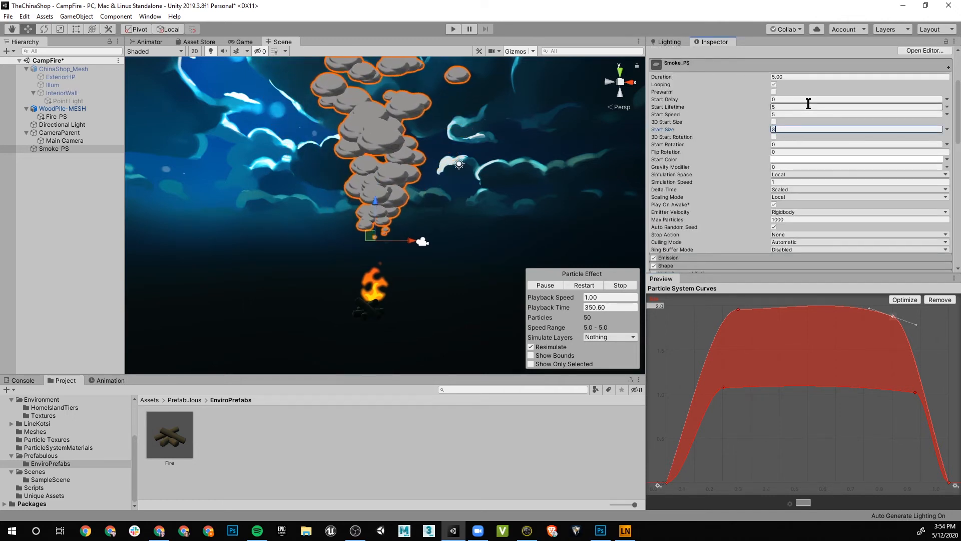
pyautogui.press('BackSpace')
pyautogui.write('5')
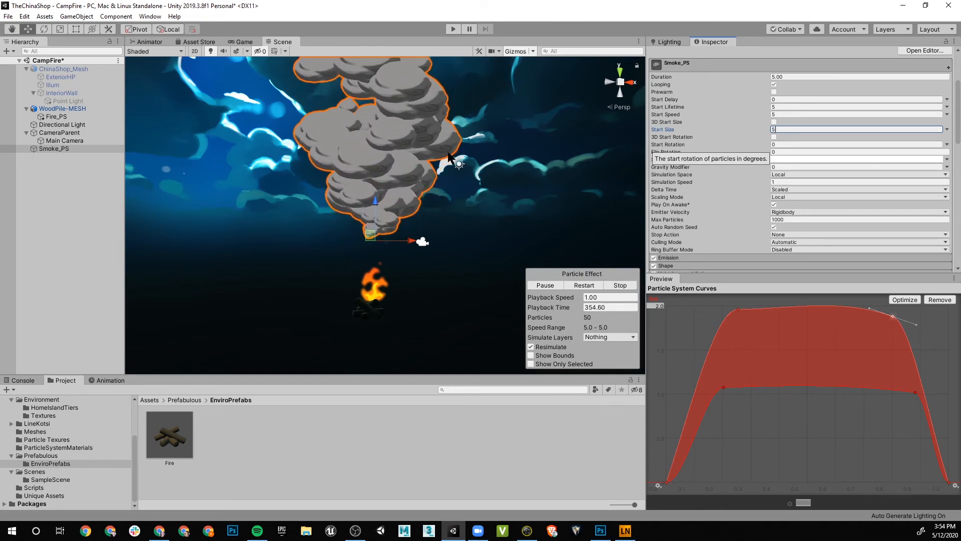
# - Move the Main Camera back from the campfire to about Y 4.45 and Z -25.54
pyautogui.scroll(-5, 294, 203)
pyautogui.scroll(5, 360, 200)
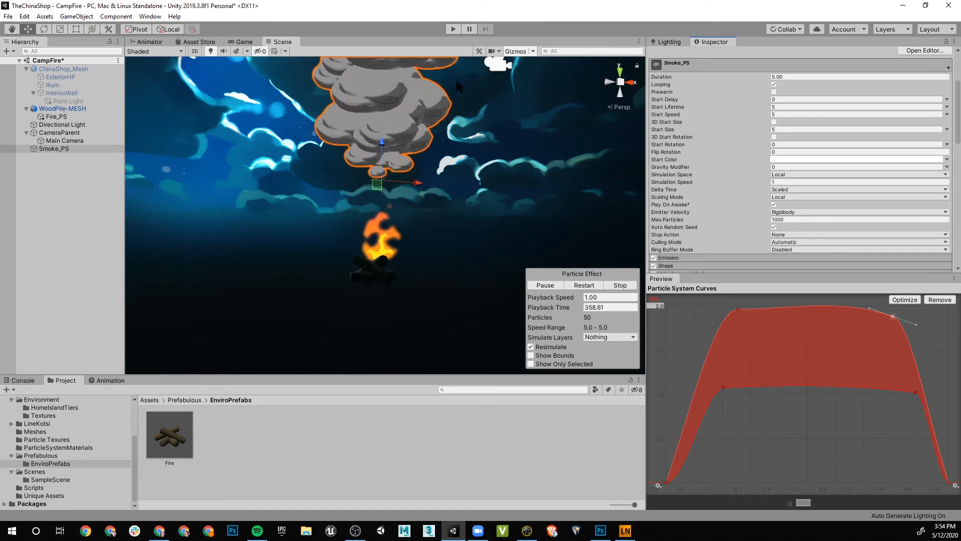
pyautogui.click(61, 140)
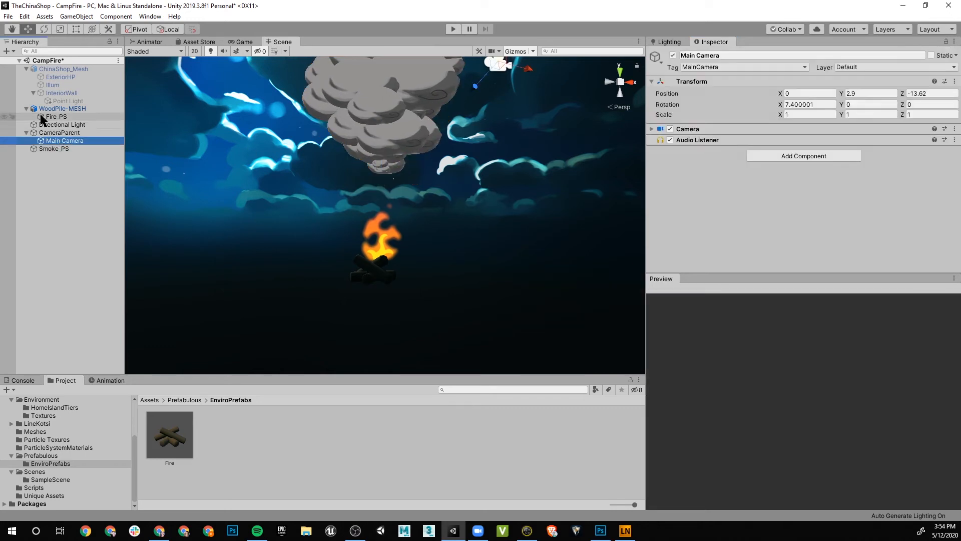
pyautogui.click(67, 133)
pyautogui.scroll(-4, 301, 221)
pyautogui.keyDown('alt'); pyautogui.moveTo(301, 241); pyautogui.dragTo(603, 260); pyautogui.keyUp('alt')
pyautogui.click(70, 140)
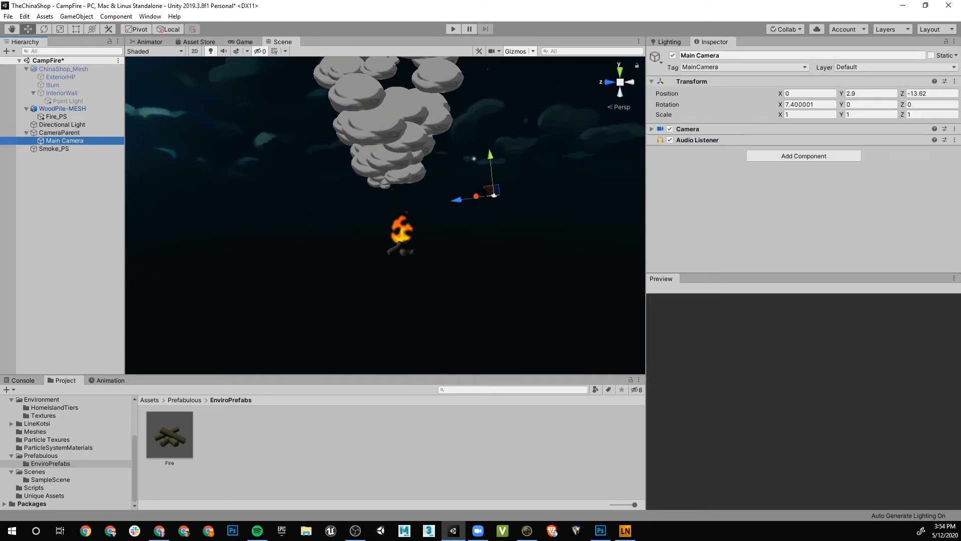
pyautogui.moveTo(457, 200); pyautogui.dragTo(509, 192)
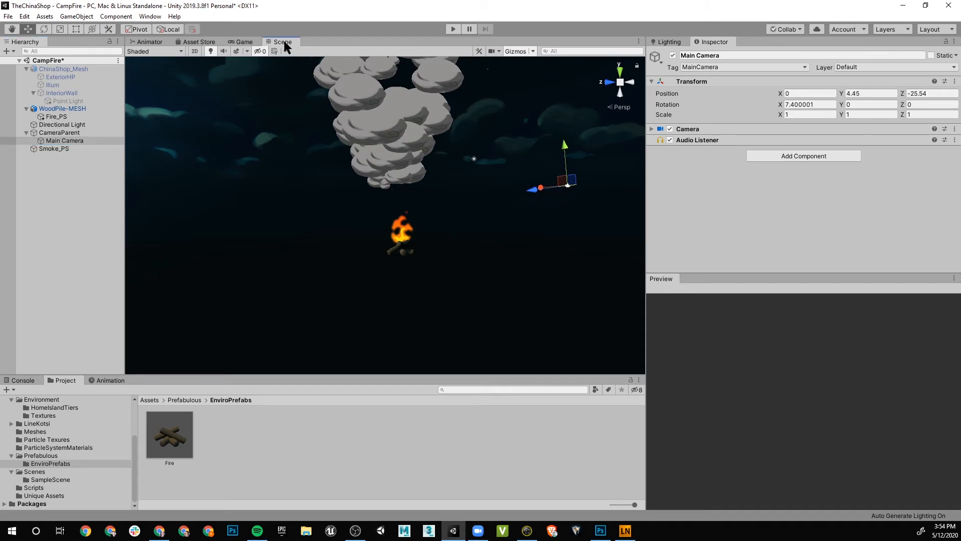
# - Play the scene in the Game view to check the fire and smoke from the Main Camera, and stop it
pyautogui.click(244, 41)
pyautogui.click(455, 29)
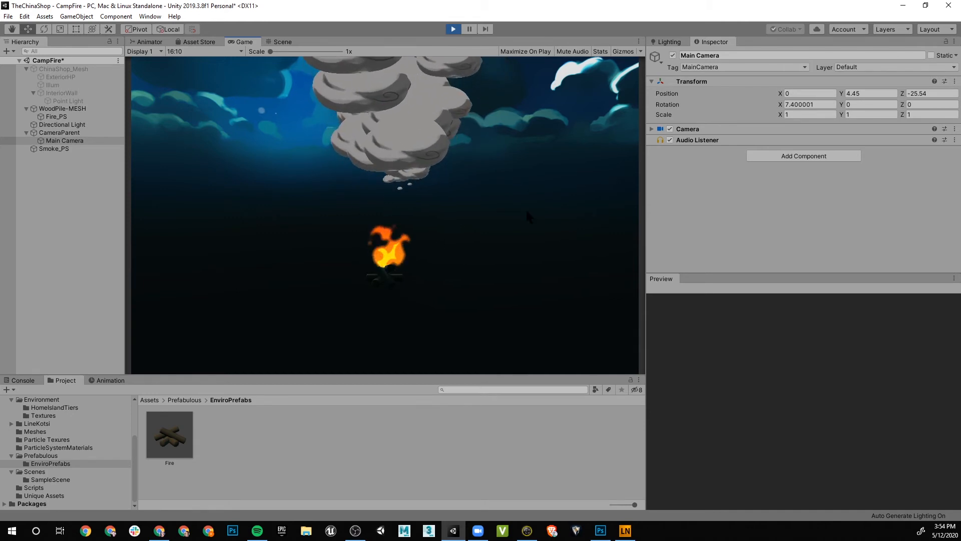
pyautogui.click(453, 29)
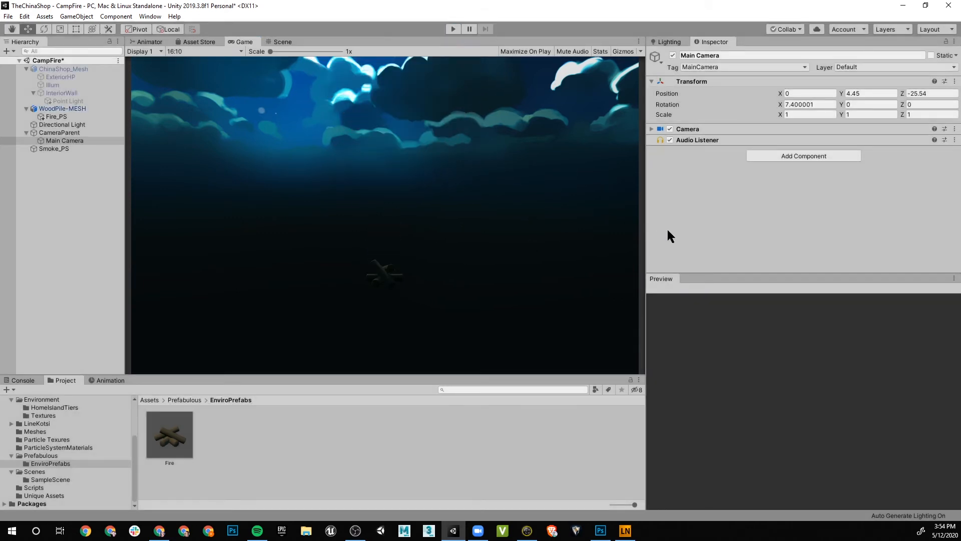
# - Make Smoke_PS a child of WoodPile-MESH and select it together with Fire_PS to preview both effects
pyautogui.click(67, 109)
pyautogui.moveTo(63, 149); pyautogui.dragTo(64, 122)
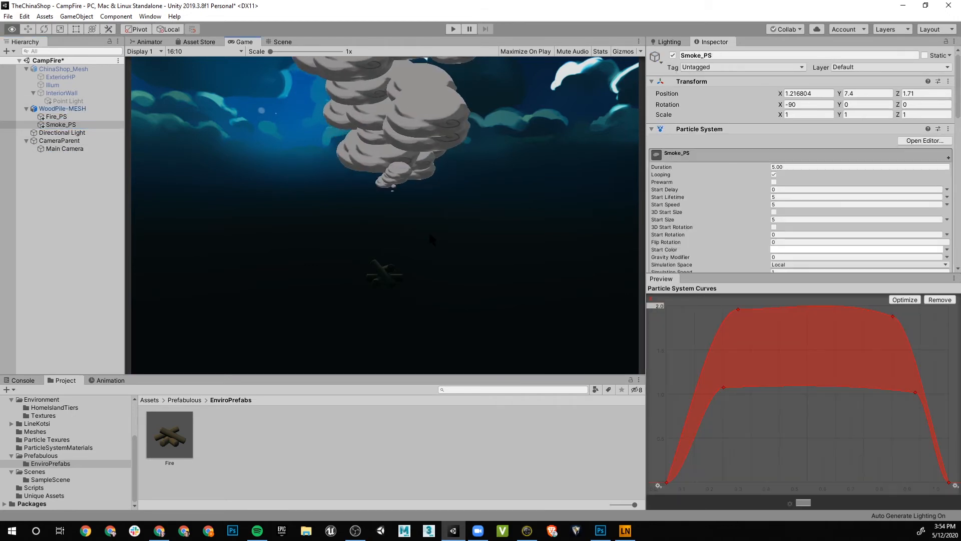
pyautogui.click(56, 117)
pyautogui.keyDown('ctrl'); pyautogui.click(61, 125); pyautogui.keyUp('ctrl')
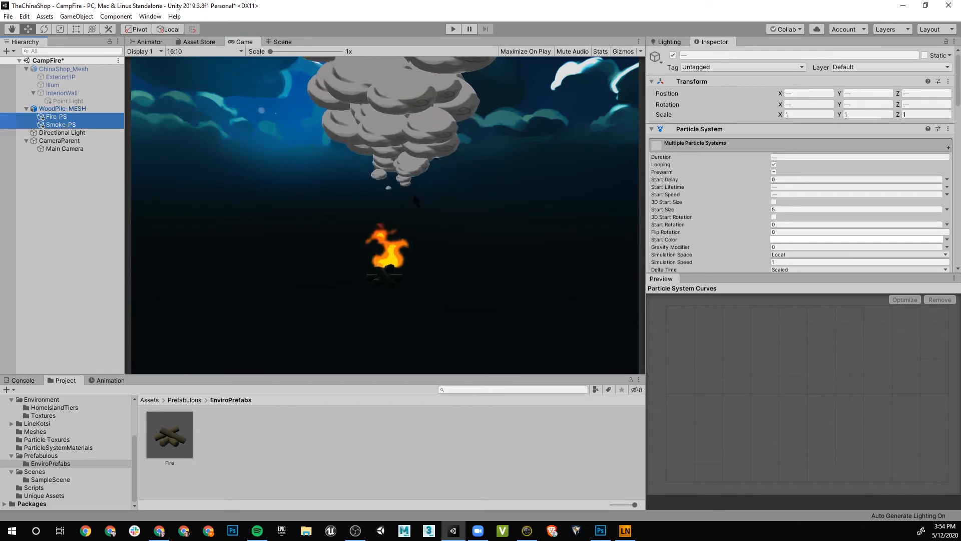
pyautogui.click(419, 176)
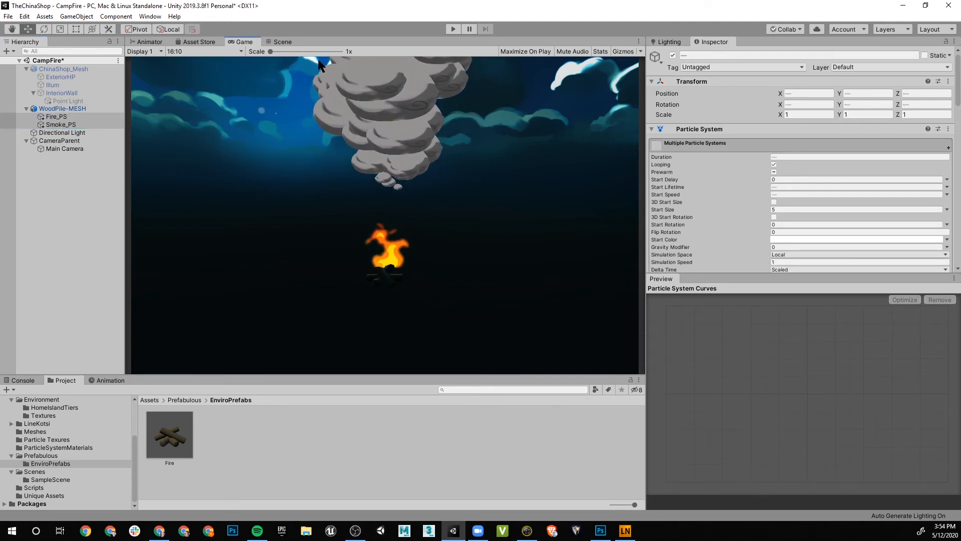
# - Select only Smoke_PS in the Scene view, enable its Color over Lifetime module and expand its settings
pyautogui.click(282, 42)
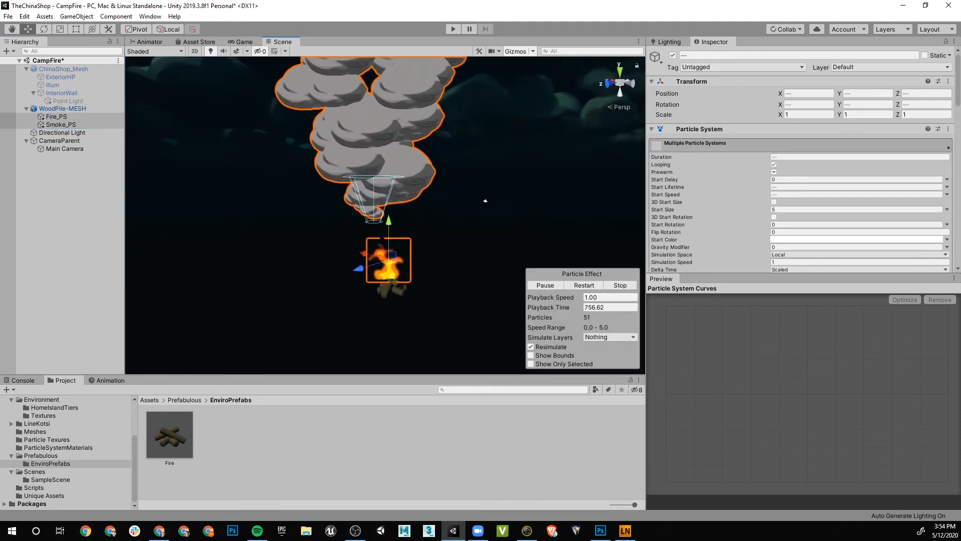
pyautogui.keyDown('alt'); pyautogui.moveTo(493, 182); pyautogui.dragTo(368, 195); pyautogui.keyUp('alt')
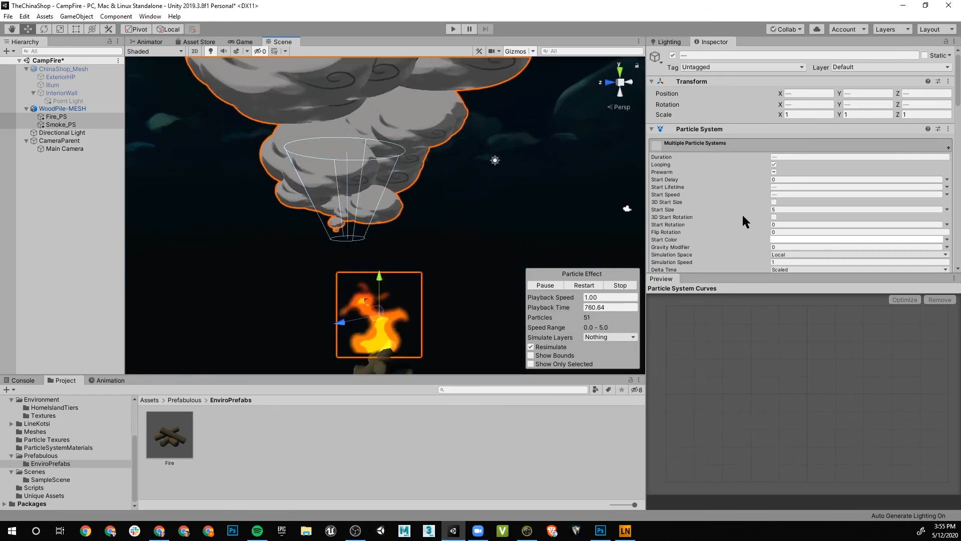
pyautogui.scroll(-5, 742, 213)
pyautogui.scroll(-10, 746, 177)
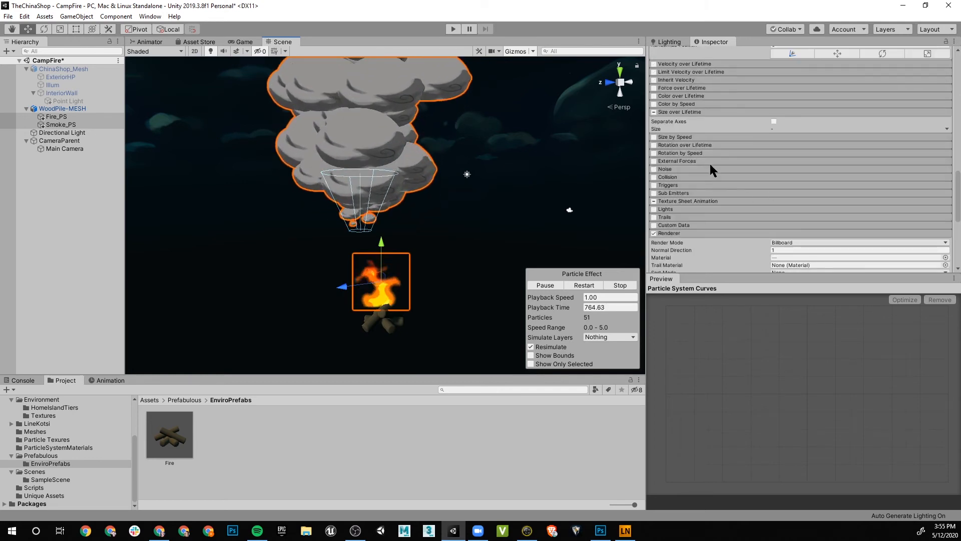
pyautogui.click(394, 139)
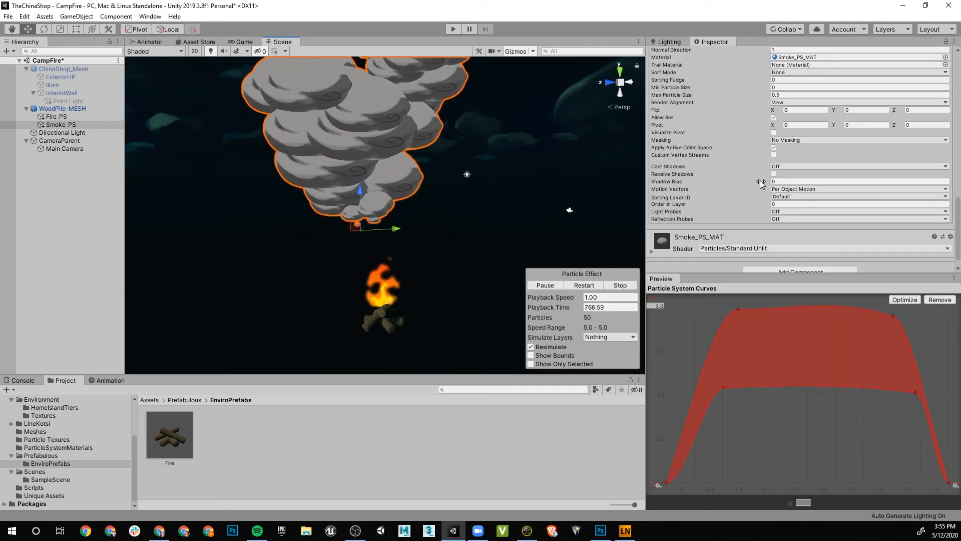
pyautogui.scroll(-1, 775, 200)
pyautogui.scroll(5, 765, 186)
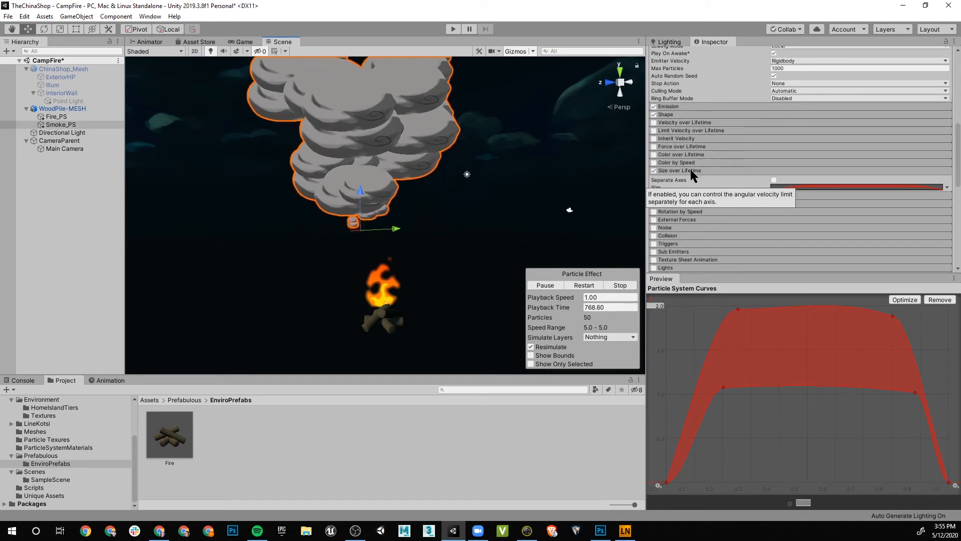
pyautogui.click(654, 155)
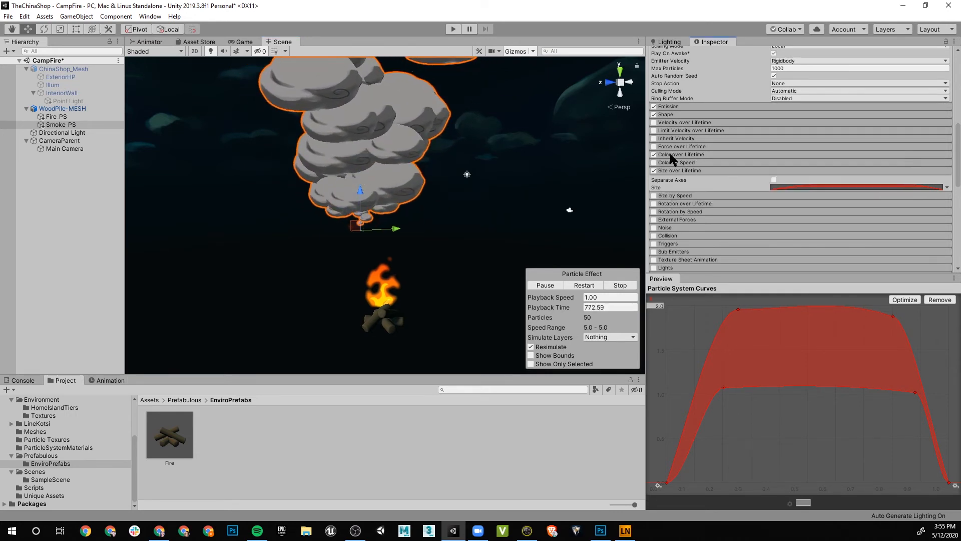
pyautogui.click(670, 154)
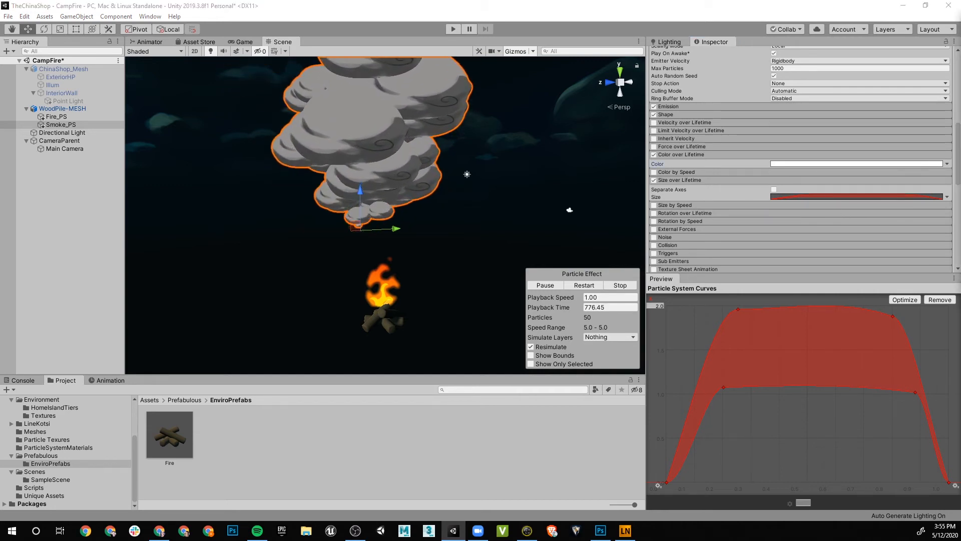
# - Set the end colour key of Smoke_PS's Color over Lifetime gradient to black (000000)
pyautogui.click(856, 164)
pyautogui.moveTo(563, 95); pyautogui.dragTo(181, 93)
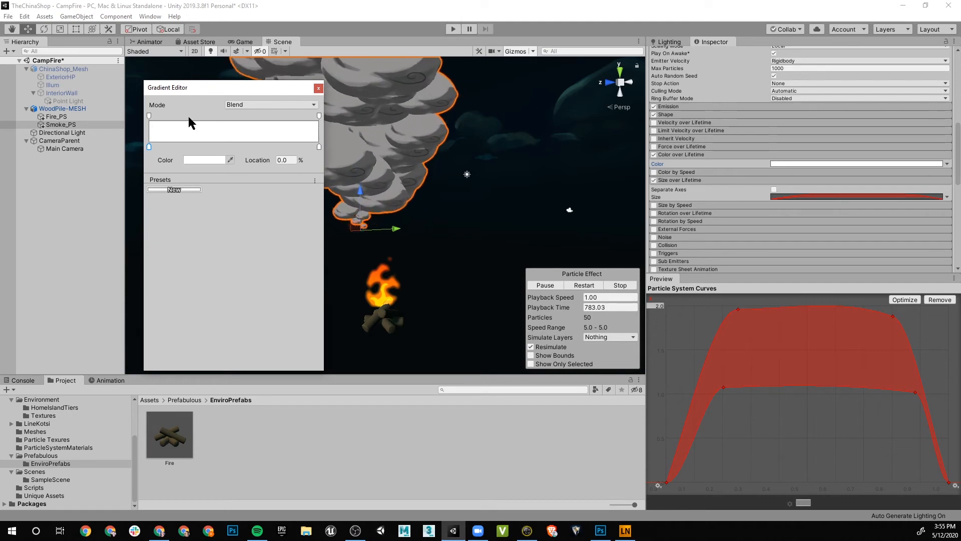
pyautogui.moveTo(193, 86); pyautogui.dragTo(133, 95)
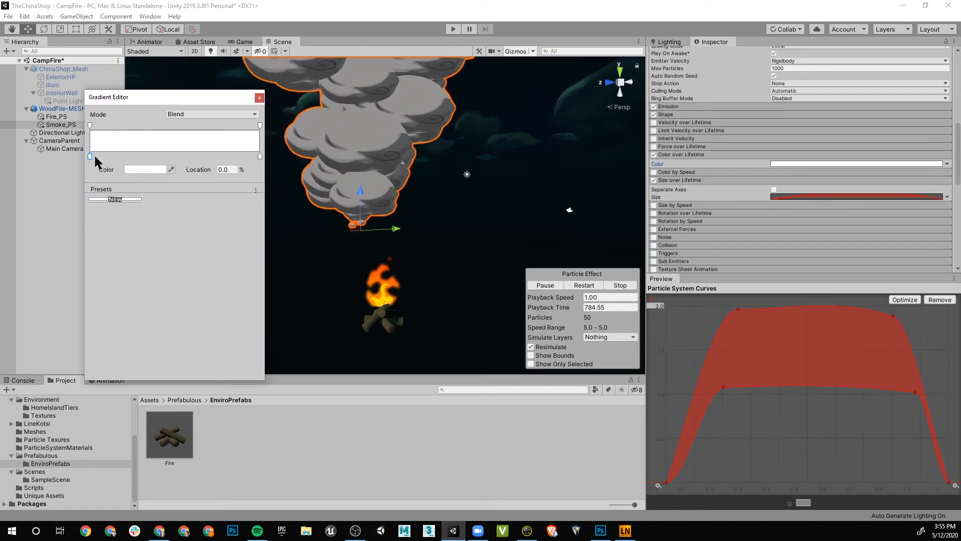
pyautogui.click(91, 125)
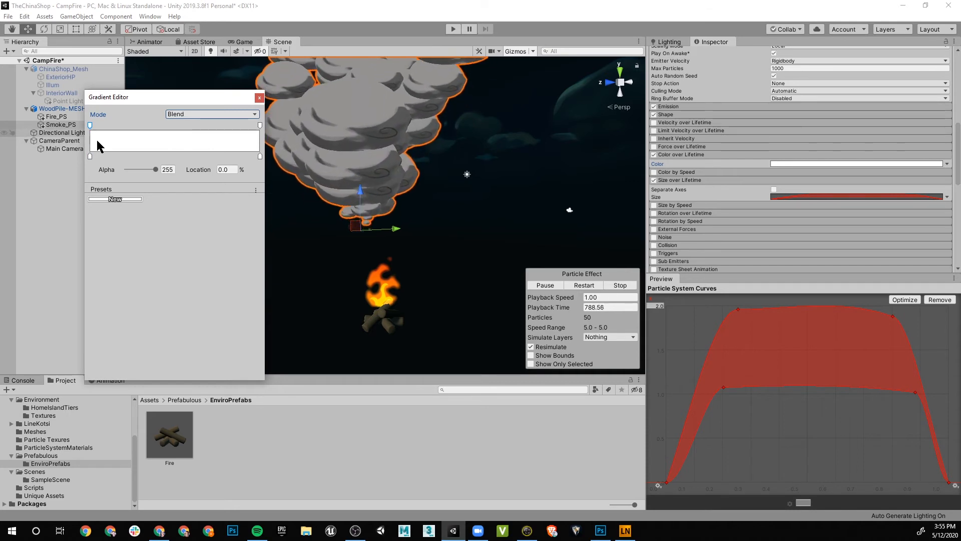
pyautogui.click(260, 126)
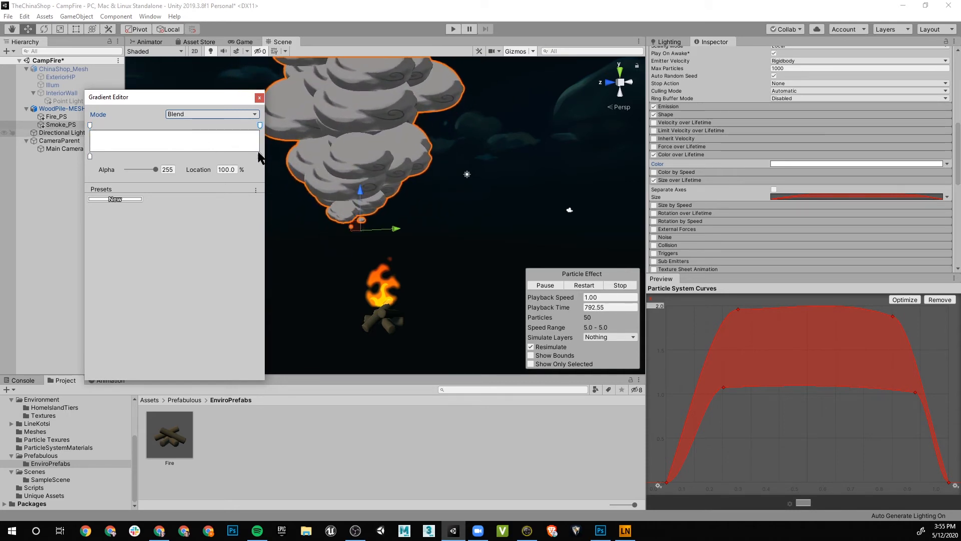
pyautogui.click(260, 156)
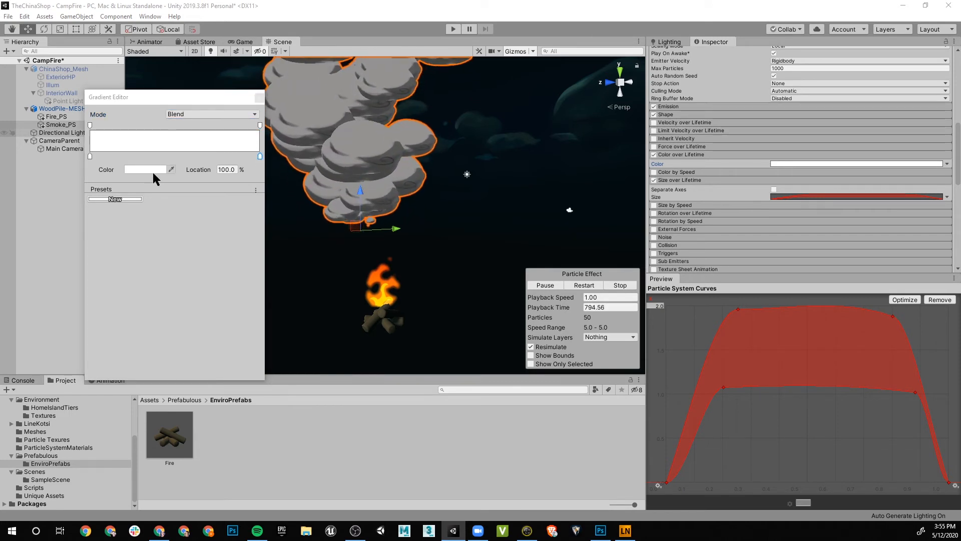
pyautogui.click(171, 169)
pyautogui.click(172, 169)
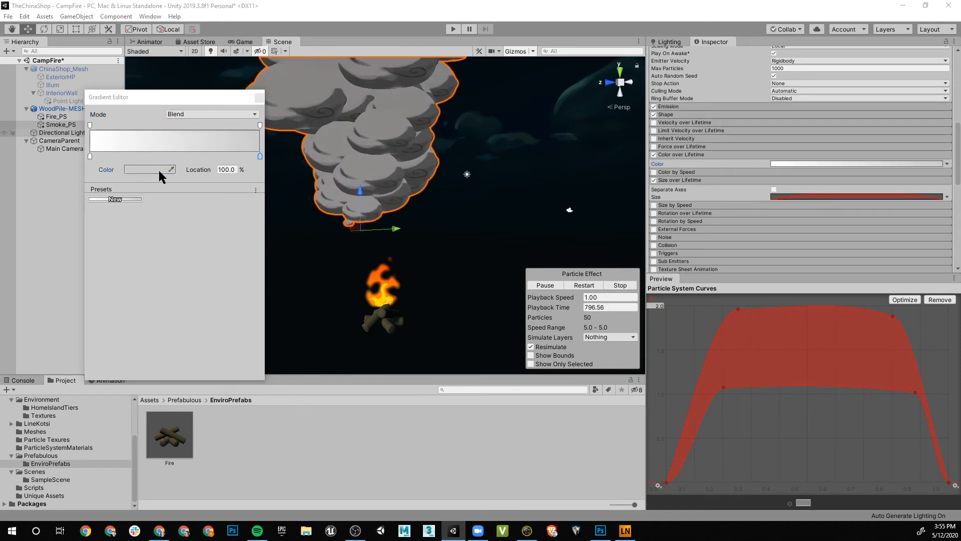
pyautogui.click(150, 169)
pyautogui.moveTo(586, 108)
pyautogui.mouseDown()
pyautogui.moveTo(420, 106)
pyautogui.moveTo(401, 126)
pyautogui.mouseUp()
pyautogui.moveTo(397, 182); pyautogui.dragTo(390, 232)
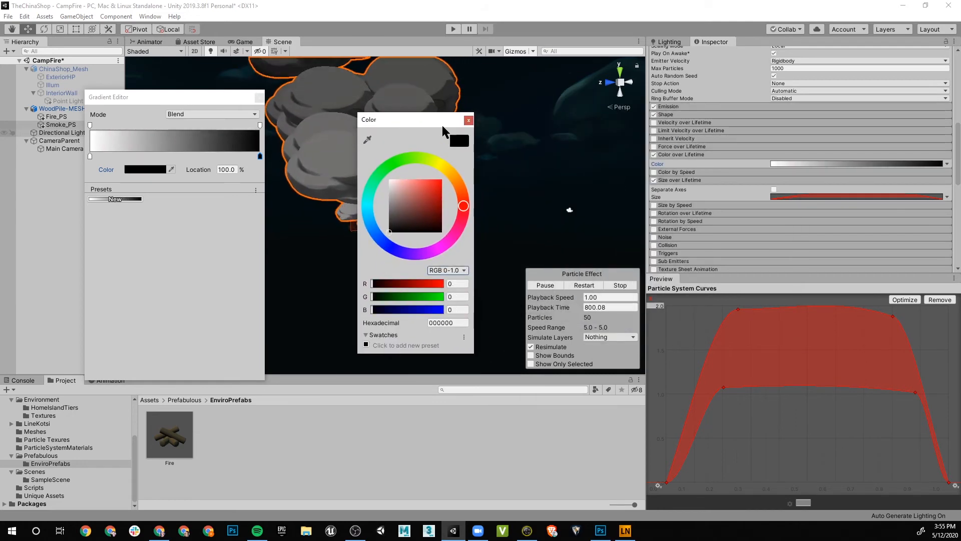
pyautogui.moveTo(439, 124); pyautogui.dragTo(696, 110)
pyautogui.scroll(-8, 416, 242)
pyautogui.keyDown('alt'); pyautogui.click(416, 242); pyautogui.keyUp('alt')
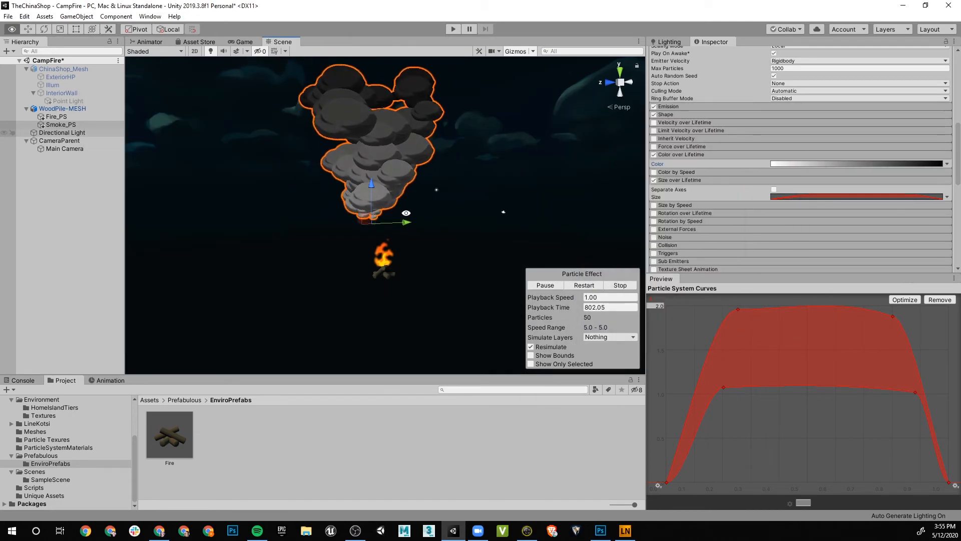
# - Set the X and Z position of Smoke_PS to 0 to centre it over the wood pile
pyautogui.keyDown('alt'); pyautogui.moveTo(406, 212); pyautogui.dragTo(794, 231); pyautogui.keyUp('alt')
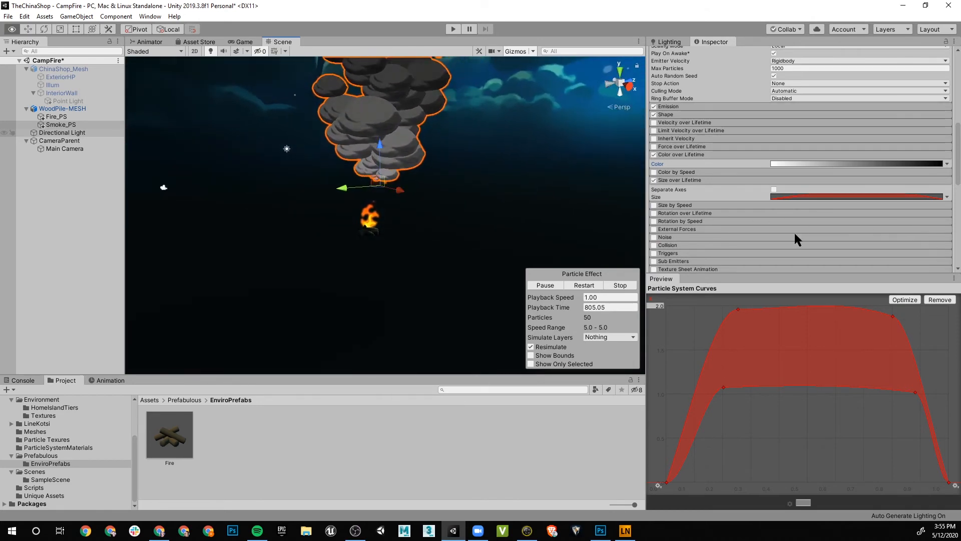
pyautogui.click(77, 123)
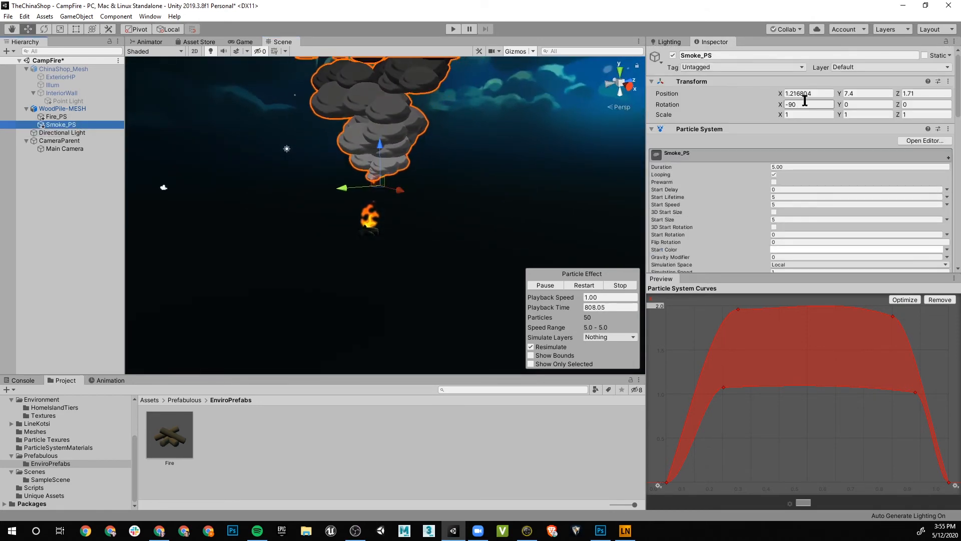
pyautogui.click(804, 102)
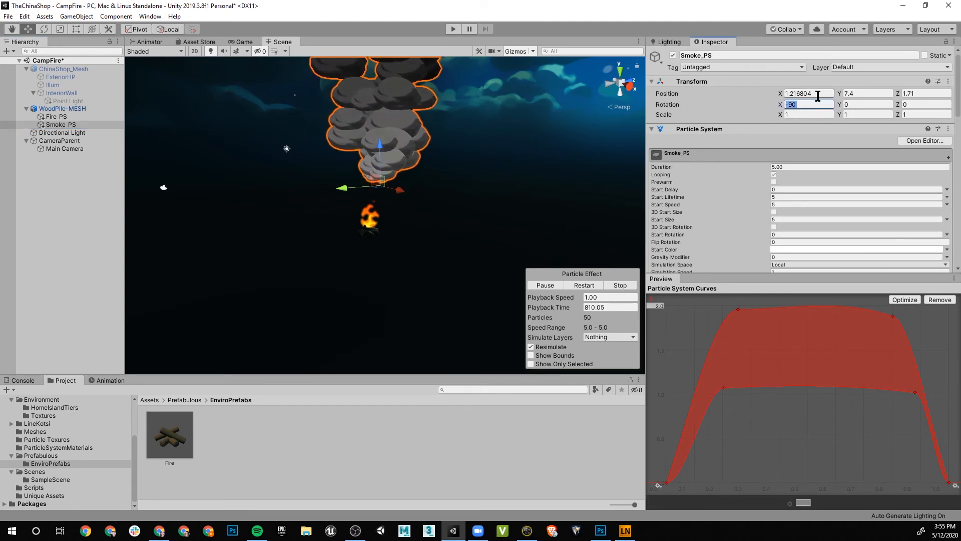
pyautogui.click(818, 94)
pyautogui.write('0')
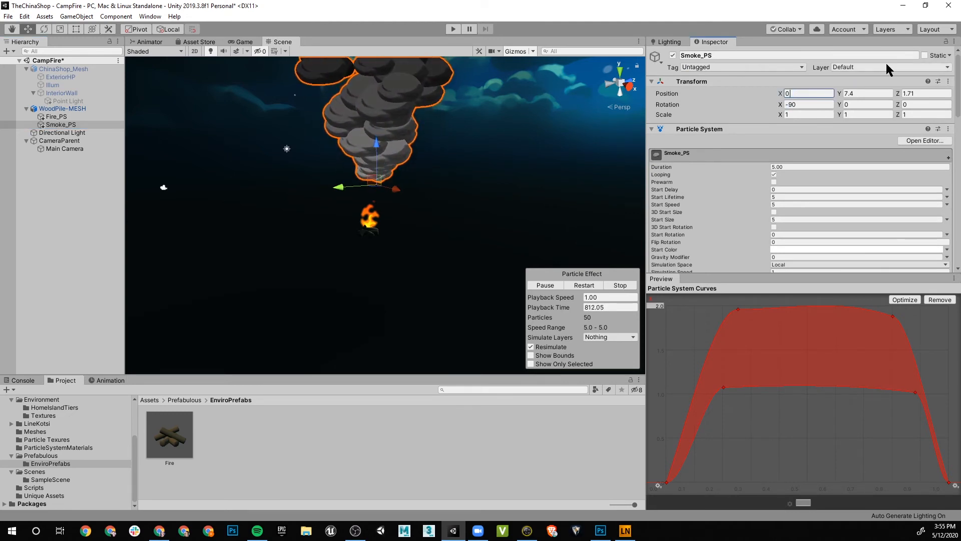
pyautogui.press('Tab')
pyautogui.press('Tab')
pyautogui.write('0')
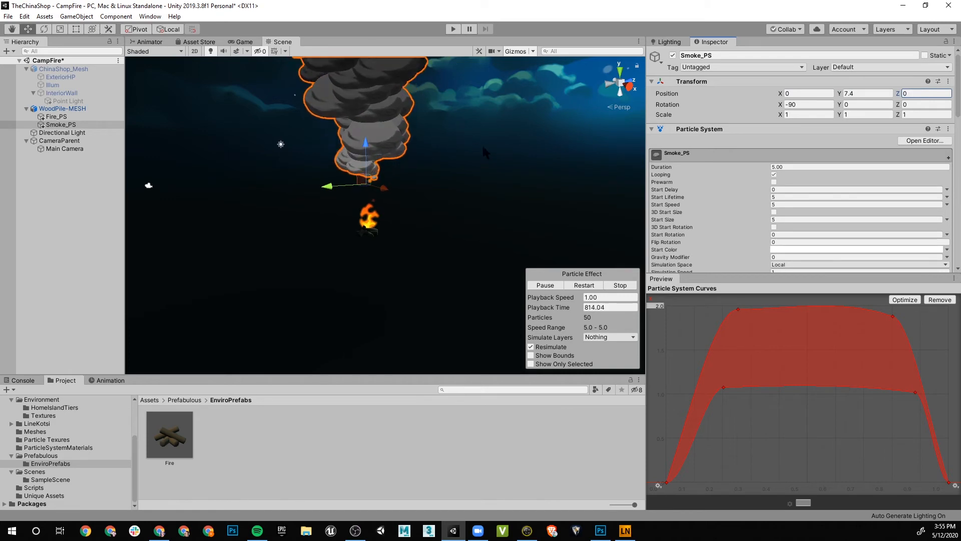
# - Try a lower alpha of 88 on the end key of Smoke_PS's Color over Lifetime gradient, then restore it to 255
pyautogui.keyDown('alt'); pyautogui.scroll(8, 395, 140); pyautogui.keyUp('alt')
pyautogui.keyDown('alt'); pyautogui.moveTo(386, 150); pyautogui.dragTo(436, 220); pyautogui.keyUp('alt')
pyautogui.scroll(-10, 720, 230)
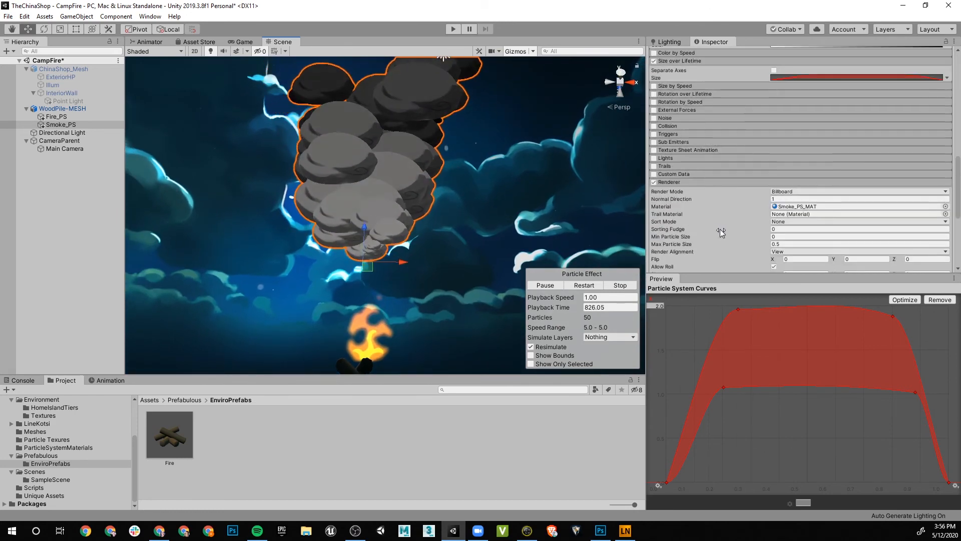
pyautogui.scroll(9, 833, 125)
pyautogui.click(842, 225)
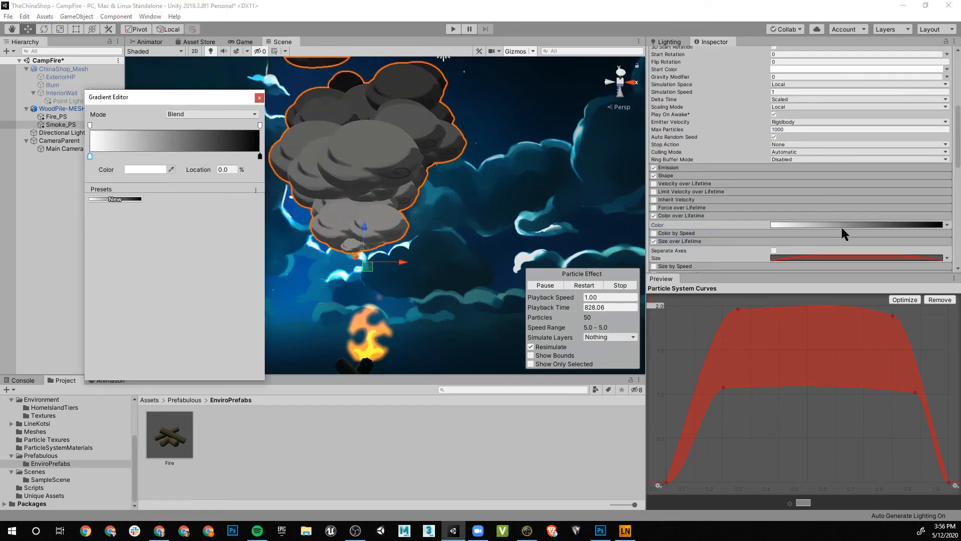
pyautogui.moveTo(94, 126); pyautogui.dragTo(210, 132)
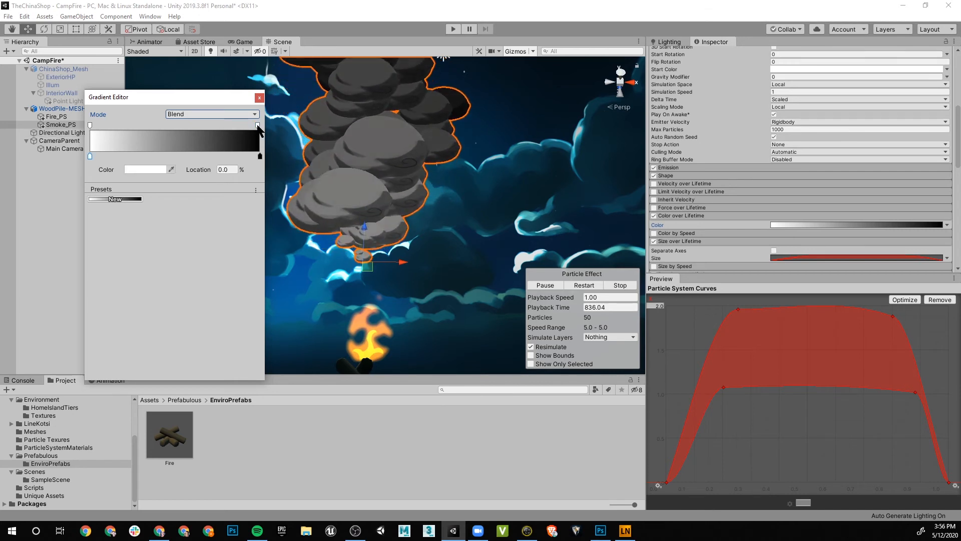
pyautogui.moveTo(152, 169)
pyautogui.mouseDown()
pyautogui.moveTo(117, 175)
pyautogui.moveTo(134, 173)
pyautogui.mouseUp()
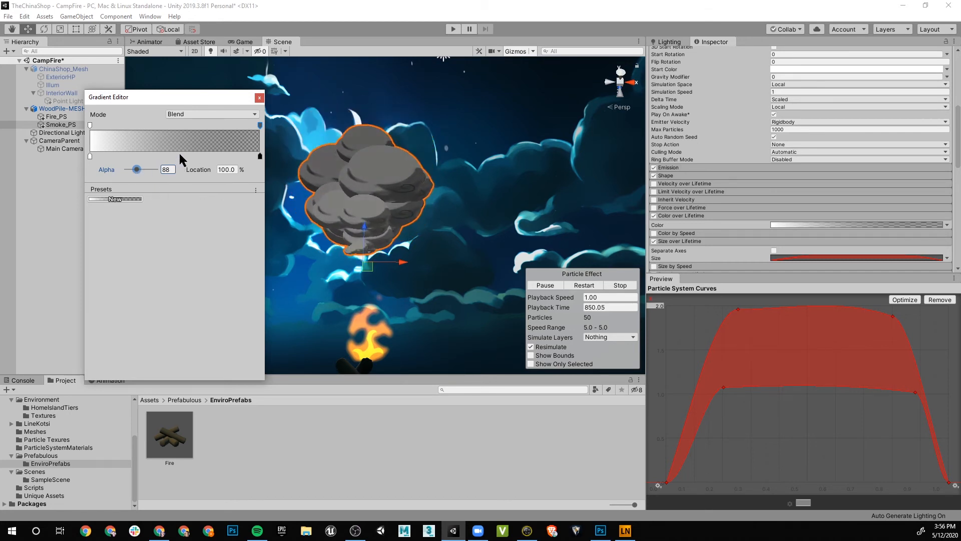
pyautogui.moveTo(136, 169); pyautogui.dragTo(155, 164)
# - Examine the darkened smoke column from several angles and inspect the Fire prefab in the EnviroPrefabs folder
pyautogui.scroll(-10, 402, 299)
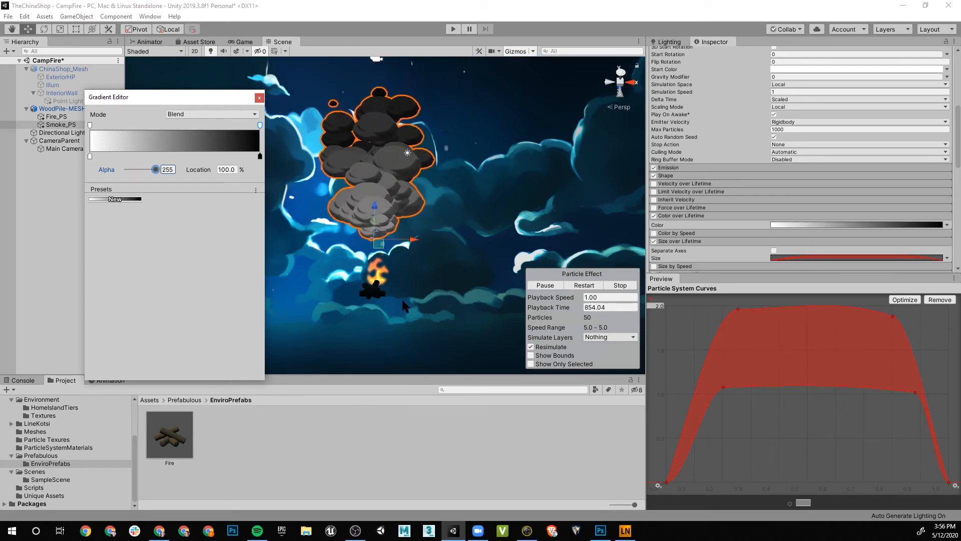
pyautogui.keyDown('alt'); pyautogui.click(402, 192); pyautogui.keyUp('alt')
pyautogui.keyDown('alt'); pyautogui.moveTo(402, 191); pyautogui.dragTo(414, 320); pyautogui.keyUp('alt')
pyautogui.scroll(5, 413, 319)
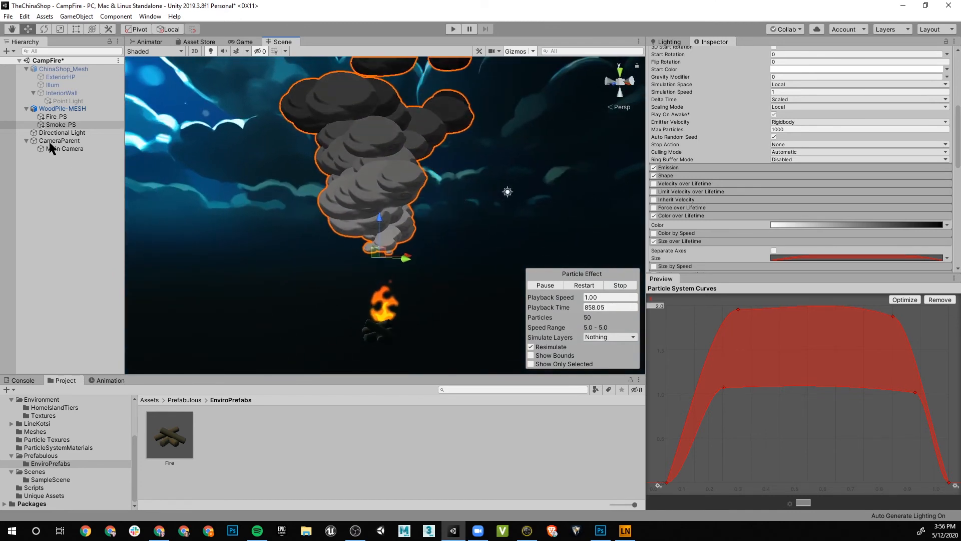
pyautogui.click(215, 441)
pyautogui.click(178, 448)
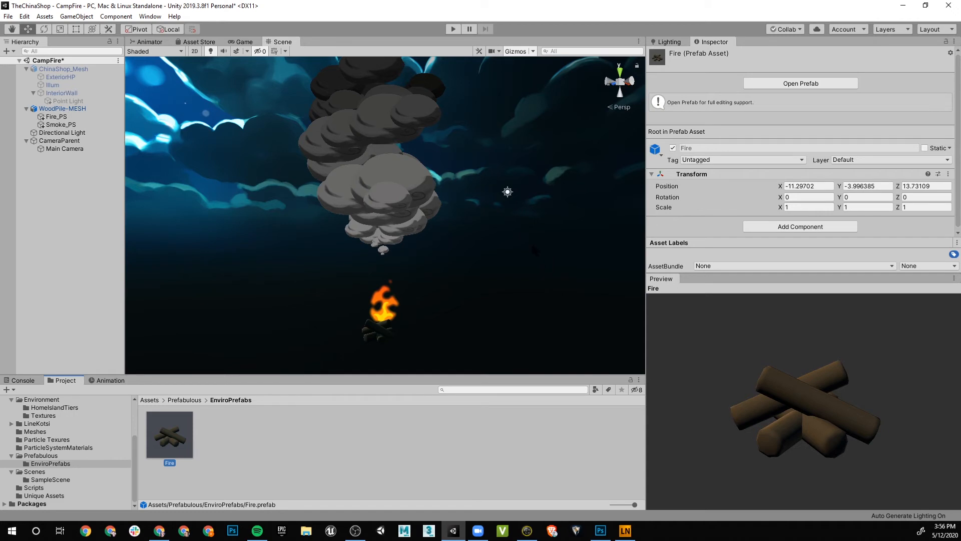
# - Select Smoke_PS and Fire_PS together in the Scene view to preview both effects over the wood pile
pyautogui.scroll(-1, 403, 226)
pyautogui.click(396, 204)
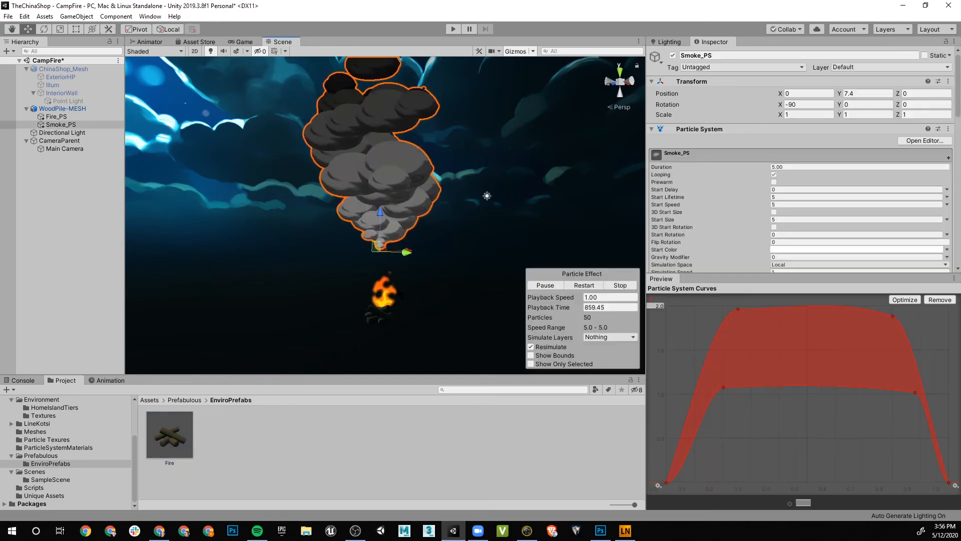
pyautogui.keyDown('shift'); pyautogui.click(379, 291); pyautogui.keyUp('shift')
pyautogui.keyDown('alt'); pyautogui.moveTo(369, 341); pyautogui.dragTo(425, 337); pyautogui.keyUp('alt')
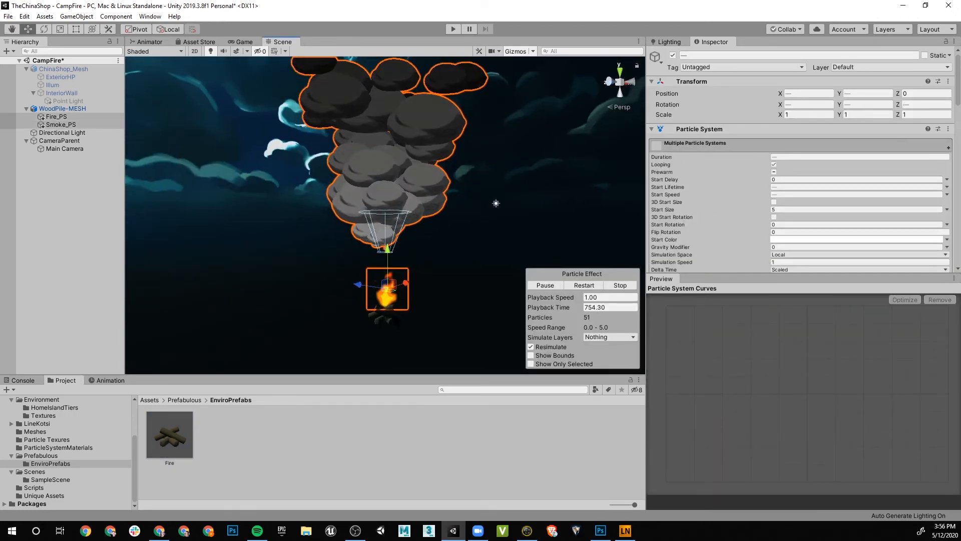
pyautogui.scroll(2, 374, 281)
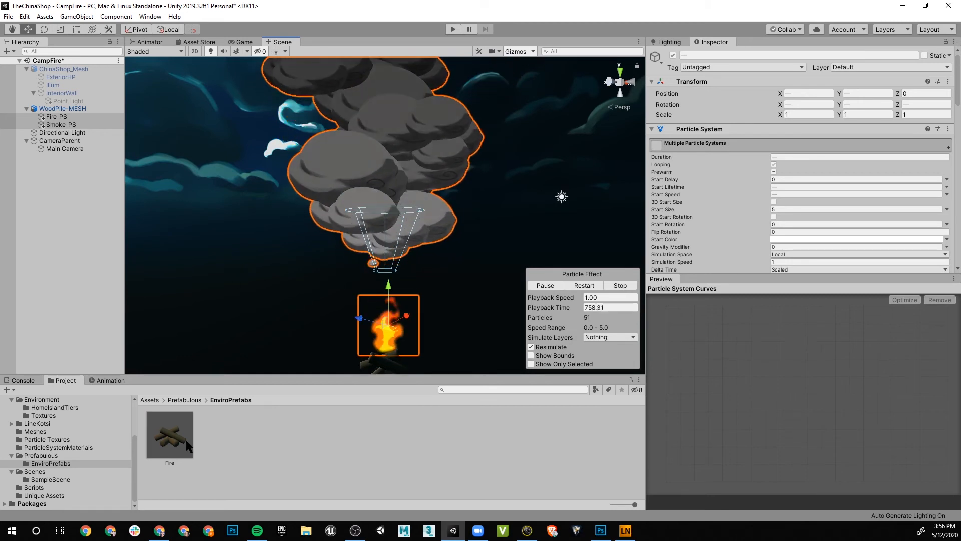
# - Place an instance of the Fire prefab in the scene beside the new campfire for comparison
pyautogui.scroll(-2, 178, 354)
pyautogui.scroll(-3, 177, 354)
pyautogui.moveTo(186, 434); pyautogui.dragTo(236, 306)
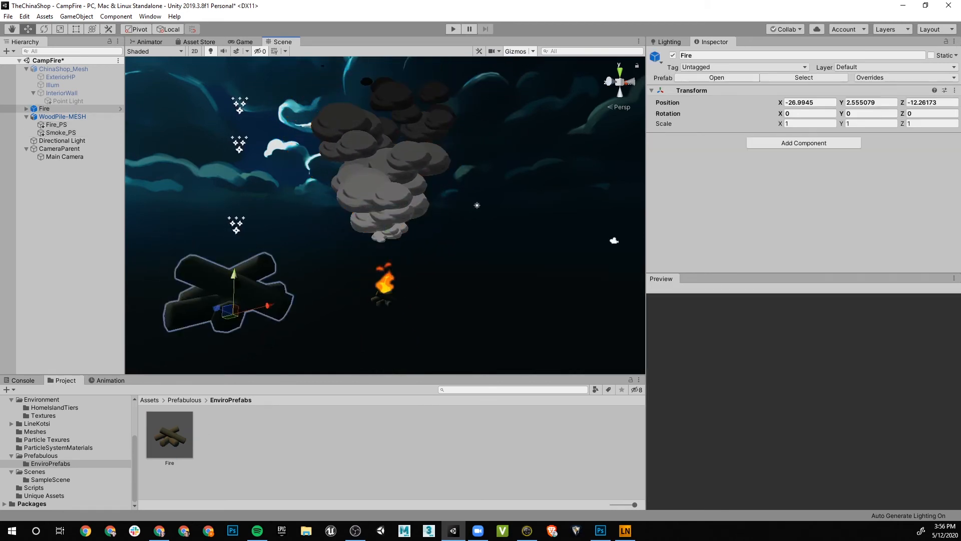
pyautogui.scroll(-5, 250, 300)
pyautogui.keyDown('alt'); pyautogui.moveTo(349, 283); pyautogui.dragTo(304, 223); pyautogui.keyUp('alt')
pyautogui.scroll(3, 304, 224)
pyautogui.moveTo(208, 239); pyautogui.dragTo(255, 208, button='middle')
pyautogui.scroll(3, 255, 208)
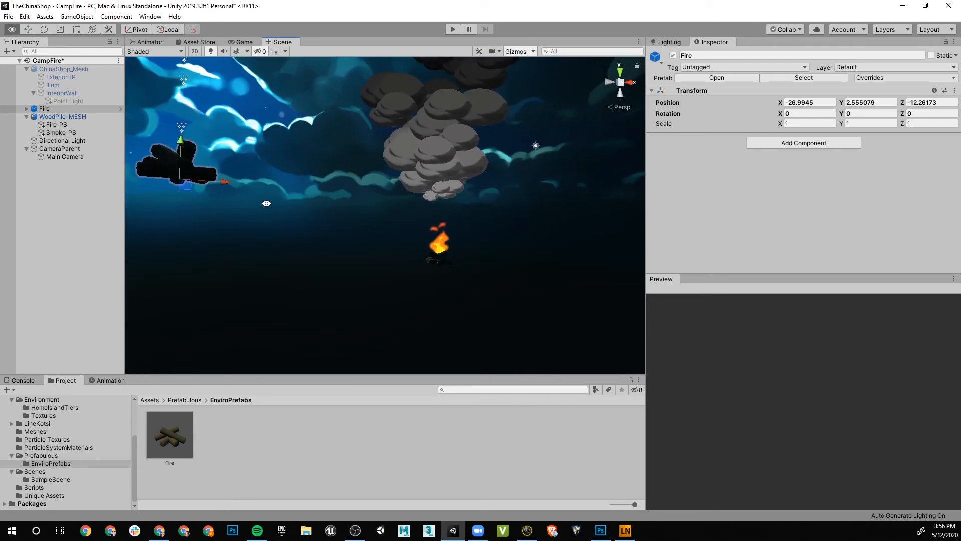
pyautogui.keyDown('alt'); pyautogui.moveTo(266, 204); pyautogui.dragTo(323, 241); pyautogui.keyUp('alt')
# - Preview the Fire prefab's particle systems, ending with EmbersParticleSystem, SmokeParticleSystem and FireParticleSystem all selected together
pyautogui.click(284, 184)
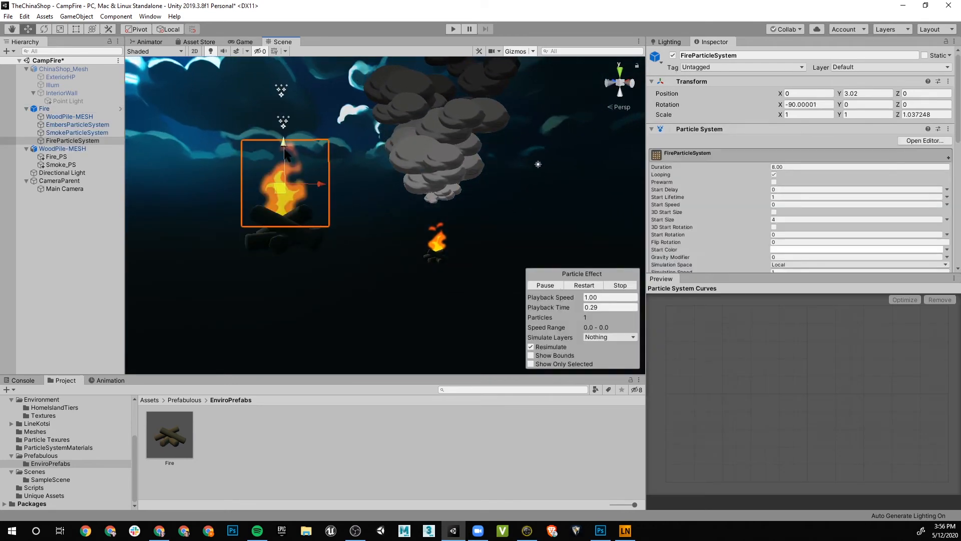
pyautogui.keyDown('shift'); pyautogui.click(284, 123); pyautogui.keyUp('shift')
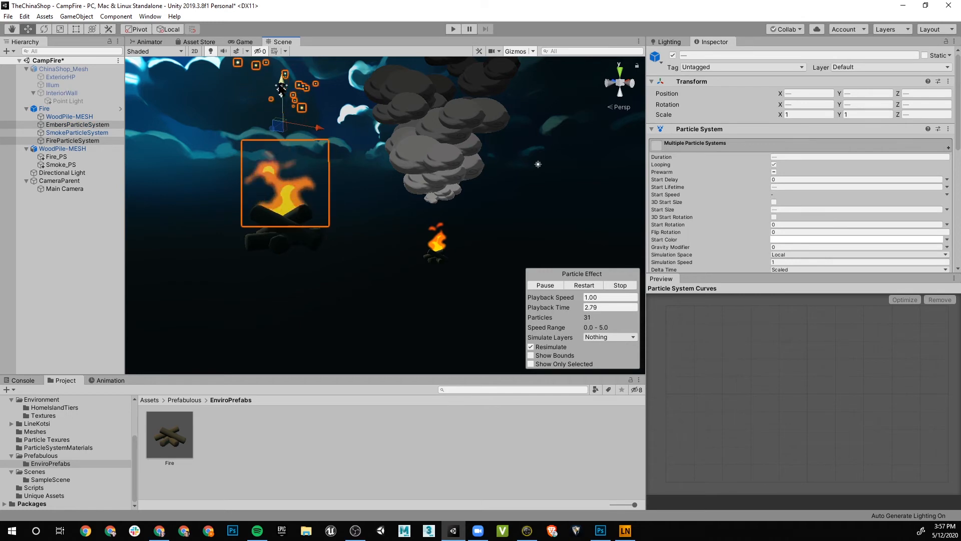
pyautogui.keyDown('alt'); pyautogui.moveTo(281, 98); pyautogui.dragTo(357, 213); pyautogui.keyUp('alt')
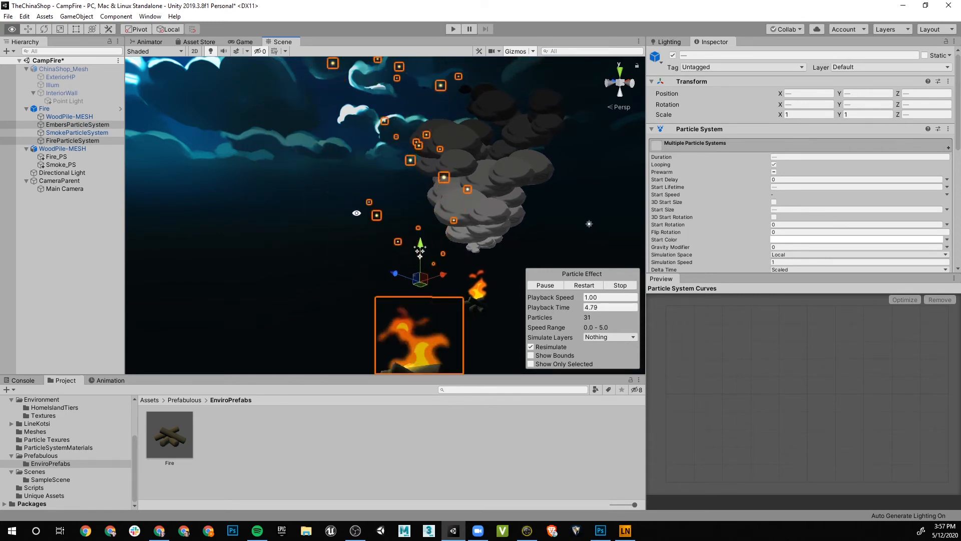
pyautogui.click(408, 250)
pyautogui.click(419, 250)
pyautogui.click(419, 250)
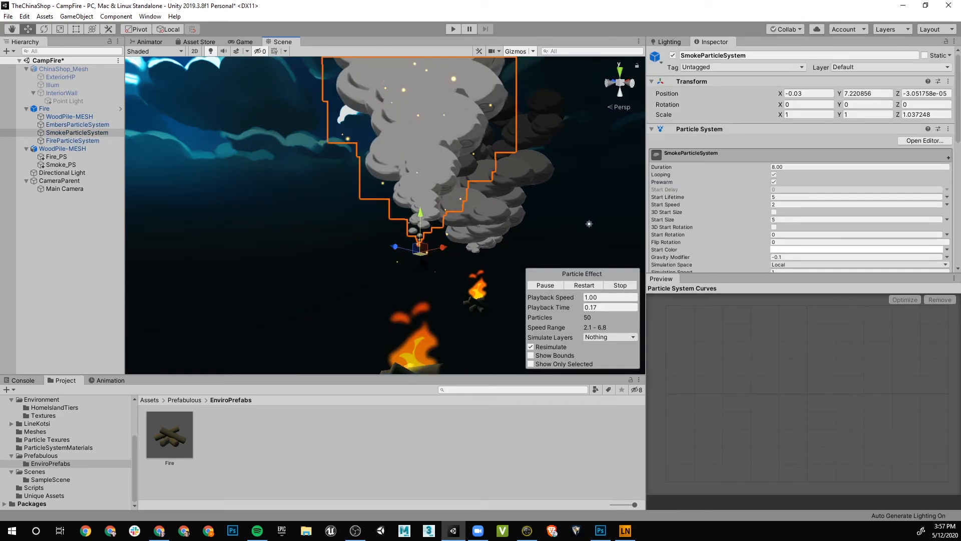
pyautogui.keyDown('shift'); pyautogui.click(422, 331); pyautogui.keyUp('shift')
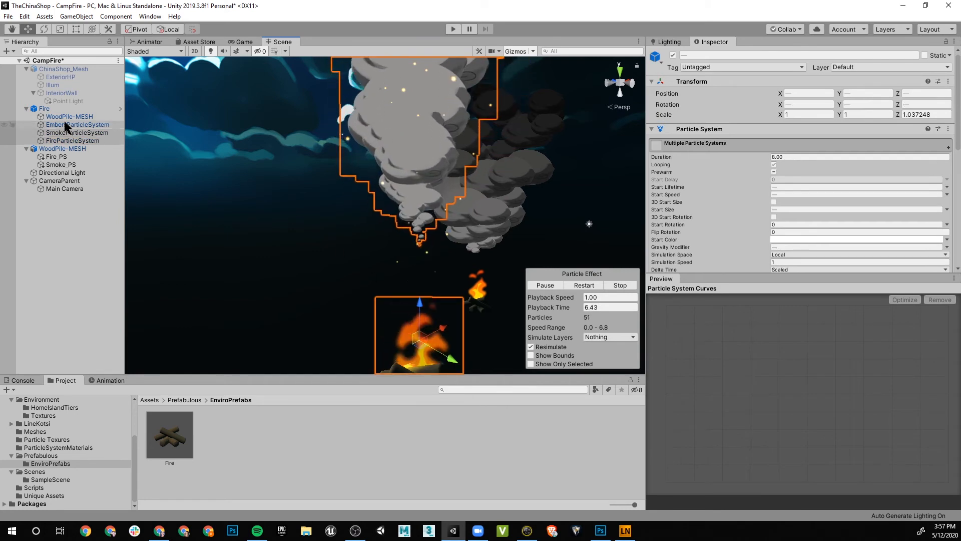
pyautogui.click(63, 117)
pyautogui.click(67, 125)
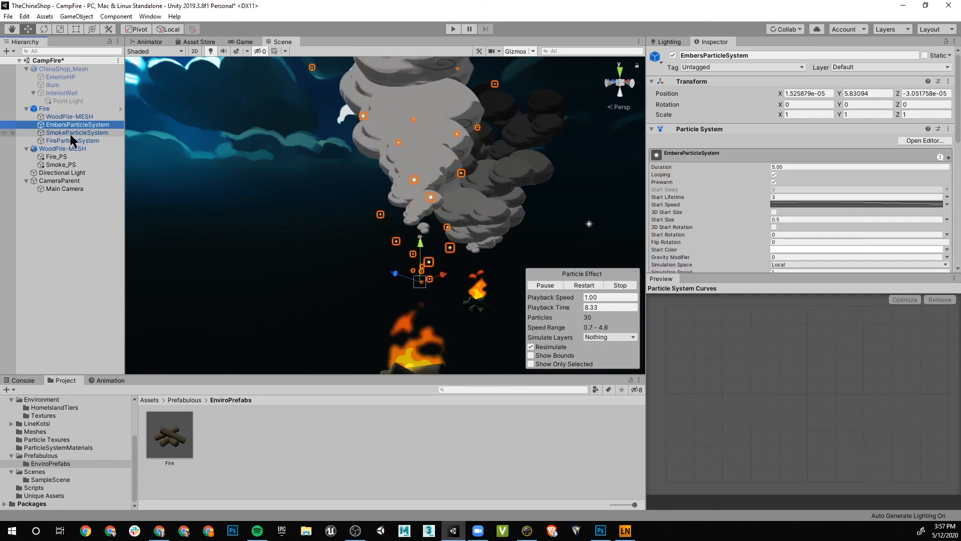
pyautogui.keyDown('shift'); pyautogui.click(74, 141); pyautogui.keyUp('shift')
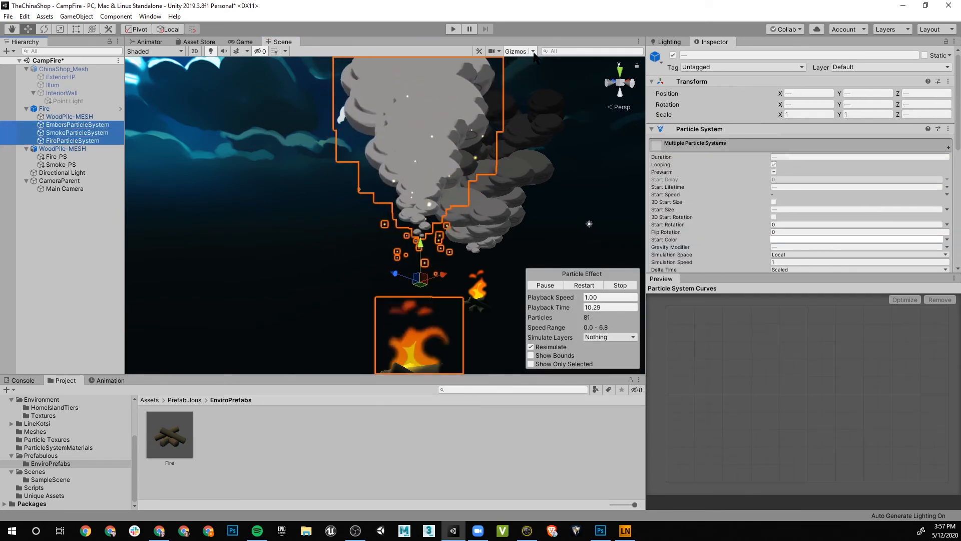
# - Turn off the Selection Outline gizmo and compare the reference campfire with the new one side by side
pyautogui.click(516, 51)
pyautogui.click(513, 74)
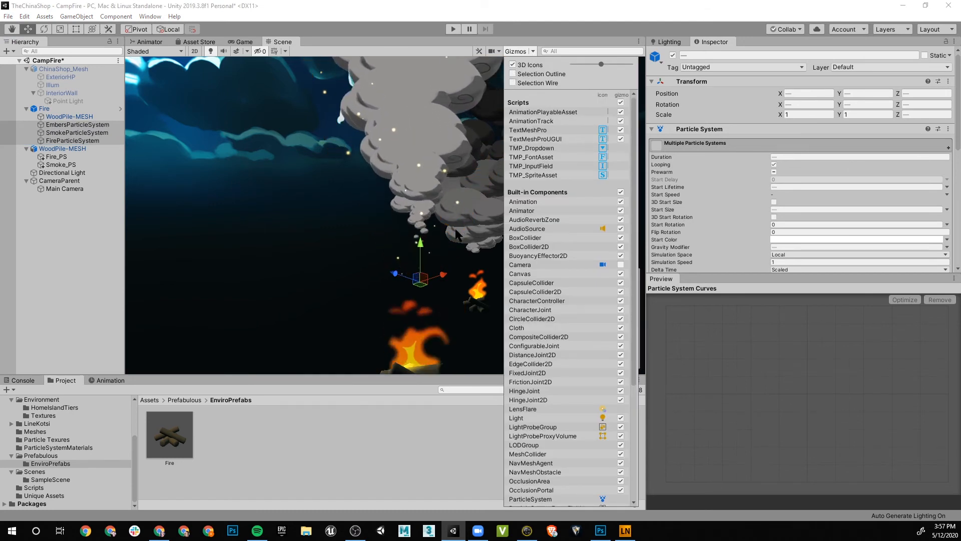
pyautogui.moveTo(469, 234); pyautogui.dragTo(398, 201, button='middle')
pyautogui.keyDown('alt'); pyautogui.moveTo(398, 201); pyautogui.dragTo(475, 102); pyautogui.keyUp('alt')
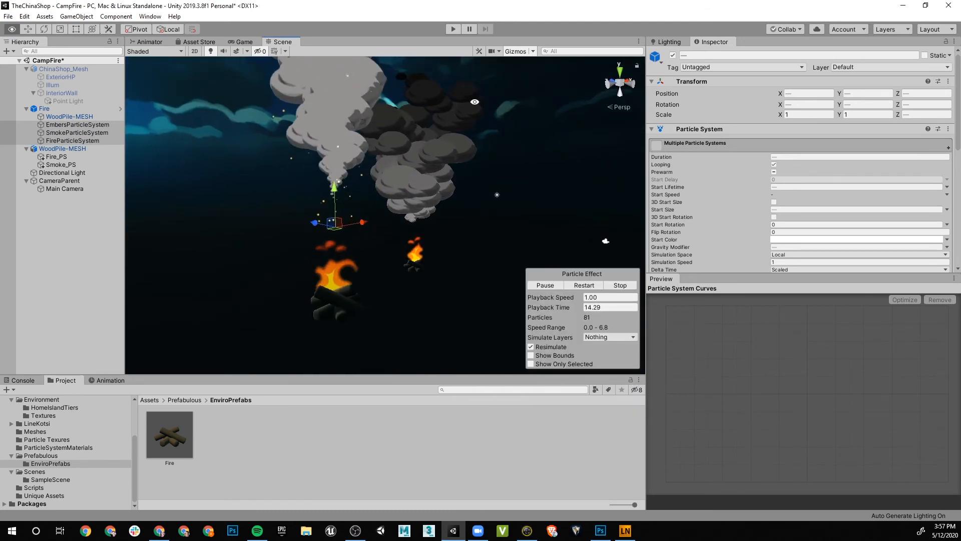
pyautogui.moveTo(350, 226)
pyautogui.keyDown('alt'); pyautogui.mouseDown()
pyautogui.moveTo(371, 265)
pyautogui.moveTo(348, 210)
pyautogui.mouseUp(); pyautogui.keyUp('alt')
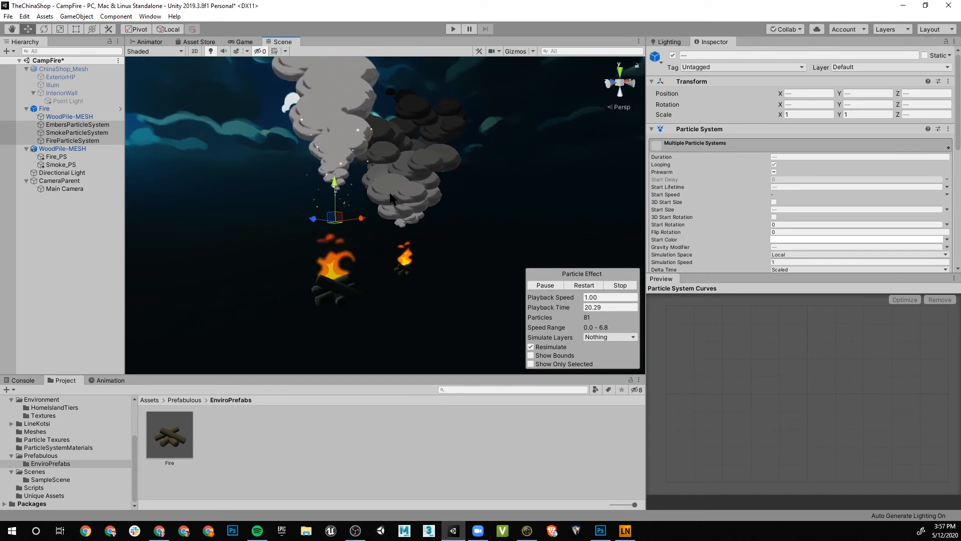
# - Delete the Fire prefab instance from the scene and reselect Smoke_PS above the wood pile
pyautogui.click(52, 109)
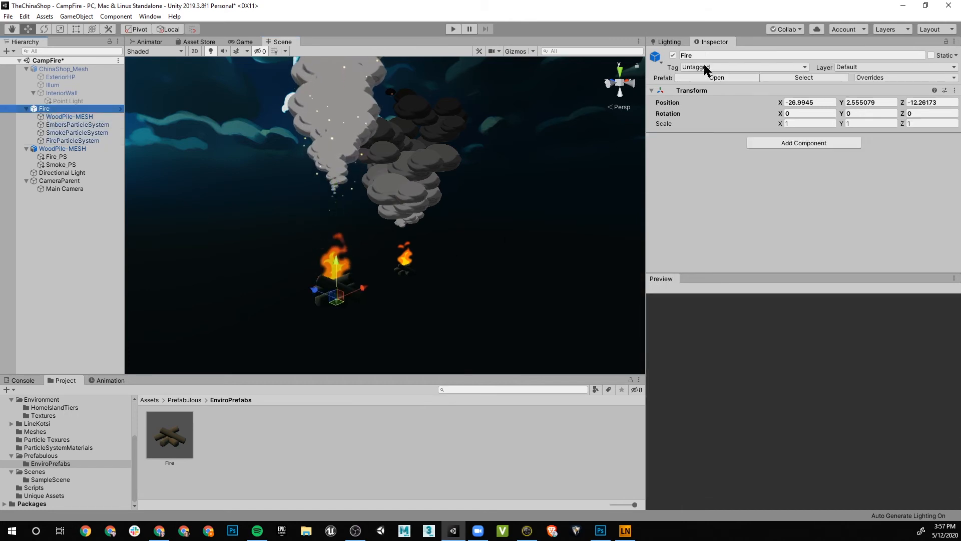
pyautogui.press('Delete')
pyautogui.click(398, 216)
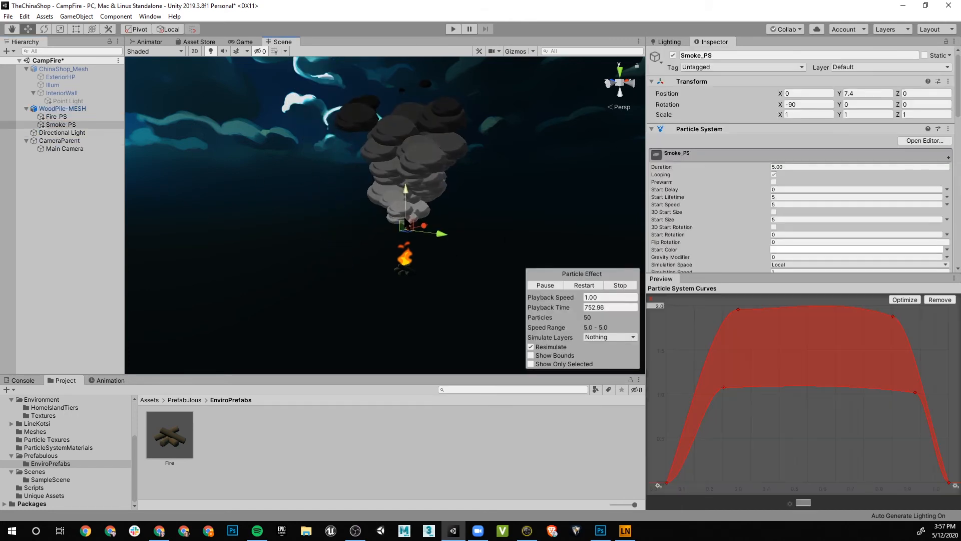
pyautogui.scroll(-8, 398, 218)
pyautogui.moveTo(398, 218); pyautogui.dragTo(372, 211, button='middle')
pyautogui.scroll(8, 390, 255)
pyautogui.scroll(4, 372, 211)
pyautogui.keyDown('alt'); pyautogui.moveTo(359, 265); pyautogui.dragTo(382, 252); pyautogui.keyUp('alt')
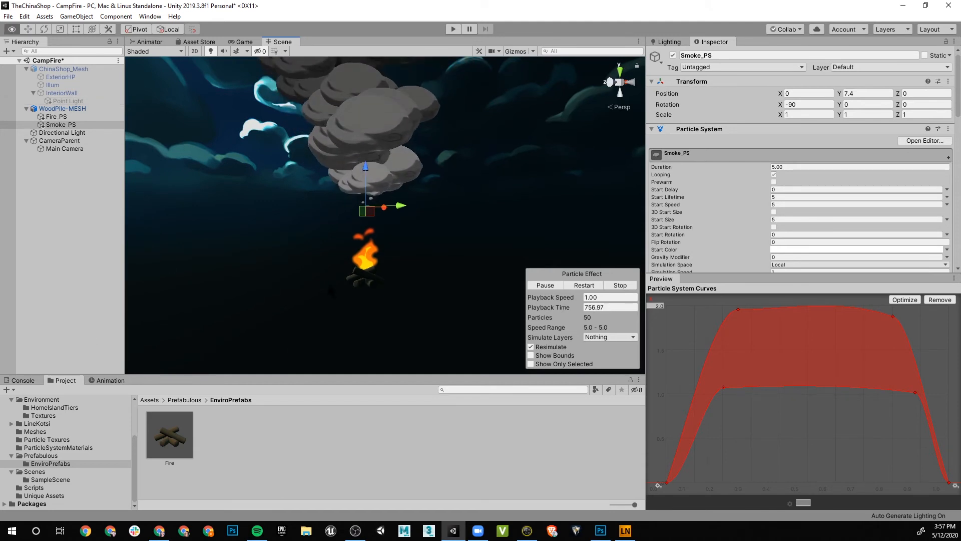
# - Create a new particle system and make it a child of WoodPile-MESH
pyautogui.click(62, 109)
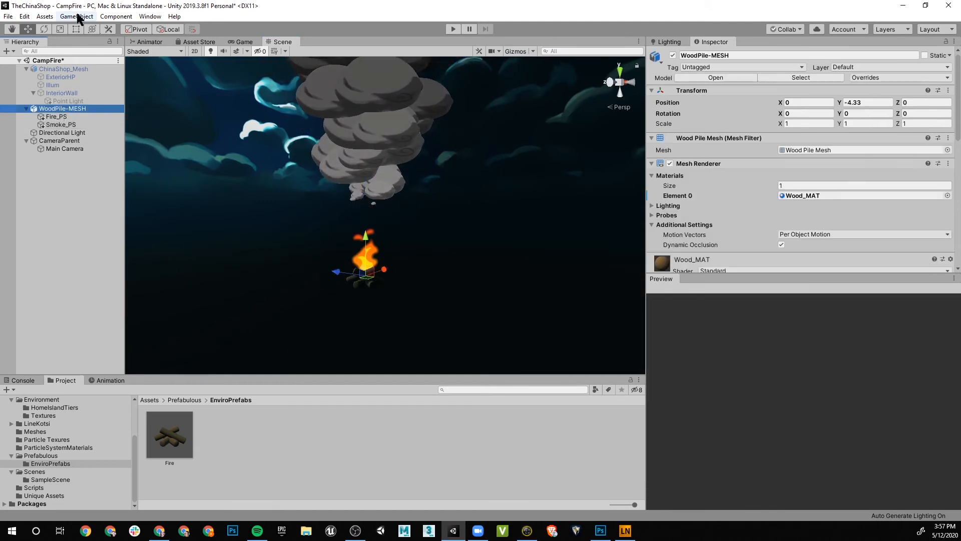
pyautogui.click(76, 16)
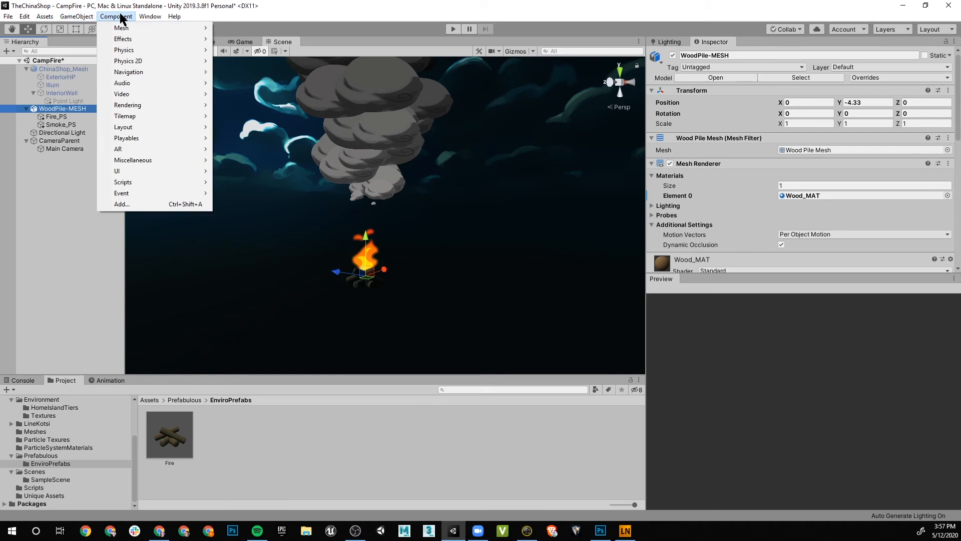
pyautogui.moveTo(96, 68)
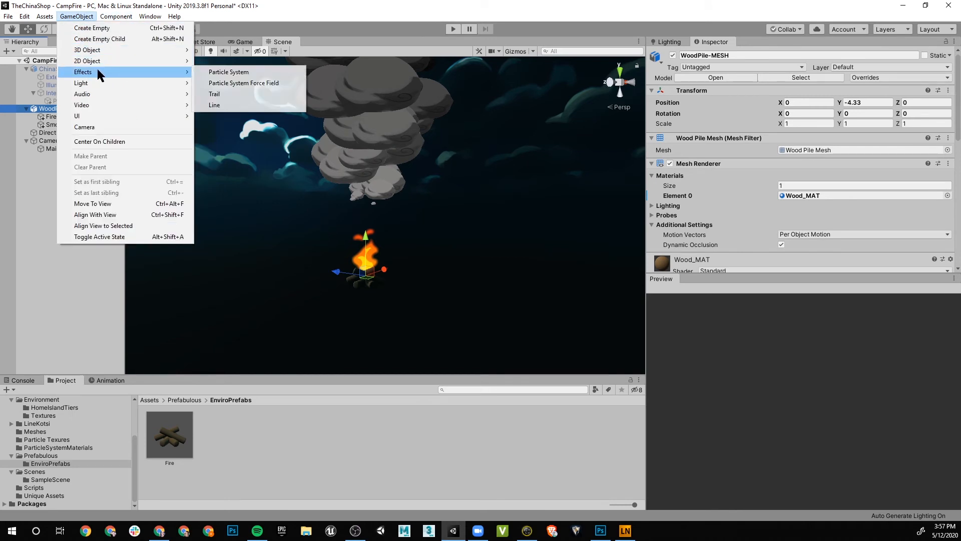
pyautogui.click(205, 72)
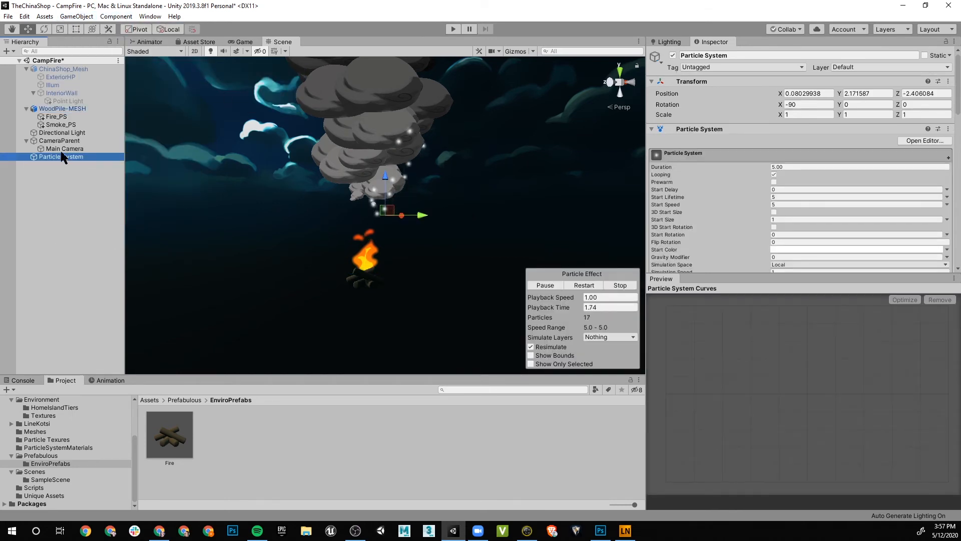
pyautogui.moveTo(61, 160); pyautogui.dragTo(72, 115)
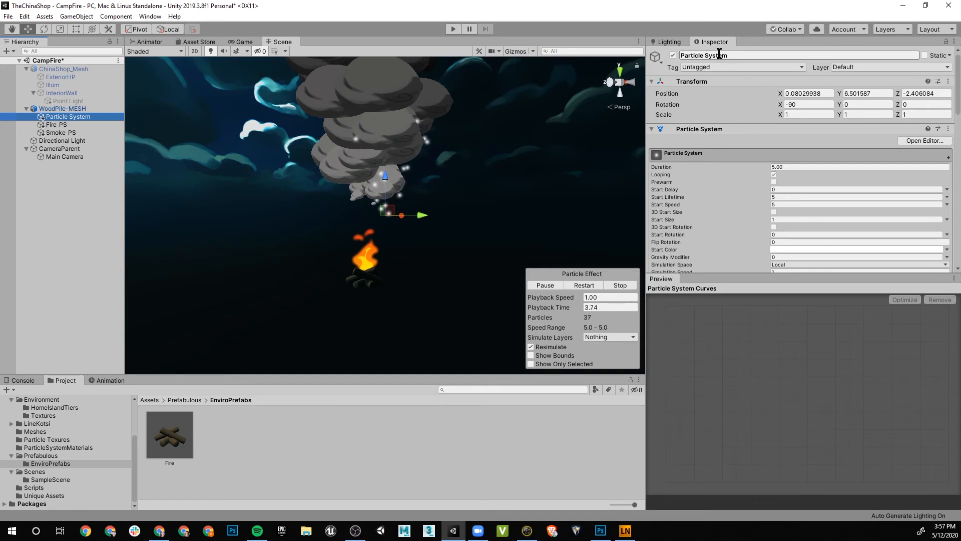
# - Rename the new particle system to Embers_PS
pyautogui.write('E')
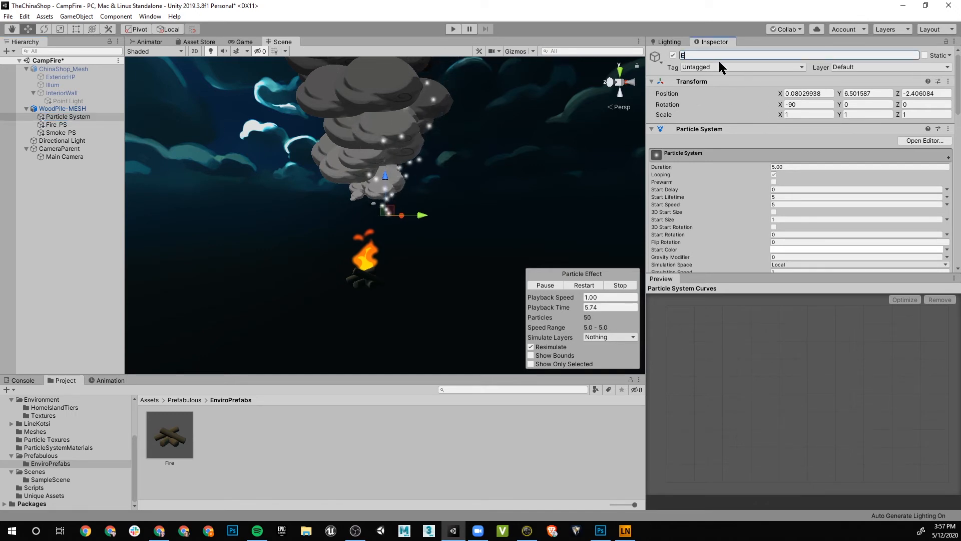
pyautogui.write('mbers_')
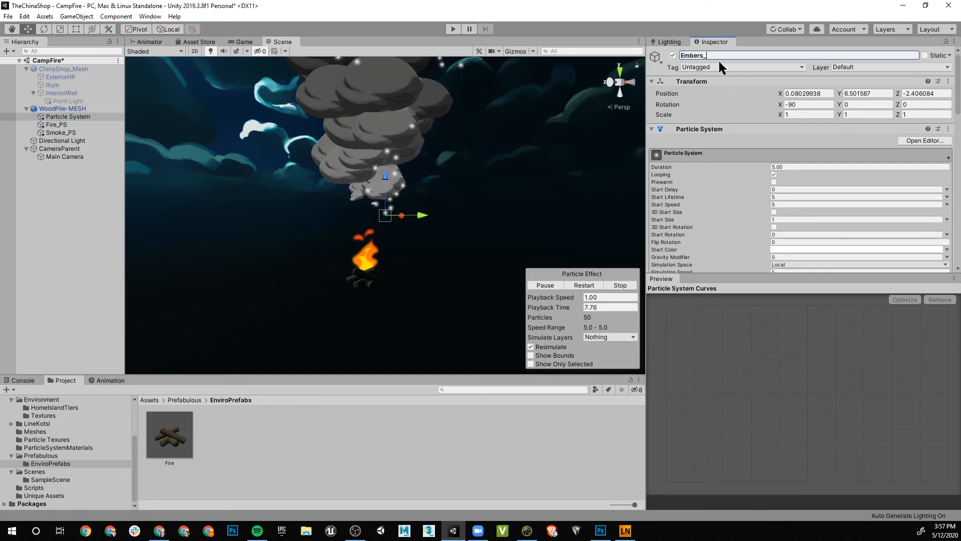
pyautogui.write('PS')
pyautogui.press('Return')
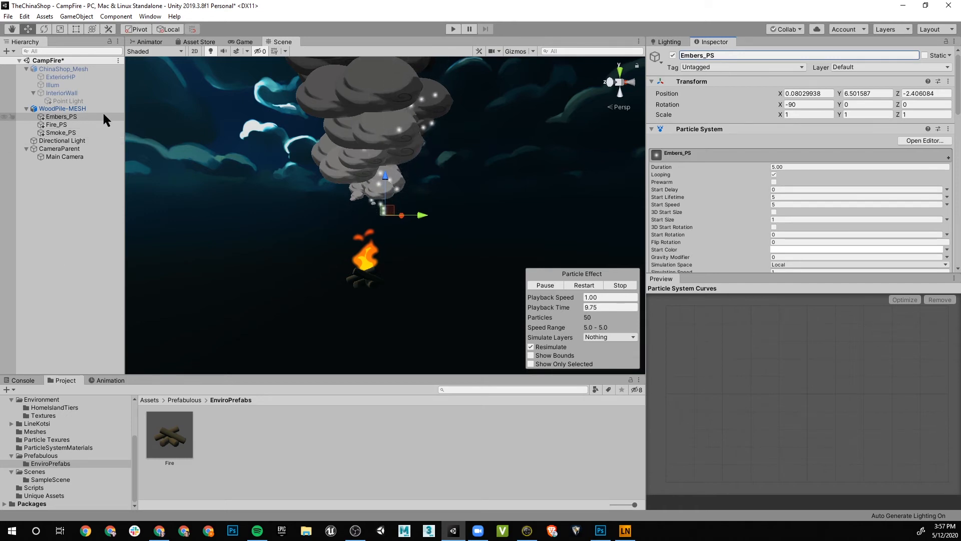
# - Set the Embers_PS position to 0, 0, 0 and its X rotation to 0
pyautogui.press('Right')
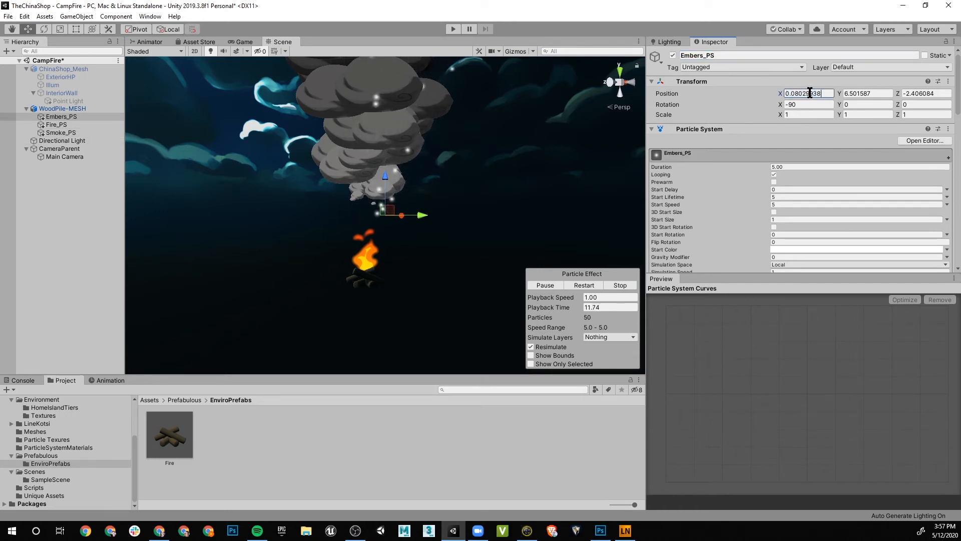
pyautogui.press('BackSpace')
pyautogui.press('BackSpace')
pyautogui.press('BackSpace')
pyautogui.press('BackSpace')
pyautogui.press('BackSpace')
pyautogui.press('BackSpace')
pyautogui.press('BackSpace')
pyautogui.press('BackSpace')
pyautogui.write('0')
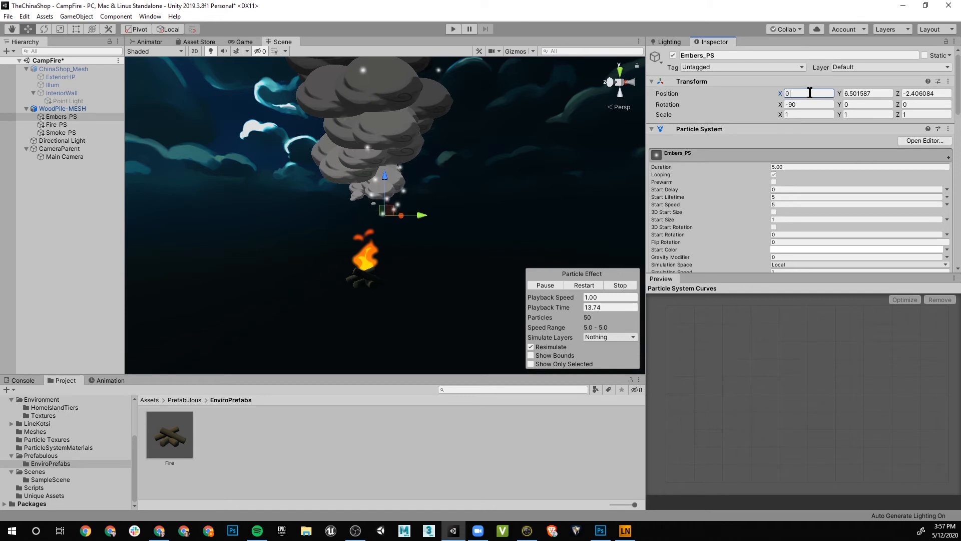
pyautogui.press('Tab')
pyautogui.write('0')
pyautogui.press('Tab')
pyautogui.write('0')
pyautogui.press('Tab')
pyautogui.click(805, 105)
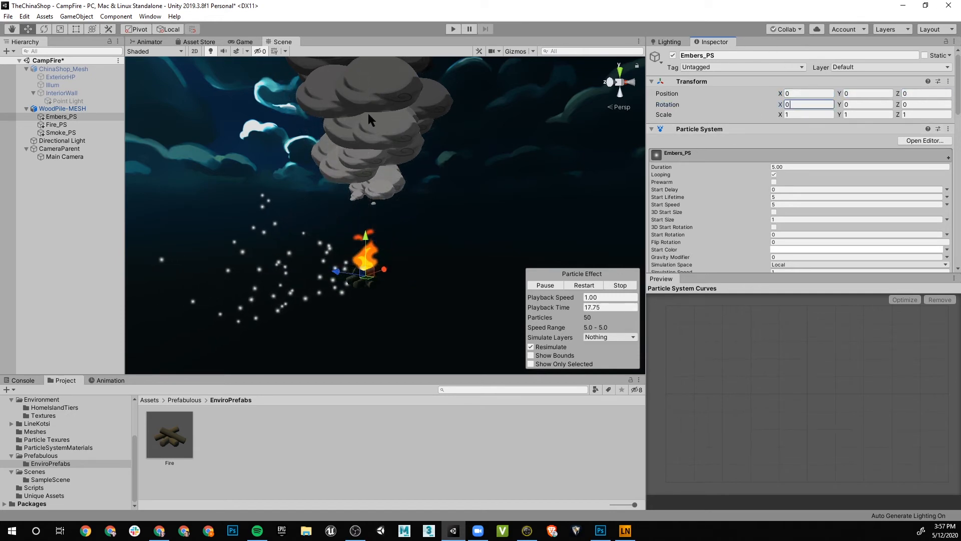
# - Expand the Shape module settings of the Embers_PS particle system
pyautogui.scroll(-8, 725, 175)
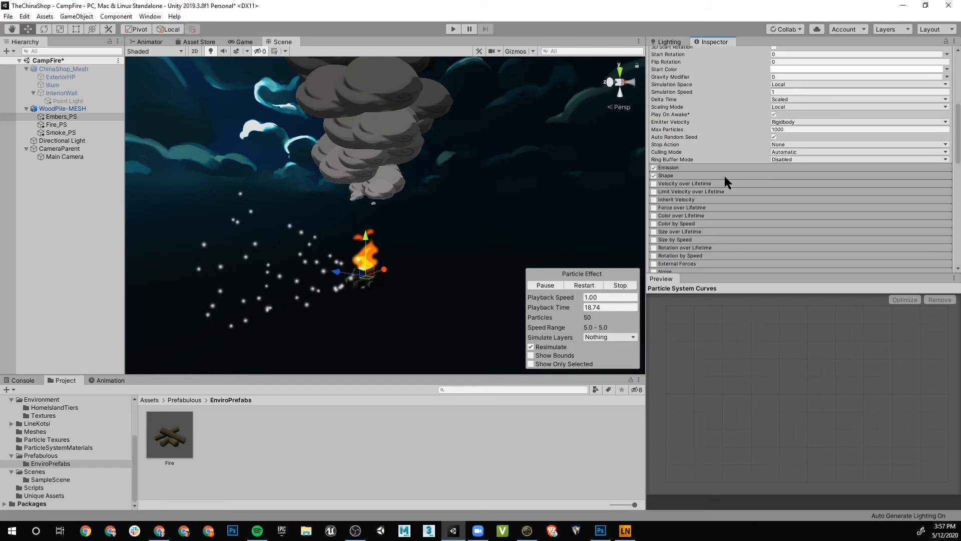
pyautogui.click(677, 175)
pyautogui.scroll(-3, 797, 237)
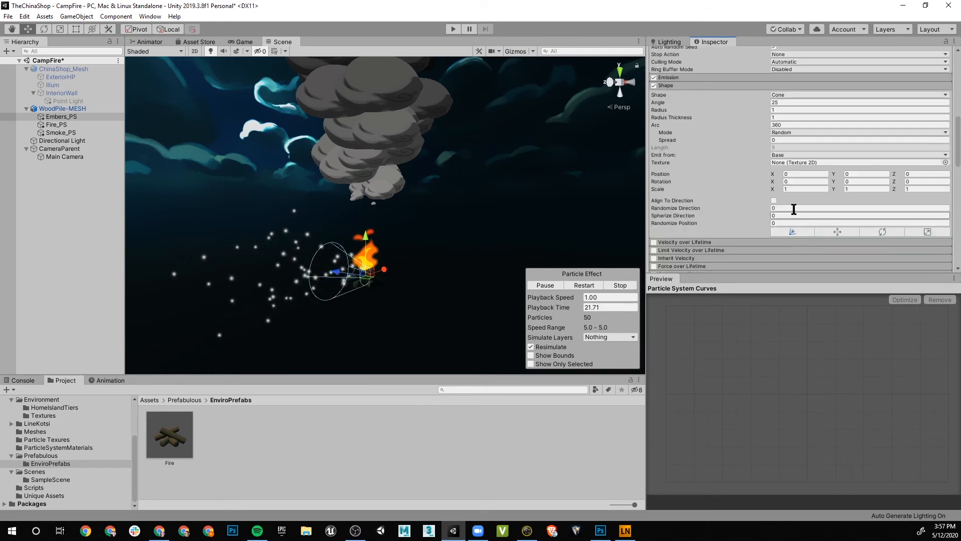
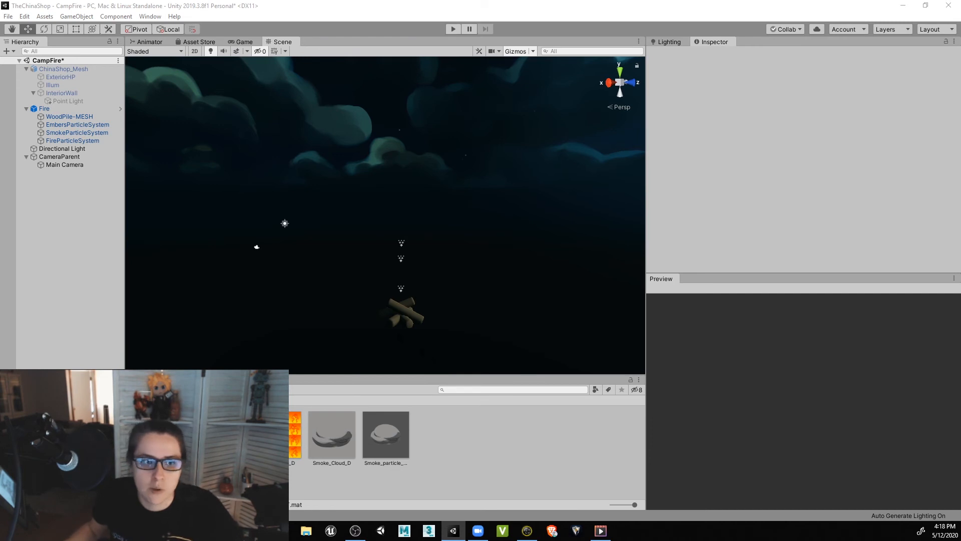
# - Deactivate the Fire object so the whole campfire is hidden in the scene
pyautogui.click(406, 312)
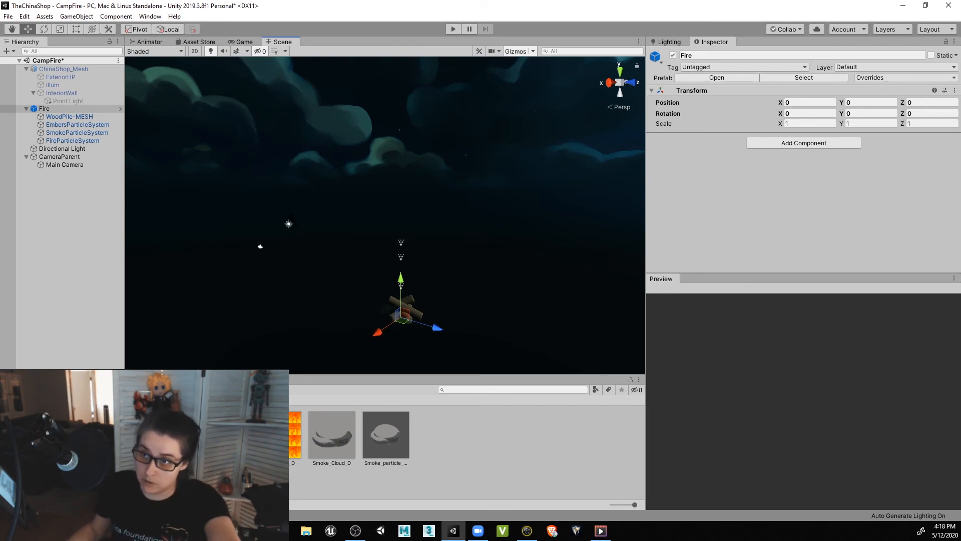
pyautogui.click(68, 110)
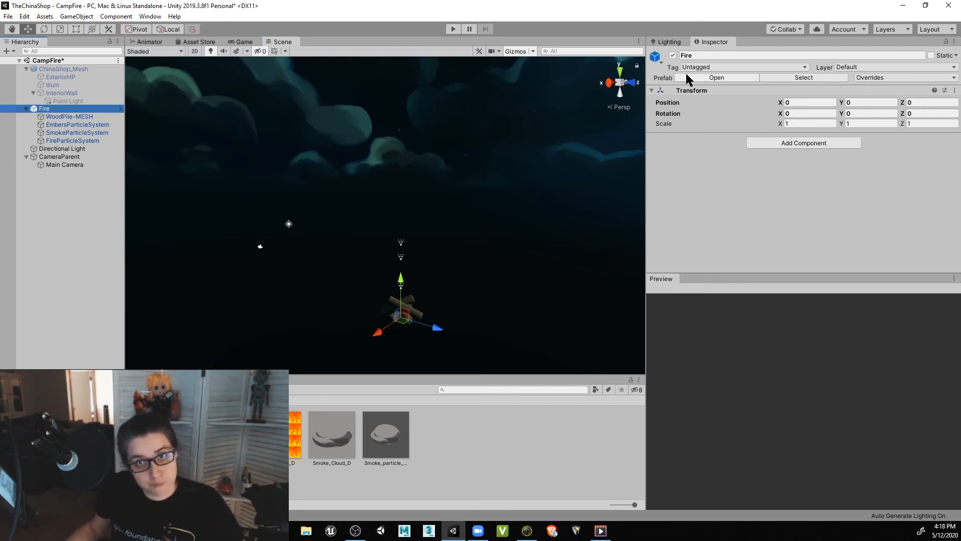
pyautogui.click(673, 55)
pyautogui.click(245, 282)
pyautogui.keyDown('alt'); pyautogui.moveTo(260, 247); pyautogui.dragTo(524, 310); pyautogui.keyUp('alt')
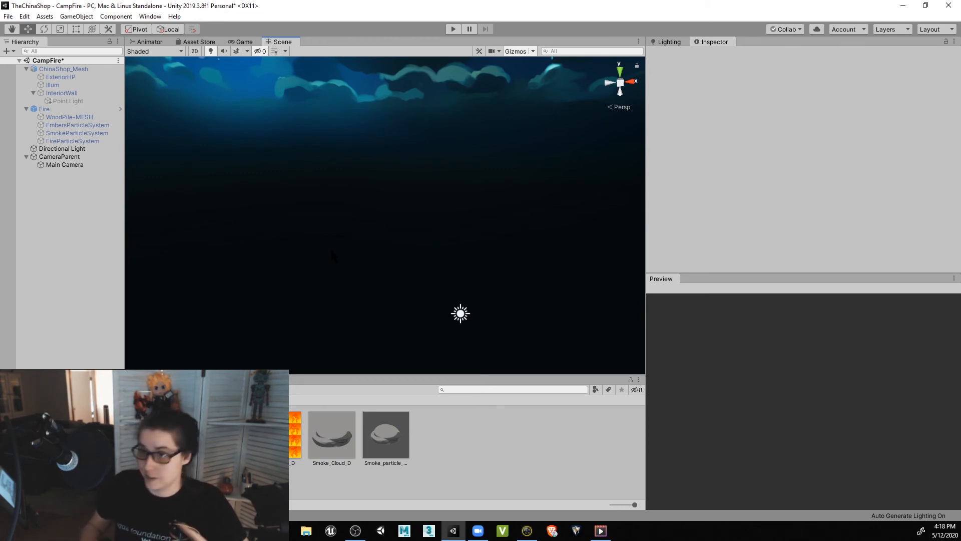
pyautogui.scroll(-1, 390, 277)
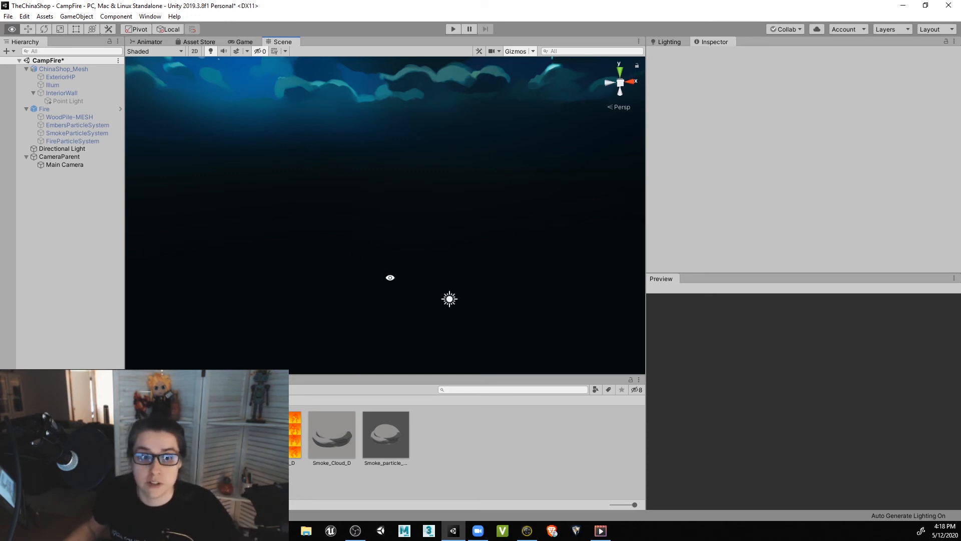
# - Create a 3D cube and frame it in the Scene view
pyautogui.click(78, 16)
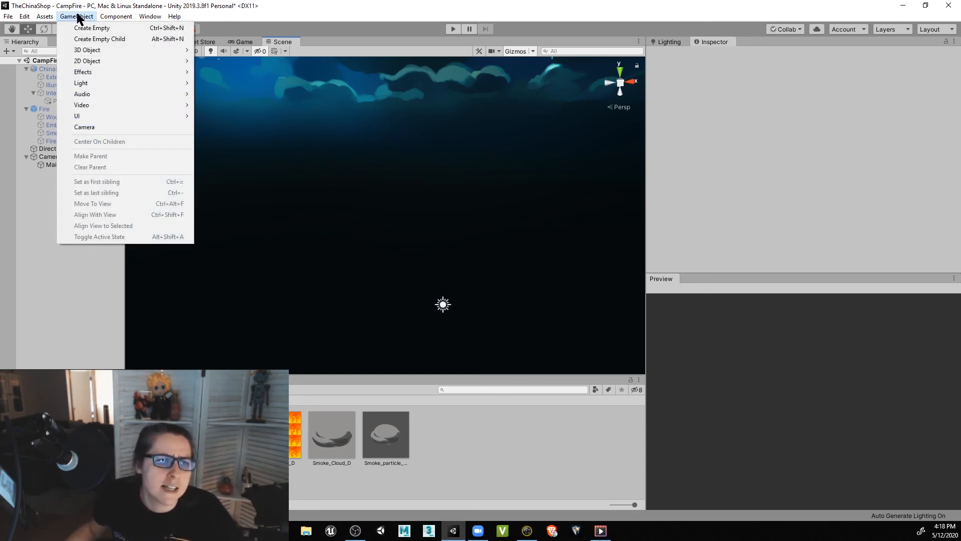
pyautogui.moveTo(92, 51)
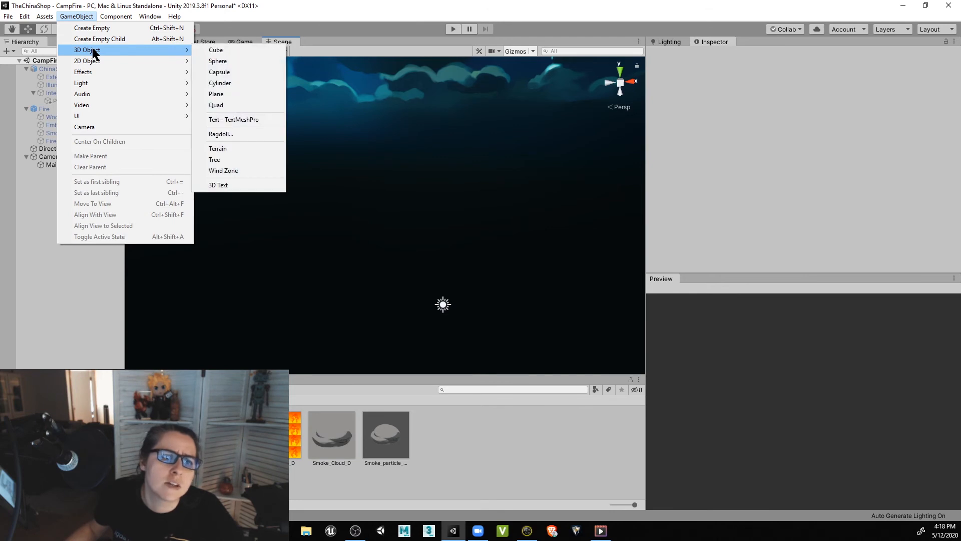
pyautogui.click(258, 50)
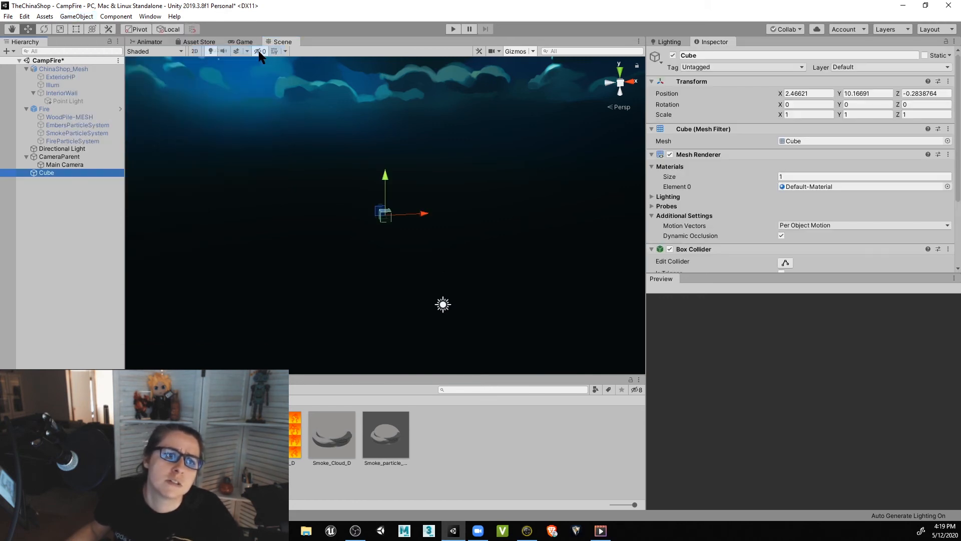
pyautogui.press('f')
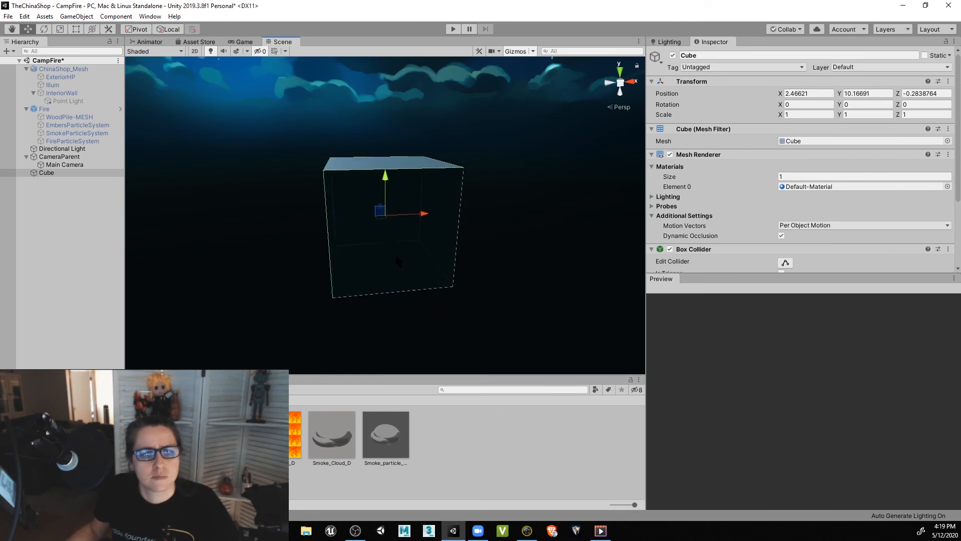
pyautogui.keyDown('alt'); pyautogui.moveTo(394, 251); pyautogui.dragTo(554, 272); pyautogui.keyUp('alt')
# - Search the project assets for "mat" and assign the Ilum_MT material to the cube's Mesh Renderer
pyautogui.click(503, 390)
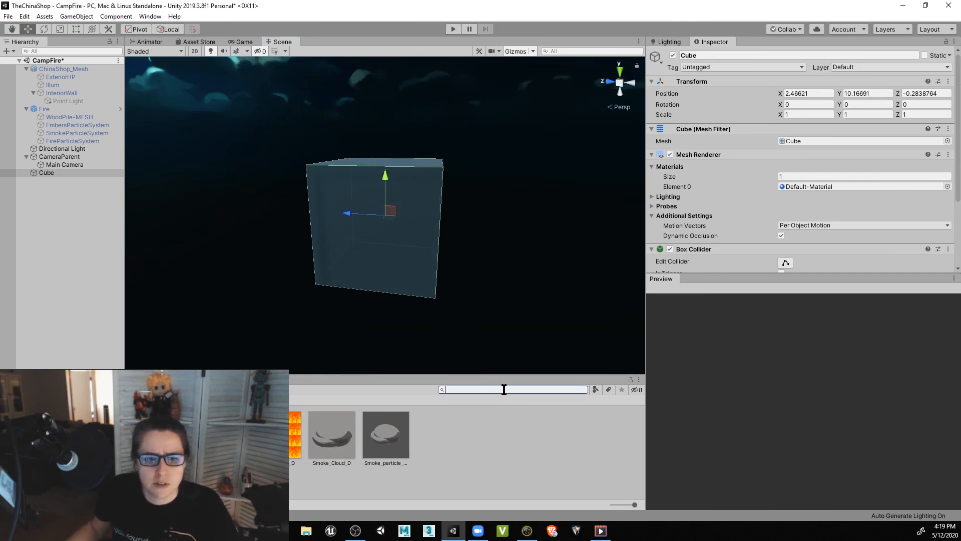
pyautogui.write('mat')
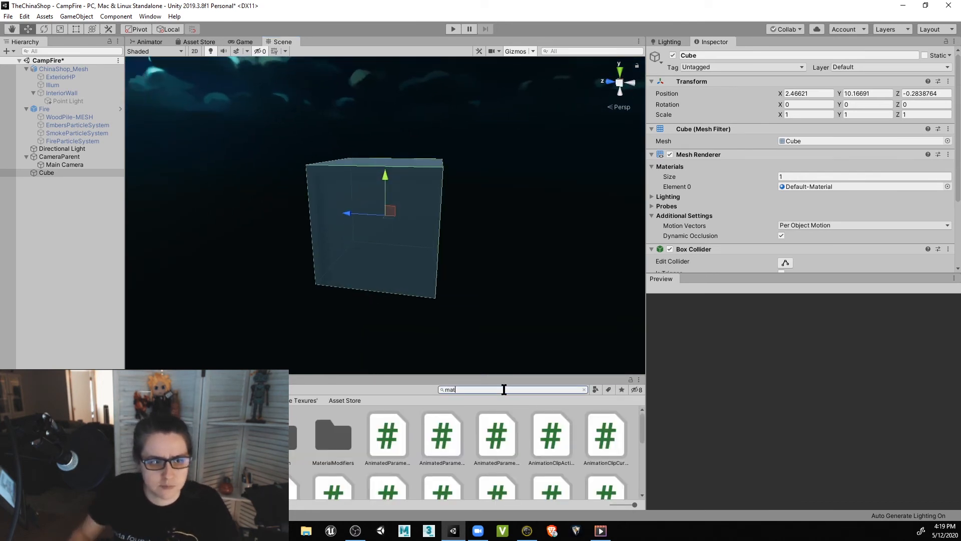
pyautogui.scroll(-5, 381, 431)
pyautogui.scroll(5, 371, 425)
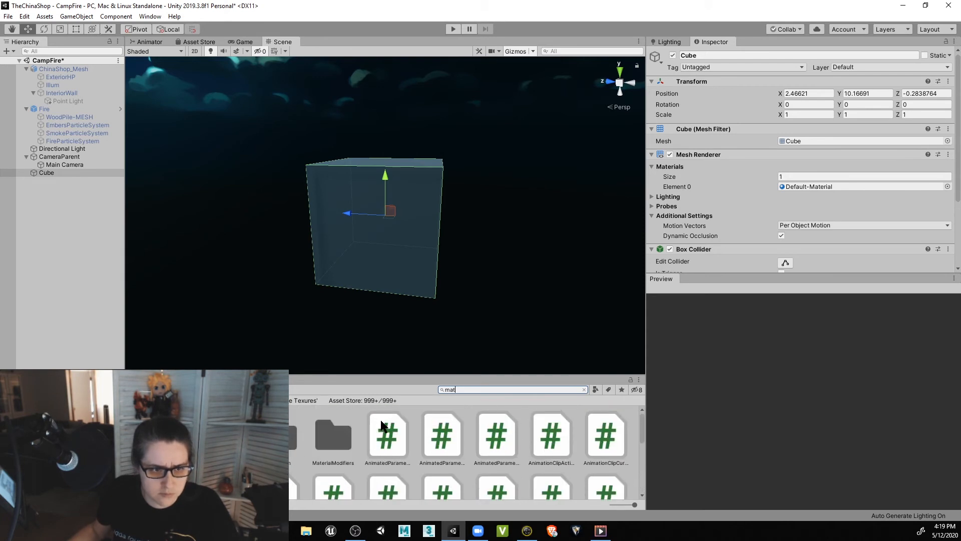
pyautogui.click(947, 186)
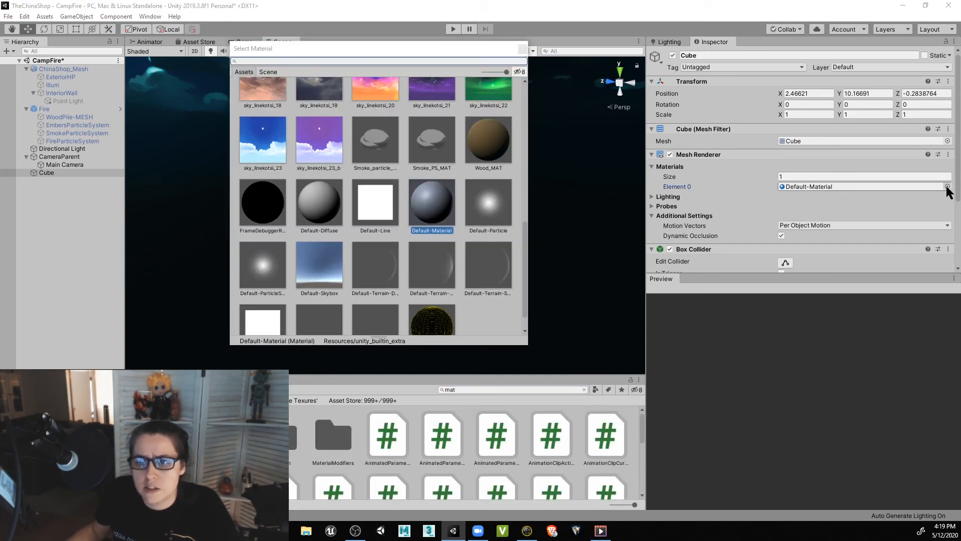
pyautogui.scroll(5, 375, 251)
pyautogui.scroll(5, 383, 250)
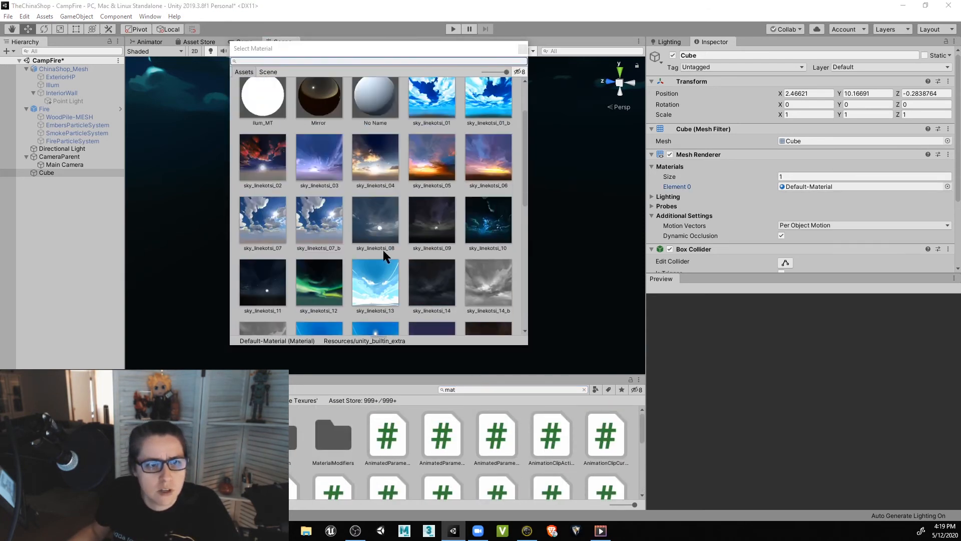
pyautogui.scroll(2, 323, 159)
pyautogui.doubleClick(272, 166)
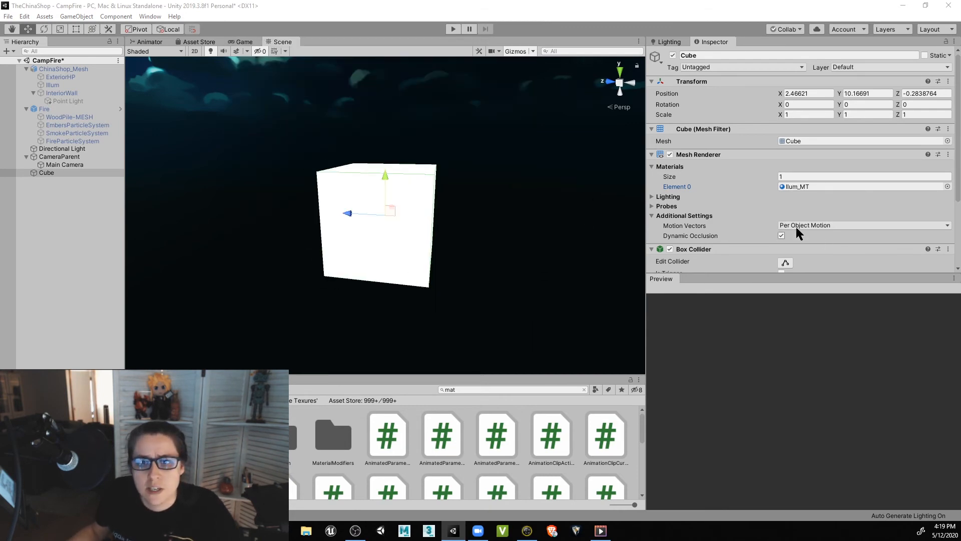
# - Change the emission color of the cube's Ilum_MT material to bright green, RGB 89, 255, 76
pyautogui.scroll(-3, 807, 236)
pyautogui.click(800, 97)
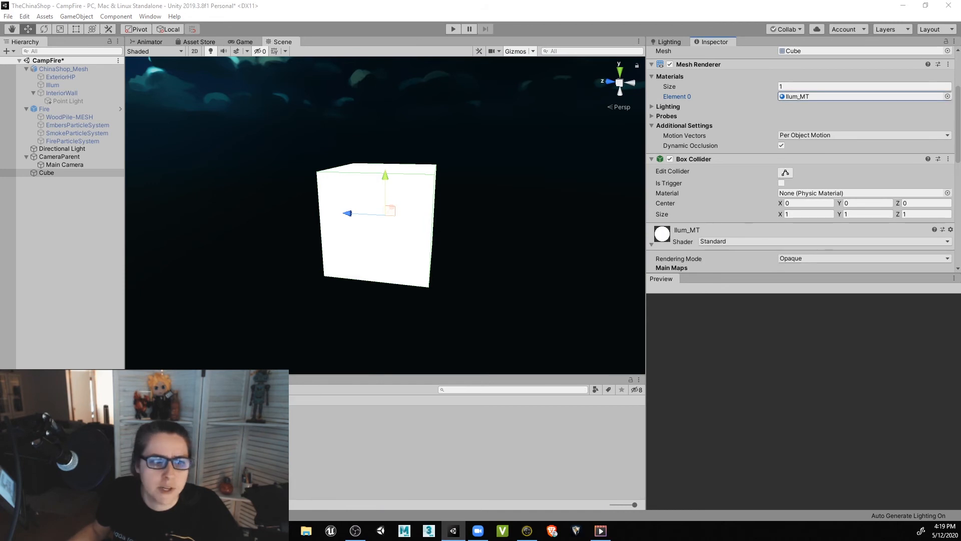
pyautogui.keyDown('alt'); pyautogui.moveTo(323, 263); pyautogui.dragTo(467, 260); pyautogui.keyUp('alt')
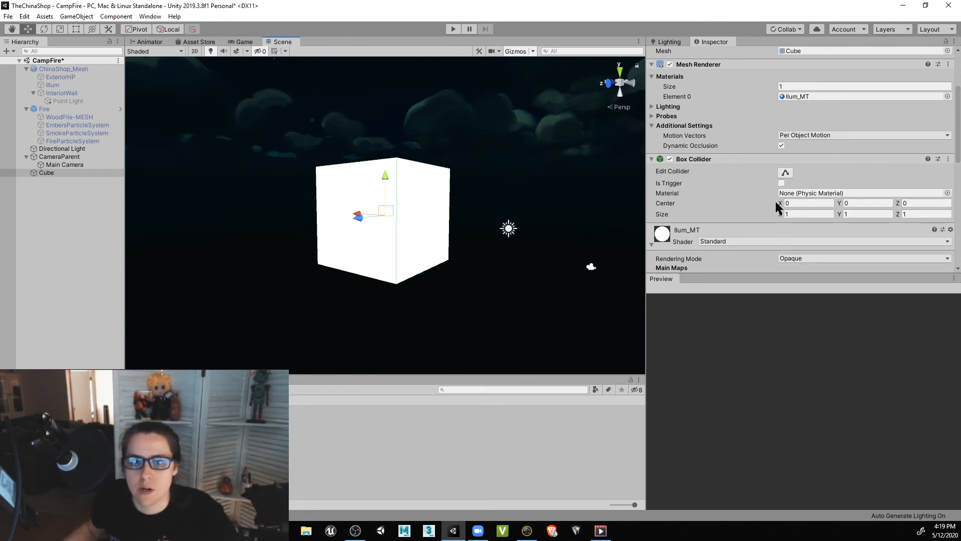
pyautogui.scroll(-6, 777, 204)
pyautogui.scroll(3, 777, 202)
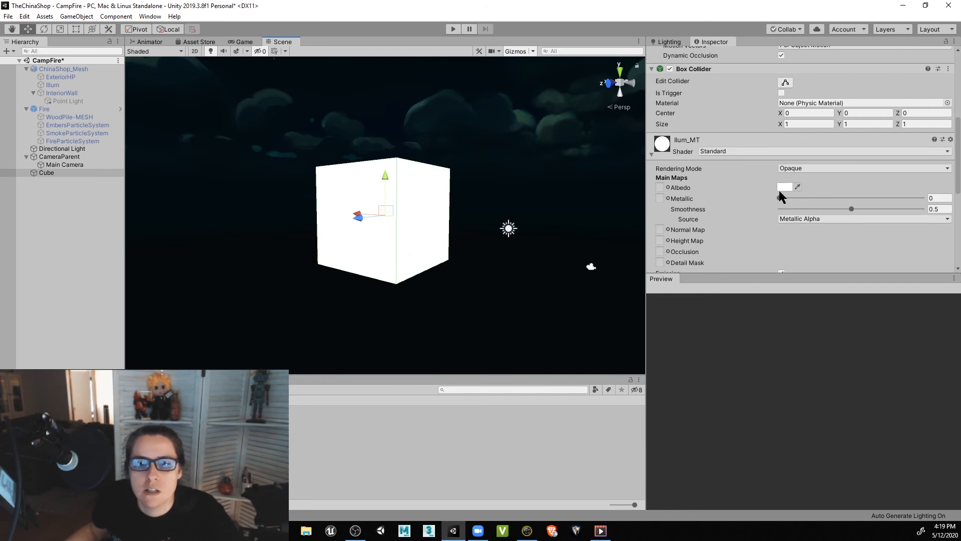
pyautogui.scroll(-6, 781, 193)
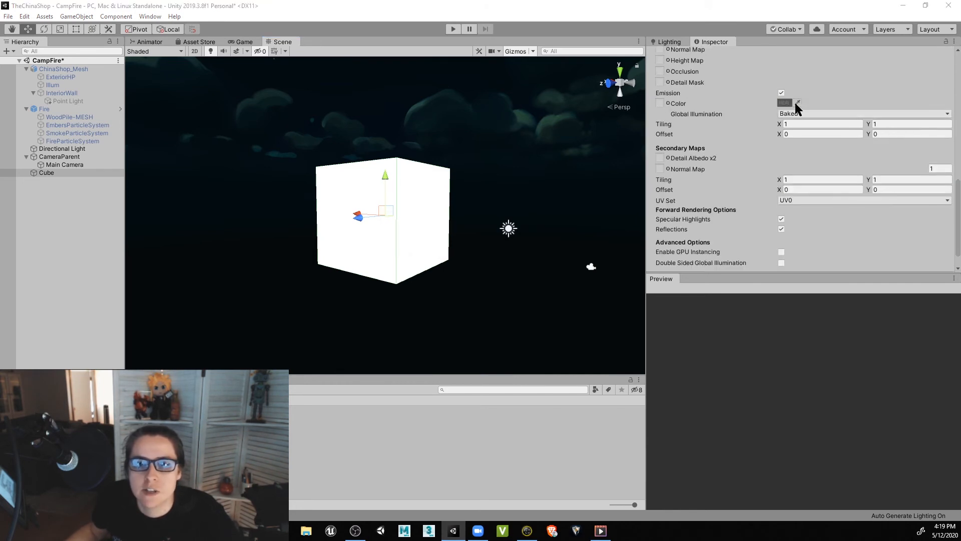
pyautogui.click(785, 103)
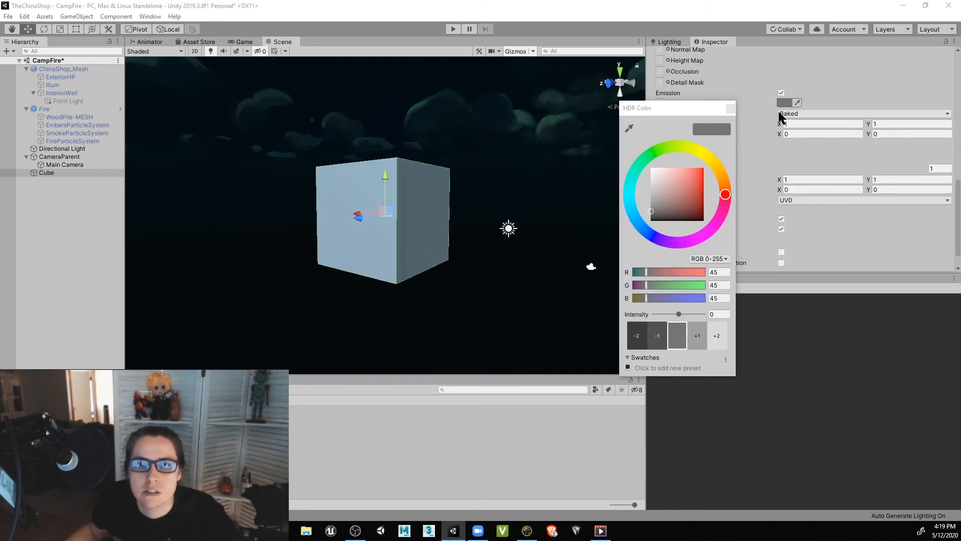
pyautogui.click(659, 154)
pyautogui.click(689, 161)
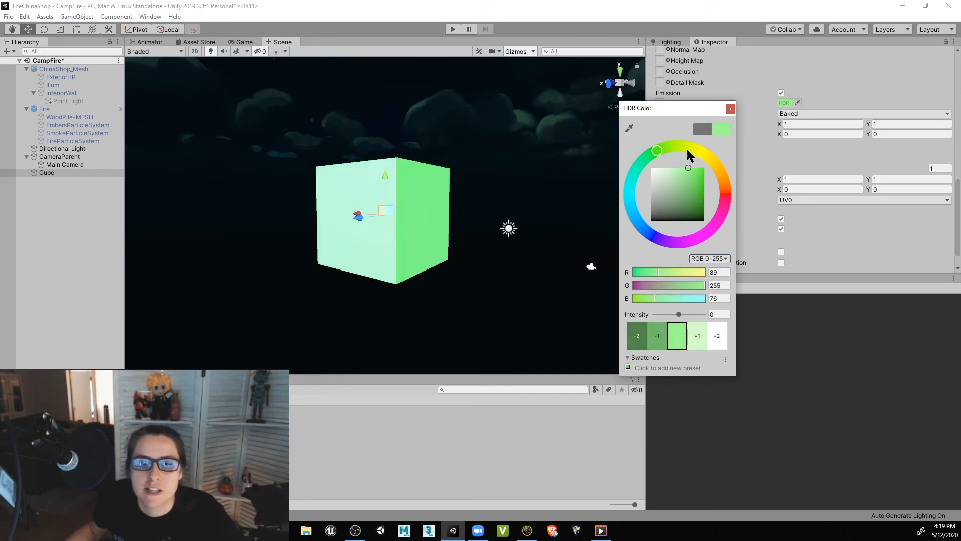
pyautogui.click(457, 299)
pyautogui.keyDown('alt'); pyautogui.moveTo(409, 311); pyautogui.dragTo(893, 323); pyautogui.keyUp('alt')
pyautogui.scroll(-5, 406, 242)
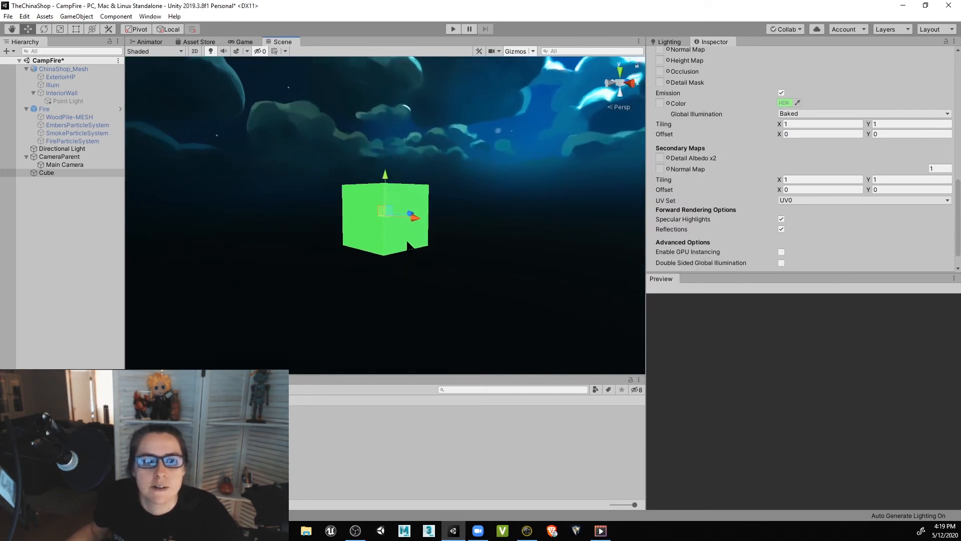
pyautogui.moveTo(405, 242); pyautogui.dragTo(435, 265, button='middle')
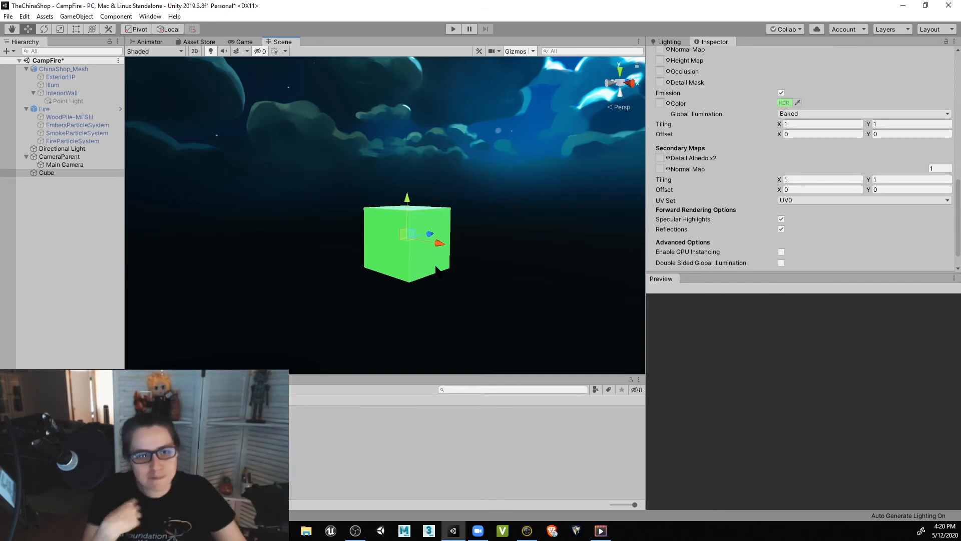
pyautogui.keyDown('alt'); pyautogui.moveTo(446, 314); pyautogui.dragTo(373, 300); pyautogui.keyUp('alt')
pyautogui.moveTo(400, 212); pyautogui.dragTo(622, 186)
pyautogui.press('e')
pyautogui.hotkey('ctrl', 'z')
pyautogui.hotkey('ctrl', 'z')
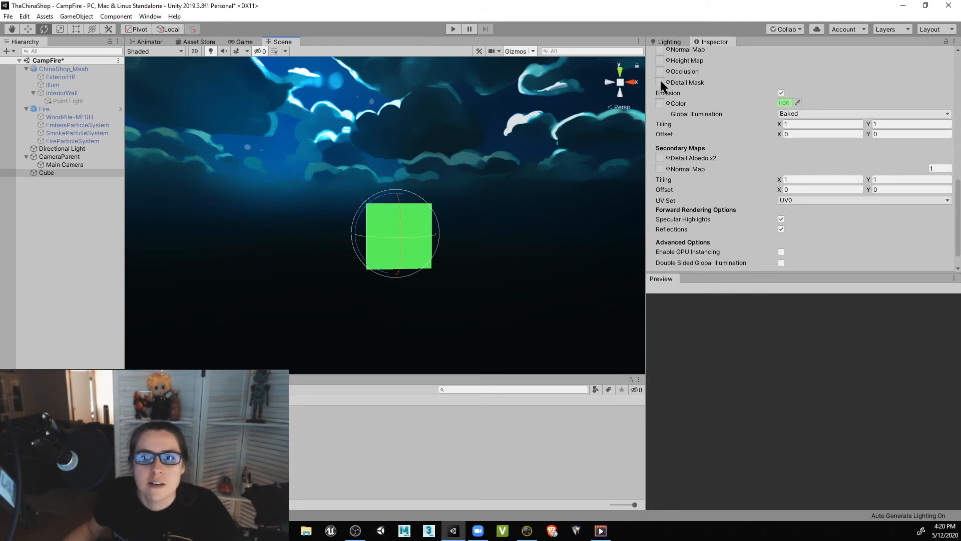
# - Set the cube's position to 0, 0, 0
pyautogui.scroll(10, 665, 89)
pyautogui.click(803, 94)
pyautogui.write('0')
pyautogui.press('Tab')
pyautogui.write('0')
pyautogui.press('Tab')
pyautogui.write('0')
pyautogui.press('Tab')
# - Check the cube through the Game view, then return to the Scene view and frame it
pyautogui.click(243, 42)
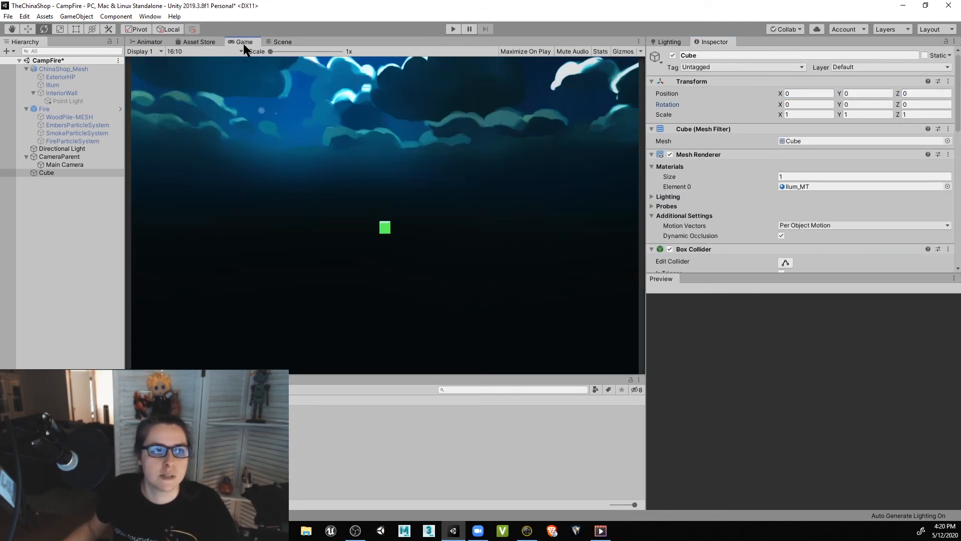
pyautogui.click(271, 42)
pyautogui.press('f')
pyautogui.keyDown('alt'); pyautogui.moveTo(395, 230); pyautogui.dragTo(667, 275); pyautogui.keyUp('alt')
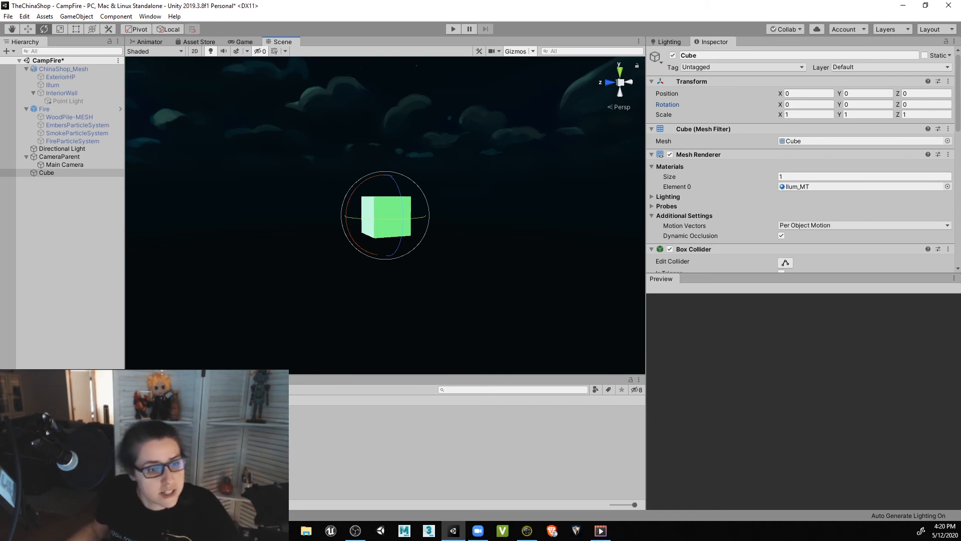
# - Open the Animation window and rename the cube to ItemGet
pyautogui.hotkey('ctrl', '6')
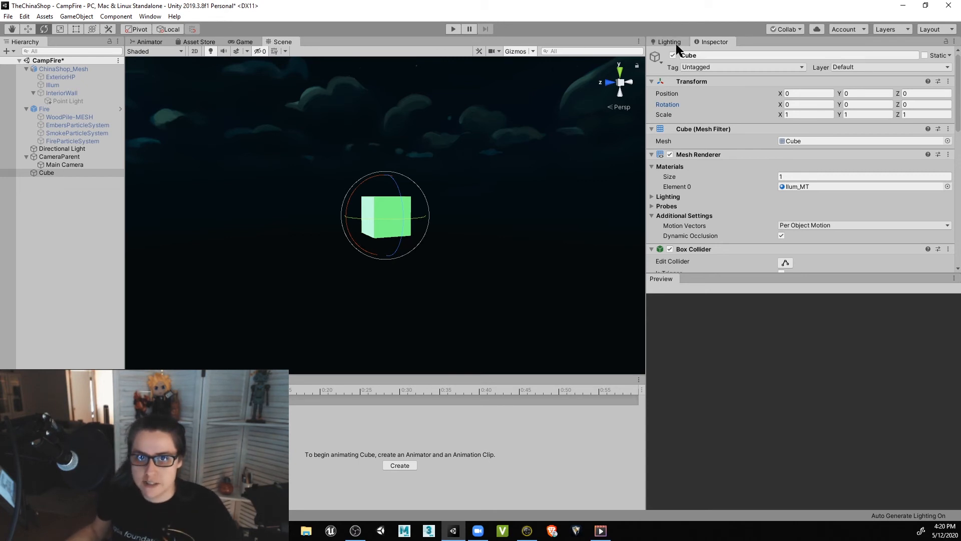
pyautogui.click(705, 56)
pyautogui.press('BackSpace')
pyautogui.write('Ite')
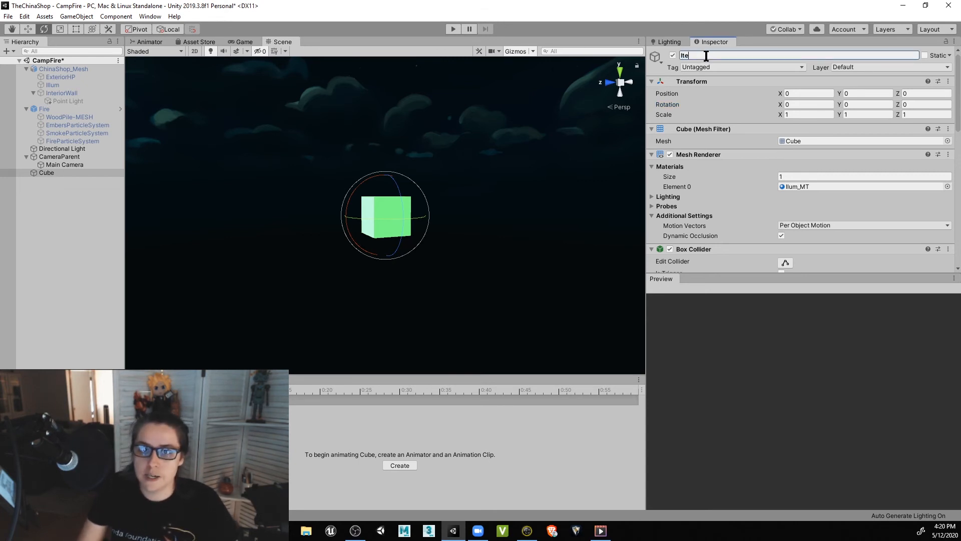
pyautogui.write('mGet!')
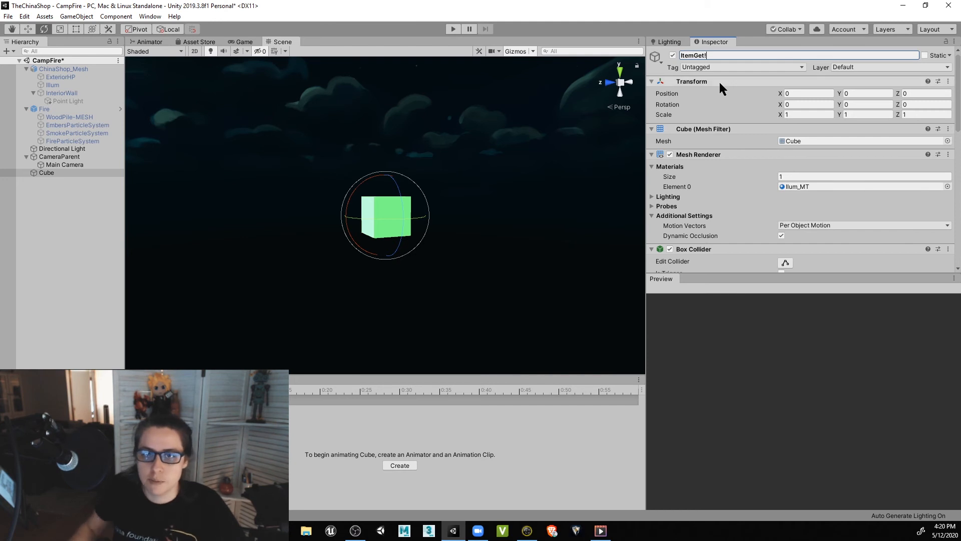
pyautogui.press('Return')
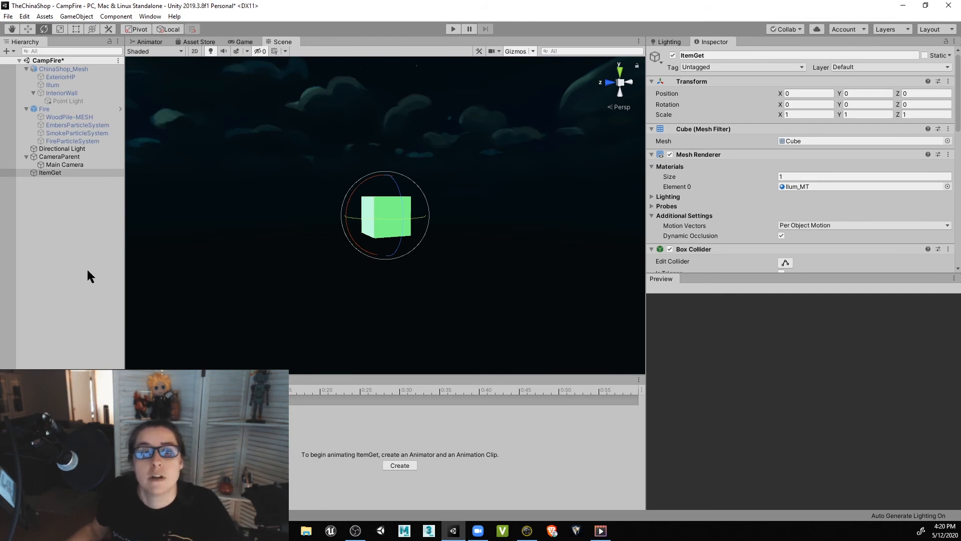
# - Start creating an animation clip for the ItemGet cube and browse to TheChinaShop project's Assets folder as the save location
pyautogui.click(150, 16)
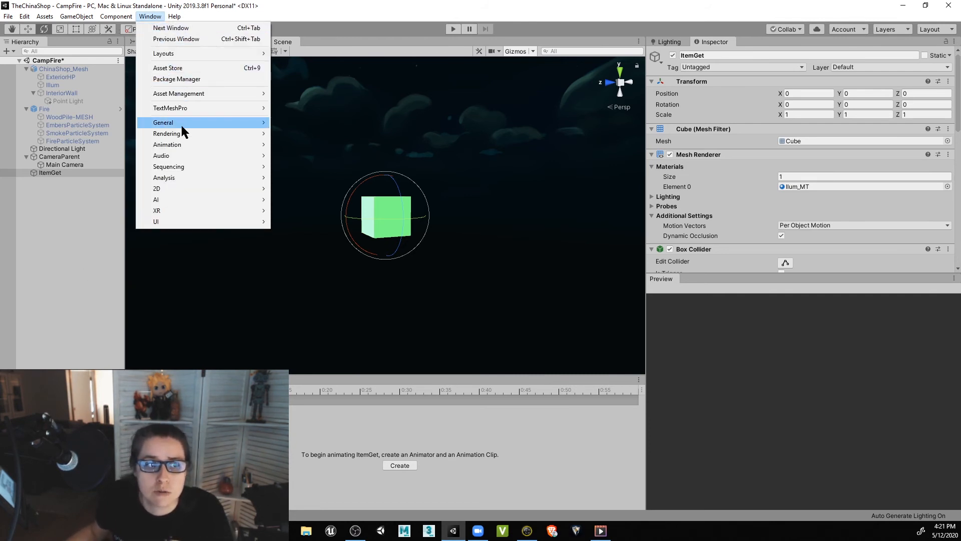
pyautogui.moveTo(187, 144)
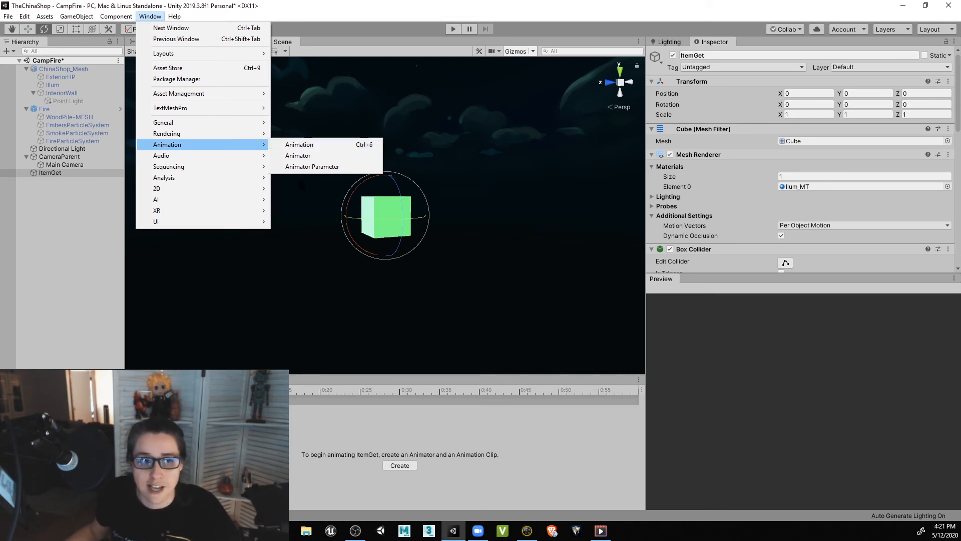
pyautogui.click(300, 155)
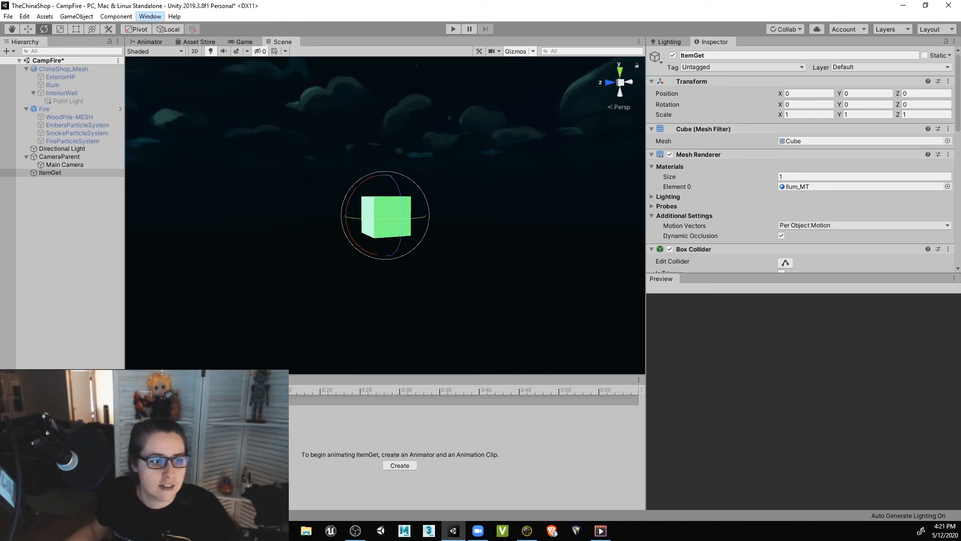
pyautogui.click(47, 172)
pyautogui.click(399, 465)
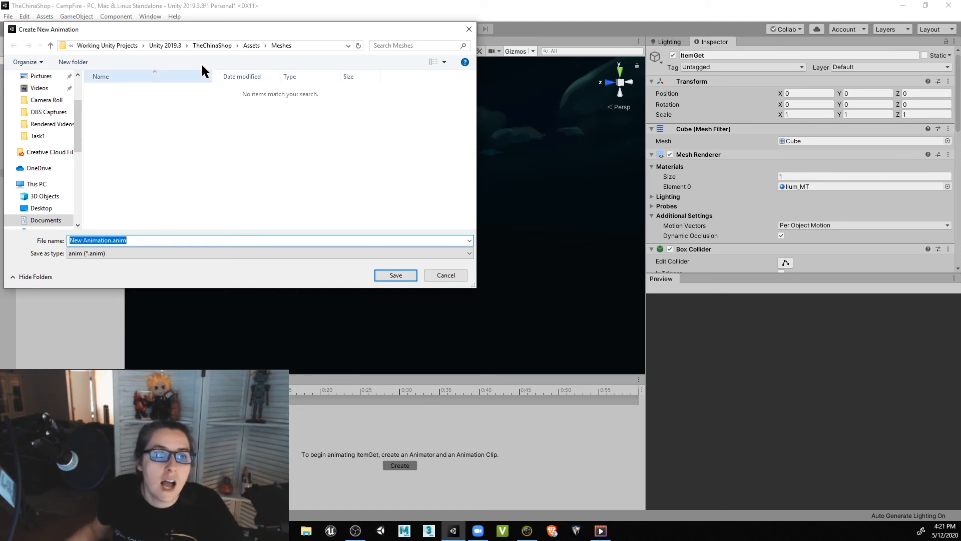
pyautogui.click(216, 45)
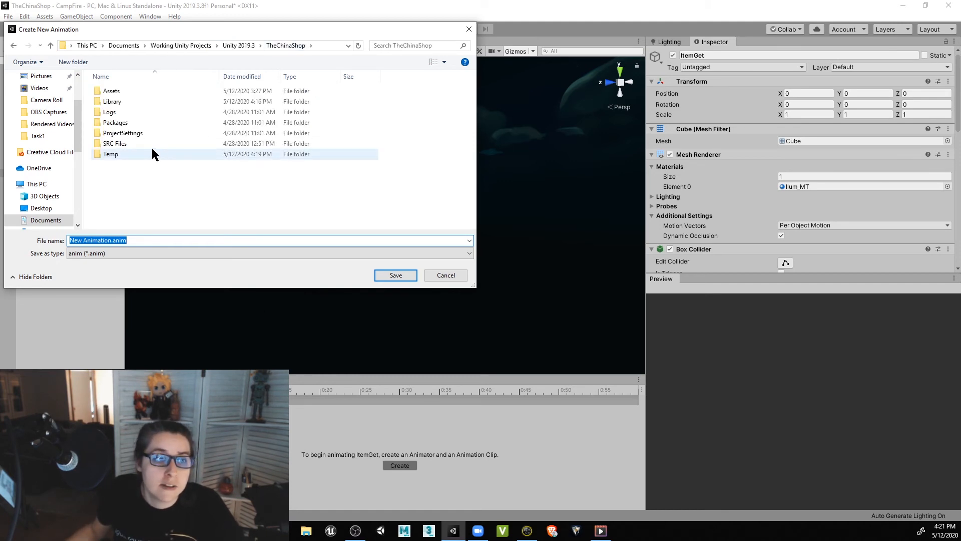
pyautogui.click(132, 93)
pyautogui.doubleClick(116, 91)
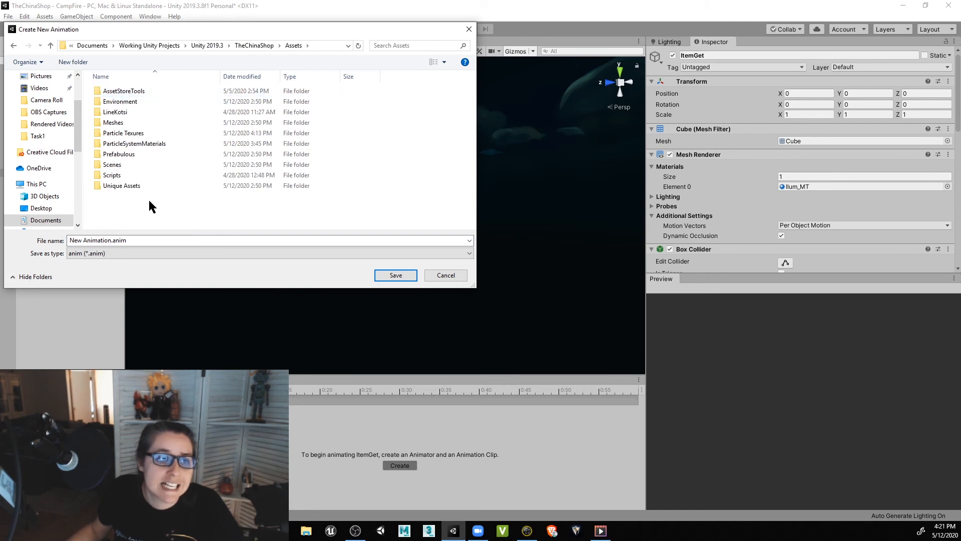
# - Create a folder named Animations inside the Assets folder
pyautogui.rightClick(149, 201)
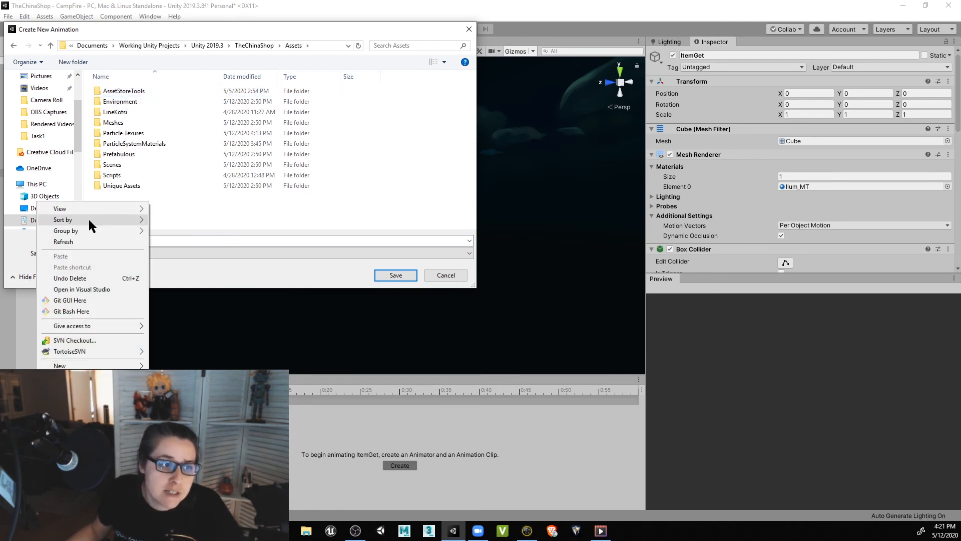
pyautogui.moveTo(84, 351)
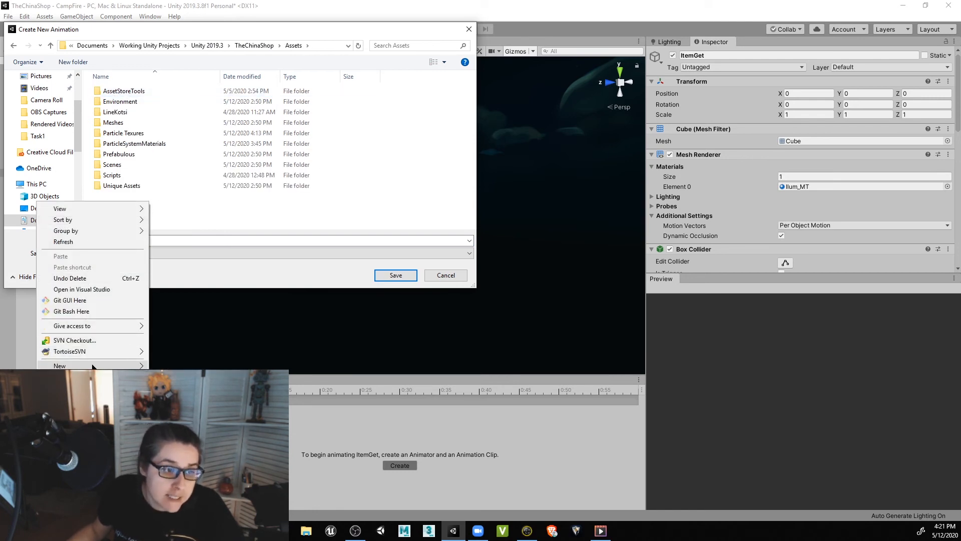
pyautogui.click(160, 367)
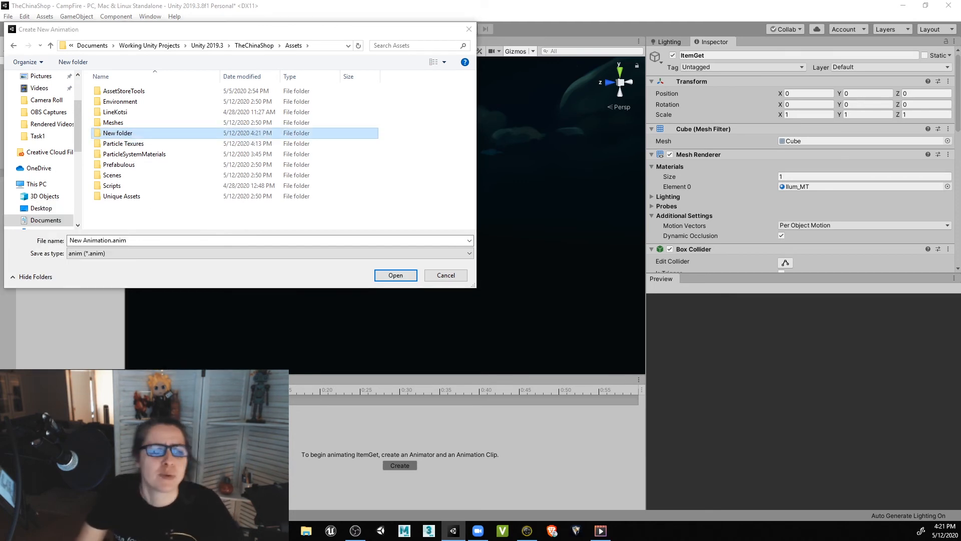
pyautogui.rightClick(136, 134)
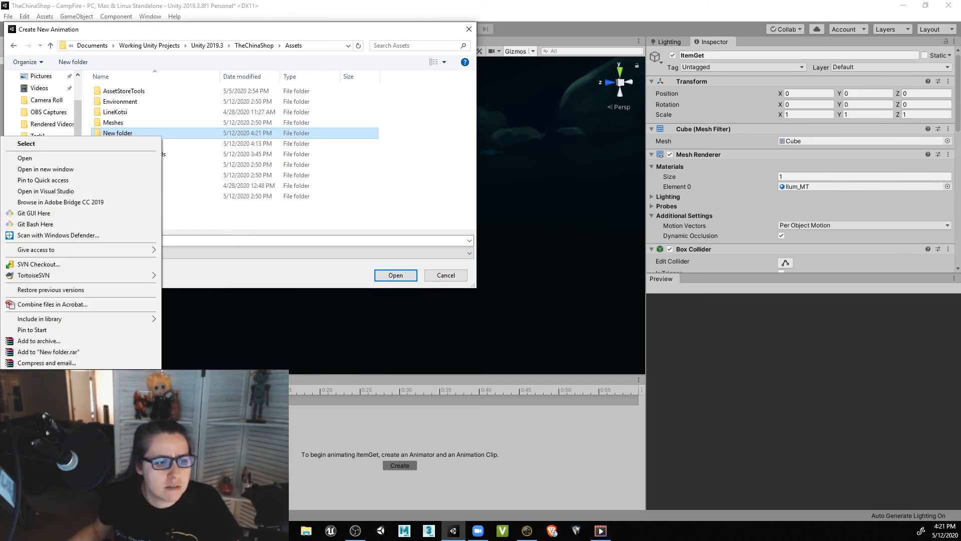
pyautogui.click(75, 451)
pyautogui.write('Animations')
pyautogui.press('Return')
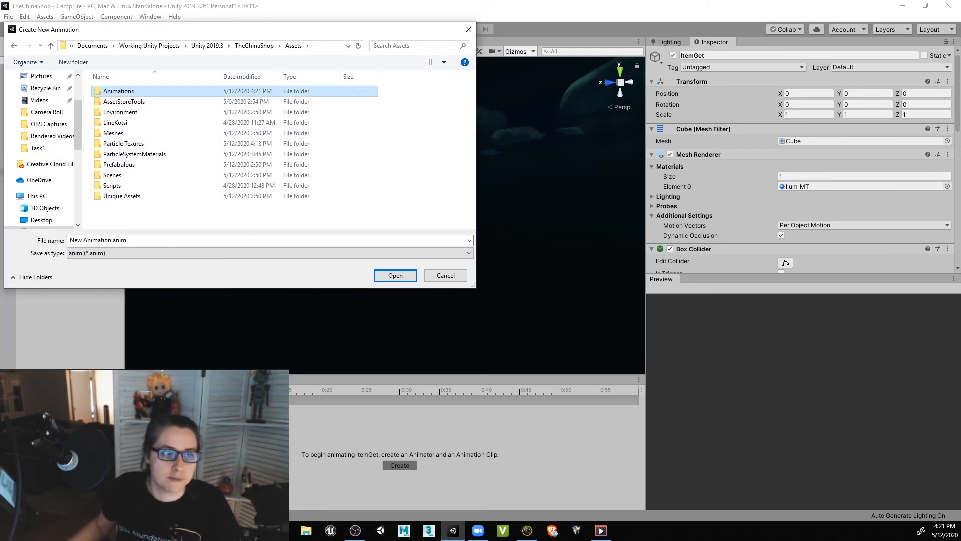
# - Save the animation clip as LookatMe in the Animations folder
pyautogui.doubleClick(110, 90)
pyautogui.doubleClick(128, 241)
pyautogui.hotkey('ctrl', 'a')
pyautogui.write('L')
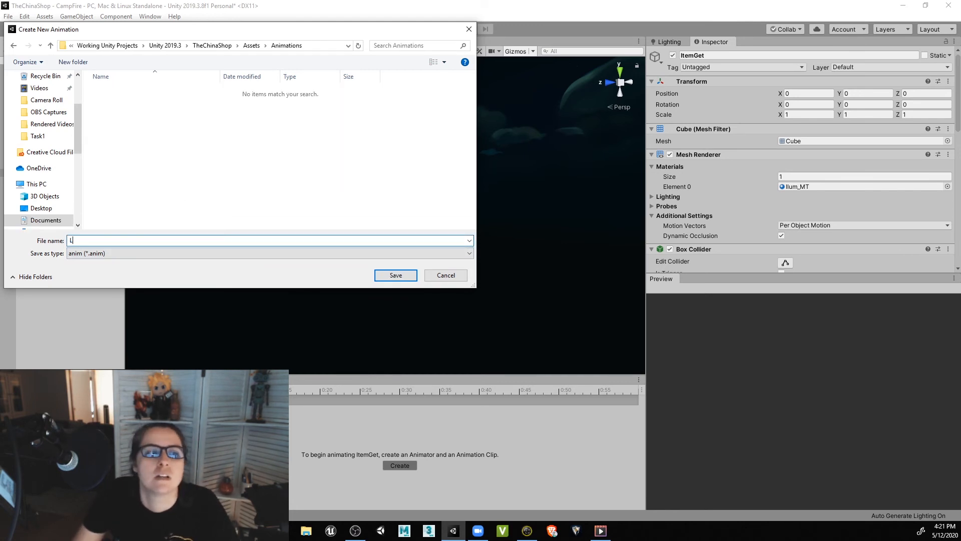
pyautogui.write('ookatMe')
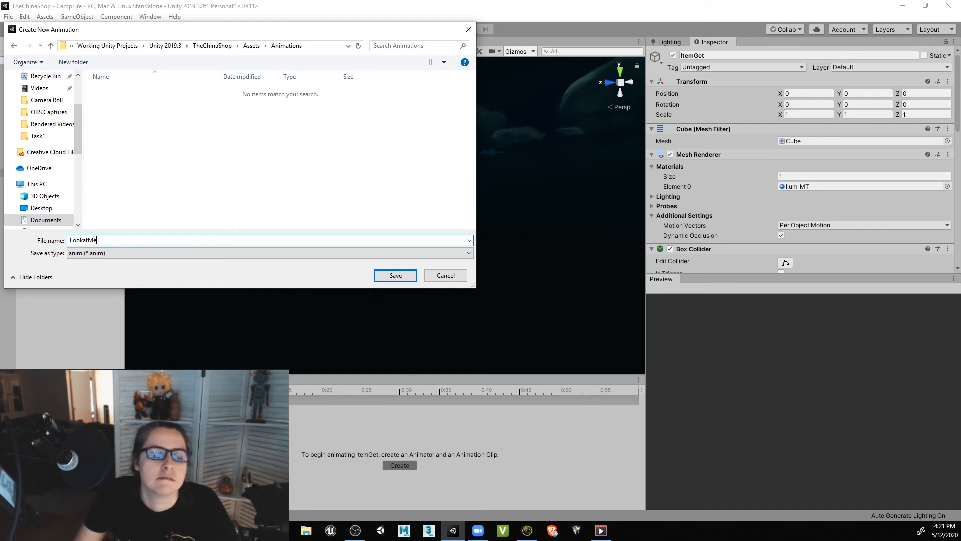
pyautogui.press('Return')
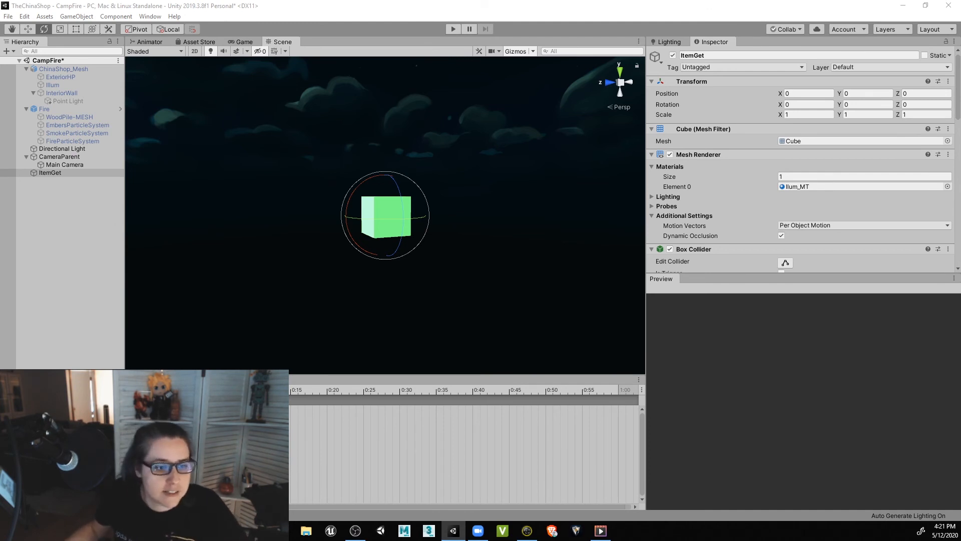
# - Add the cube's Transform Position property to the LookatMe clip and expand it into its X, Y and Z tracks
pyautogui.moveTo(320, 281); pyautogui.dragTo(296, 321, button='middle')
pyautogui.keyDown('alt'); pyautogui.moveTo(297, 321); pyautogui.dragTo(321, 312); pyautogui.keyUp('alt')
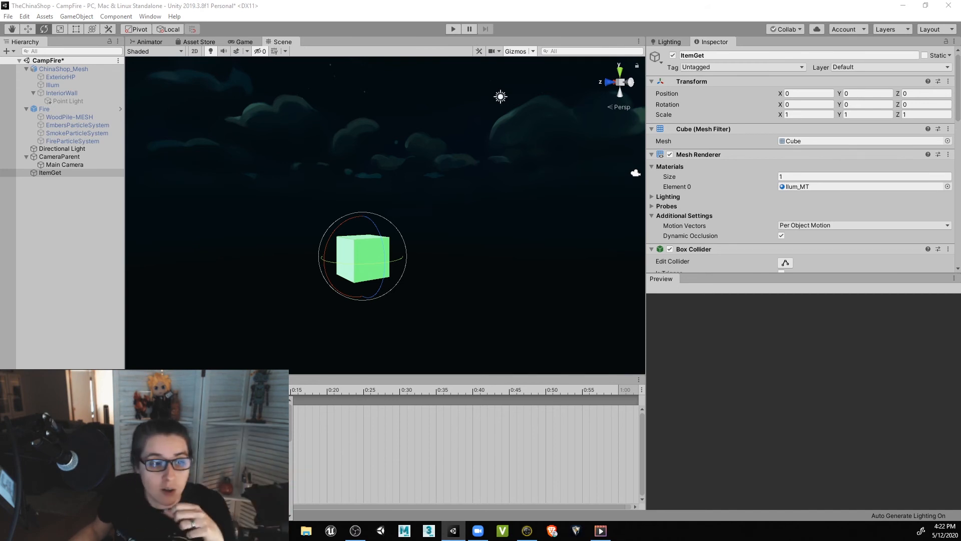
pyautogui.click(178, 408)
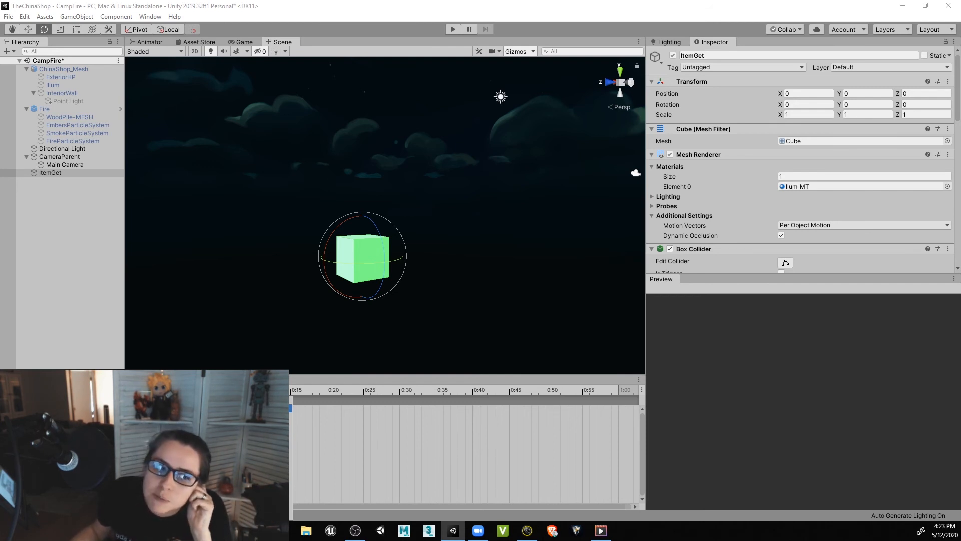
pyautogui.click(177, 400)
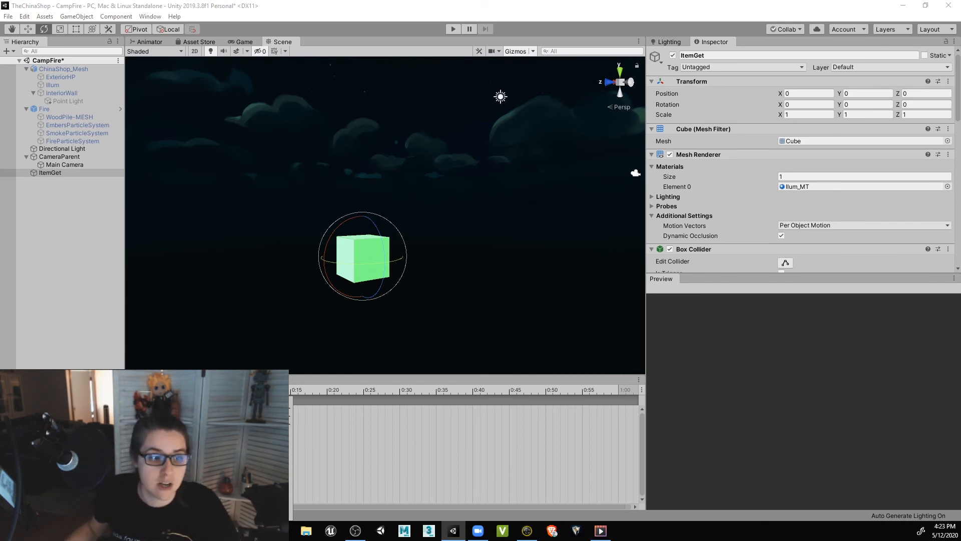
pyautogui.click(288, 409)
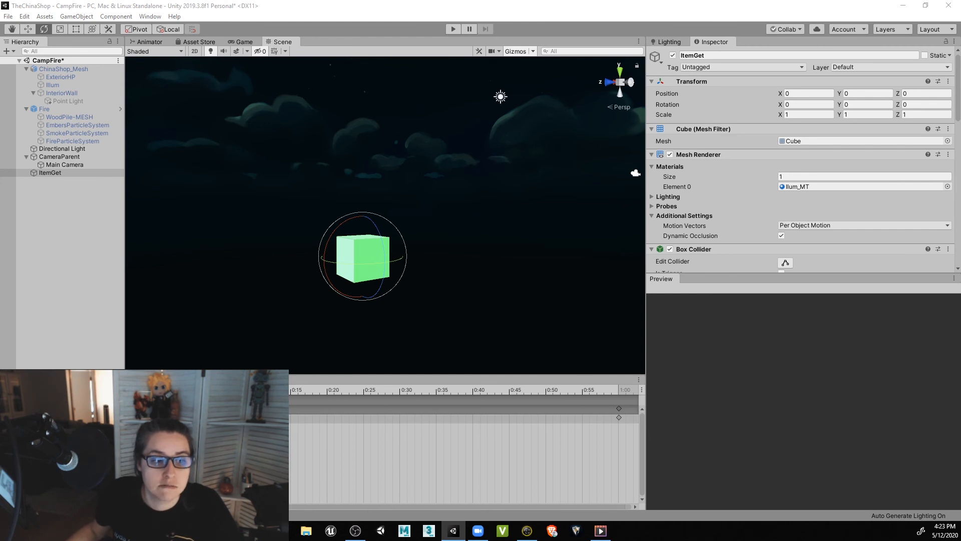
pyautogui.moveTo(183, 390)
pyautogui.mouseDown()
pyautogui.moveTo(636, 390)
pyautogui.moveTo(185, 390)
pyautogui.mouseUp()
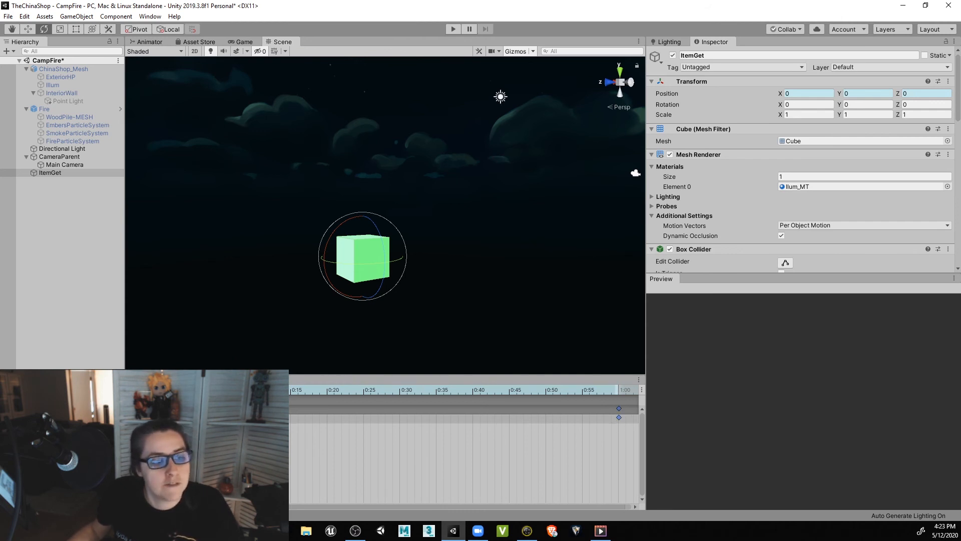
pyautogui.click(6, 418)
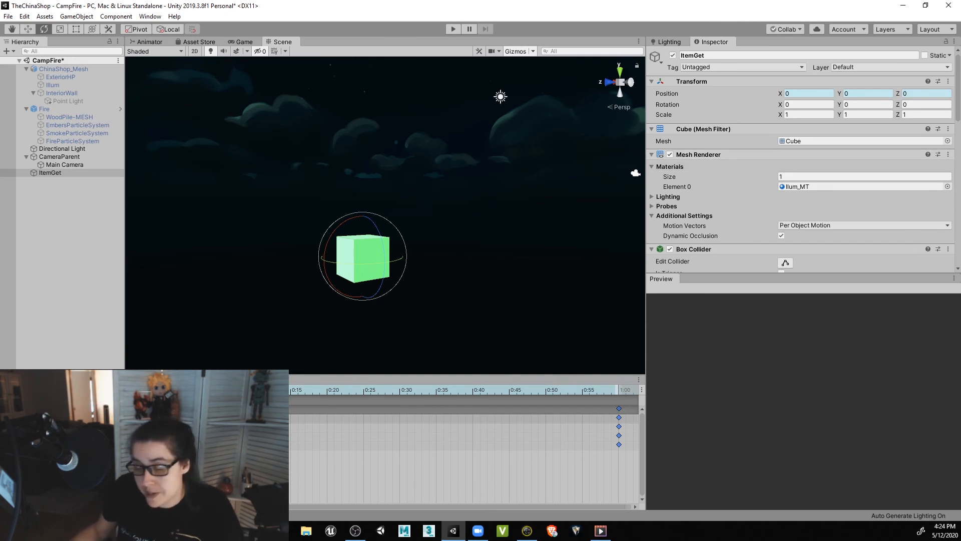
# - With keyframe recording on, raise the cube at 0:30 and set its Y position to 4
pyautogui.click(34, 390)
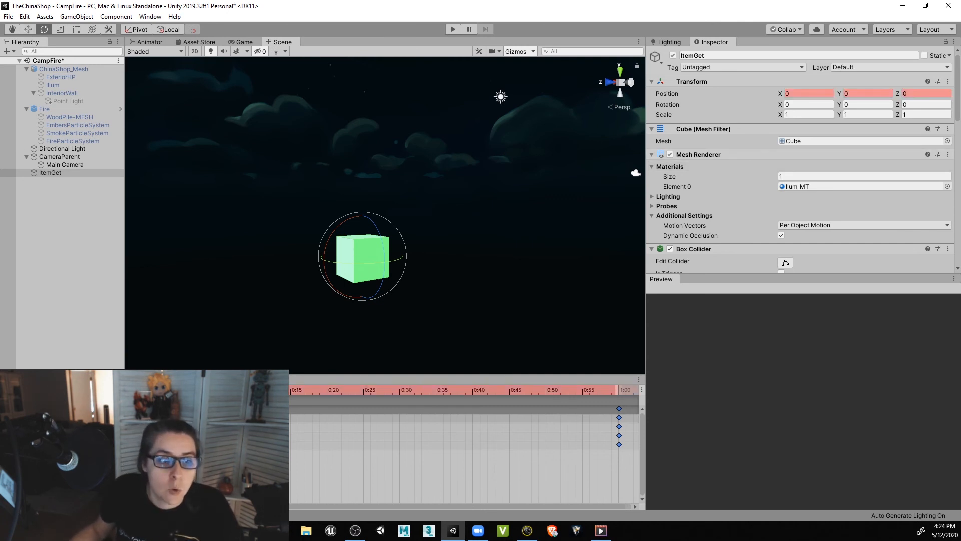
pyautogui.moveTo(334, 393); pyautogui.dragTo(399, 396)
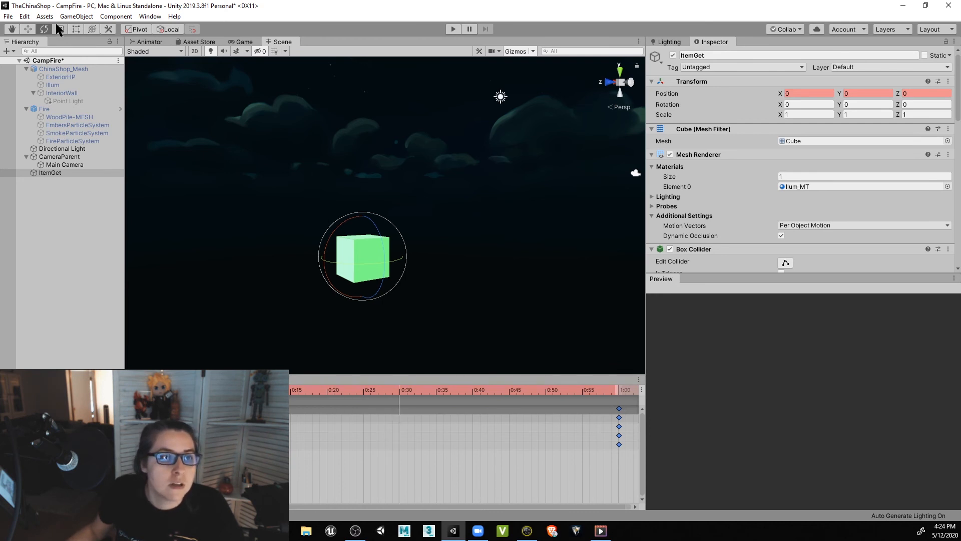
pyautogui.click(28, 30)
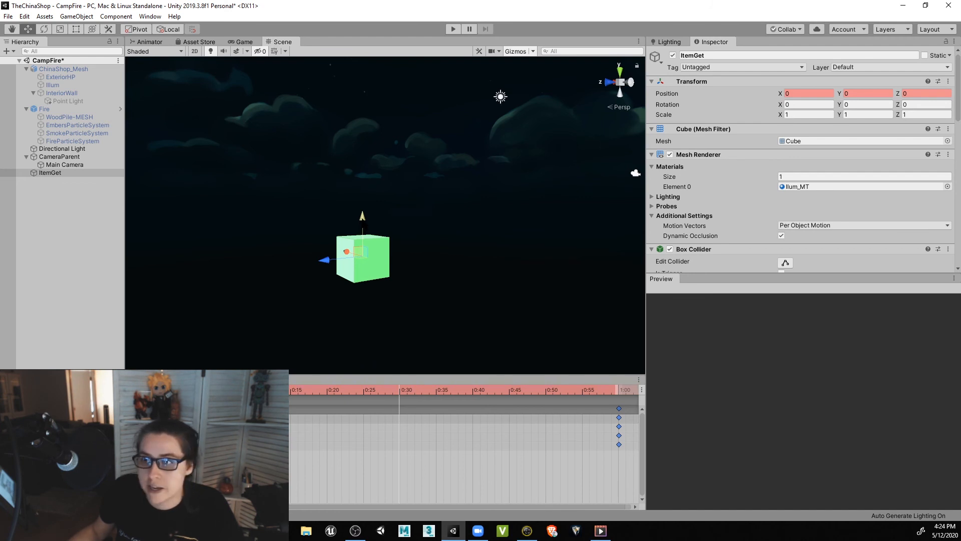
pyautogui.moveTo(362, 220); pyautogui.dragTo(363, 94)
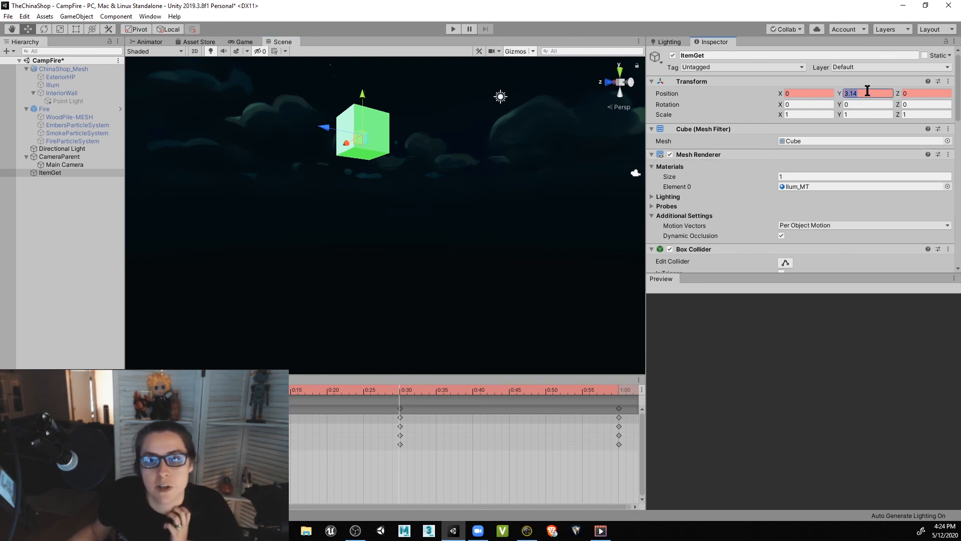
pyautogui.write('4')
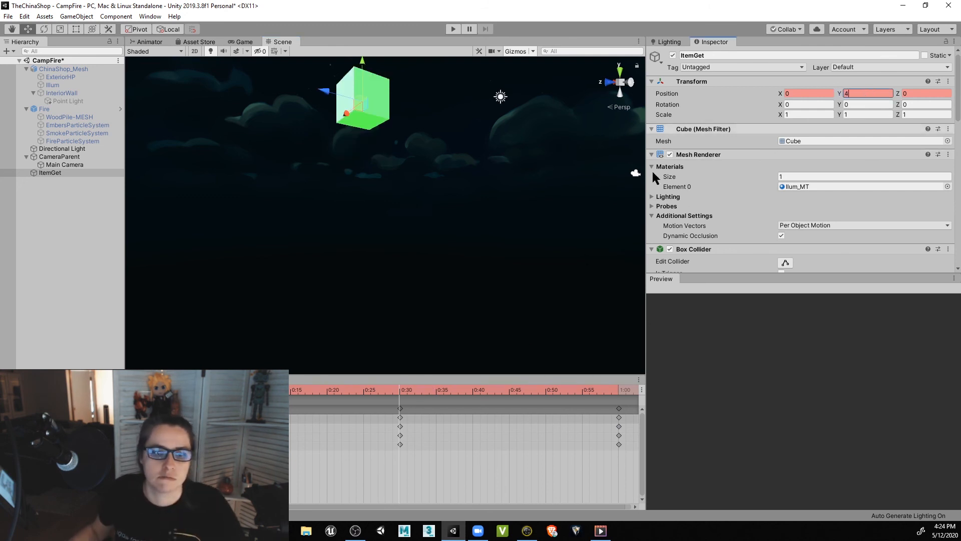
# - Scrub the timeline past 0:30 to review the cube's vertical motion, and switch to the Game view
pyautogui.scroll(-1, 345, 230)
pyautogui.keyDown('alt'); pyautogui.moveTo(301, 250); pyautogui.dragTo(453, 295); pyautogui.keyUp('alt')
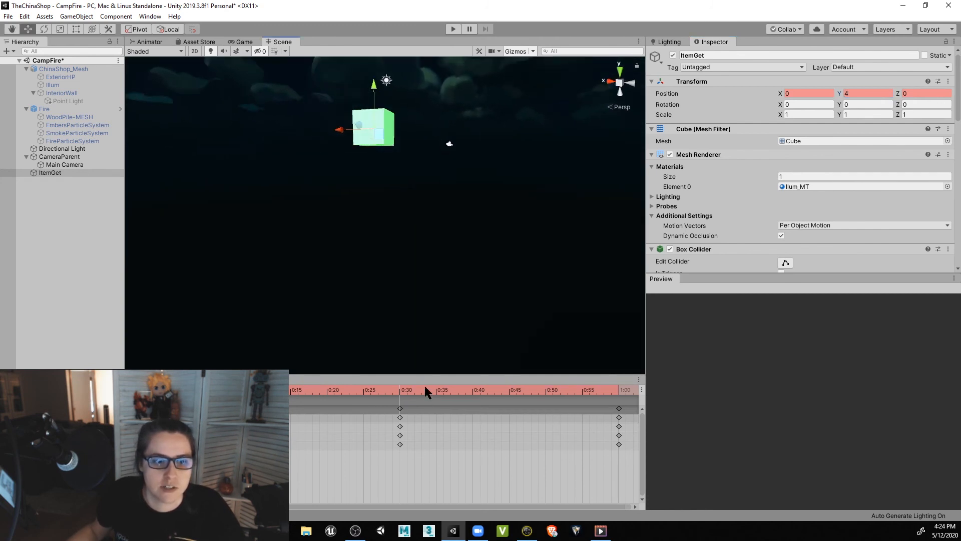
pyautogui.moveTo(400, 393); pyautogui.dragTo(424, 393)
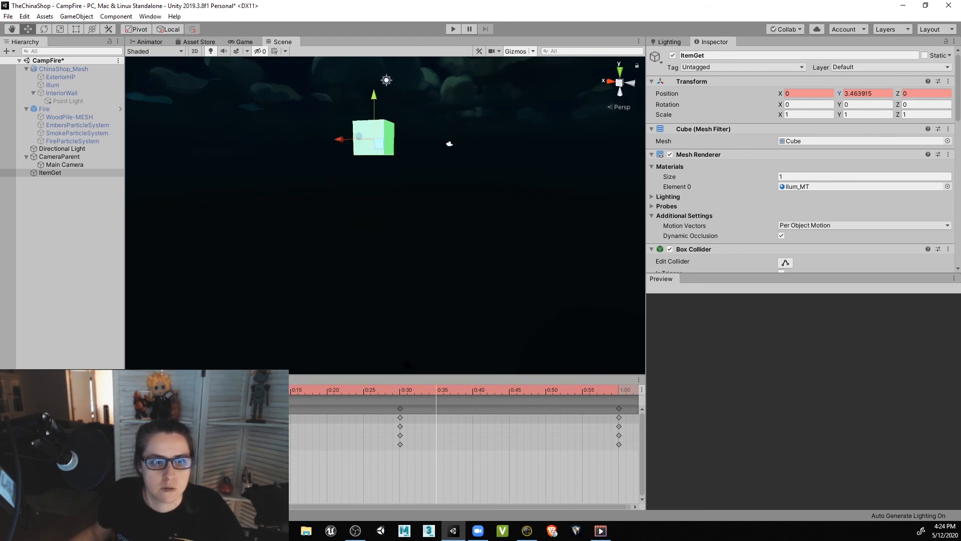
pyautogui.click(243, 42)
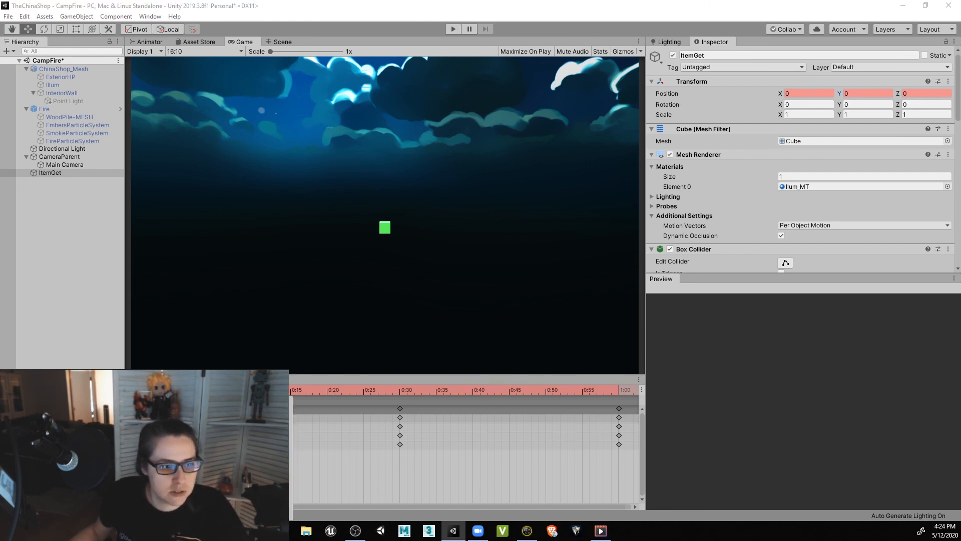
# - Add the cube's Transform Rotation property to the clip, expand its tracks, and move the playhead to 1:00
pyautogui.click(289, 408)
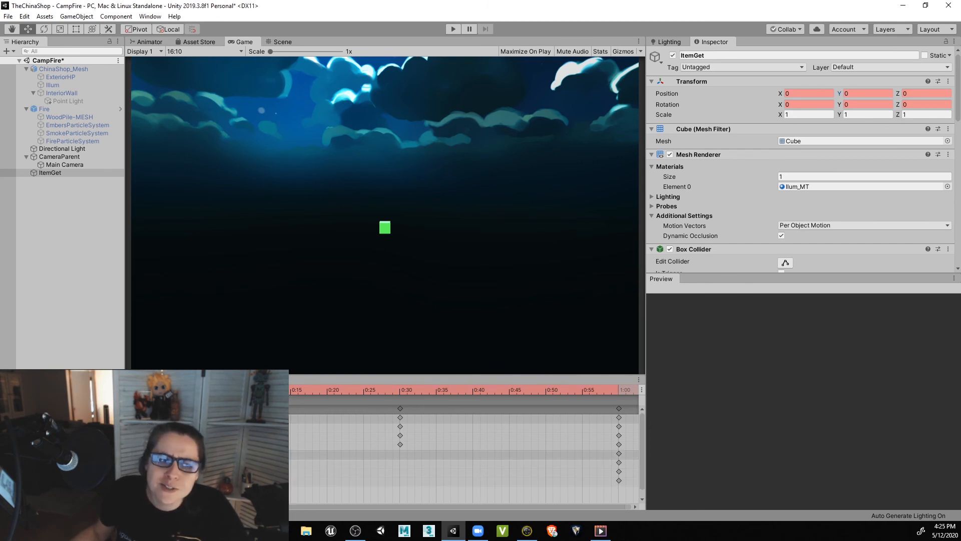
pyautogui.click(621, 406)
pyautogui.moveTo(622, 405); pyautogui.dragTo(620, 458)
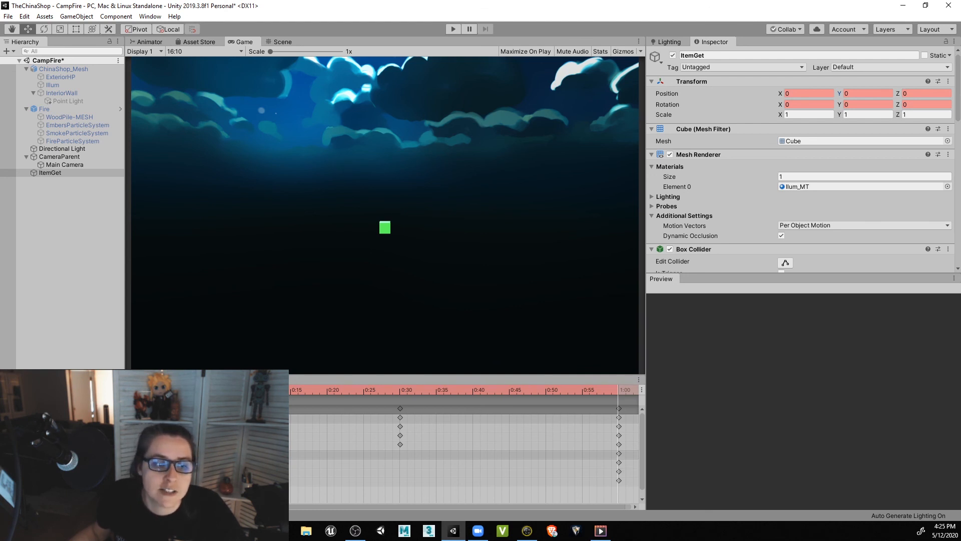
pyautogui.scroll(-1, 466, 451)
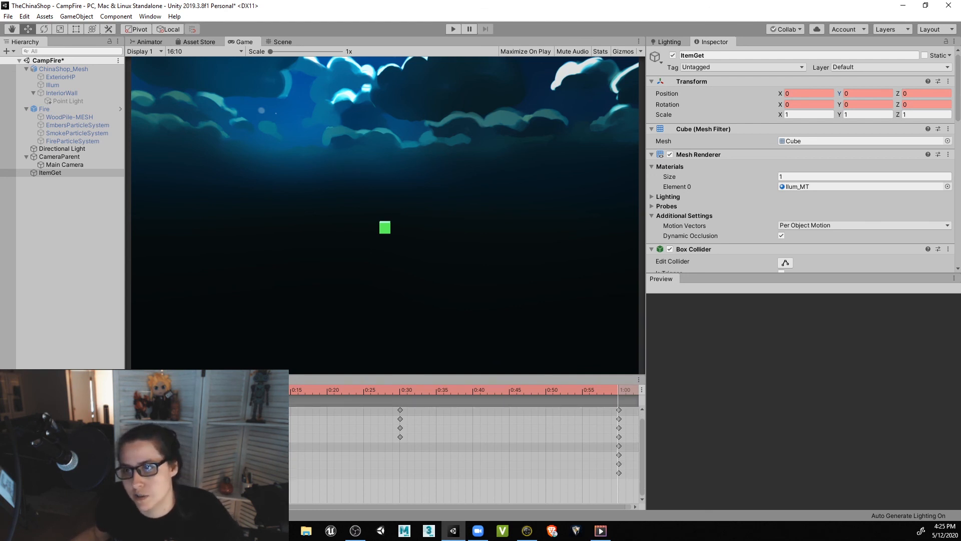
# - Scrub the timeline between 0:30 and 1:00 to review the cube's descent in the Game view
pyautogui.click(400, 390)
pyautogui.moveTo(398, 390); pyautogui.dragTo(590, 390)
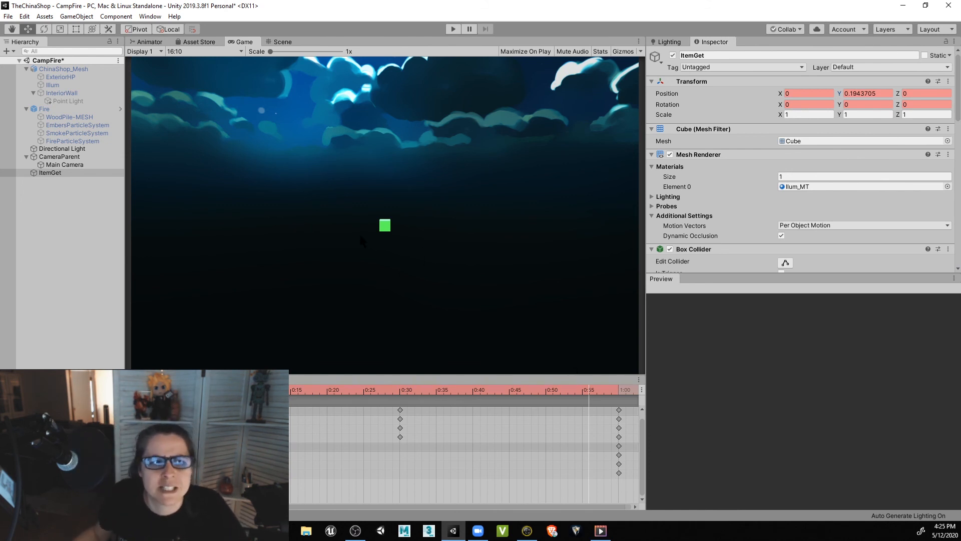
pyautogui.scroll(1, 382, 233)
pyautogui.scroll(-1, 383, 233)
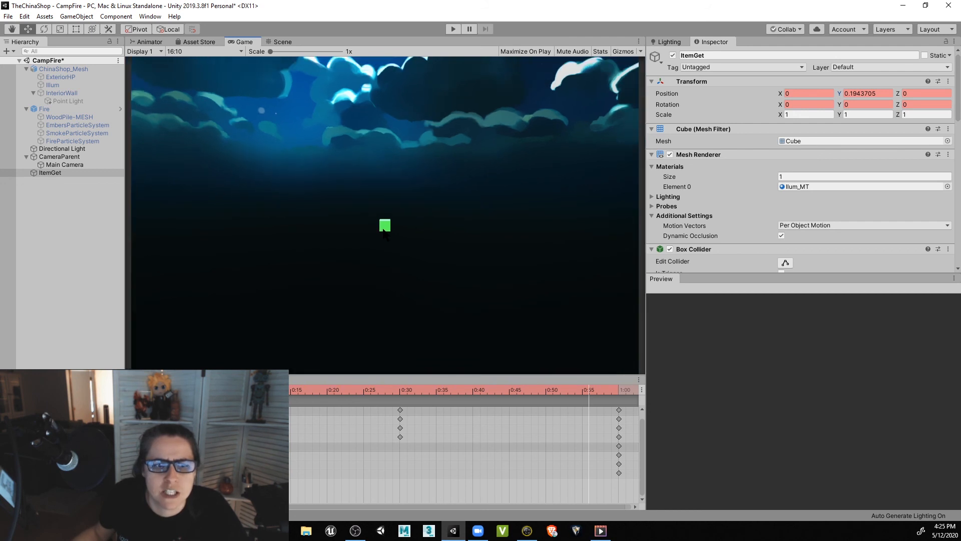
pyautogui.moveTo(429, 393); pyautogui.dragTo(621, 406)
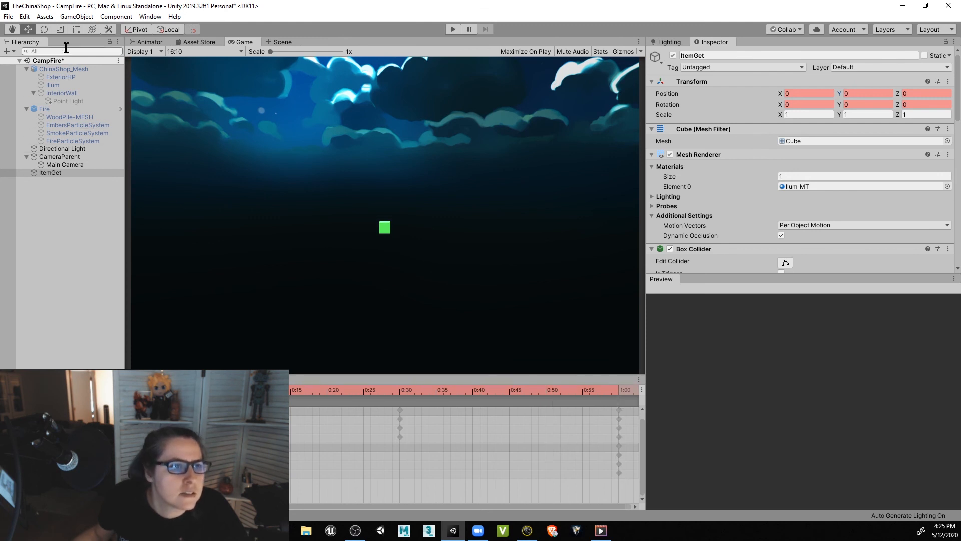
# - At 0:30 on the timeline, rotate the ItemGet cube in the Scene view and set its Y rotation to -180
pyautogui.click(44, 30)
pyautogui.click(400, 390)
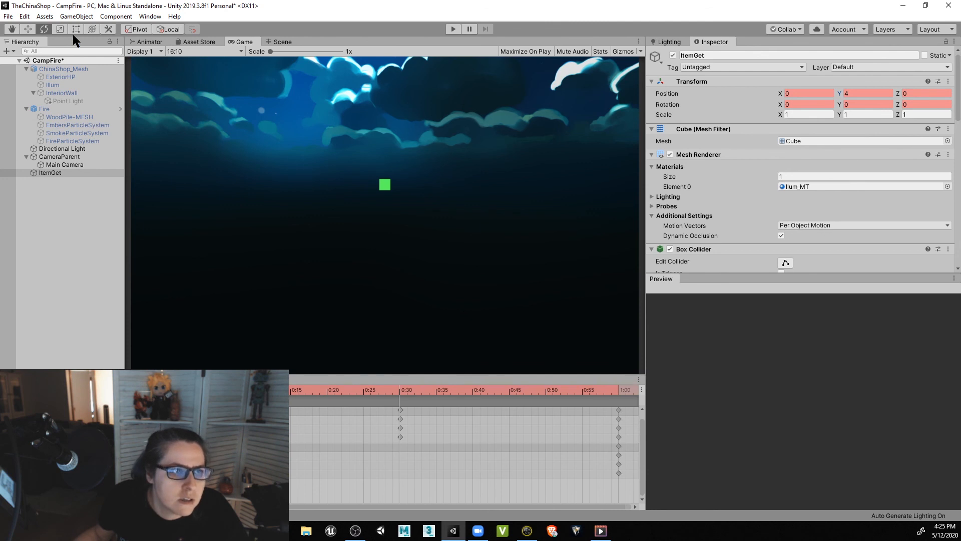
pyautogui.click(283, 42)
pyautogui.moveTo(370, 231); pyautogui.dragTo(351, 313, button='middle')
pyautogui.keyDown('alt'); pyautogui.moveTo(351, 313); pyautogui.dragTo(480, 353); pyautogui.keyUp('alt')
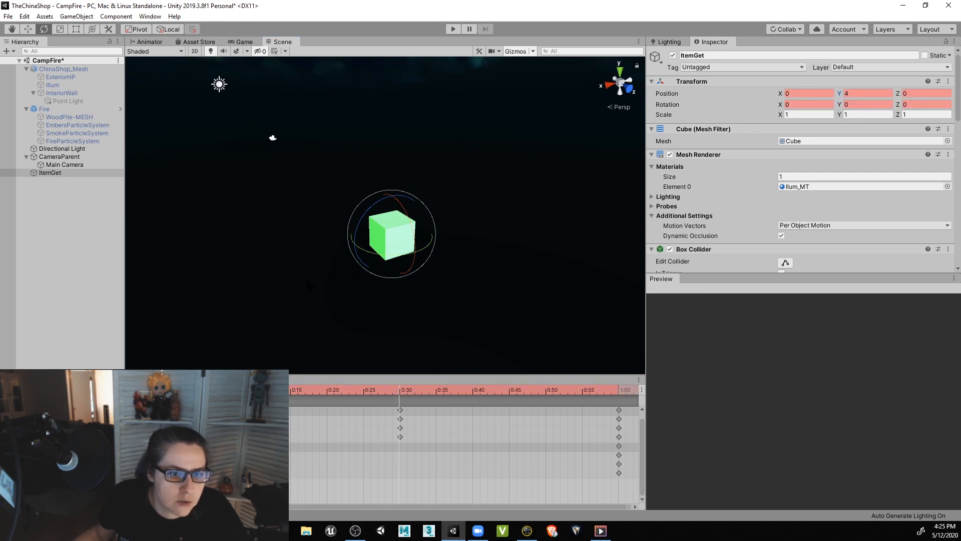
pyautogui.moveTo(373, 255); pyautogui.dragTo(429, 257)
pyautogui.click(876, 104)
pyautogui.write('-18')
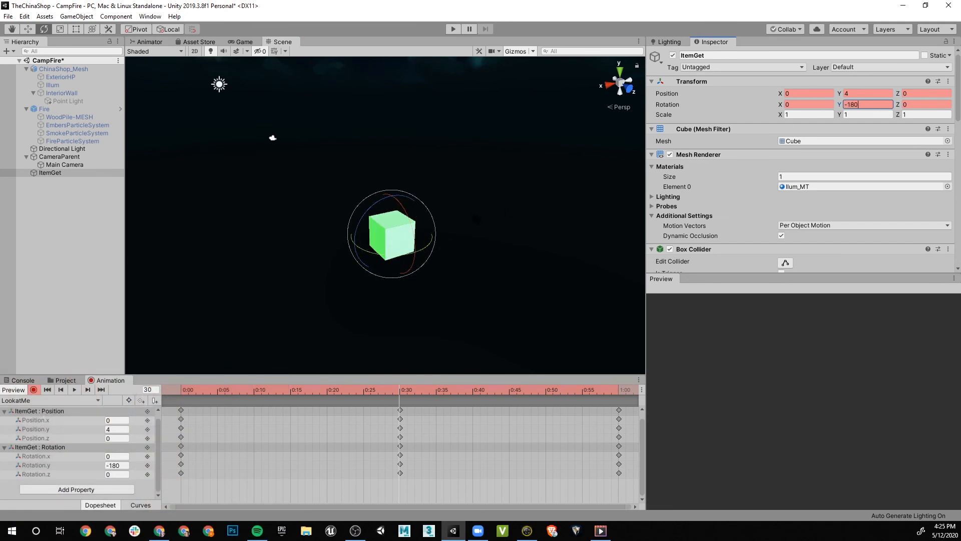
# - At 1:00 on the timeline, set the cube's Y rotation to -360
pyautogui.moveTo(398, 385); pyautogui.dragTo(619, 445)
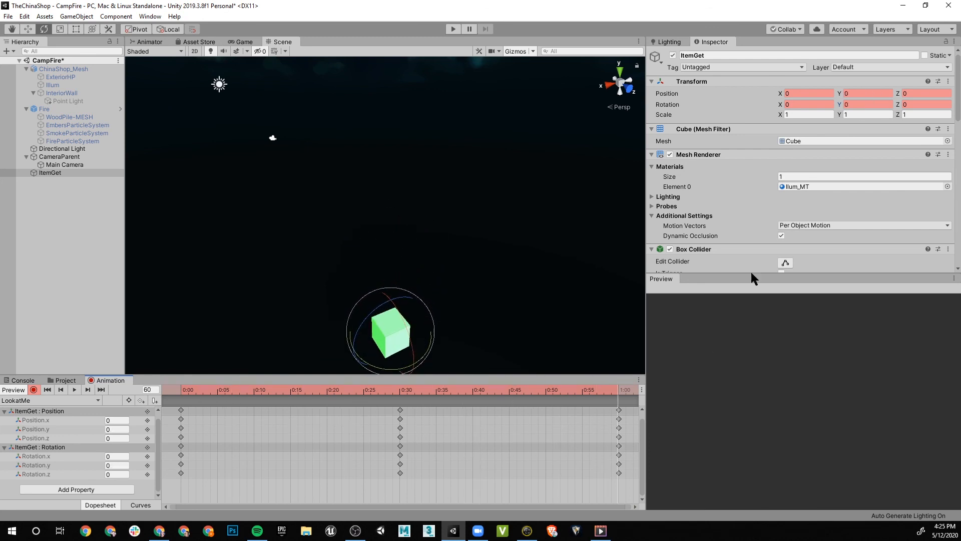
pyautogui.click(863, 105)
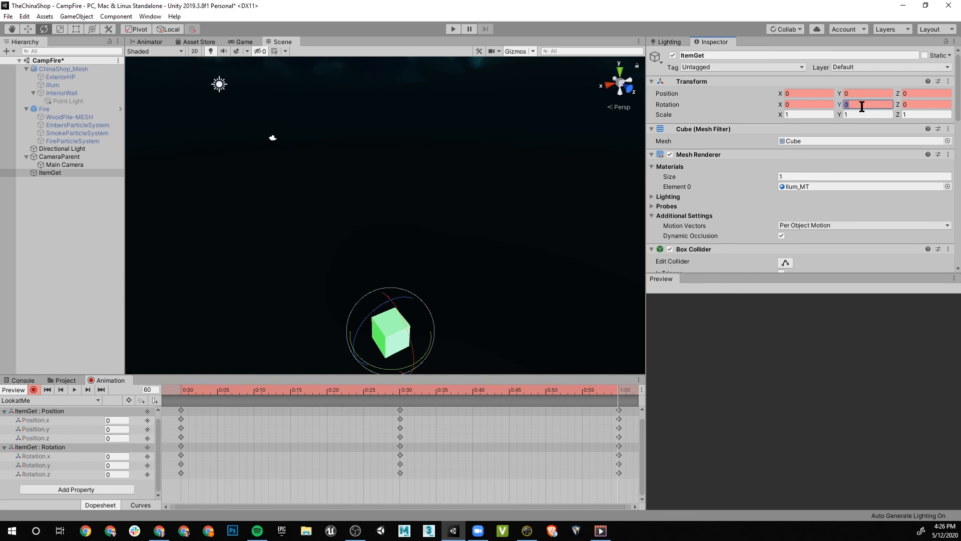
pyautogui.write('-360')
# - Return the playhead to 0:00, turn off keyframe recording, and play the clip to preview the spin
pyautogui.moveTo(194, 388); pyautogui.dragTo(149, 457)
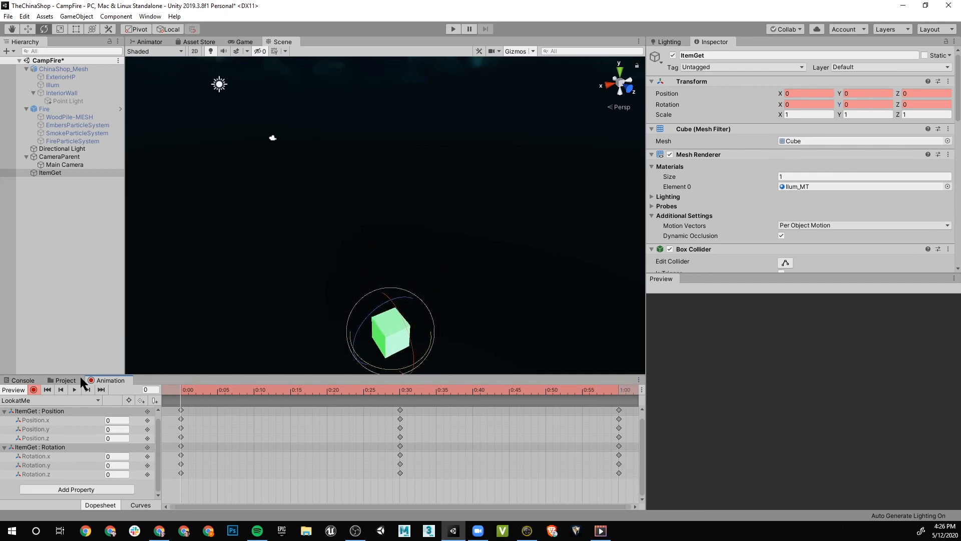
pyautogui.click(34, 390)
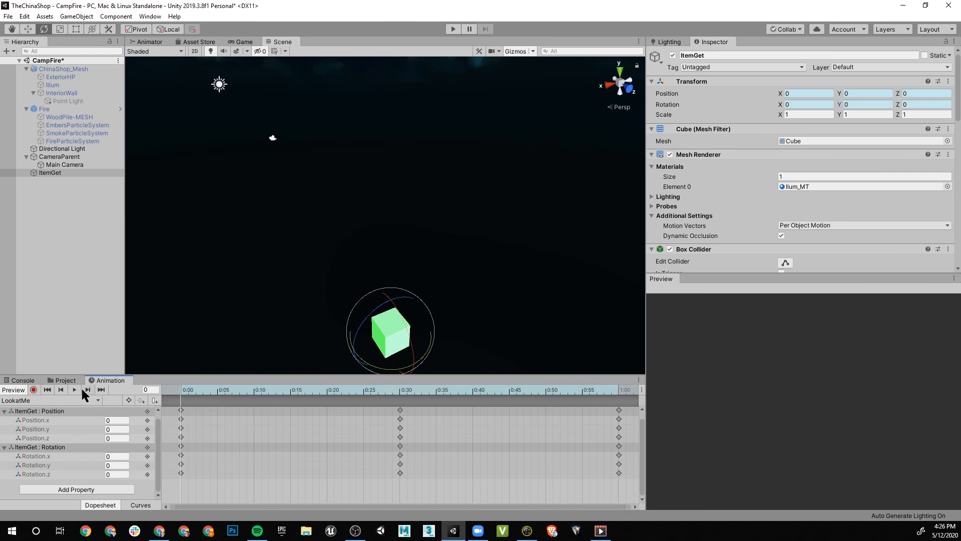
pyautogui.click(75, 389)
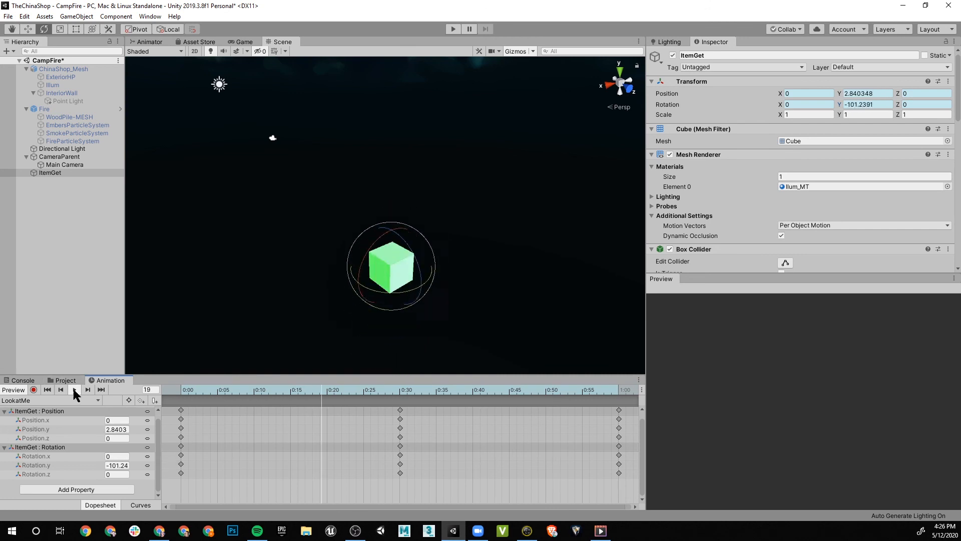
# - In the curve editor, adjust the Rotation.y key tangents to straighten the curve into an even slope from 0:00 to 1:00
pyautogui.click(141, 506)
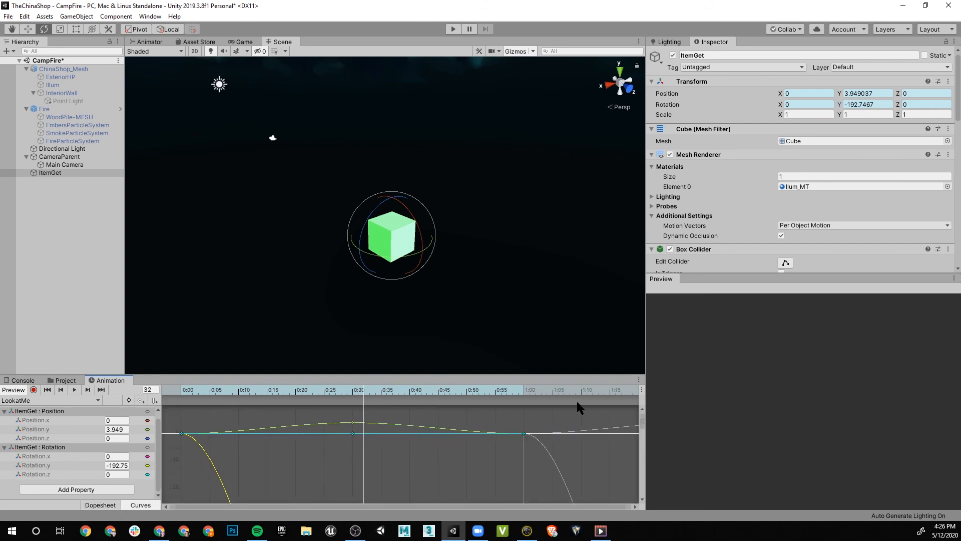
pyautogui.moveTo(641, 419); pyautogui.dragTo(651, 433)
pyautogui.scroll(-8, 365, 451)
pyautogui.scroll(11, 362, 437)
pyautogui.scroll(-10, 377, 444)
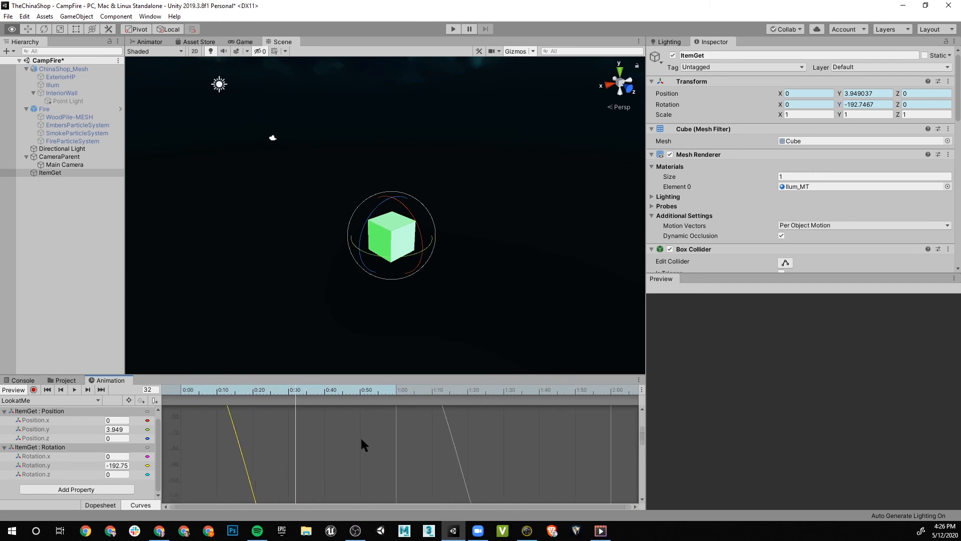
pyautogui.scroll(-10, 260, 441)
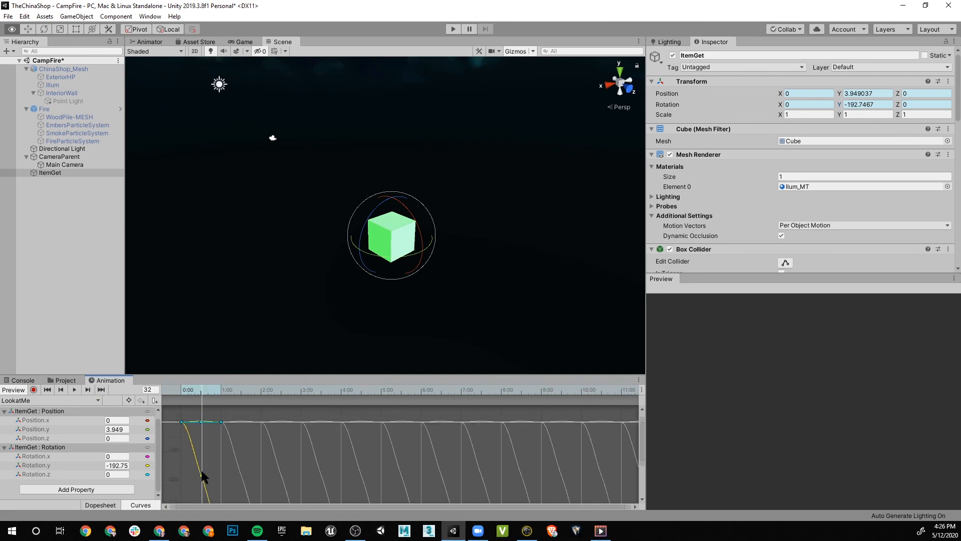
pyautogui.moveTo(645, 442); pyautogui.dragTo(637, 475)
pyautogui.keyDown('ctrl'); pyautogui.scroll(15, 183, 459); pyautogui.keyUp('ctrl')
pyautogui.keyDown('ctrl'); pyautogui.scroll(10, 184, 456); pyautogui.keyUp('ctrl')
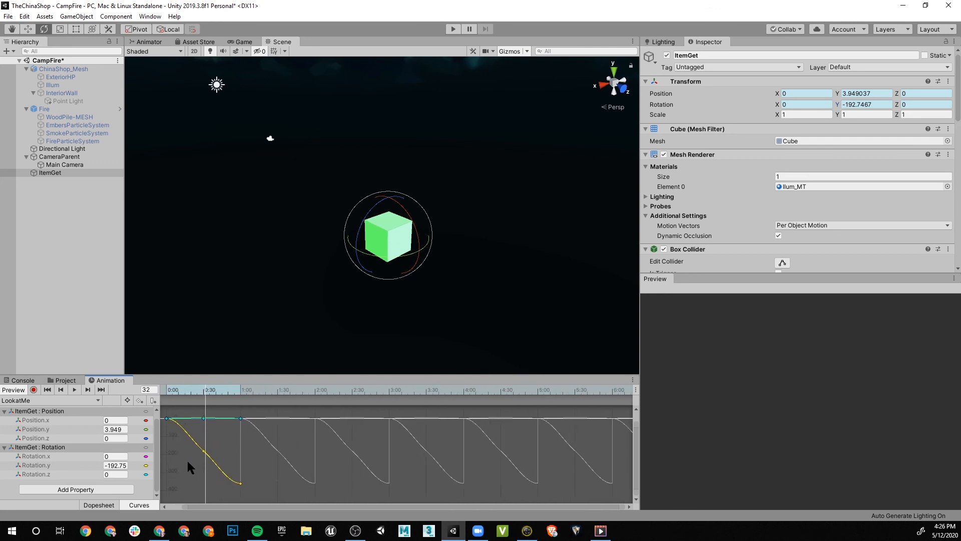
pyautogui.keyDown('ctrl'); pyautogui.scroll(8, 226, 471); pyautogui.keyUp('ctrl')
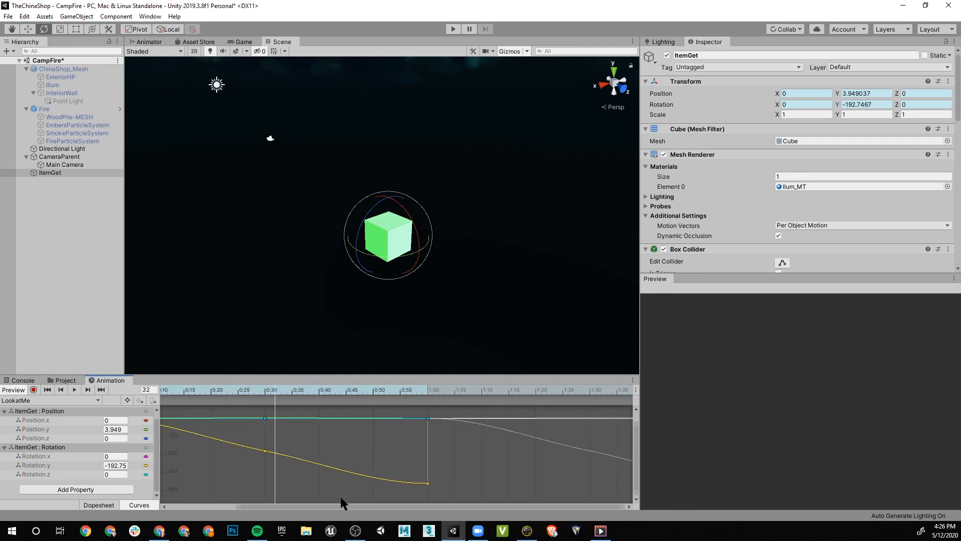
pyautogui.moveTo(333, 505); pyautogui.dragTo(314, 506)
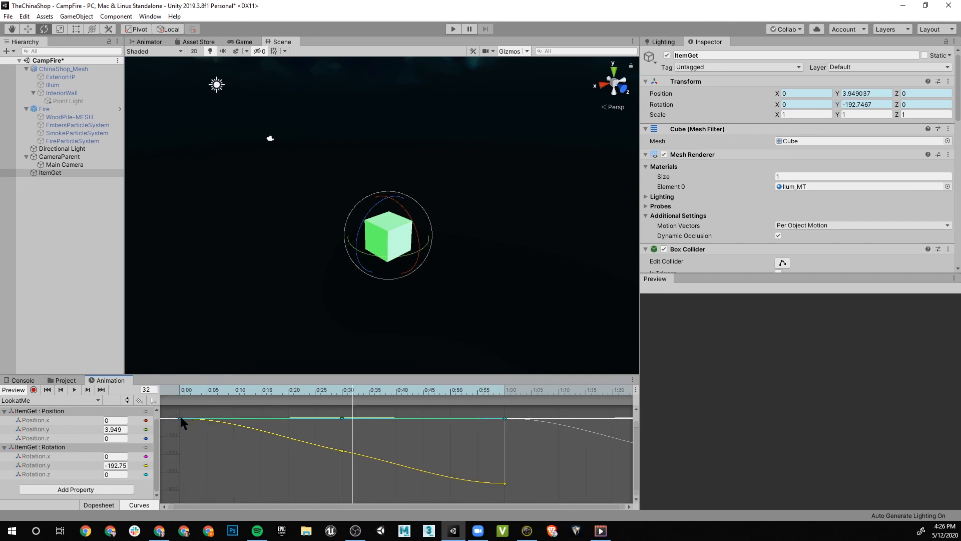
pyautogui.moveTo(479, 481); pyautogui.dragTo(469, 479)
pyautogui.click(341, 450)
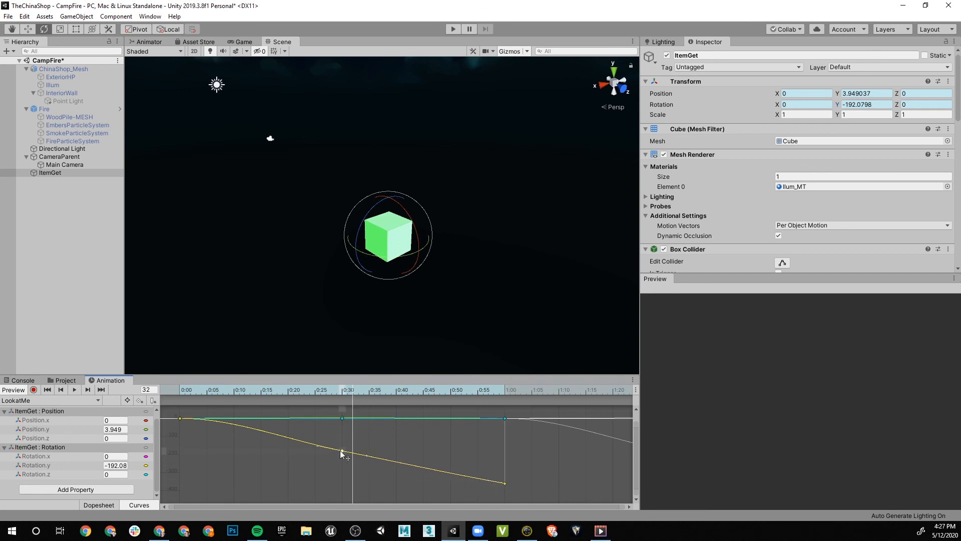
pyautogui.click(179, 417)
pyautogui.moveTo(204, 421); pyautogui.dragTo(221, 426)
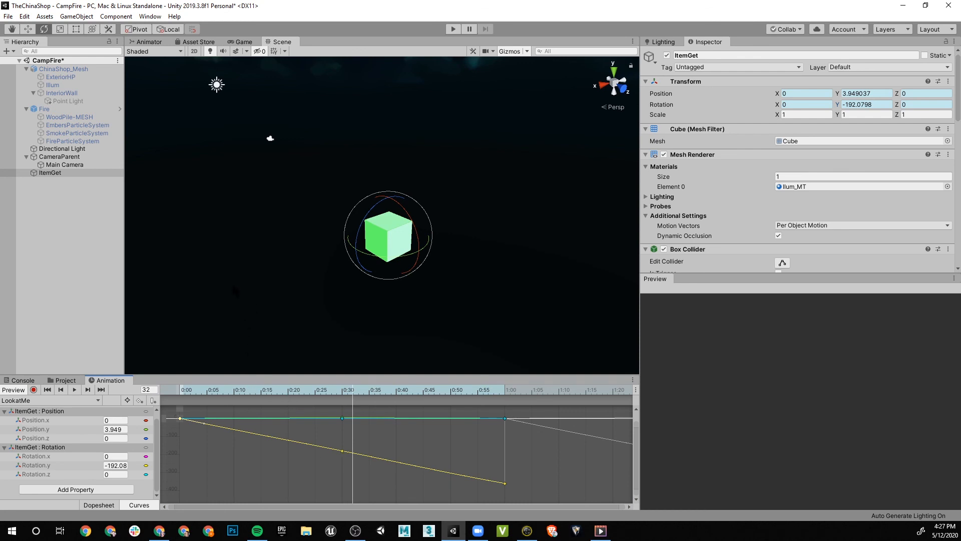
# - Play the clip and review the cube's constant-speed rotation from a lower viewing angle, then stop playback
pyautogui.click(74, 389)
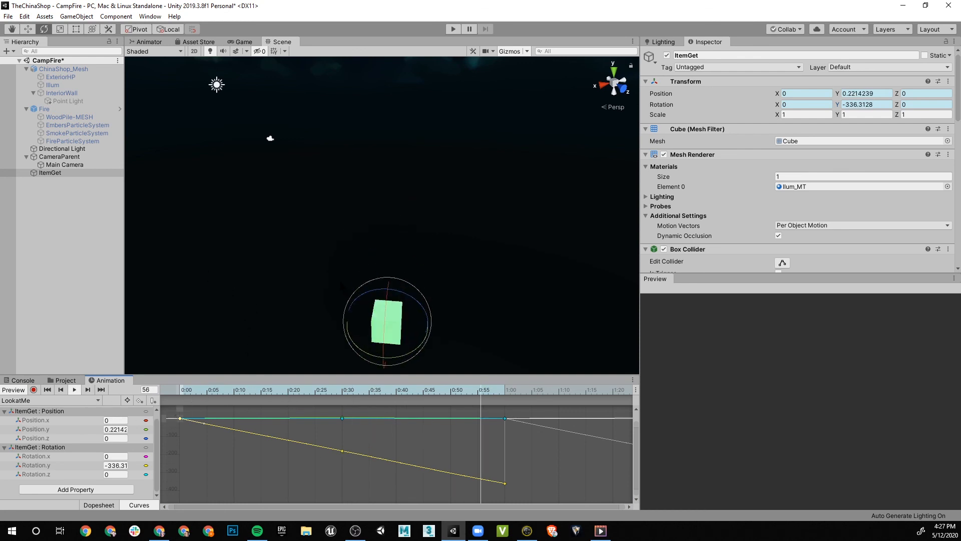
pyautogui.scroll(-10, 460, 295)
pyautogui.keyDown('alt'); pyautogui.moveTo(460, 296); pyautogui.dragTo(500, 201); pyautogui.keyUp('alt')
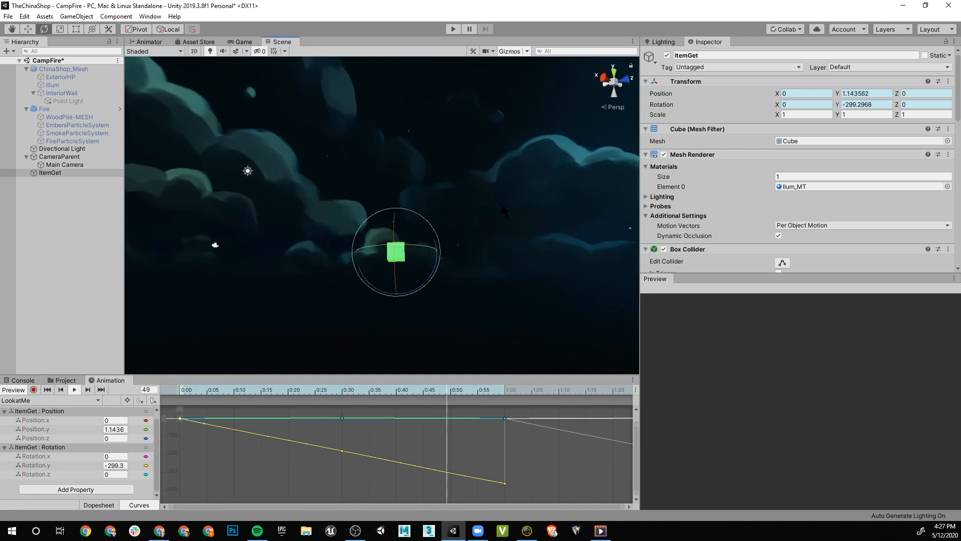
pyautogui.click(74, 389)
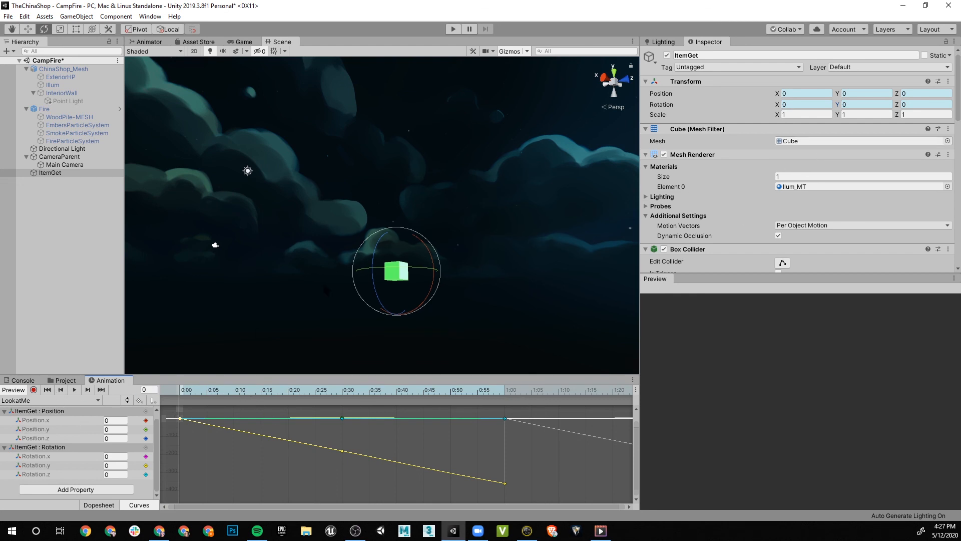
# - Set the cube's Position.y to 2 at 0:30 and play the clip to check the lower rise
pyautogui.moveTo(251, 384); pyautogui.dragTo(341, 401)
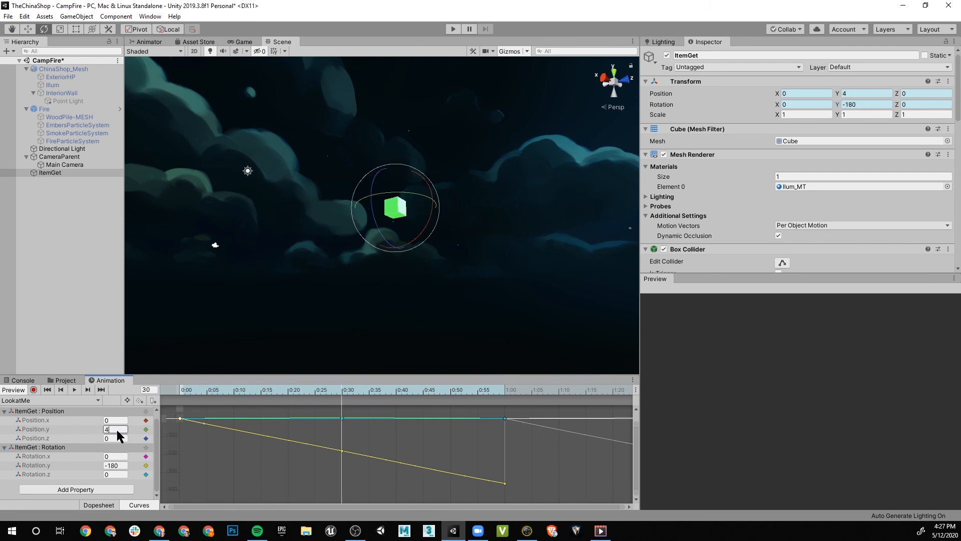
pyautogui.write('2')
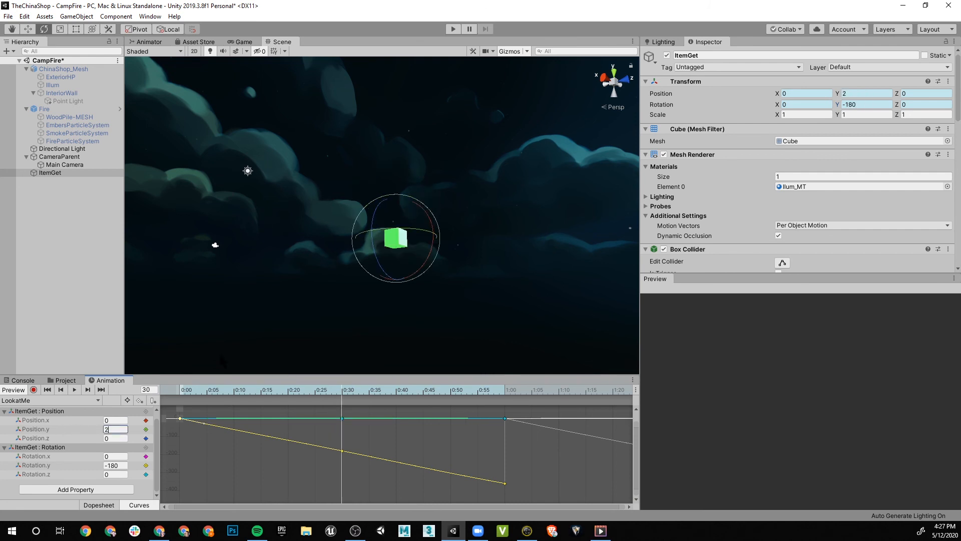
pyautogui.click(74, 389)
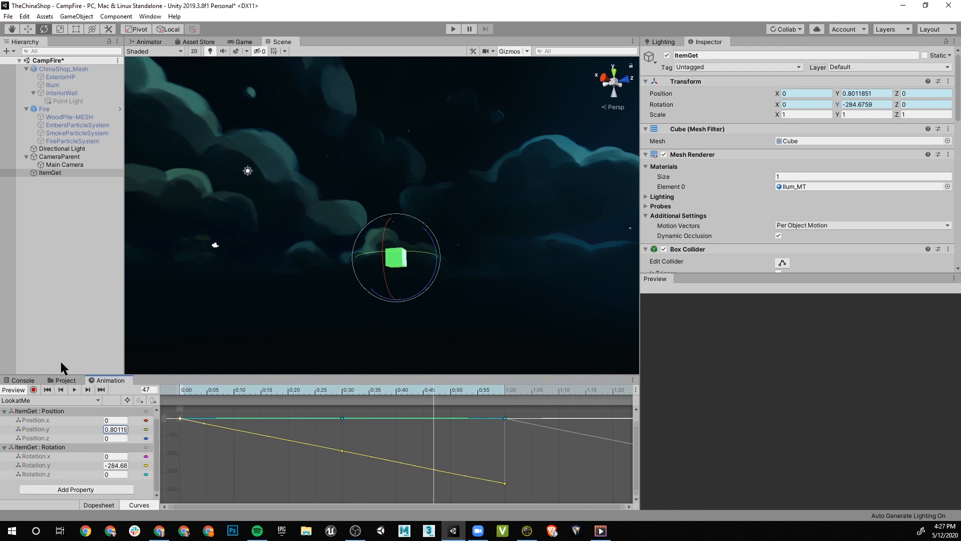
# - Reframe the cube in the Scene view and collapse the clip's Position and Rotation tracks
pyautogui.moveTo(291, 337); pyautogui.dragTo(253, 302, button='middle')
pyautogui.keyDown('alt'); pyautogui.moveTo(253, 303); pyautogui.dragTo(44, 419); pyautogui.keyUp('alt')
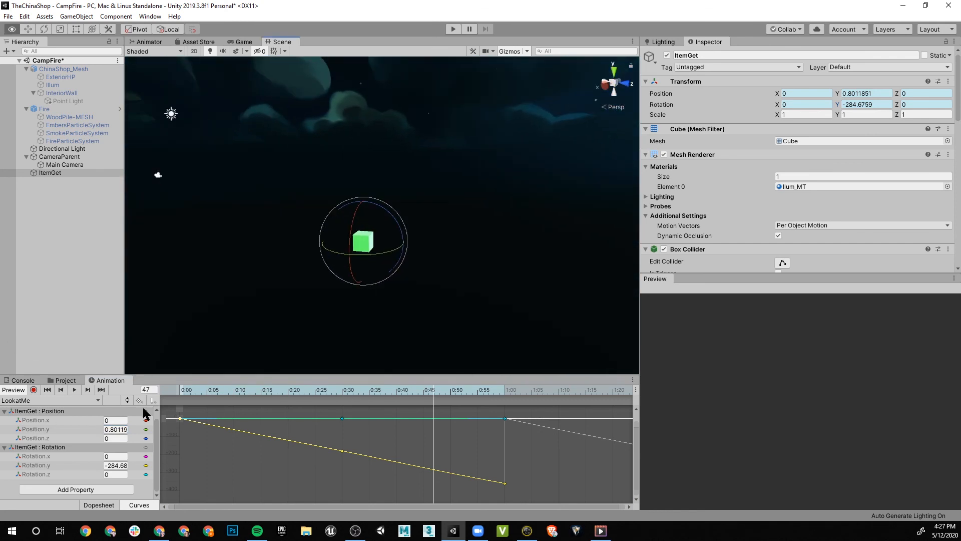
pyautogui.click(3, 412)
pyautogui.click(3, 413)
pyautogui.click(4, 427)
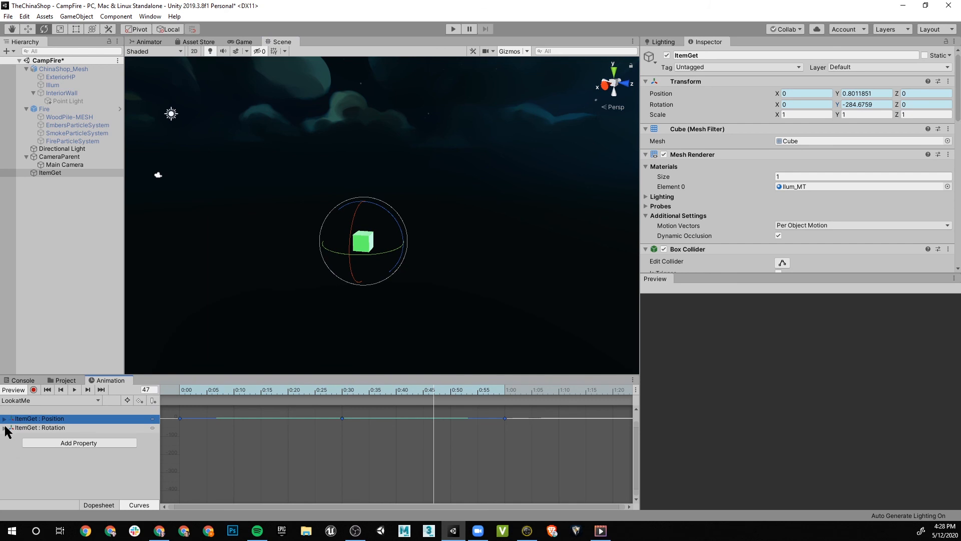
# - Examine which Box Collider and Mesh Renderer properties of the cube can be added to the clip
pyautogui.click(55, 443)
pyautogui.click(141, 416)
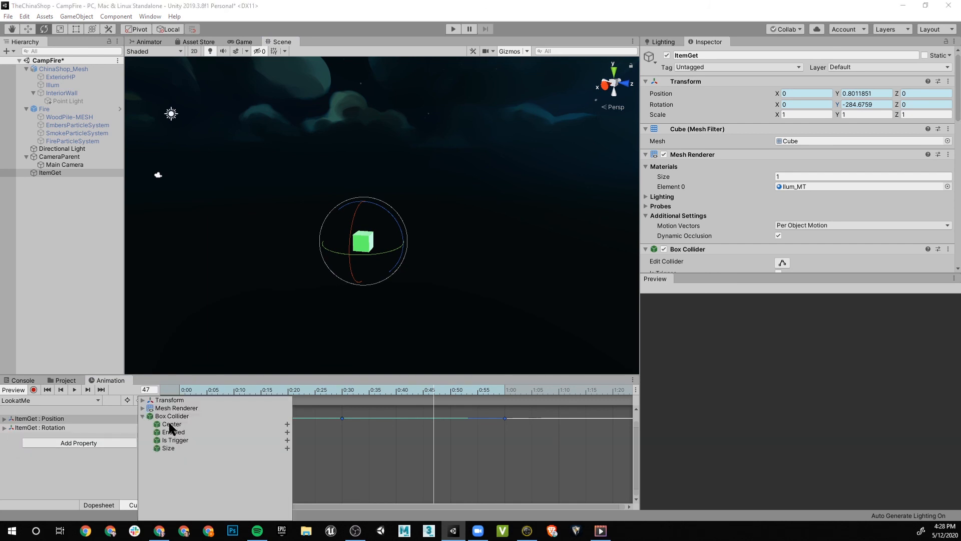
pyautogui.click(142, 415)
pyautogui.click(143, 408)
pyautogui.scroll(-8, 205, 424)
pyautogui.scroll(-5, 212, 423)
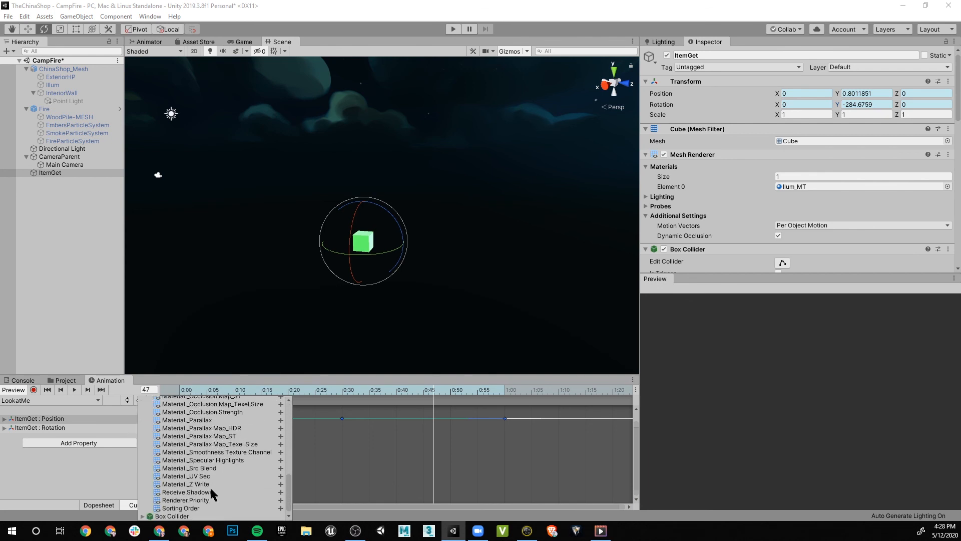
pyautogui.scroll(-1, 208, 494)
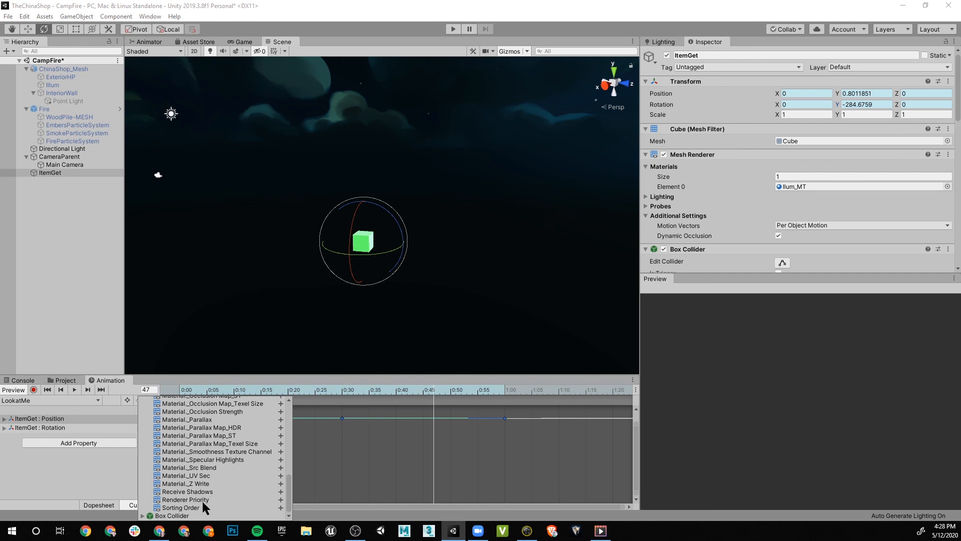
pyautogui.scroll(3, 211, 491)
pyautogui.scroll(4, 214, 473)
pyautogui.scroll(5, 216, 476)
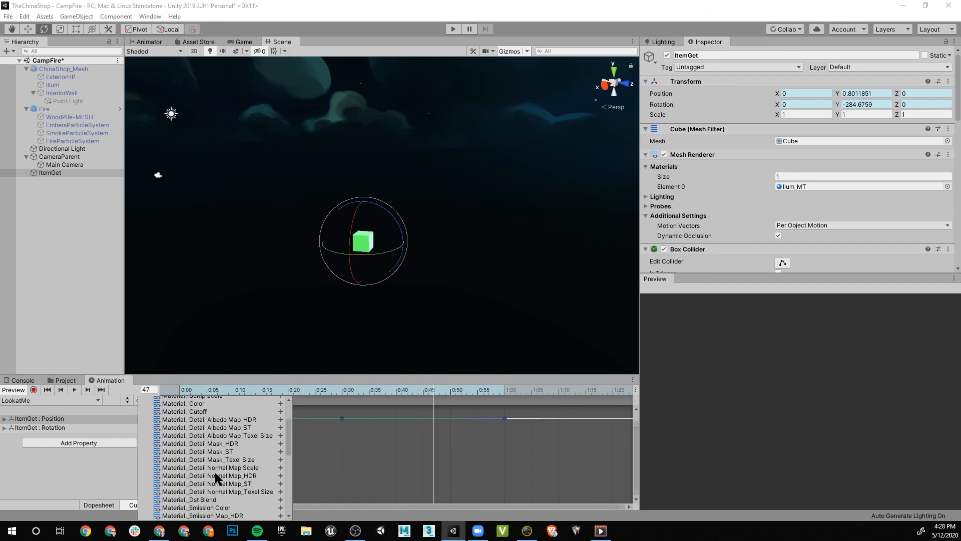
pyautogui.scroll(2, 199, 436)
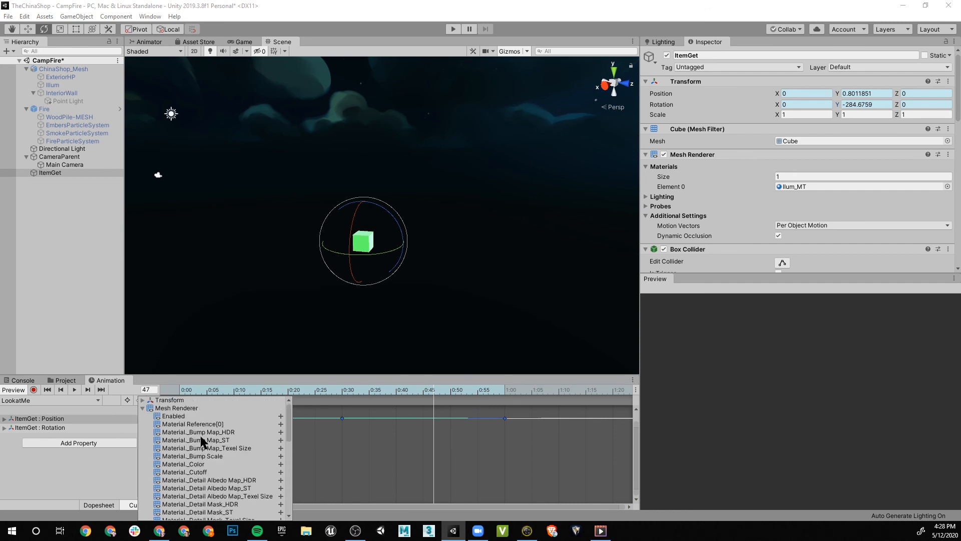
# - Add the Mesh Renderer Enabled property to the clip and show its keys in the dopesheet
pyautogui.click(183, 418)
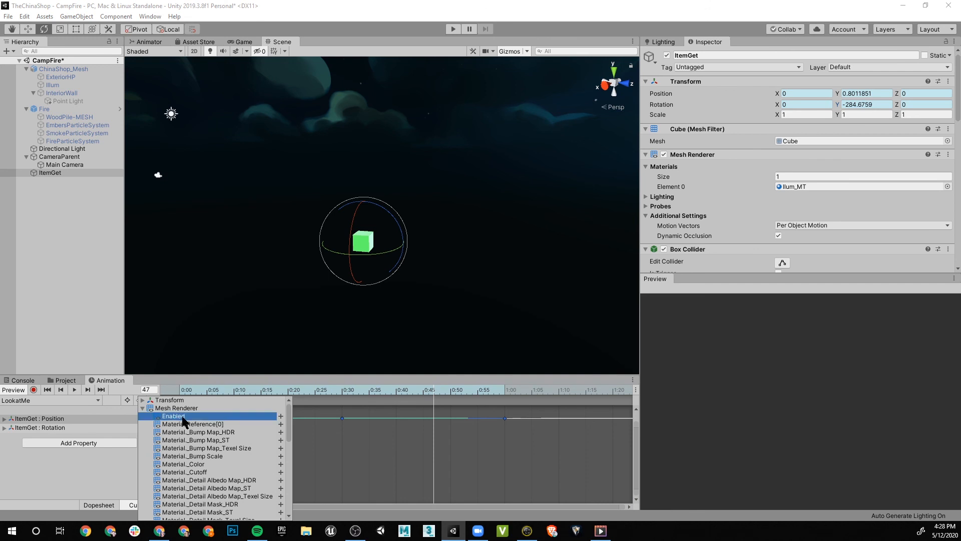
pyautogui.click(281, 416)
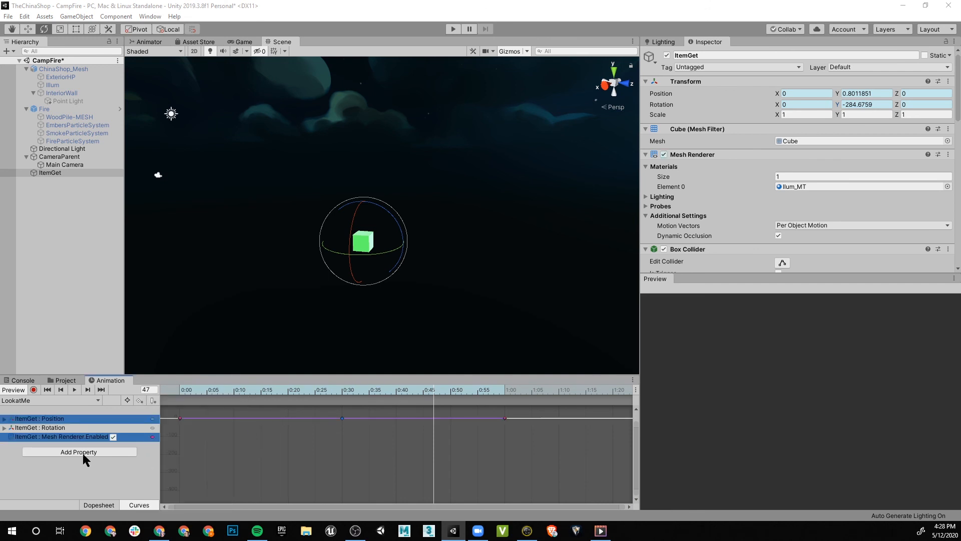
pyautogui.click(6, 437)
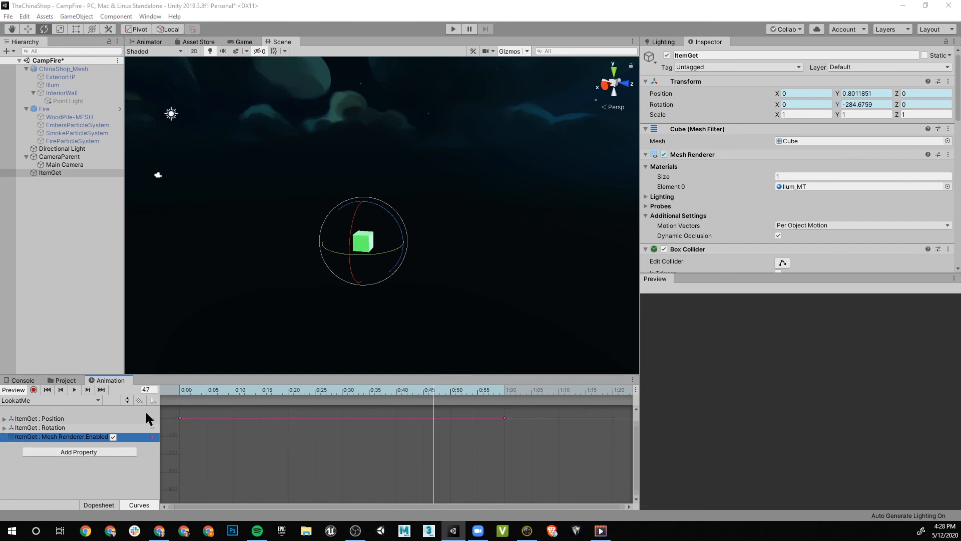
pyautogui.click(90, 506)
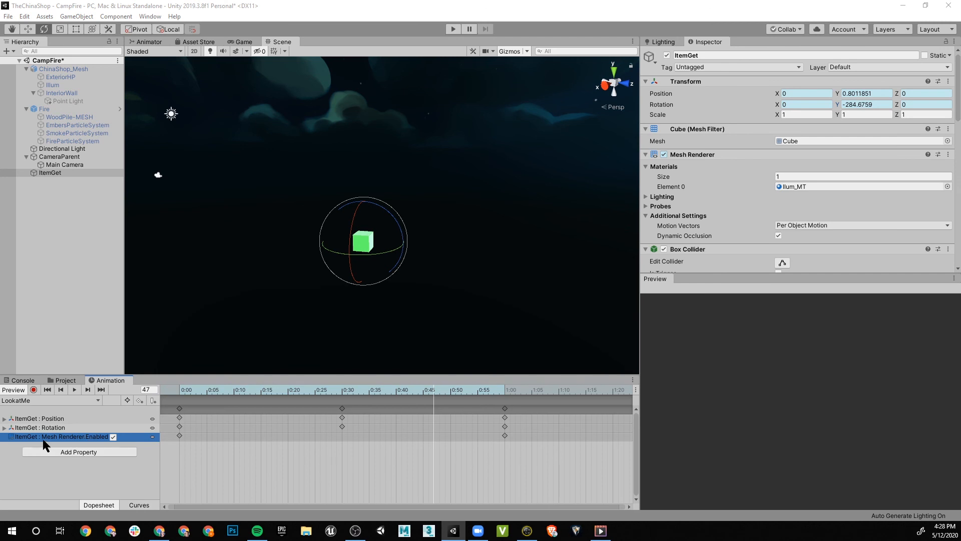
# - Key Mesh Renderer Enabled off at 0:30, and play the clip from the start
pyautogui.click(174, 387)
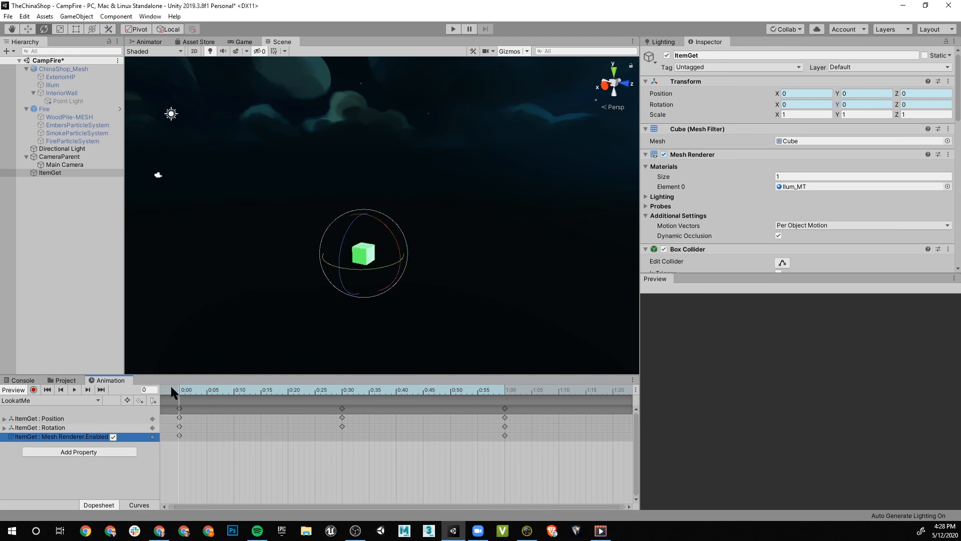
pyautogui.moveTo(170, 388); pyautogui.dragTo(342, 393)
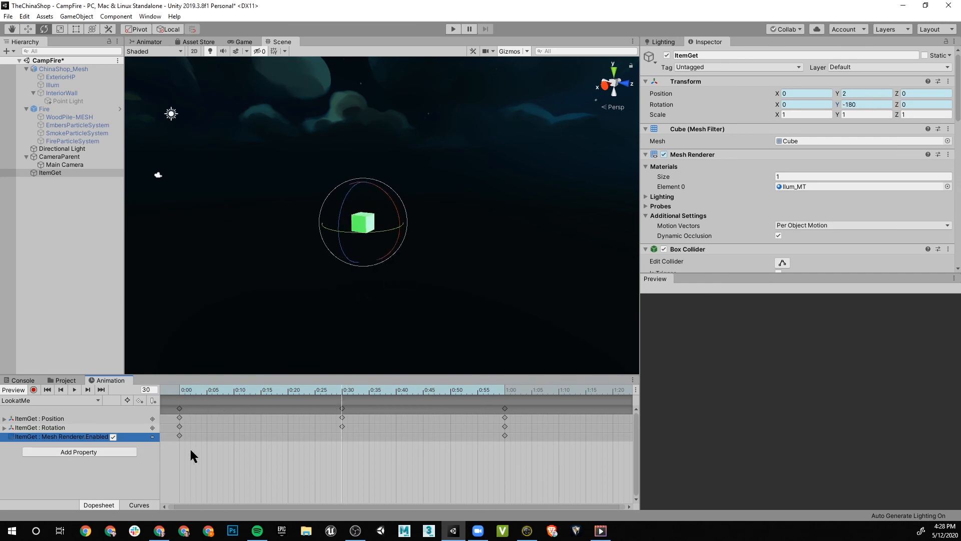
pyautogui.click(113, 437)
pyautogui.moveTo(346, 390); pyautogui.dragTo(170, 385)
pyautogui.click(75, 390)
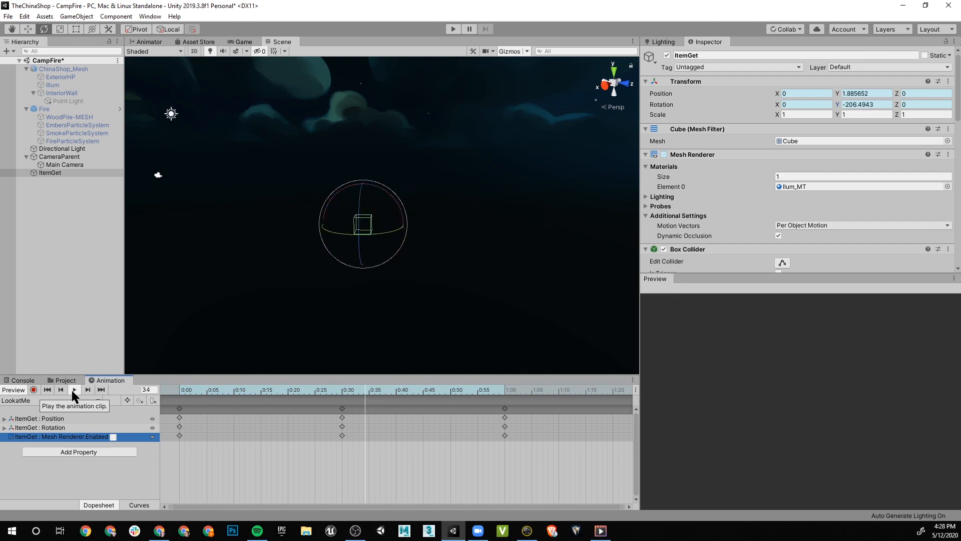
# - Run the scene in the Game view to check the cube's blinking, and return the clip's playhead to 0:00
pyautogui.click(235, 42)
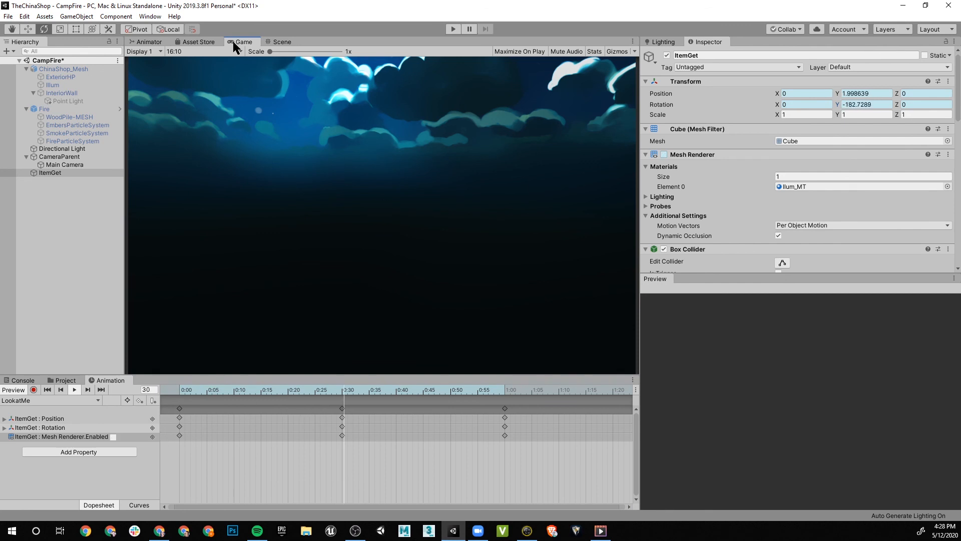
pyautogui.click(455, 28)
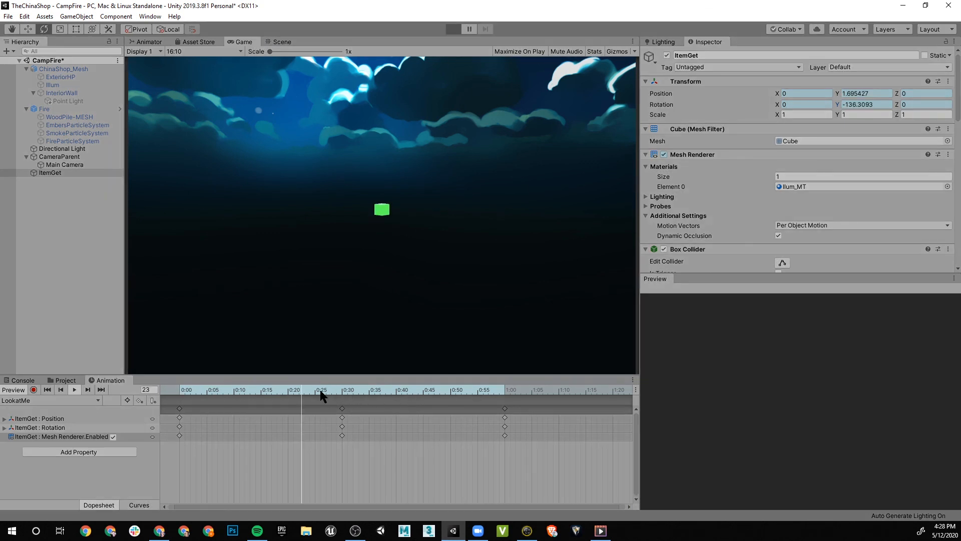
pyautogui.moveTo(302, 386); pyautogui.dragTo(169, 388)
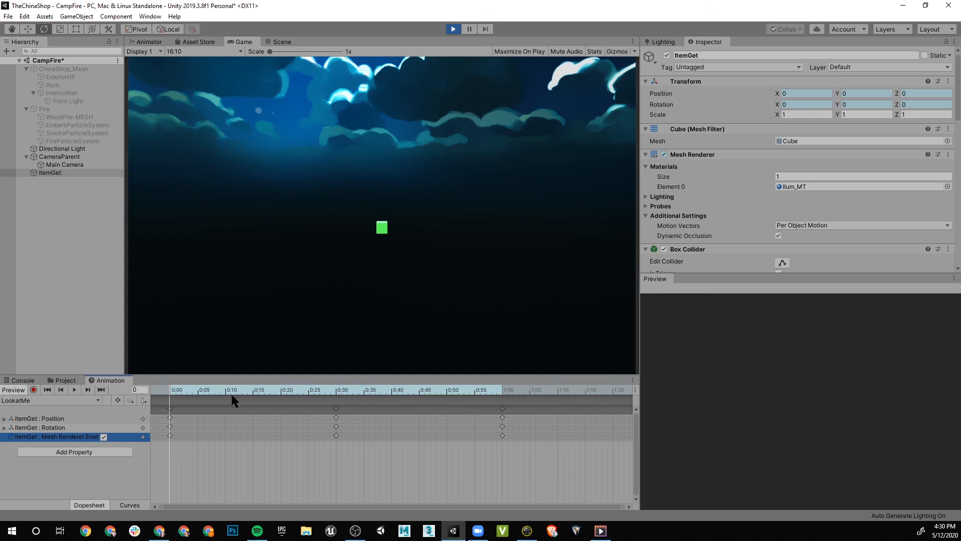
pyautogui.moveTo(170, 393); pyautogui.dragTo(154, 407)
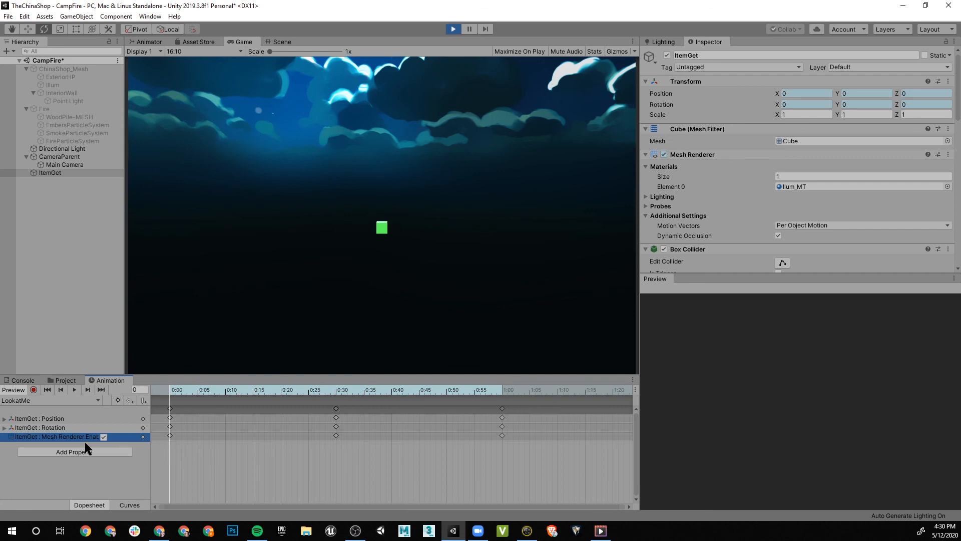